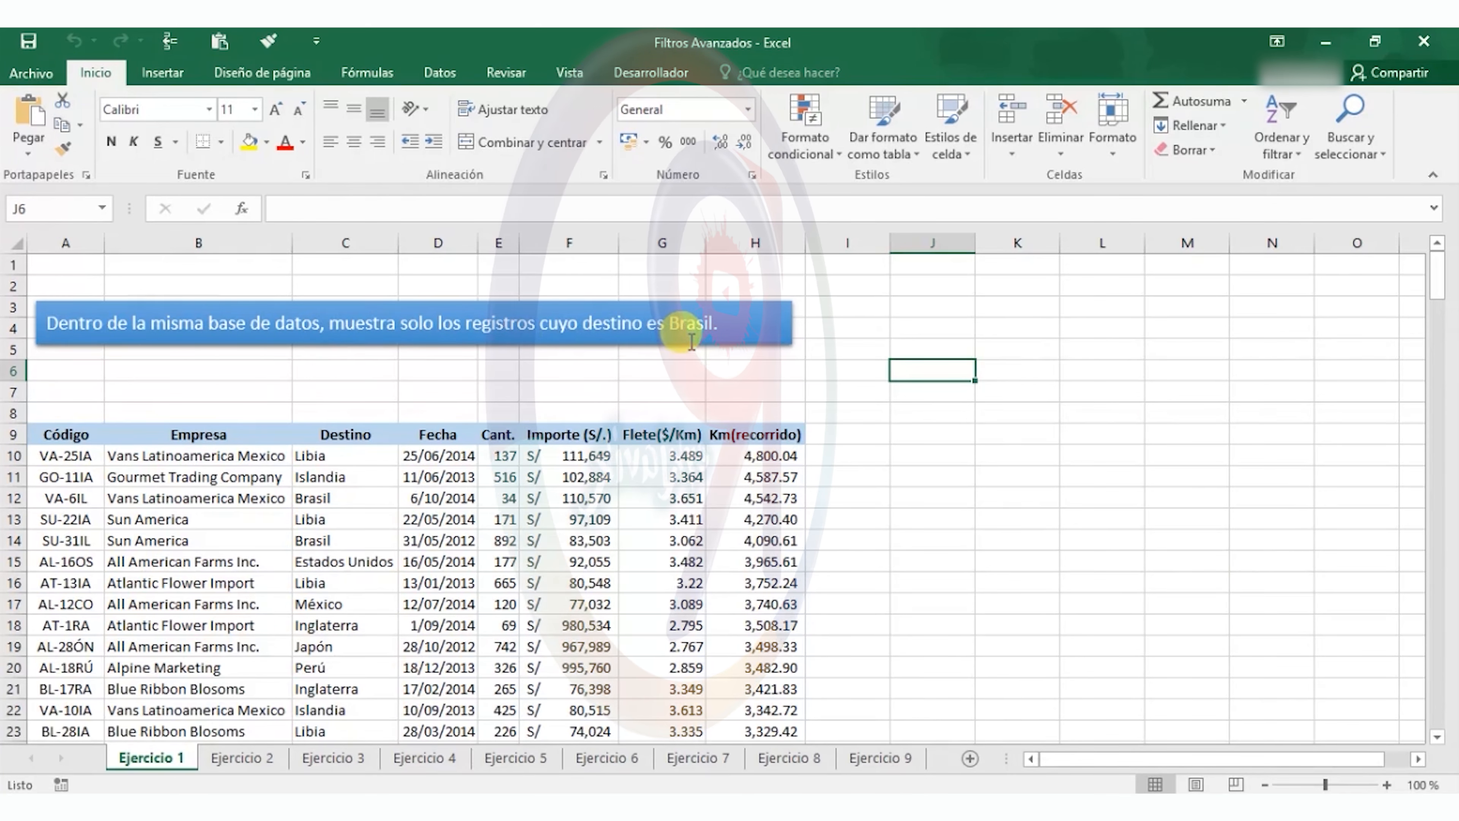
# Step: Copy the Destino header from C9 and paste it into J1 as the criteria heading
pyautogui.click(334, 433)
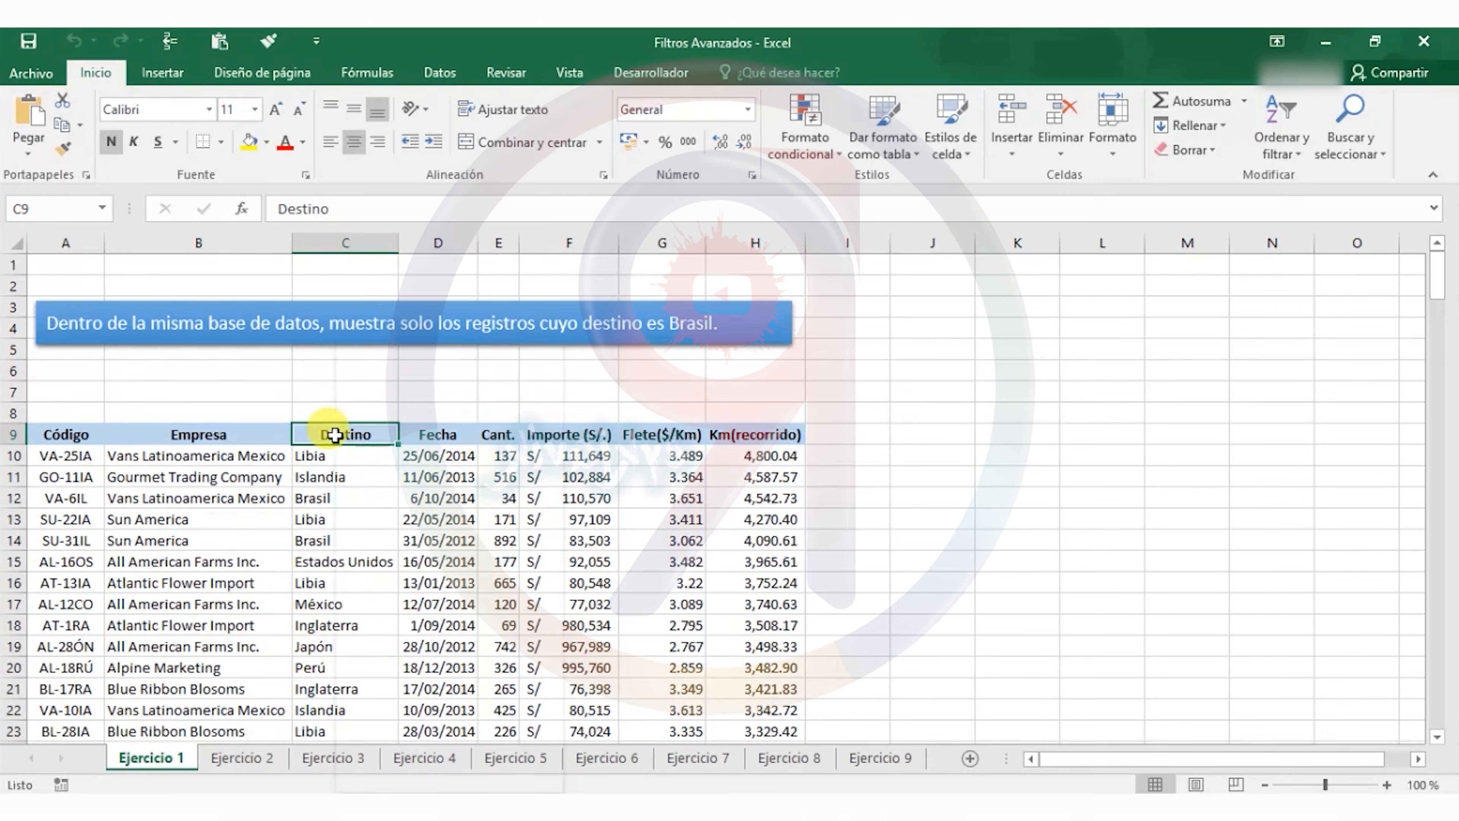
pyautogui.rightClick(335, 435)
pyautogui.click(386, 381)
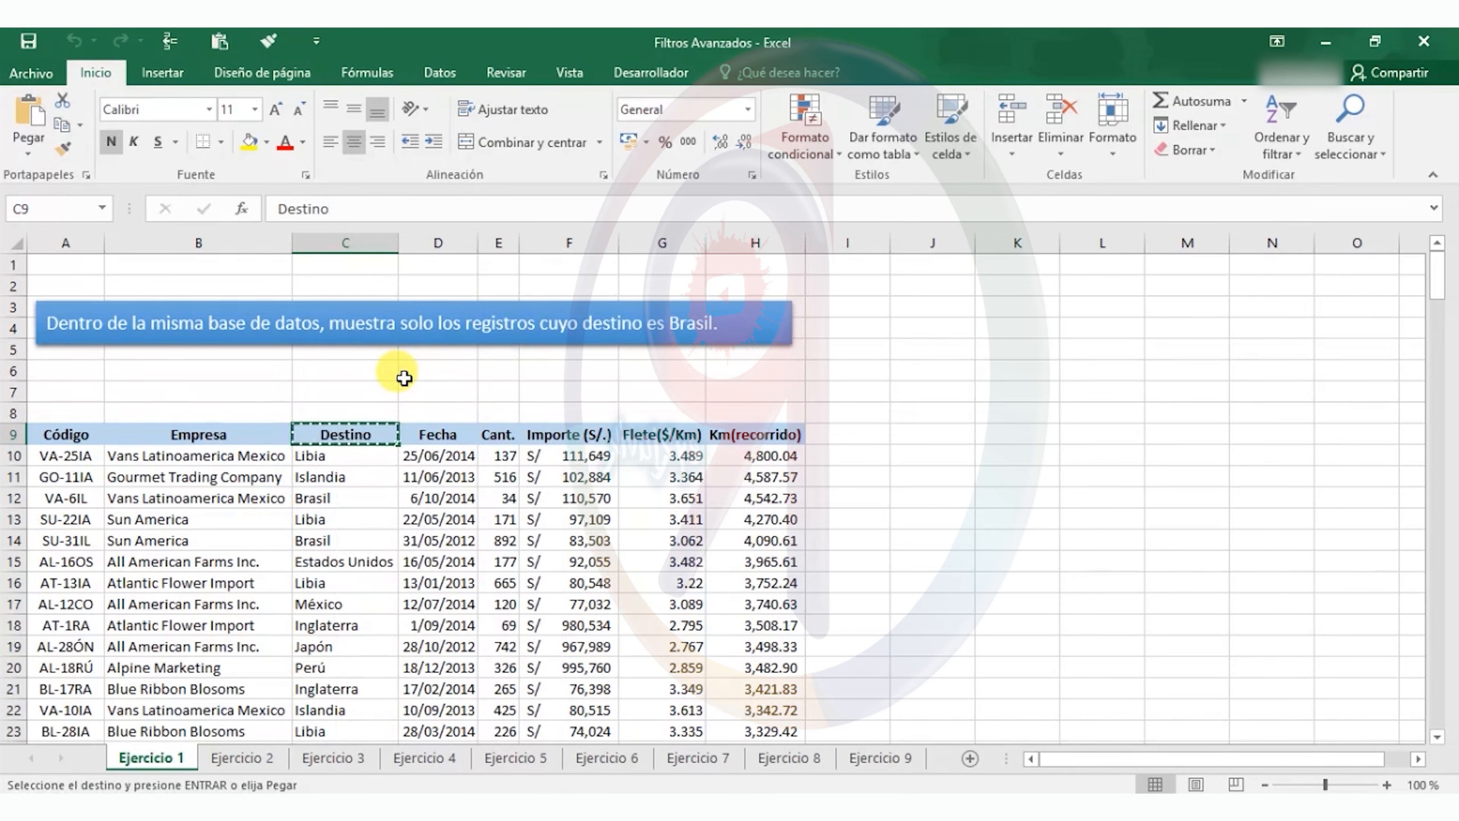
pyautogui.click(940, 263)
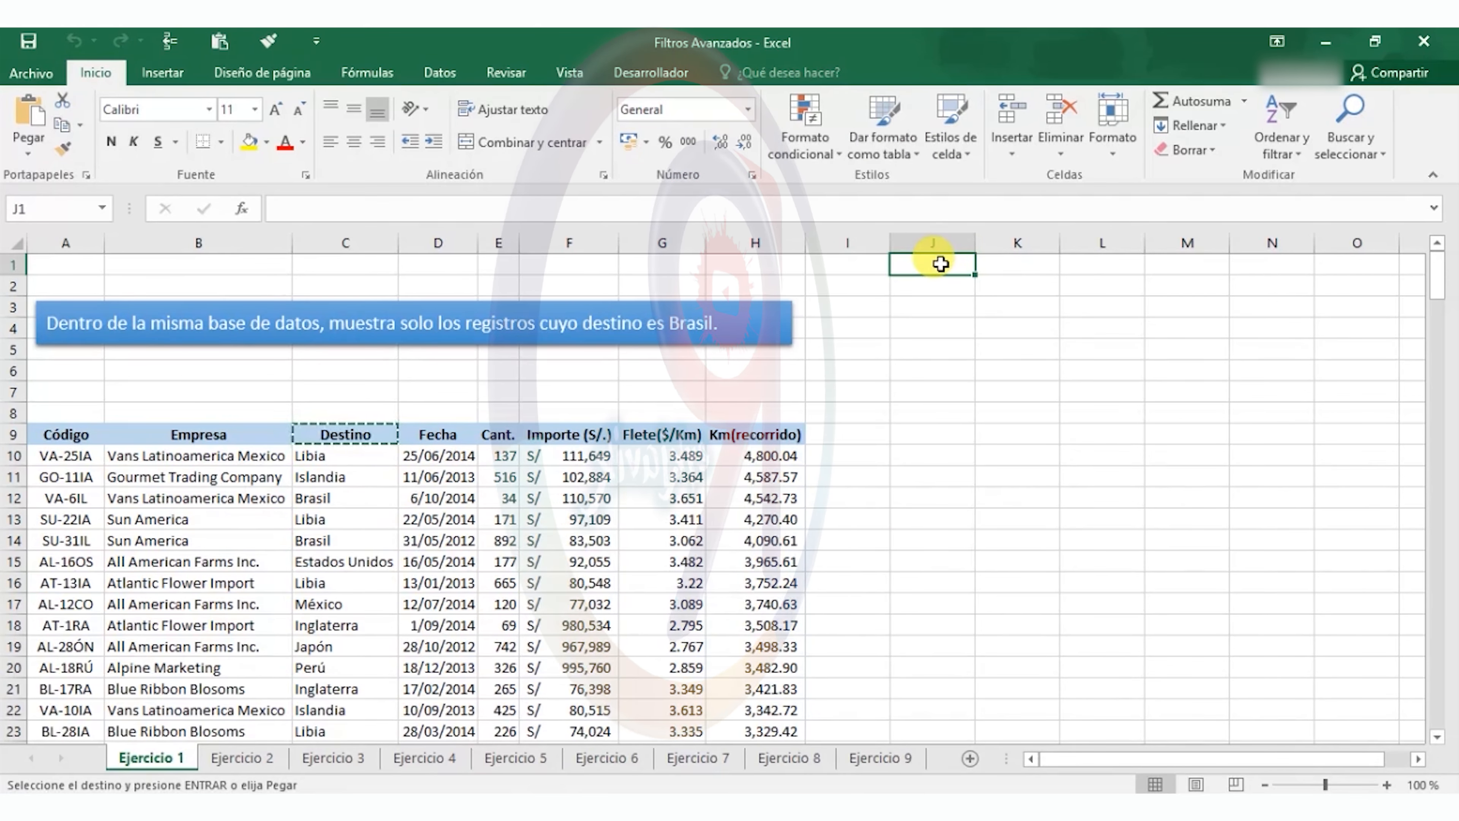
pyautogui.rightClick(940, 263)
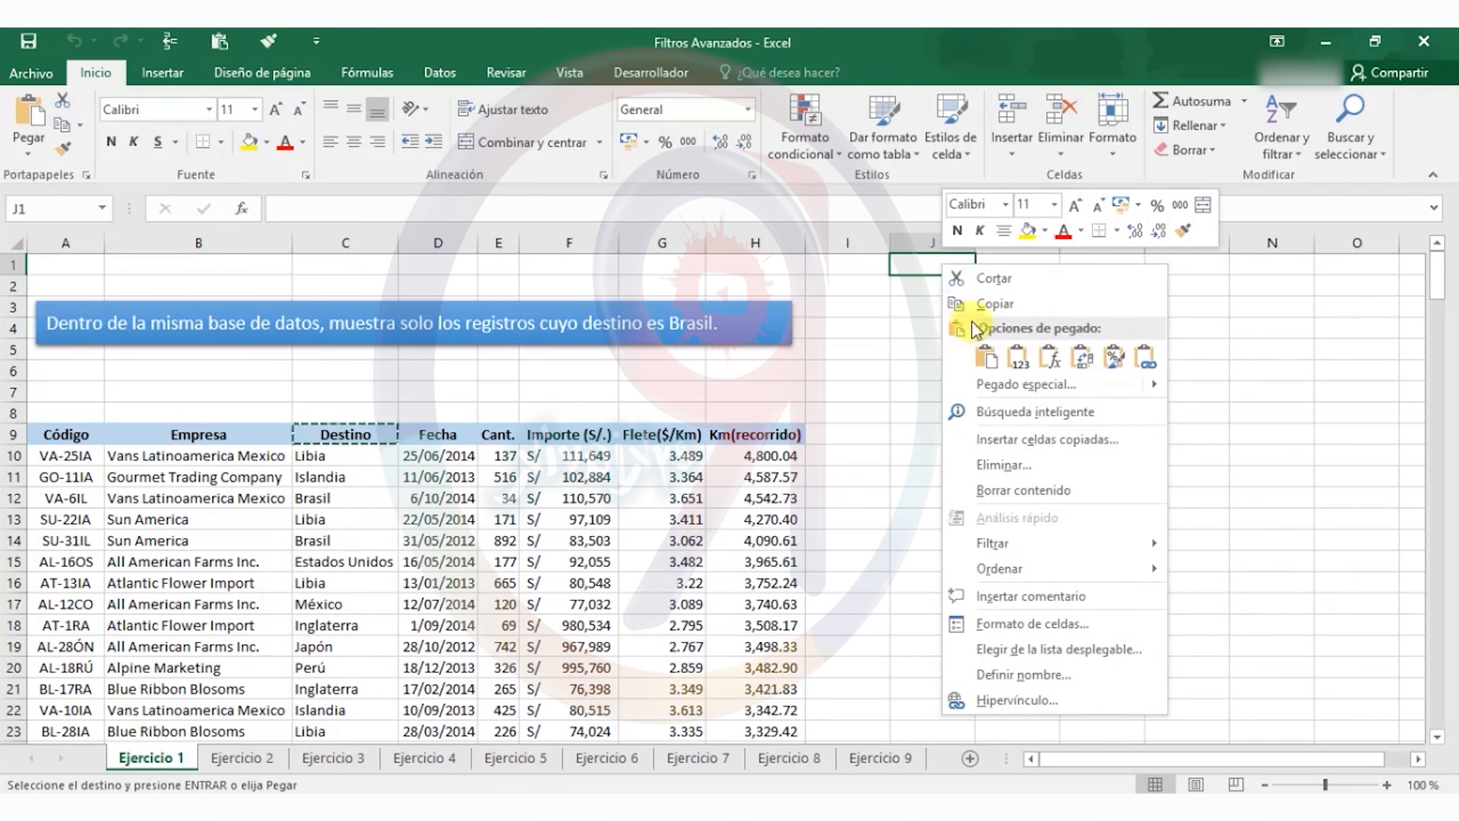
pyautogui.click(986, 357)
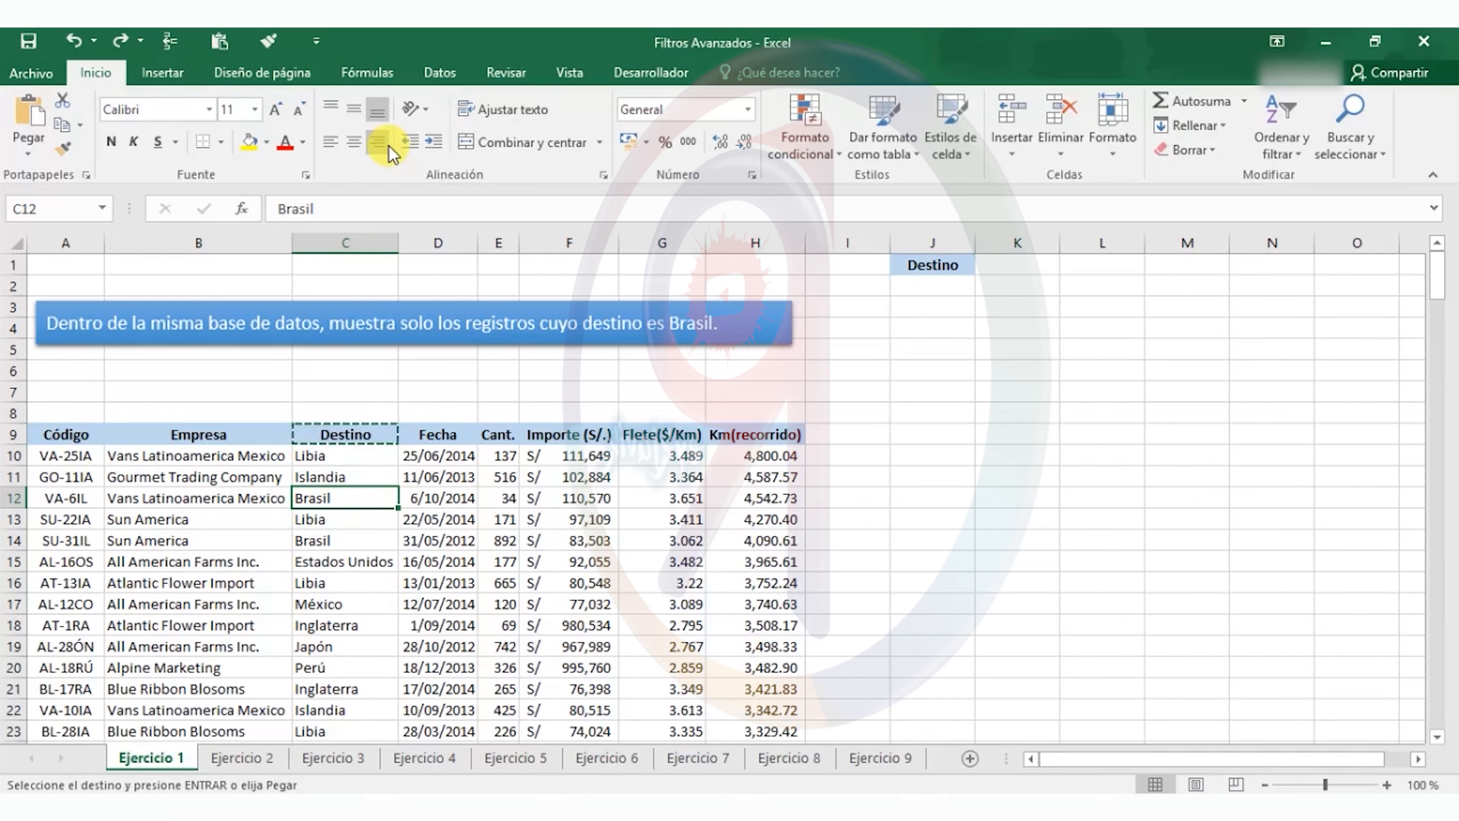
# Step: Copy the value Brasil from C12 and paste it into J2 under the Destino criteria heading
pyautogui.rightClick(342, 501)
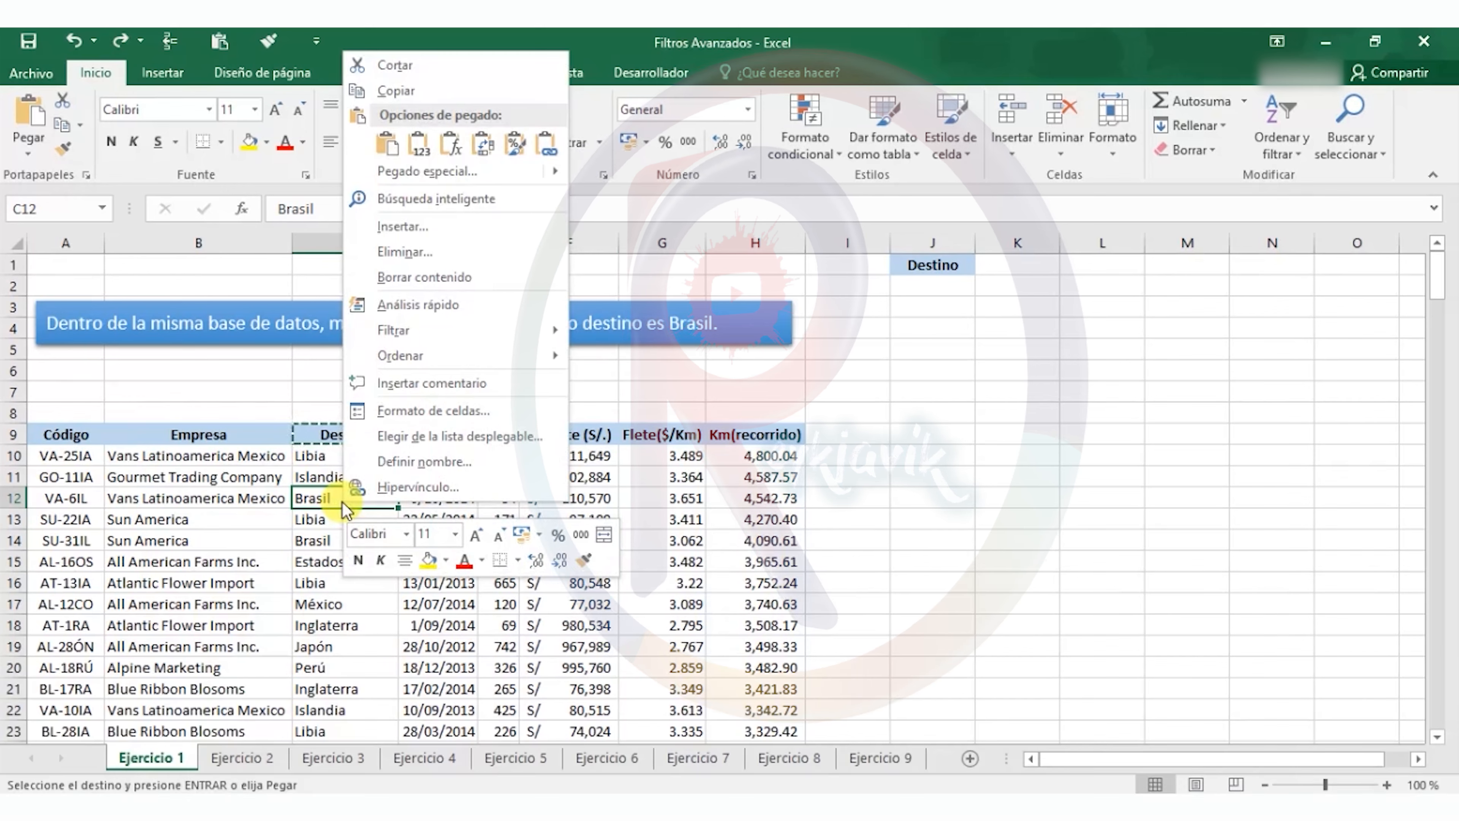
pyautogui.click(388, 90)
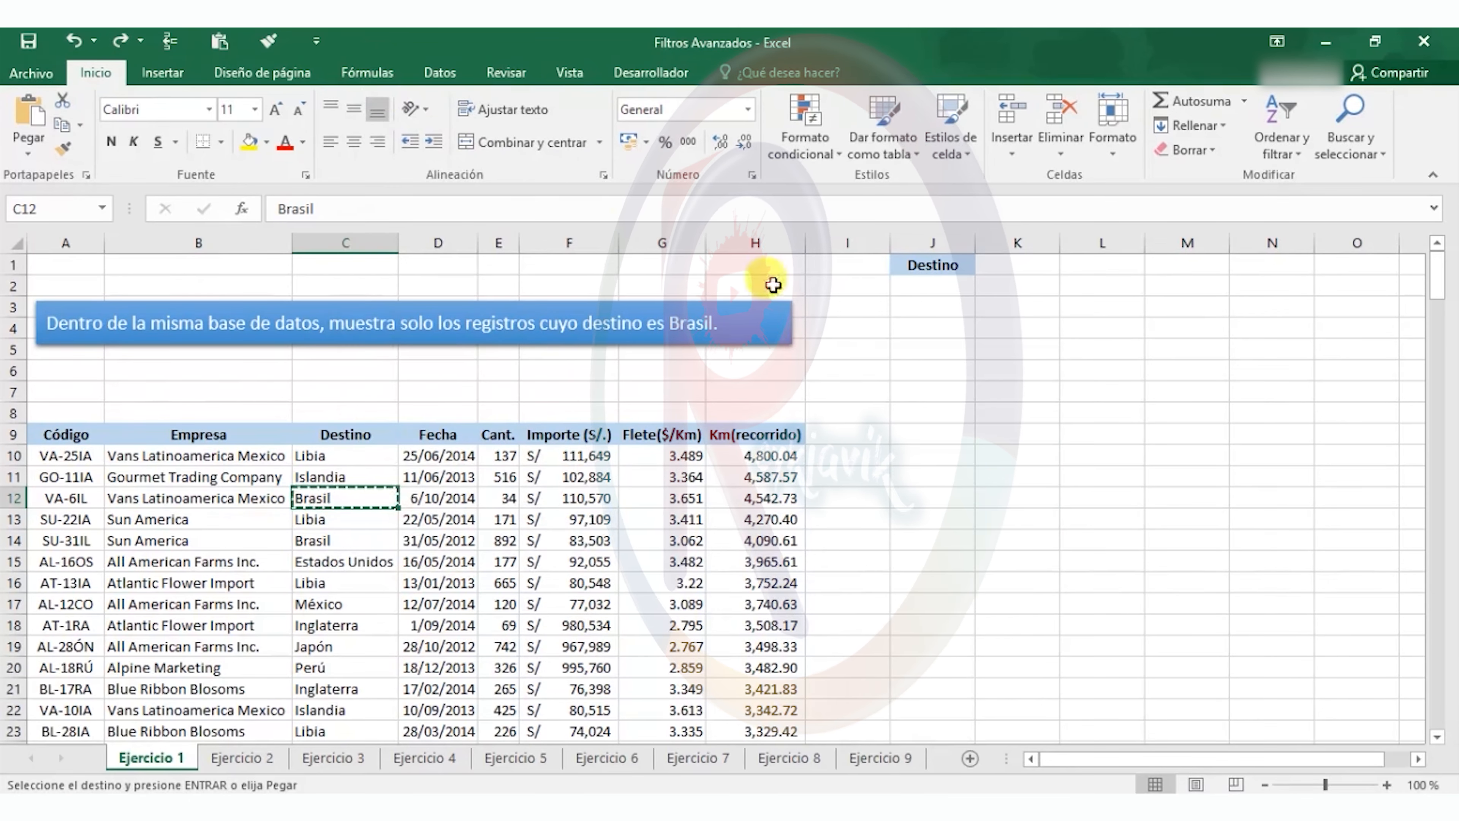
pyautogui.click(914, 291)
pyautogui.rightClick(916, 293)
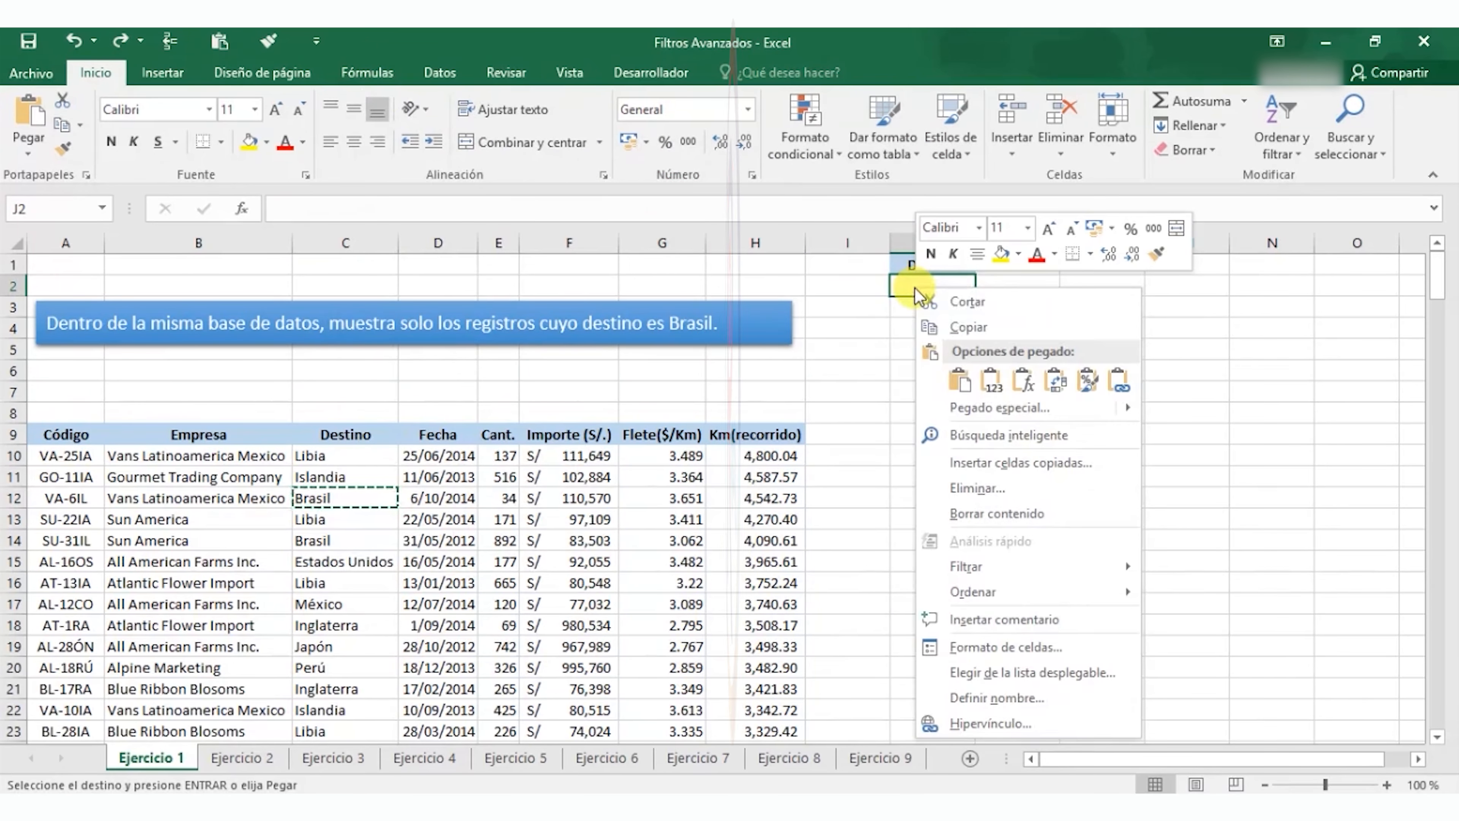
pyautogui.click(959, 380)
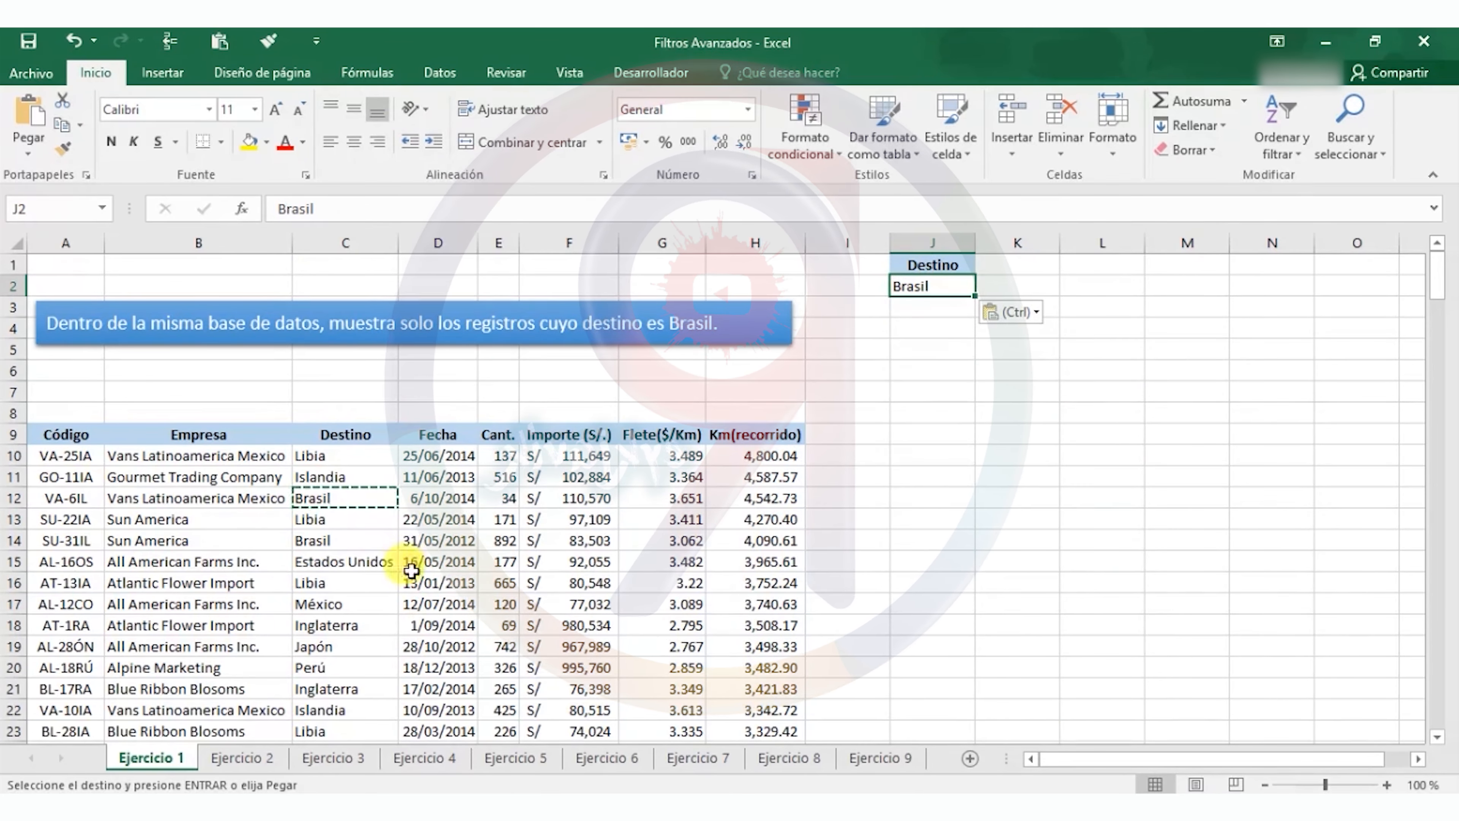
# Step: Apply an advanced filter in place to the list A9:H224, with criteria range J1:J2 and unique records only
pyautogui.click(433, 565)
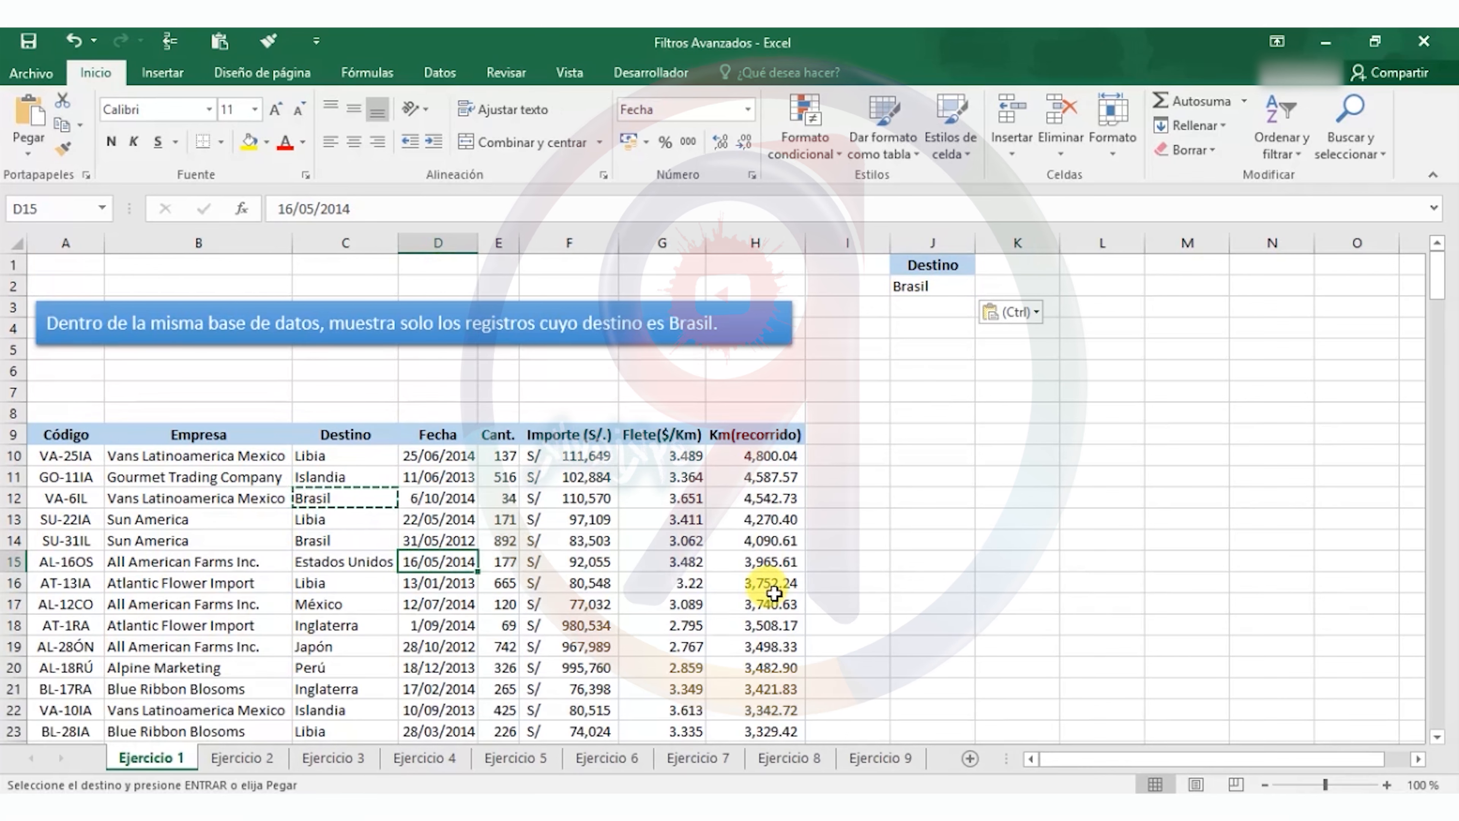
pyautogui.click(441, 72)
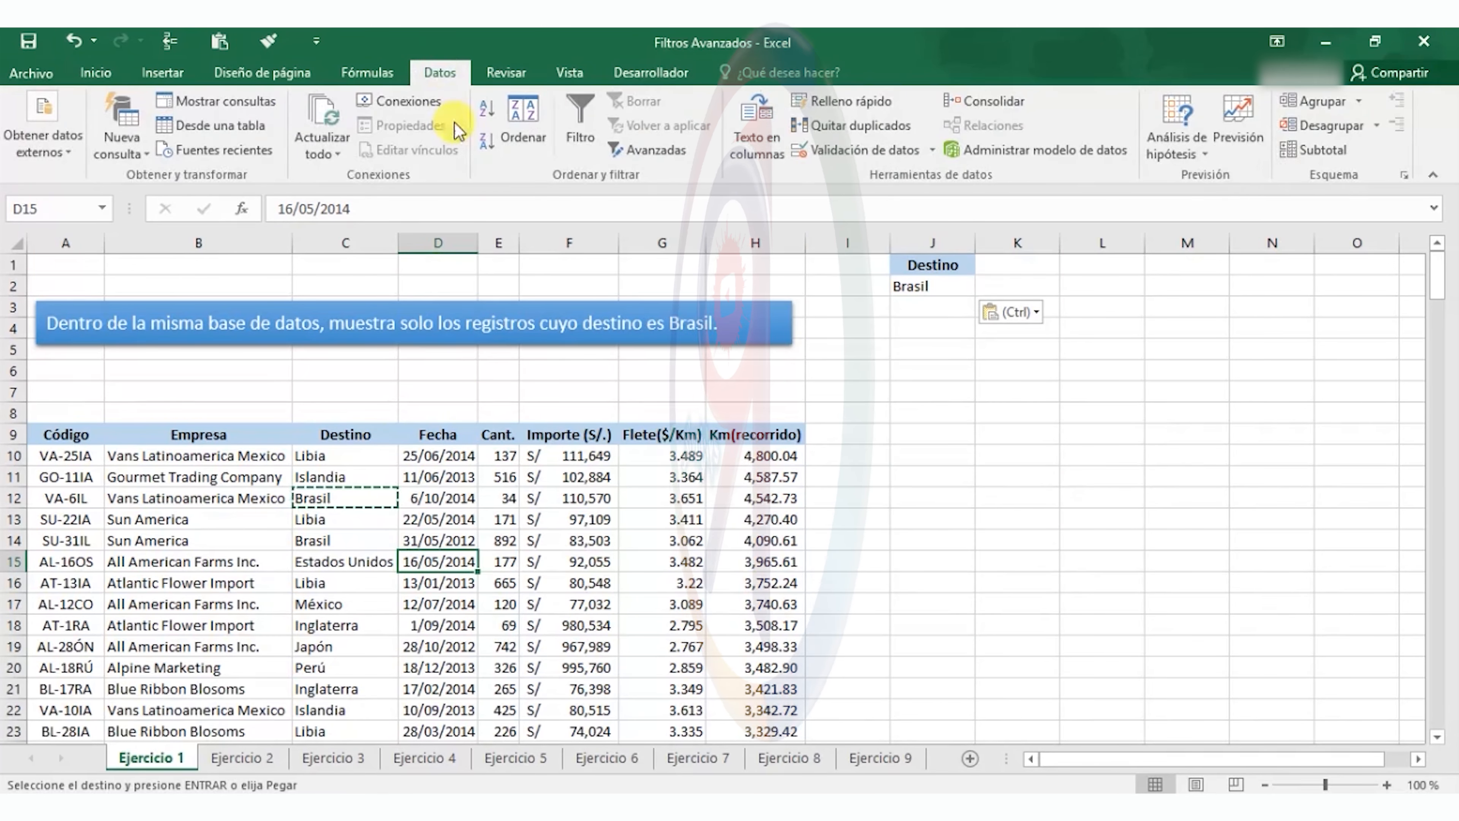
pyautogui.click(670, 155)
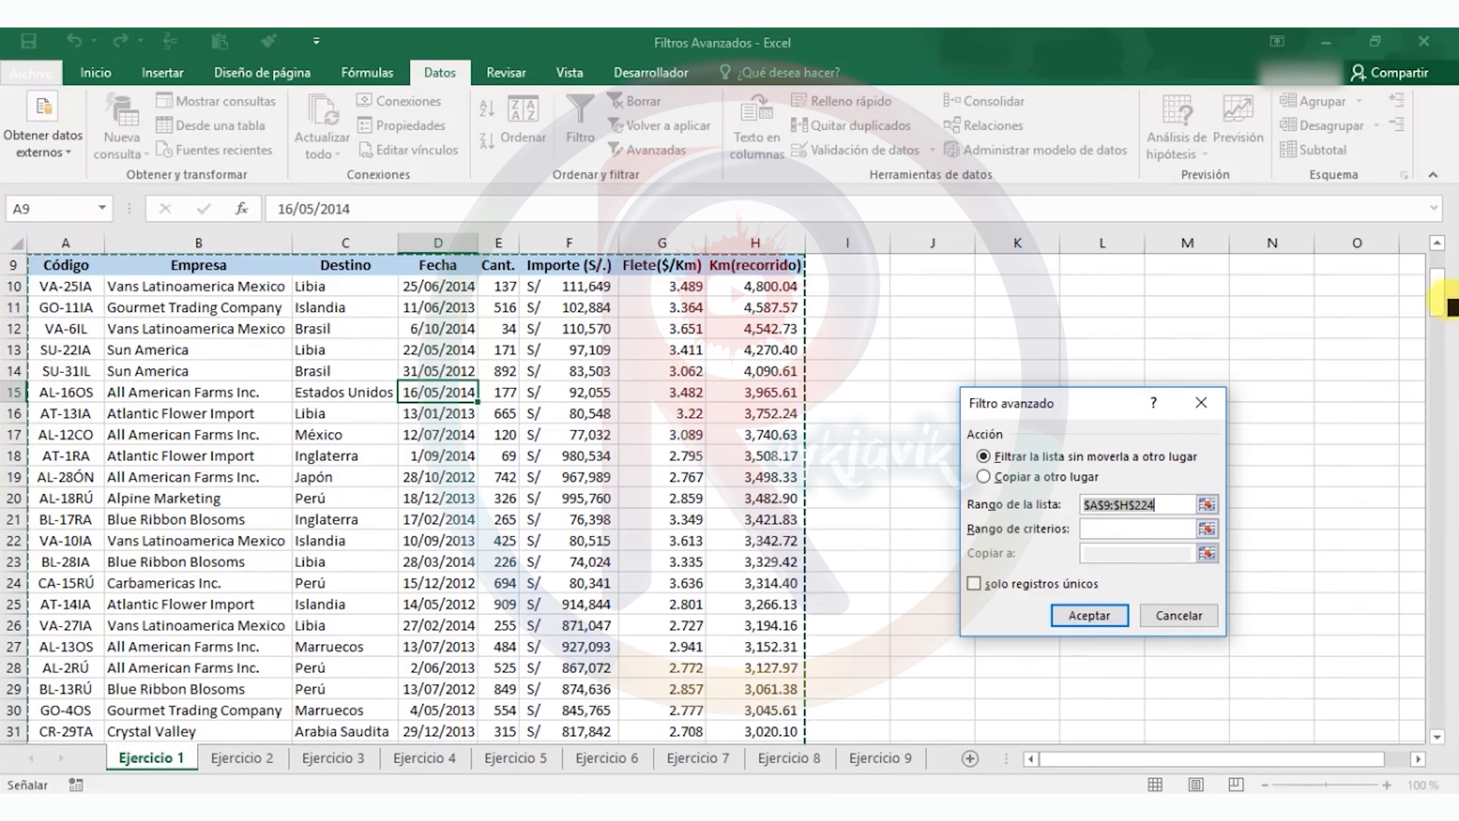
pyautogui.moveTo(1438, 296); pyautogui.dragTo(1422, 725)
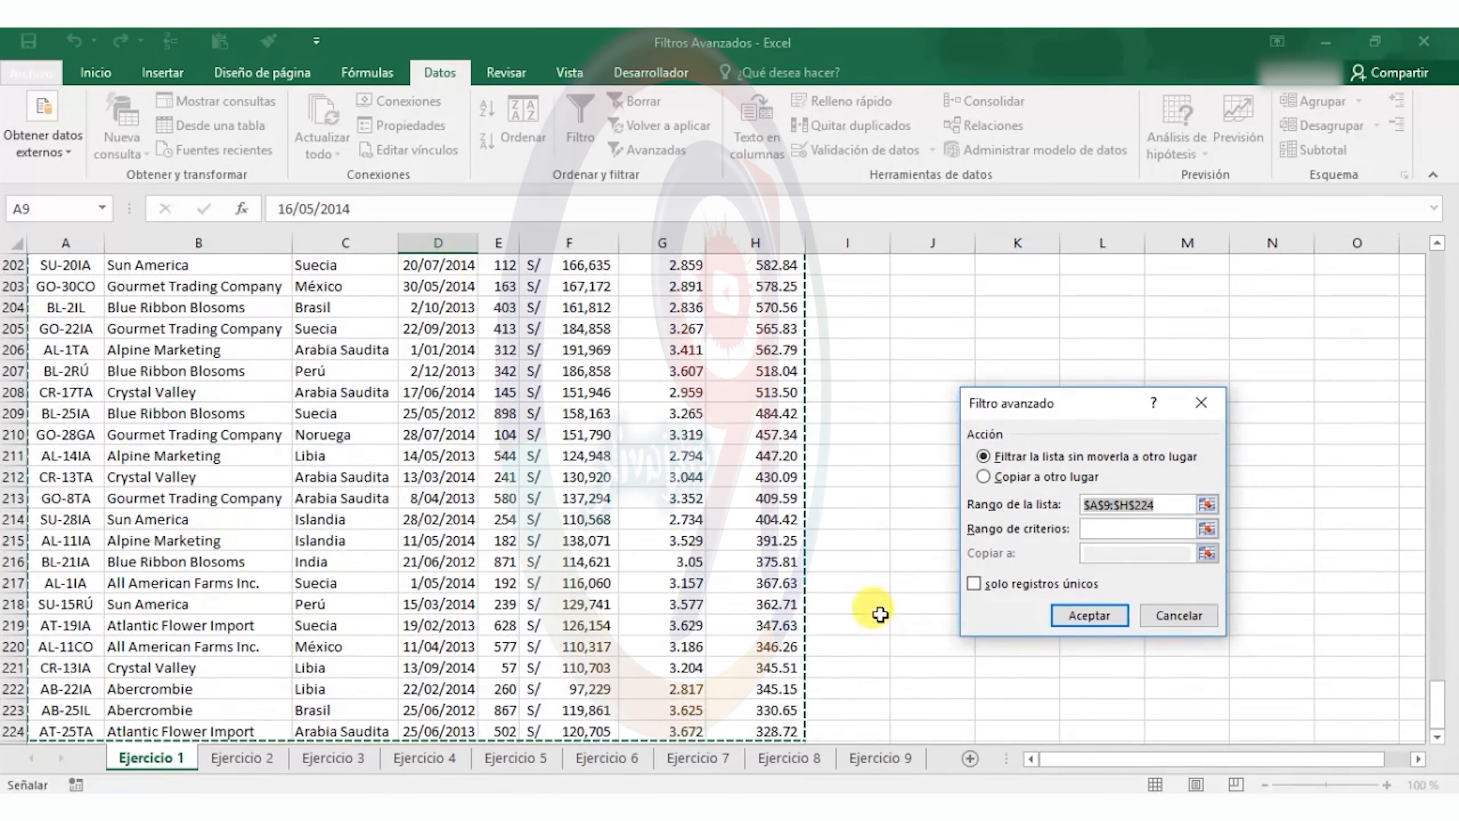
pyautogui.scroll(-3, 880, 700)
pyautogui.scroll(20, 877, 609)
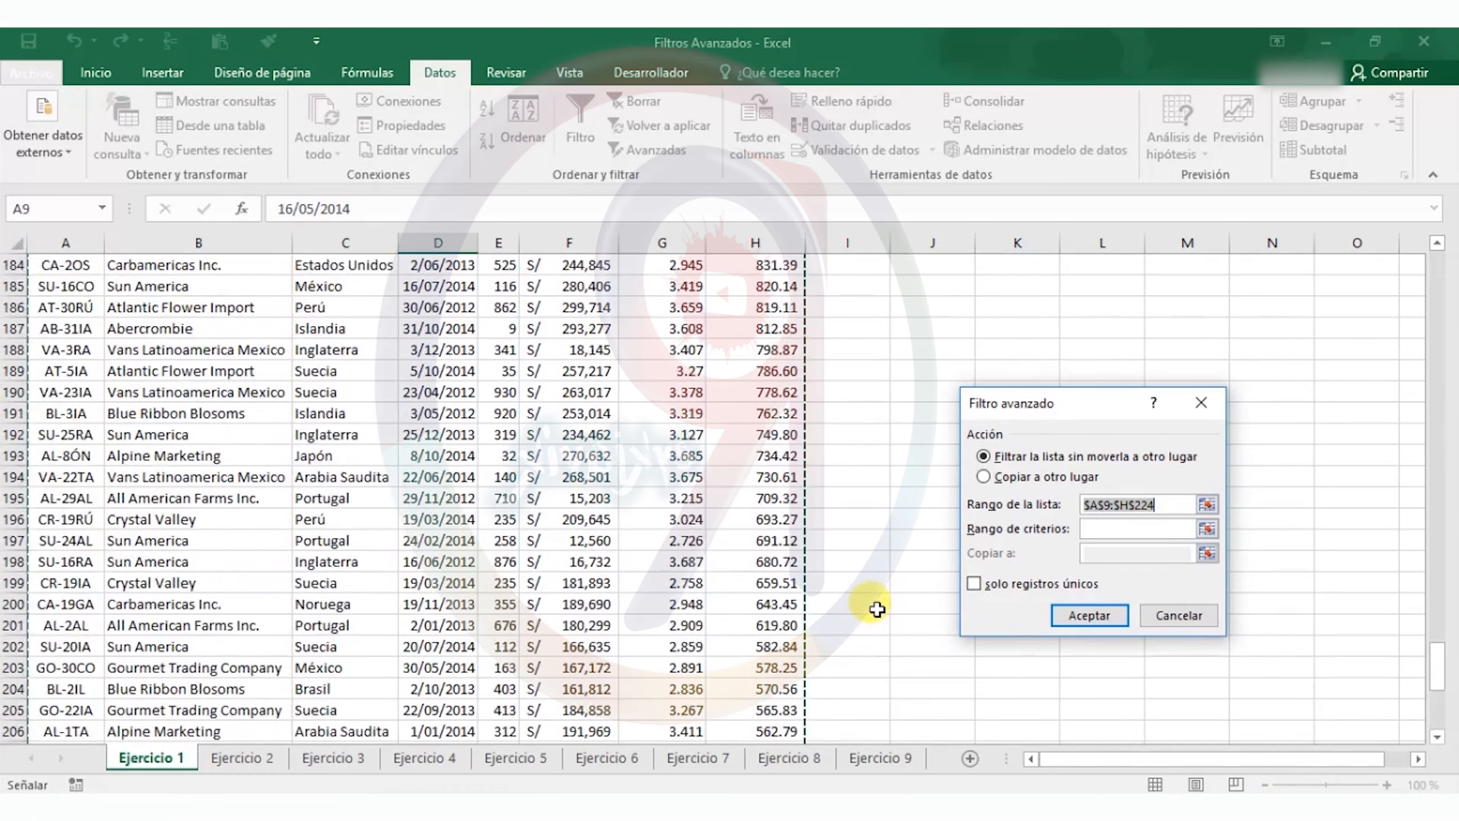
pyautogui.moveTo(1441, 568); pyautogui.dragTo(1438, 270)
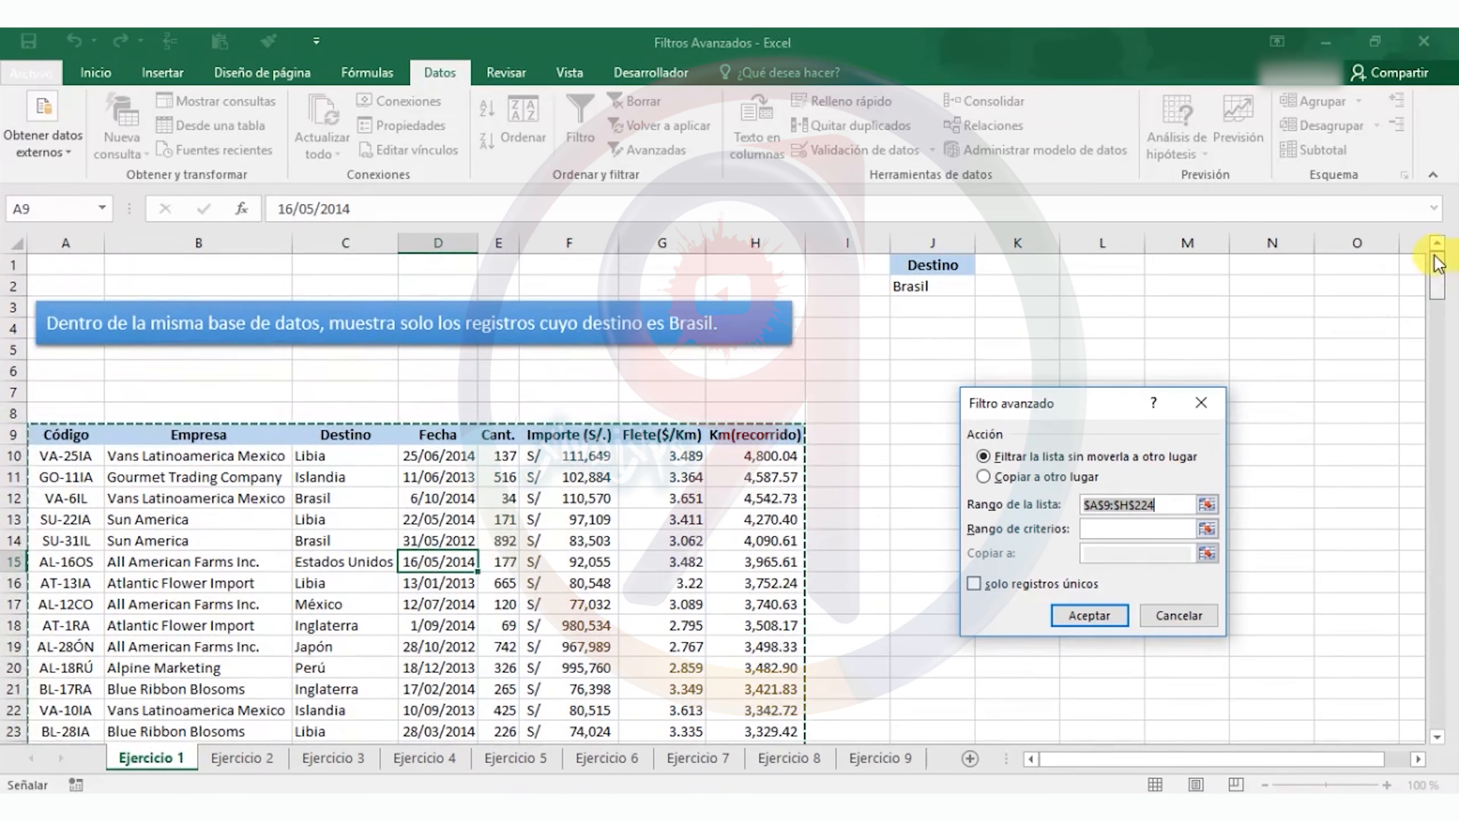
pyautogui.click(1103, 528)
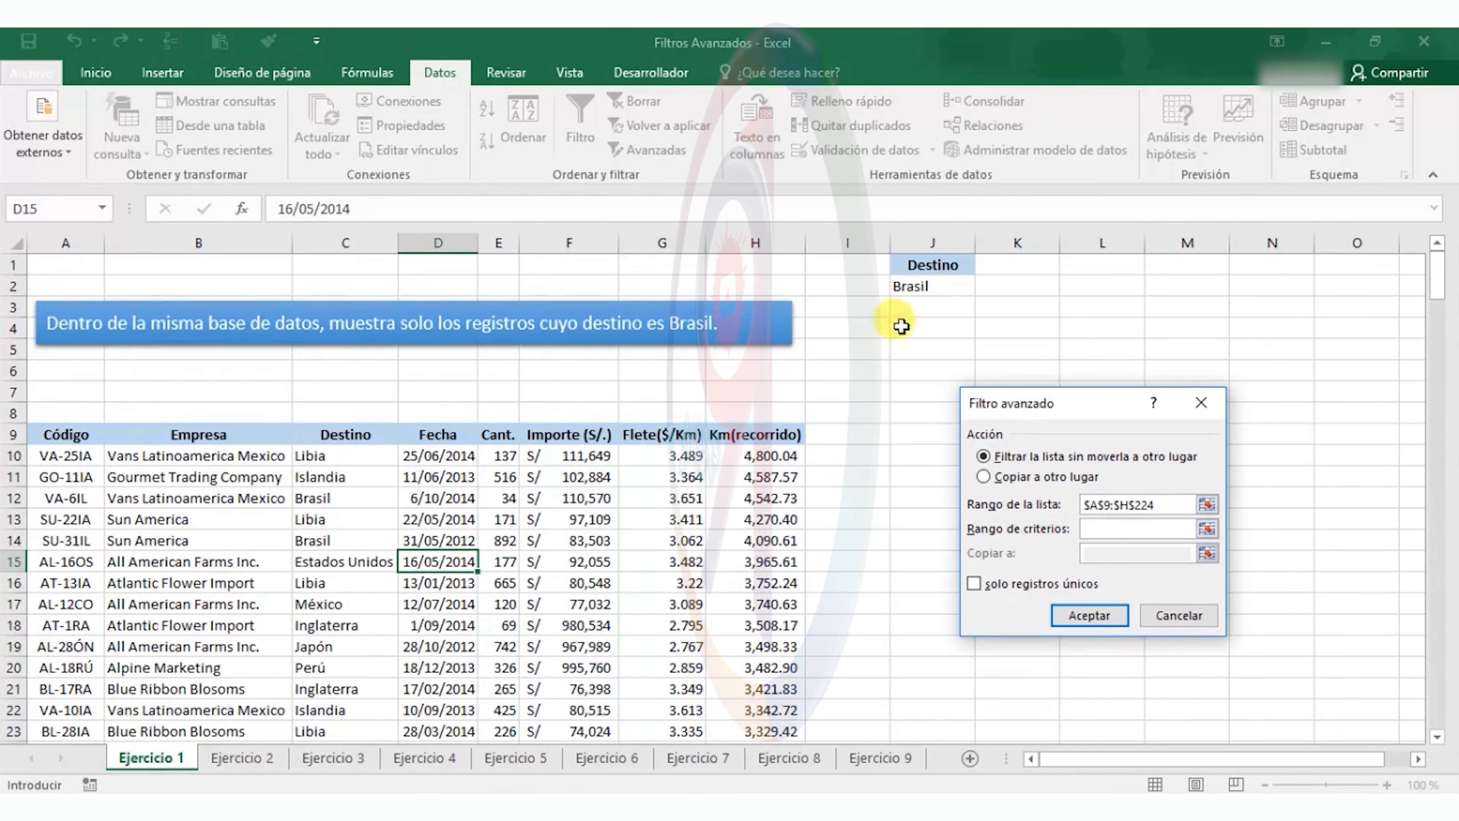
pyautogui.moveTo(913, 261); pyautogui.dragTo(913, 282)
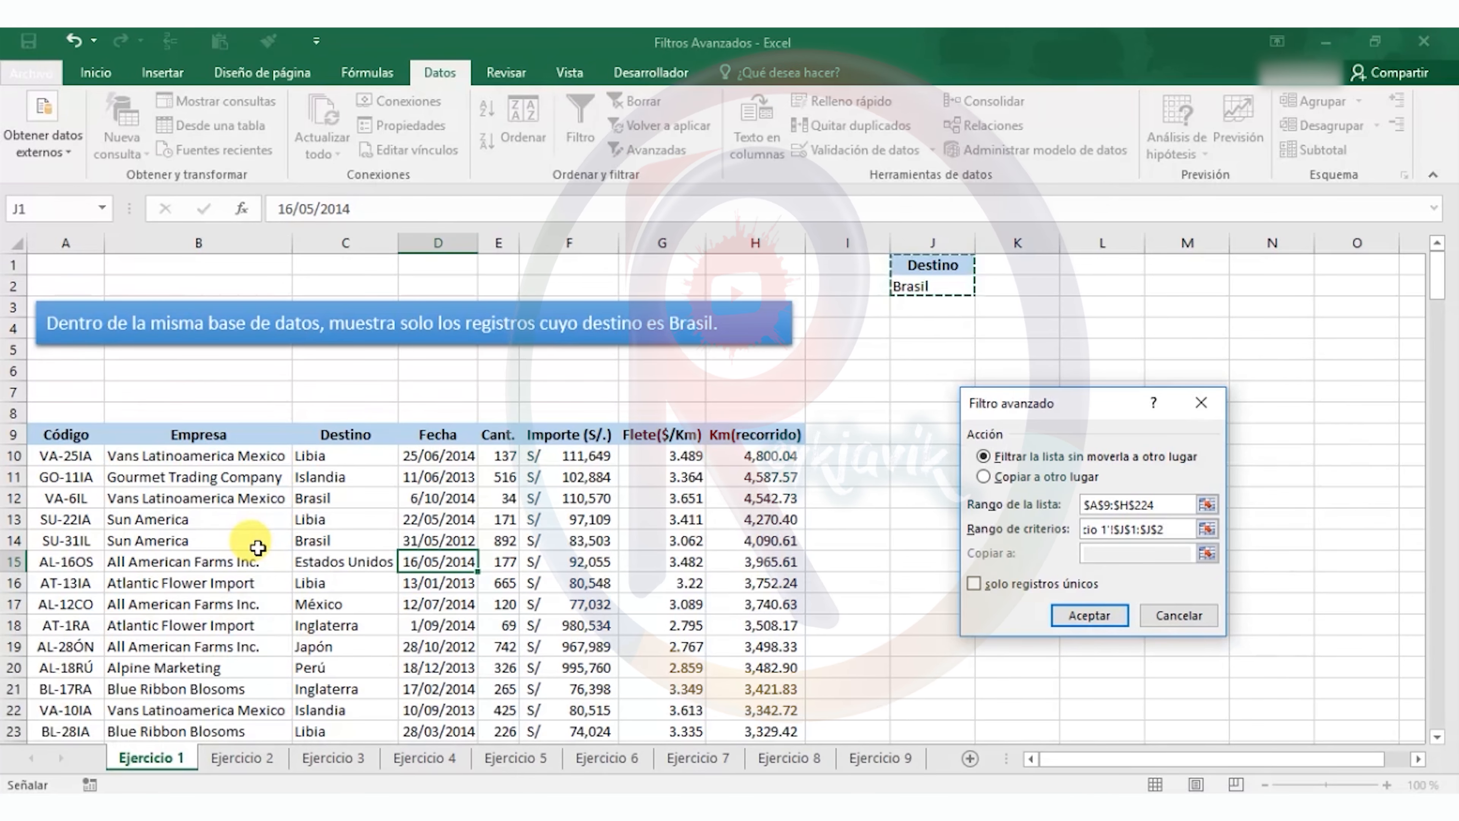
pyautogui.click(971, 578)
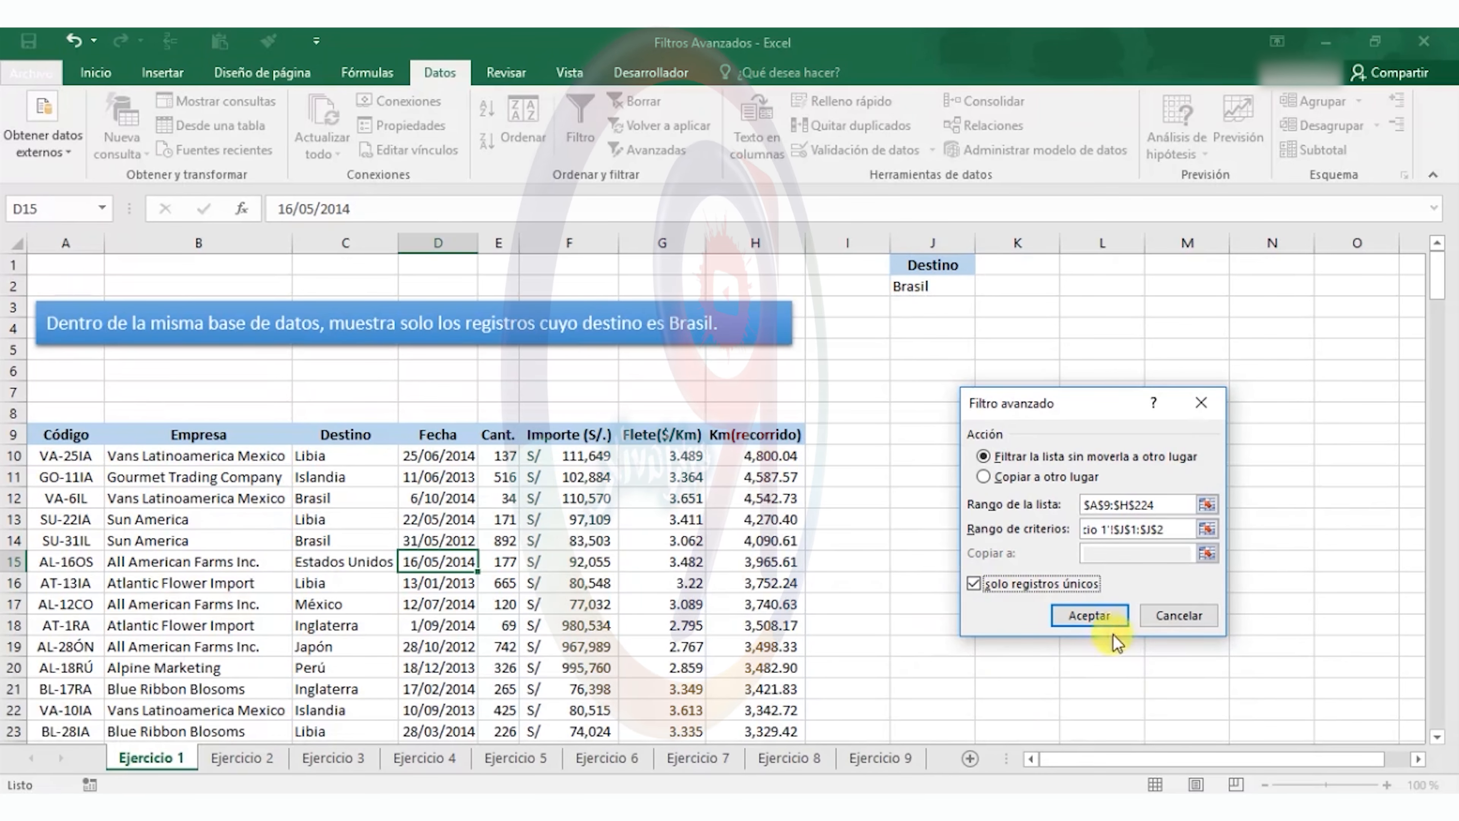
pyautogui.click(1099, 615)
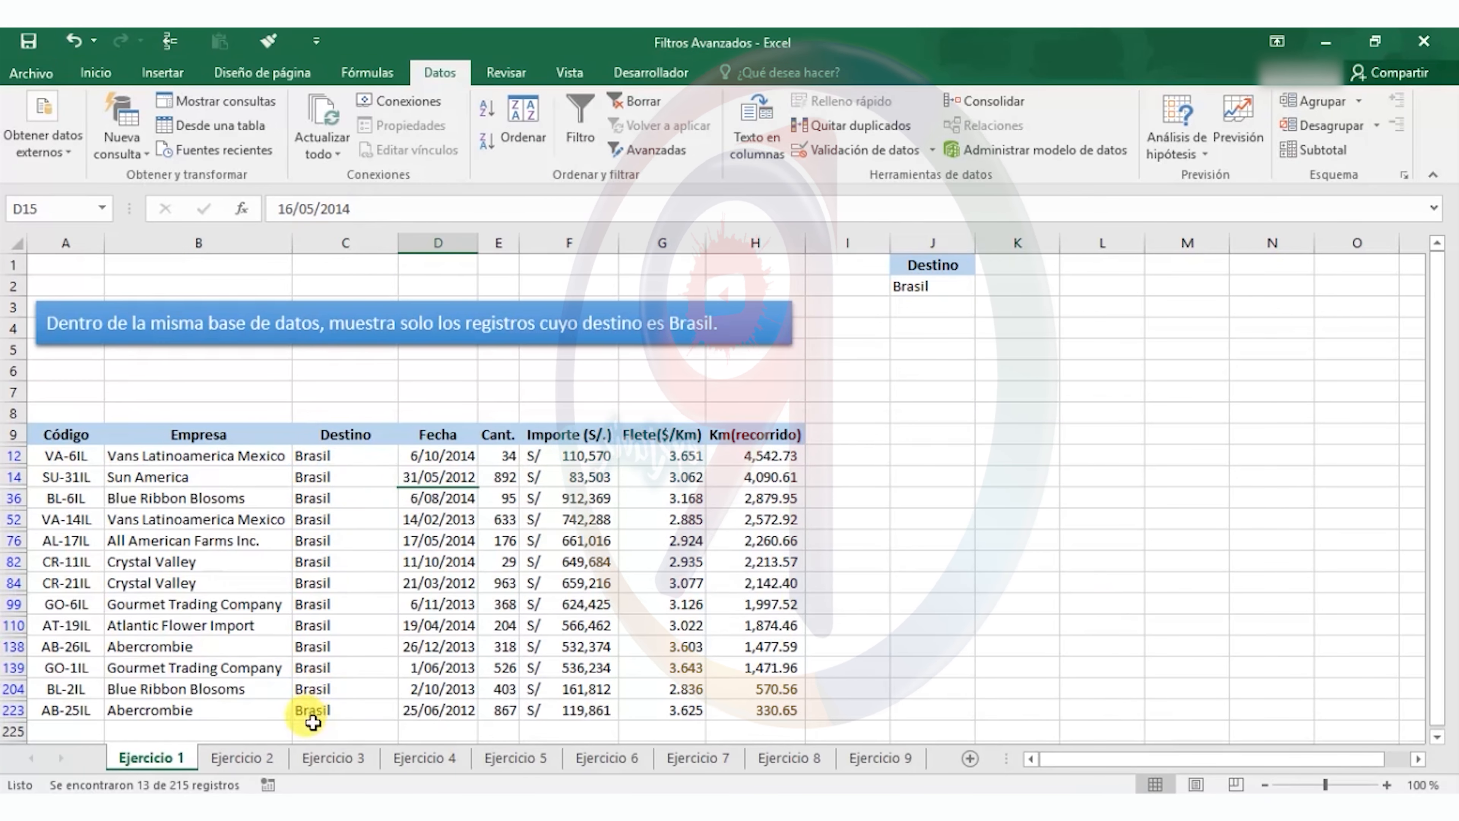
# Step: On the Ejercicio 2 sheet, copy the Empresa and Destino headers from B9:C9 and paste them into J1:K1
pyautogui.click(240, 758)
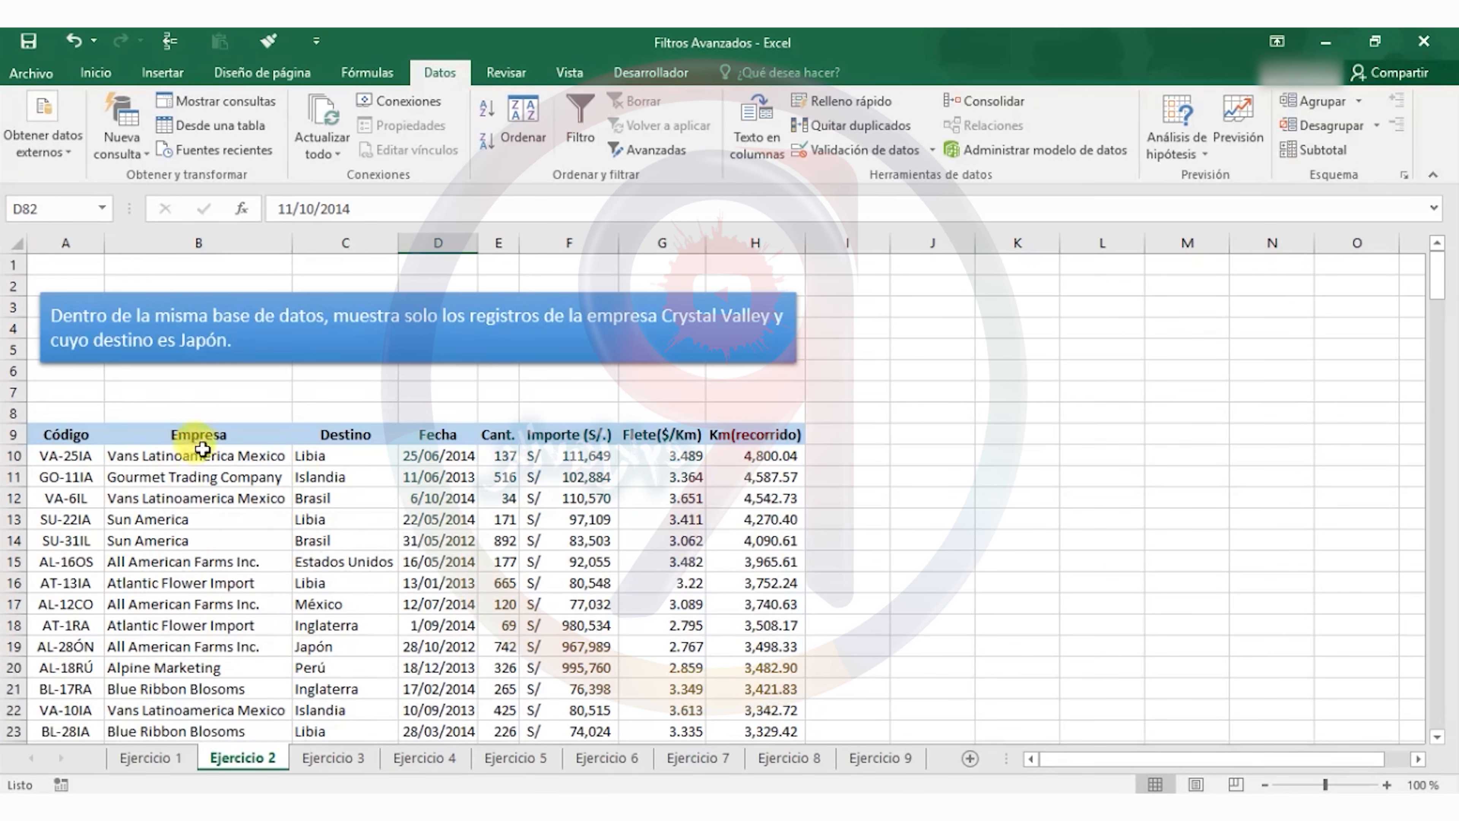
pyautogui.click(200, 431)
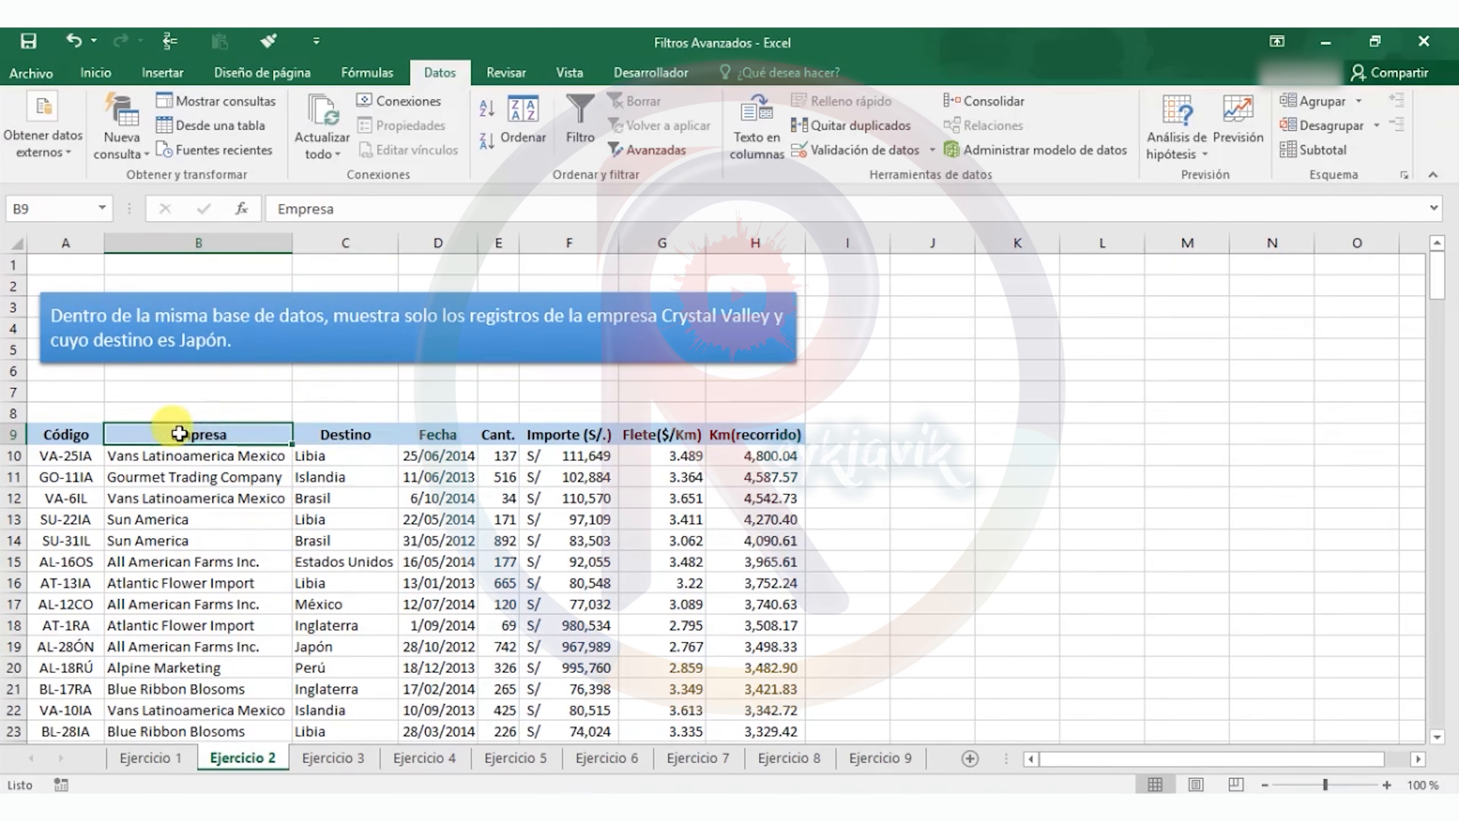
pyautogui.moveTo(272, 435); pyautogui.dragTo(316, 440)
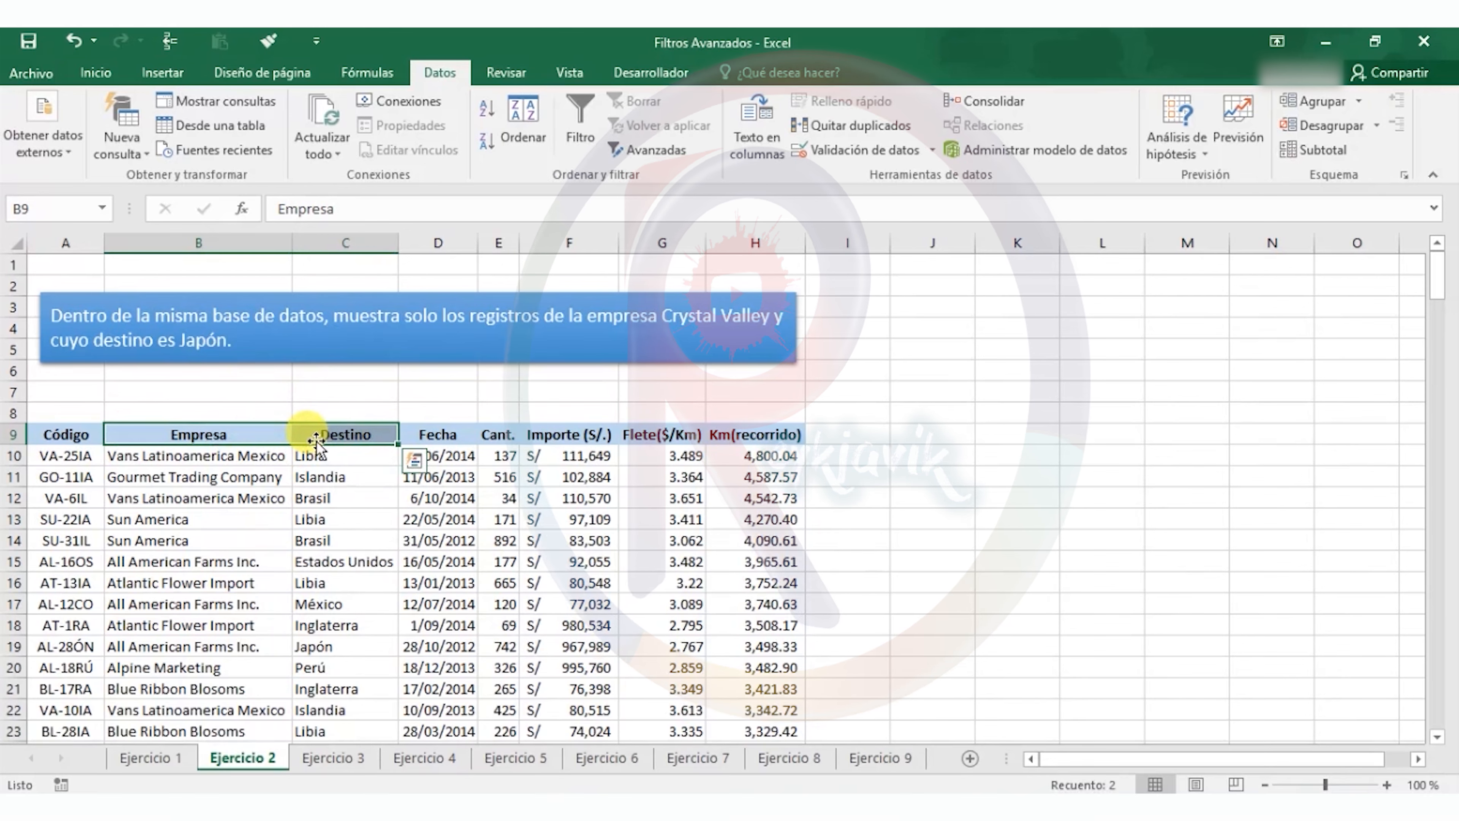
pyautogui.rightClick(313, 437)
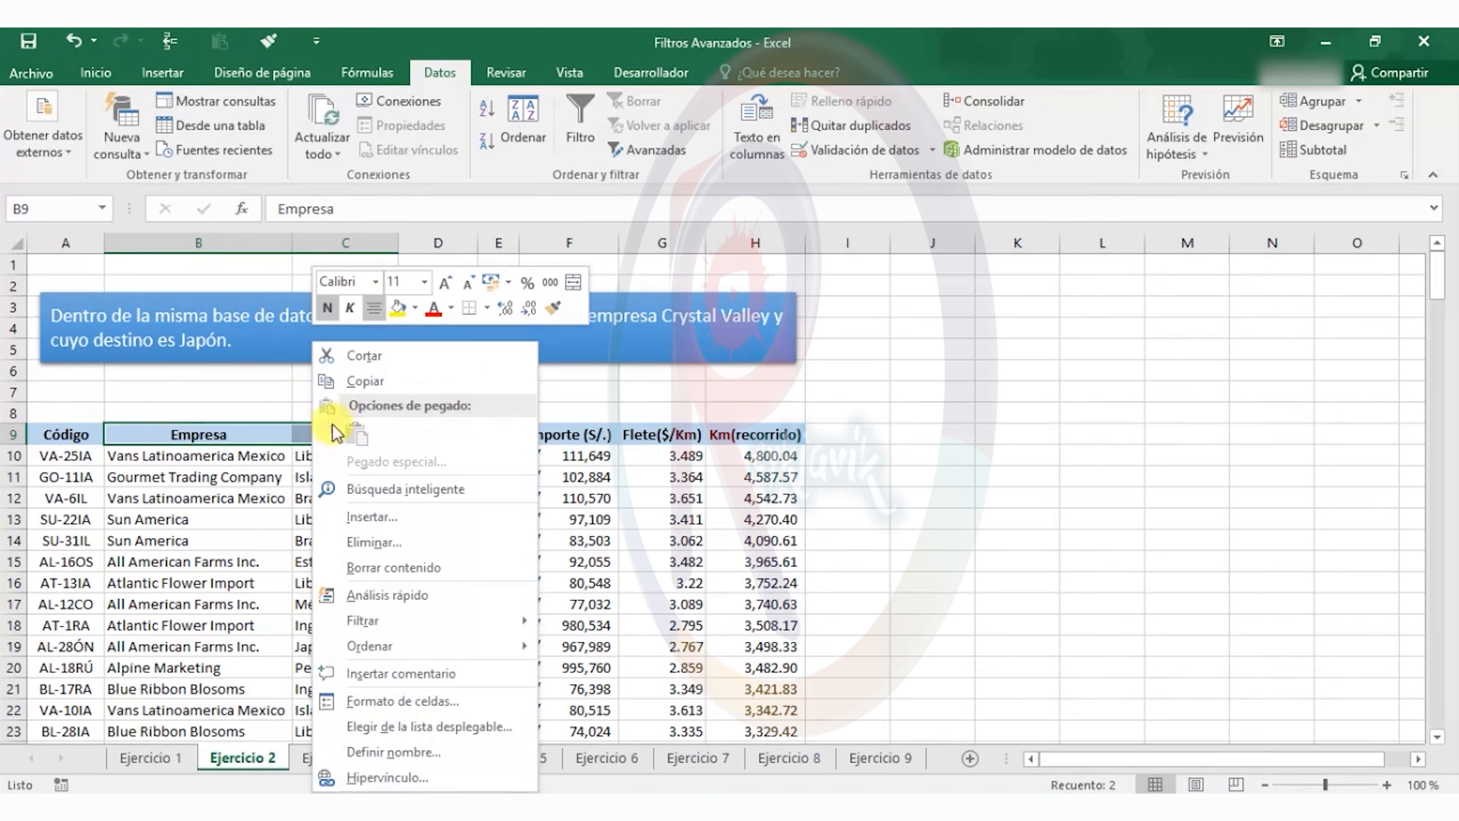
pyautogui.click(374, 381)
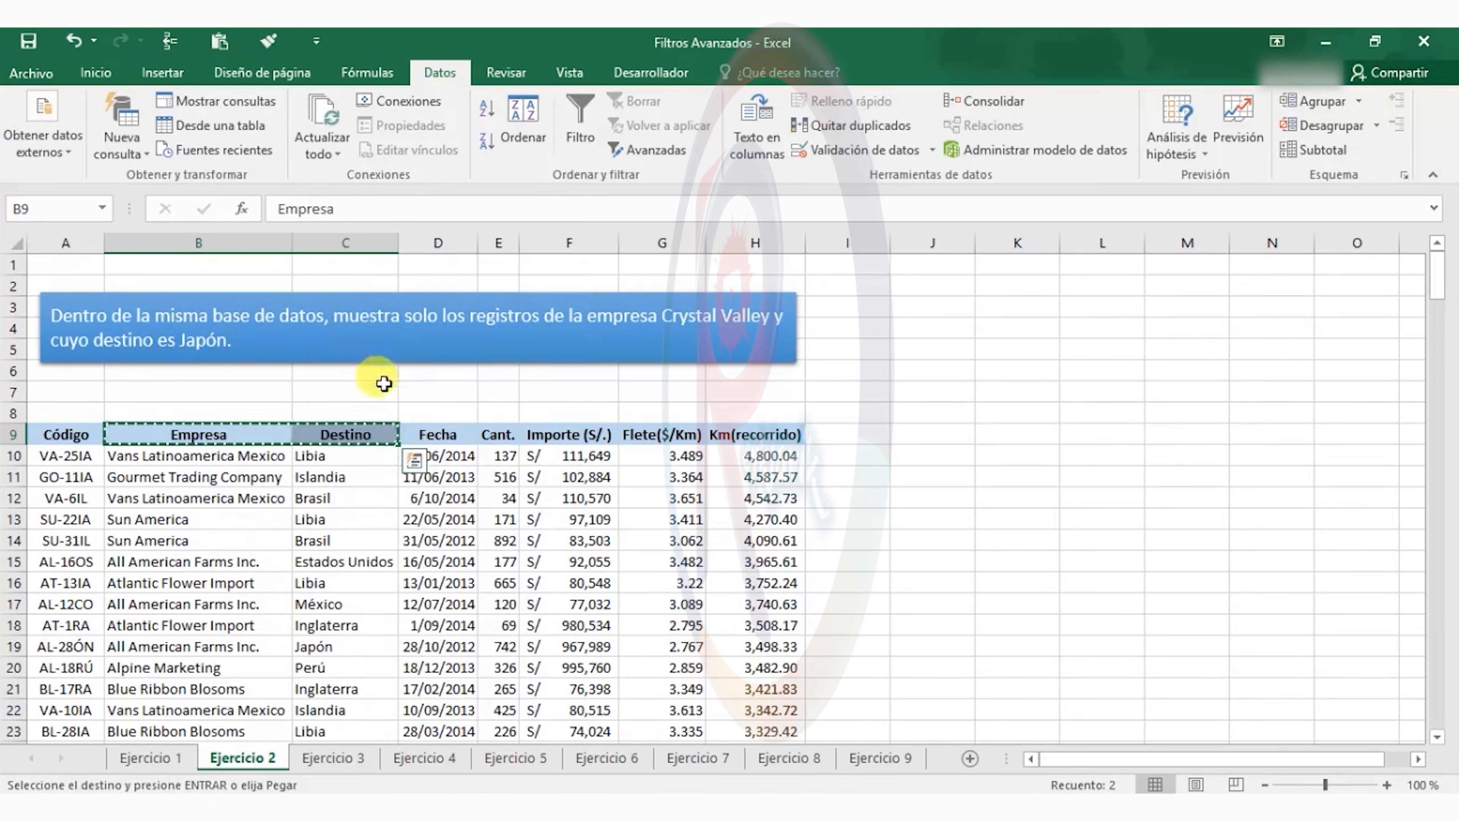
pyautogui.rightClick(939, 261)
pyautogui.click(993, 349)
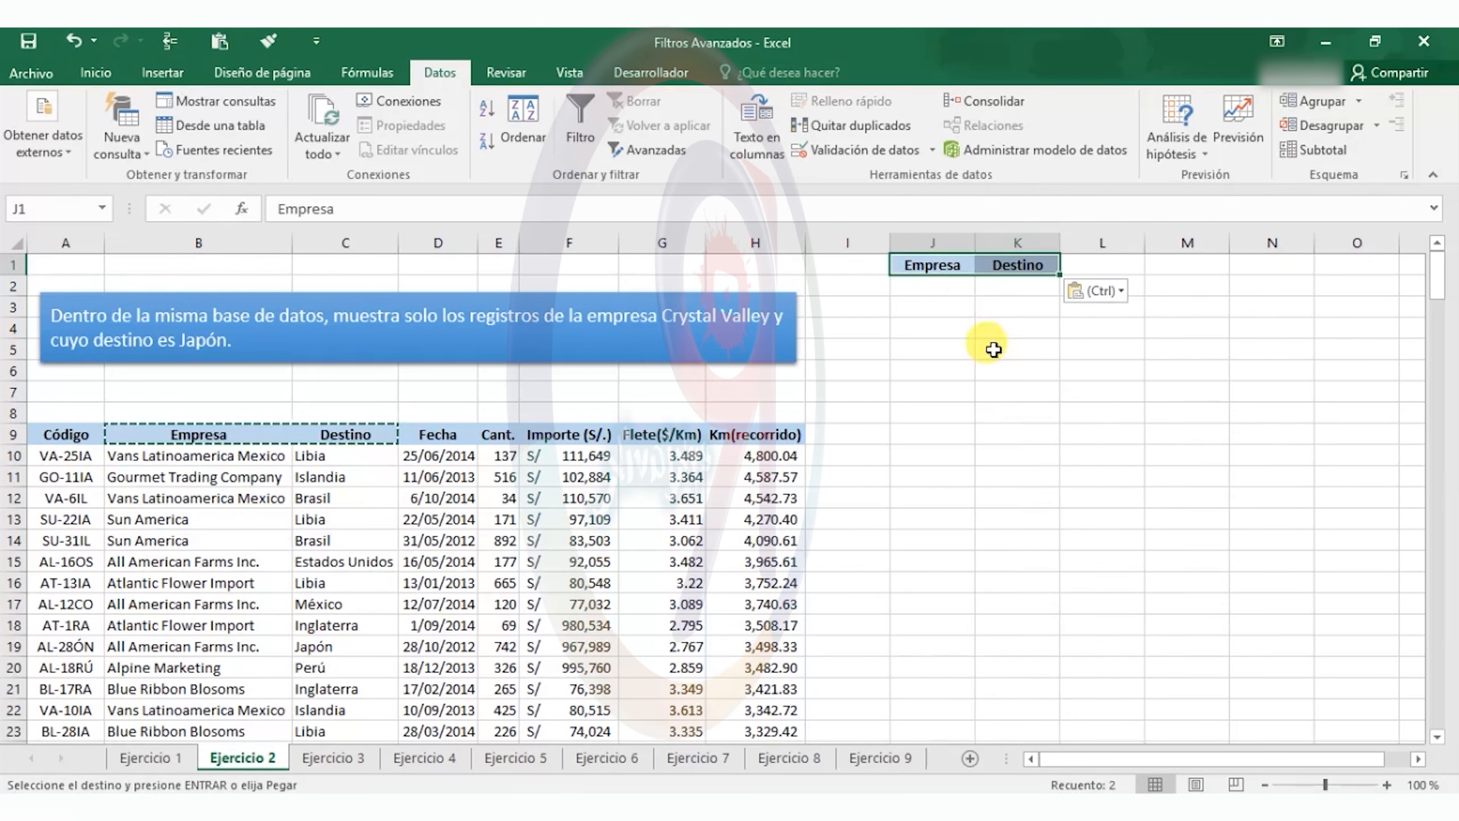
# Step: Enter the criteria CRYS in J2 under Empresa and JAP?N in K2 under Destino
pyautogui.click(948, 286)
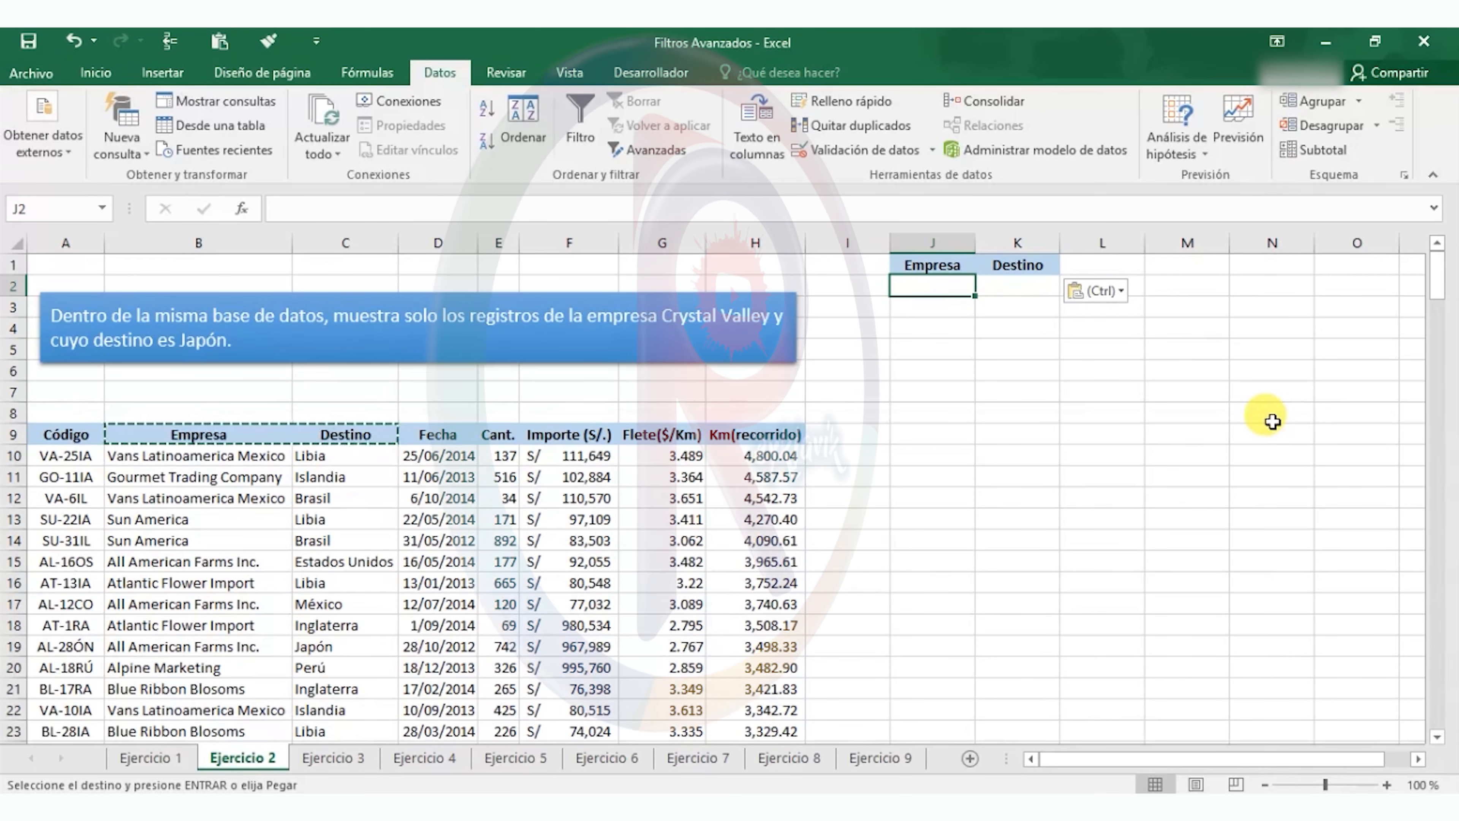
pyautogui.write('CR')
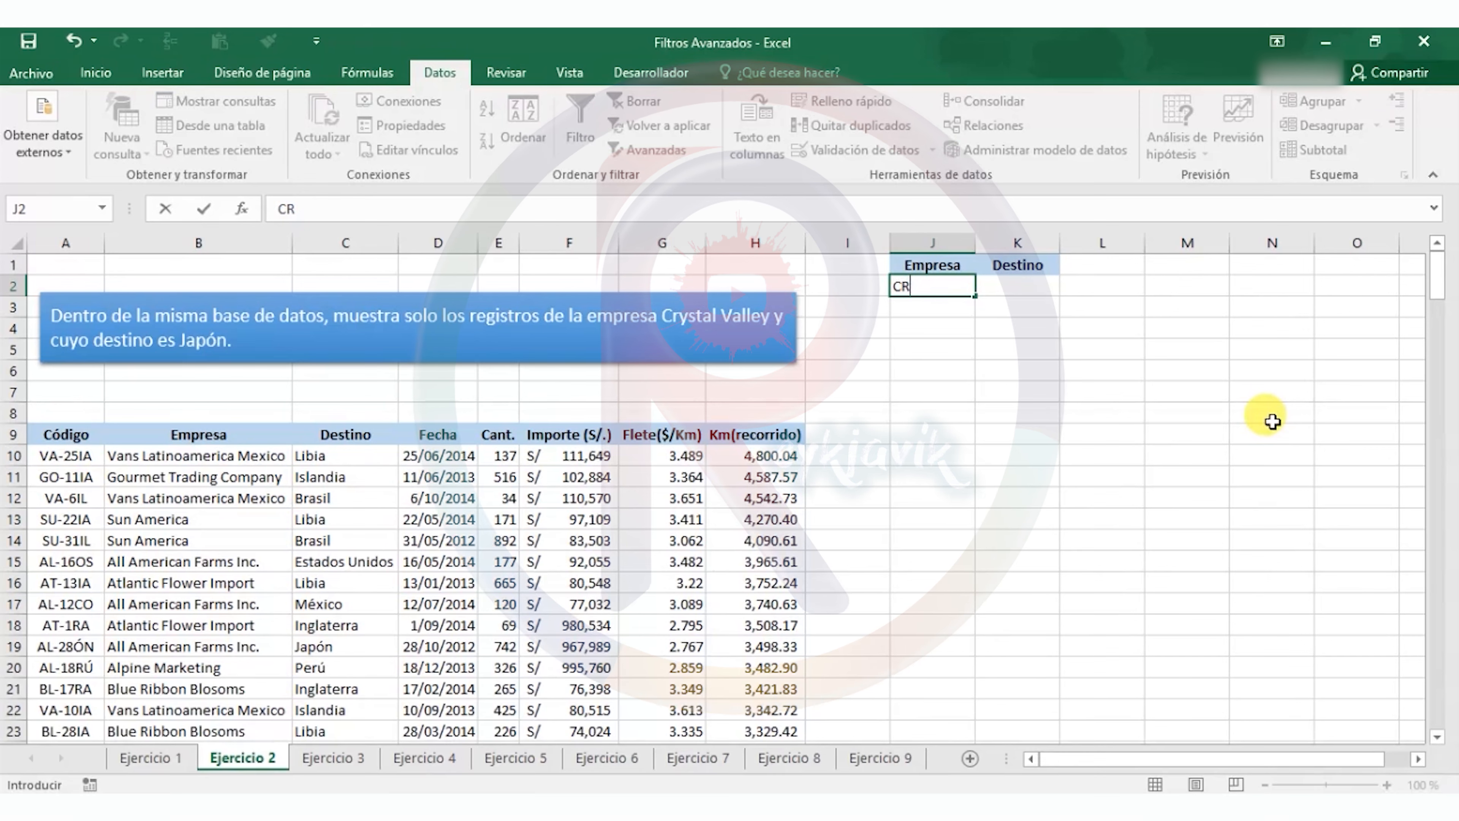
pyautogui.write('Y')
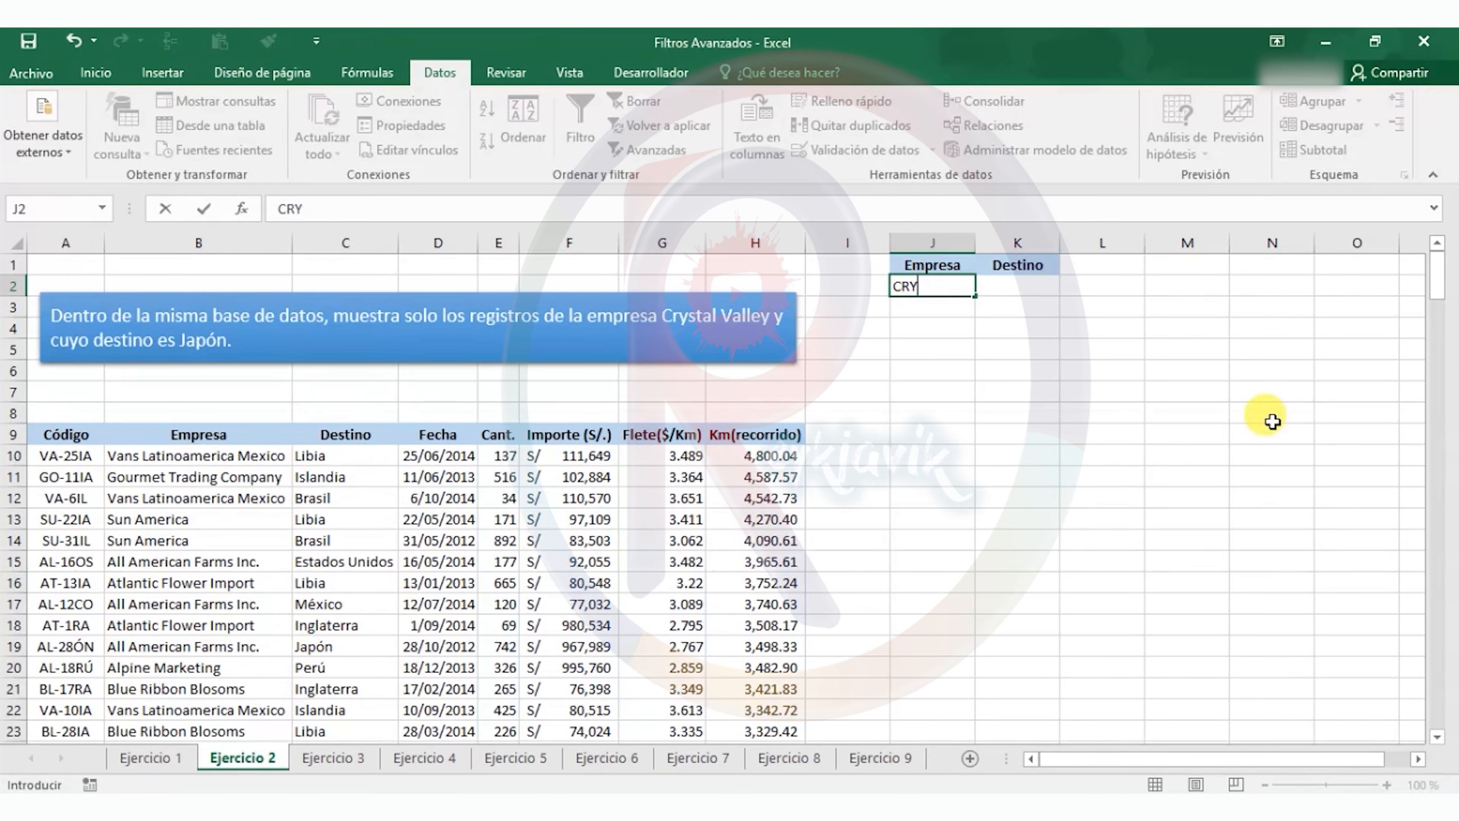
pyautogui.write('S')
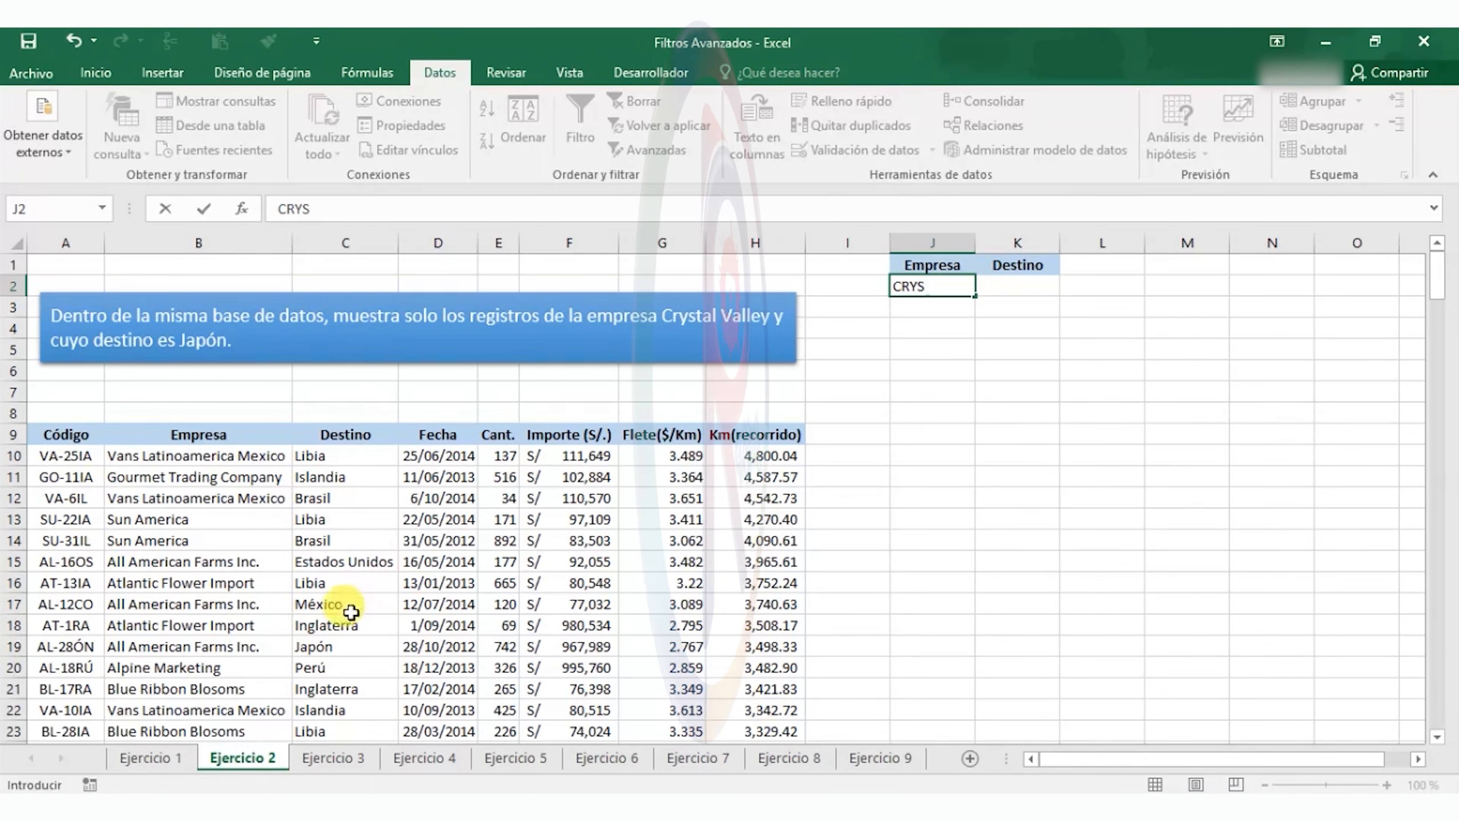
pyautogui.click(1018, 286)
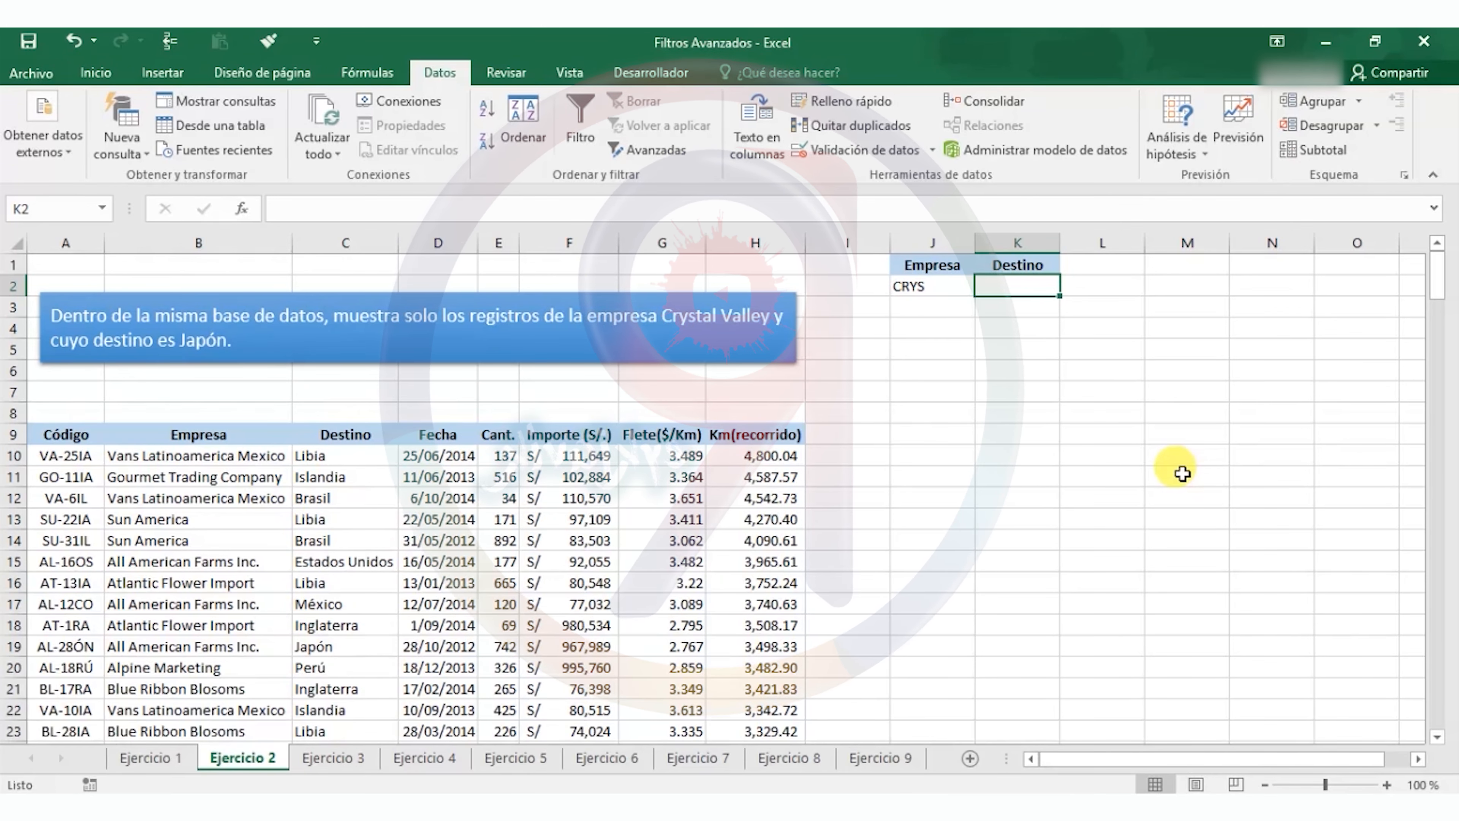
pyautogui.write('JAP')
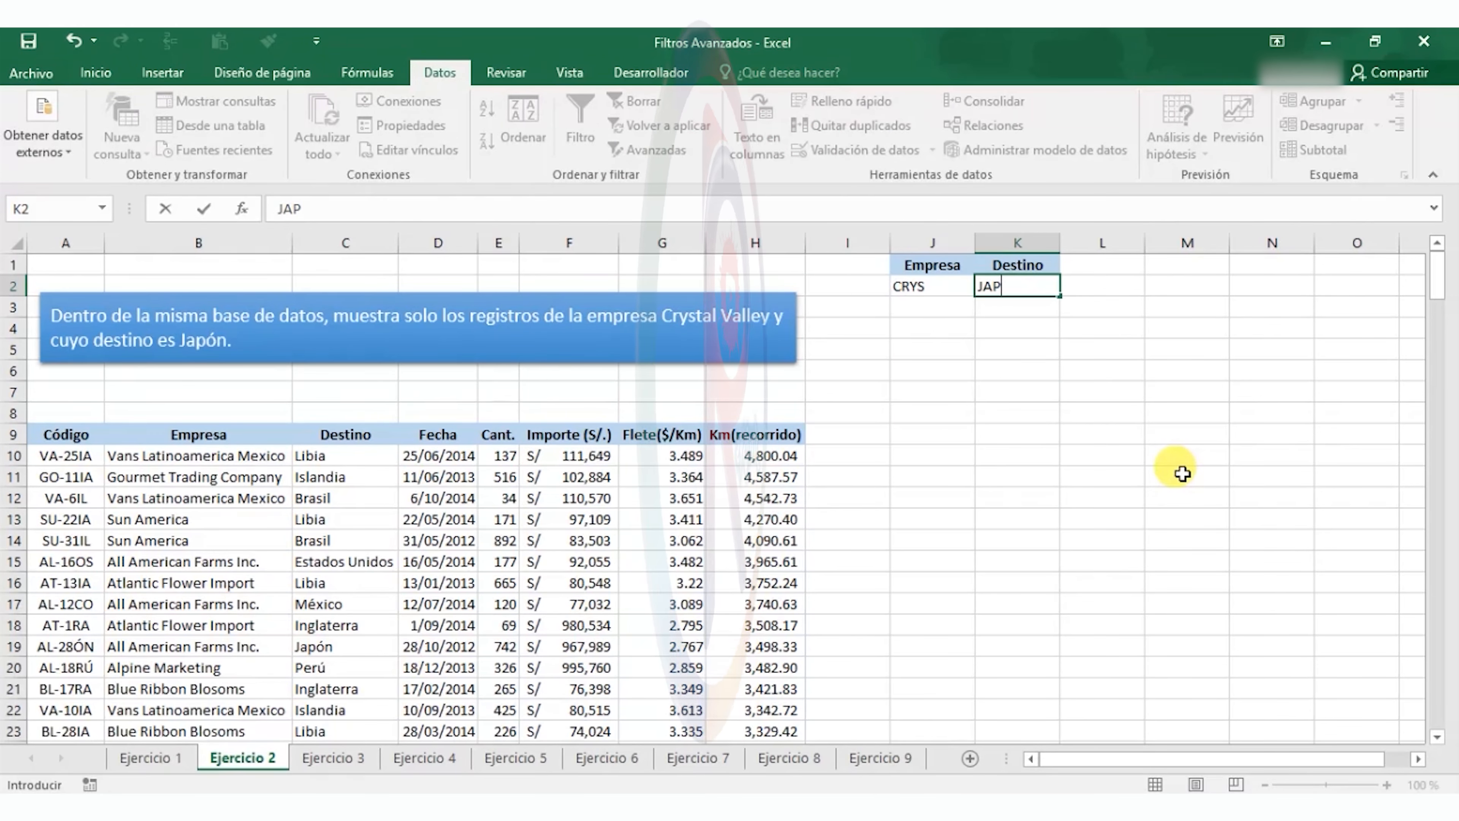
pyautogui.write('?')
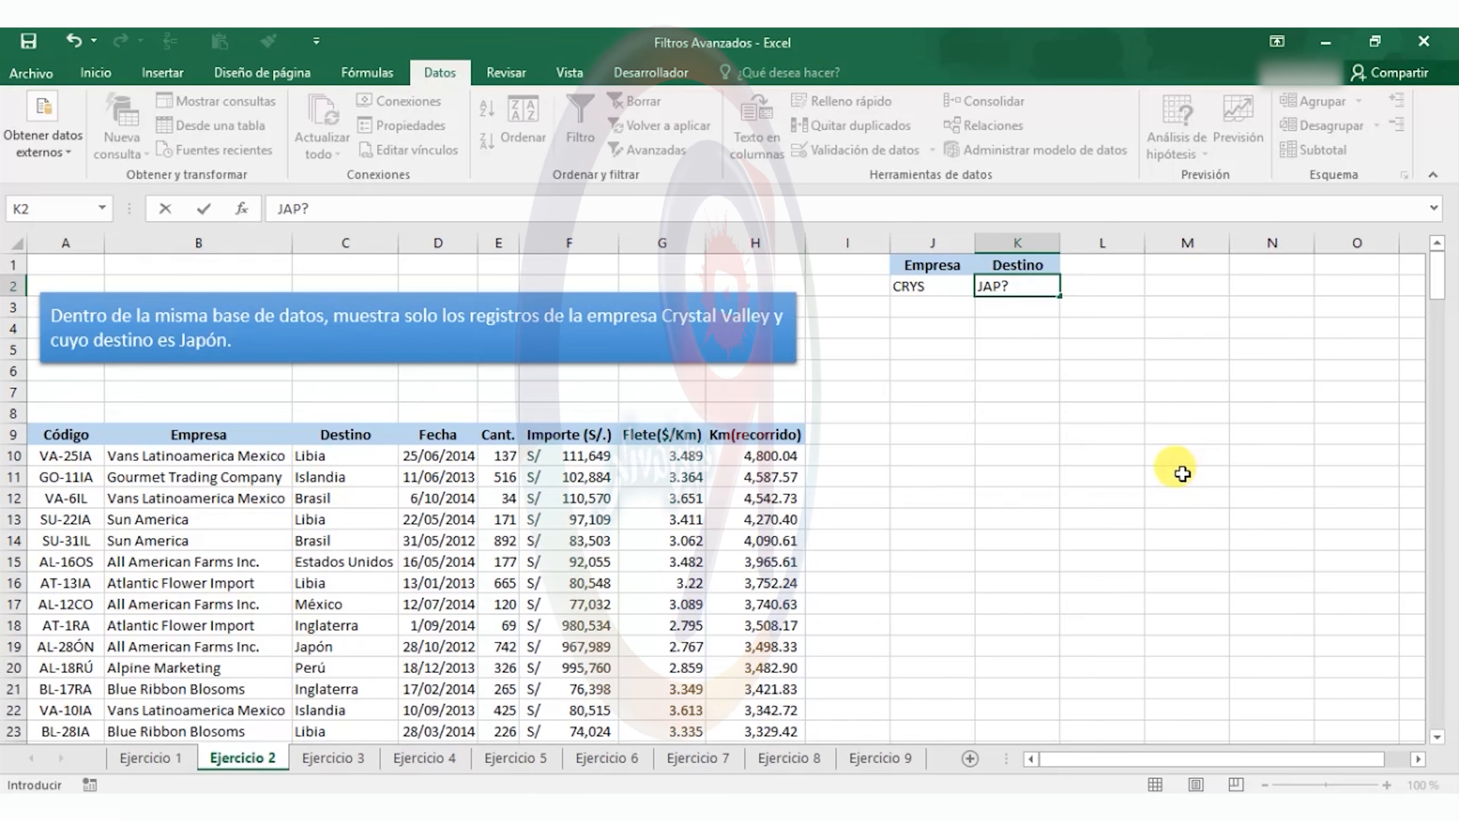
pyautogui.write('N')
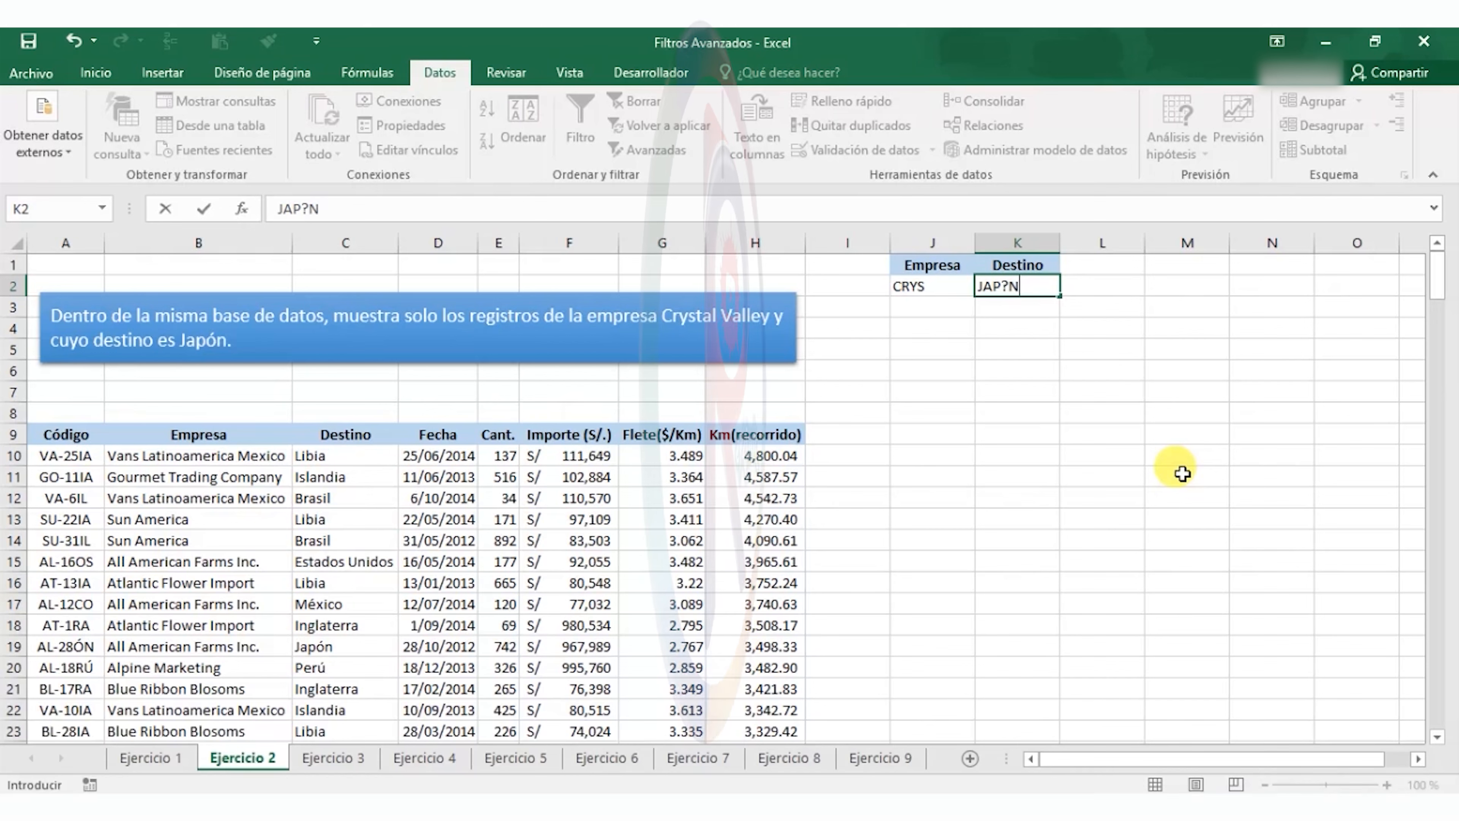
# Step: Apply an advanced filter in place to the list A9:H224, with criteria range J1:K2 and unique records only
pyautogui.click(333, 560)
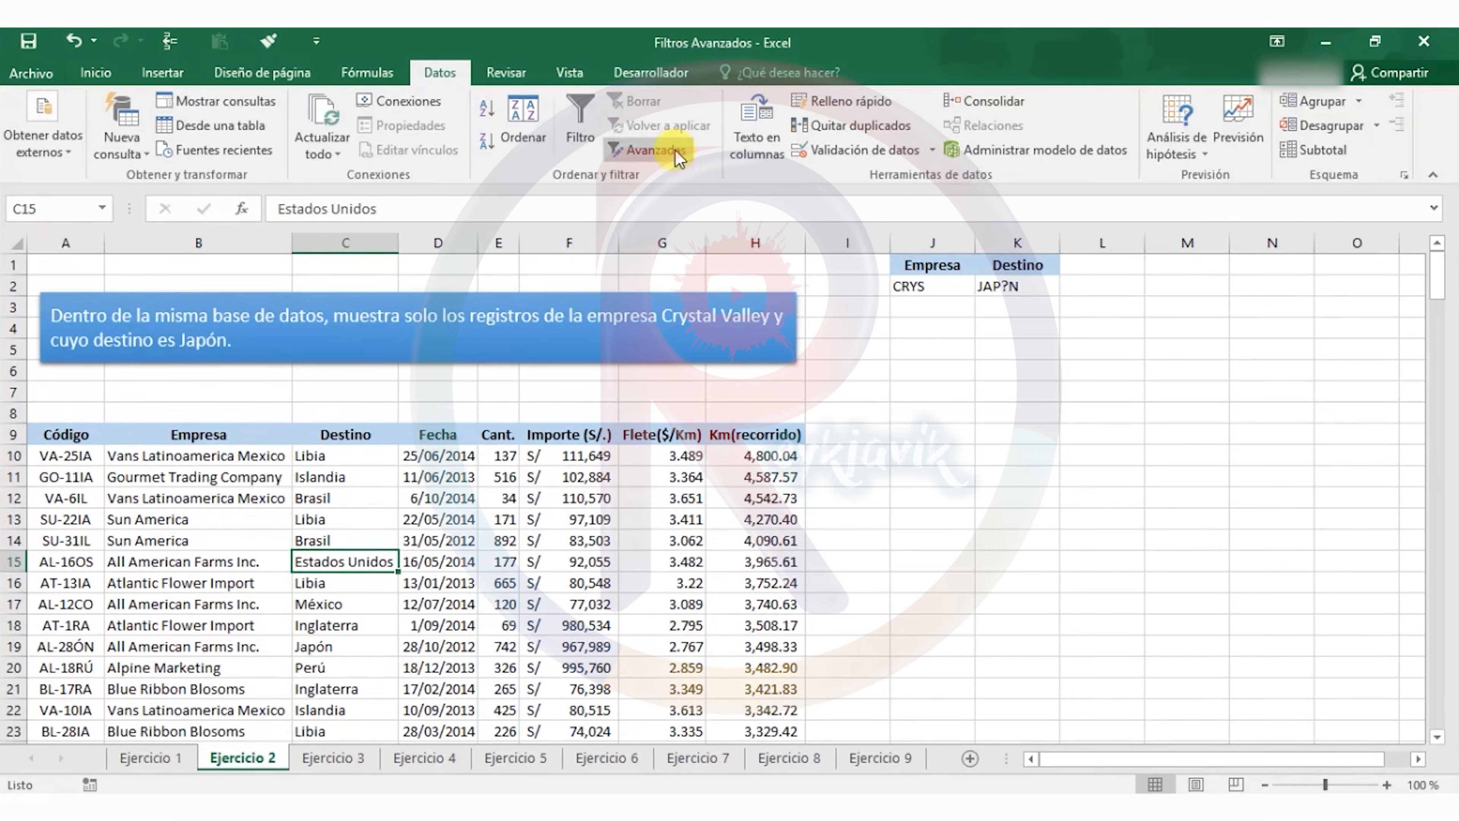
pyautogui.click(651, 150)
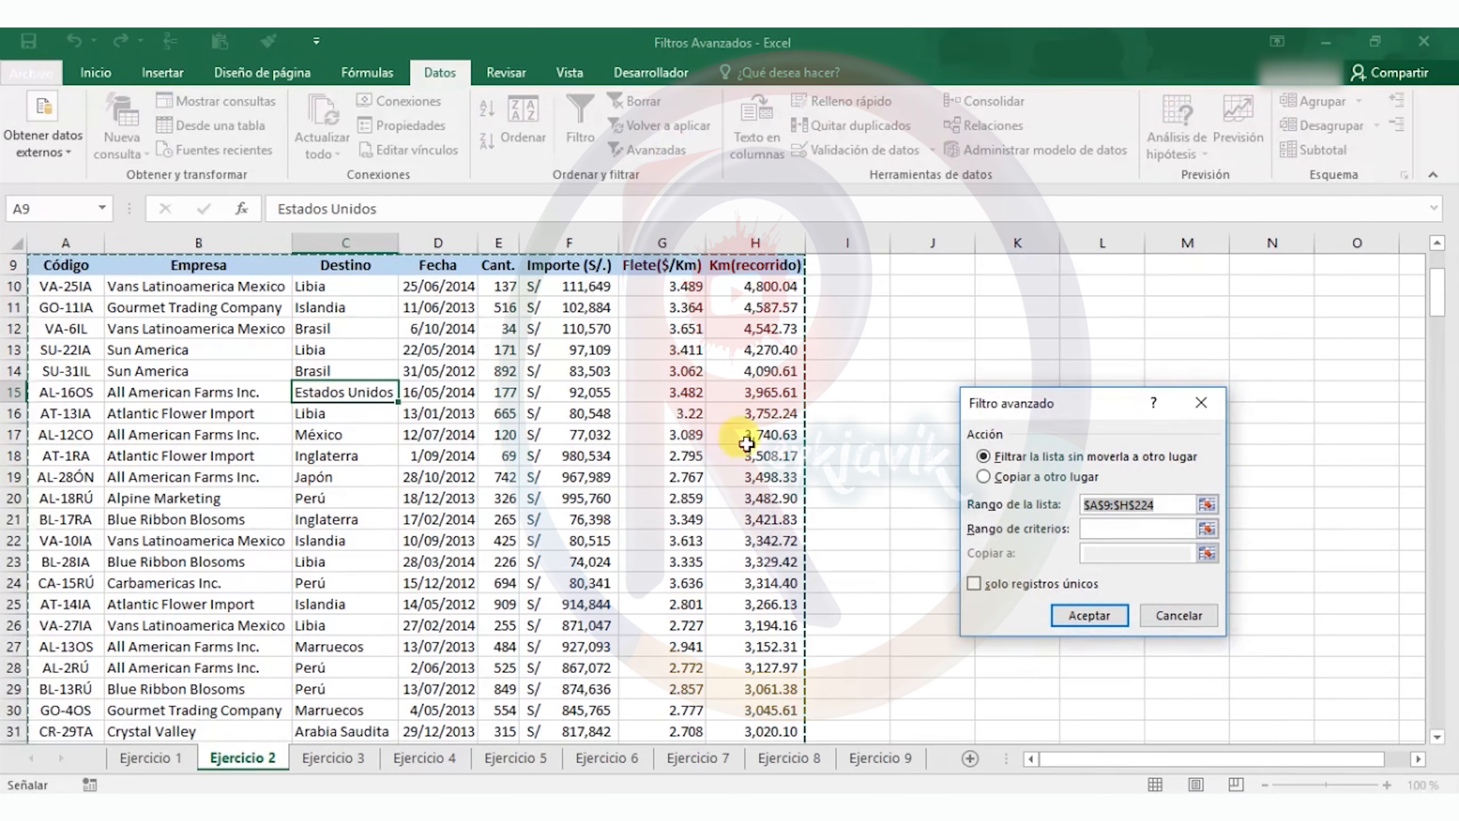
pyautogui.click(1097, 534)
pyautogui.scroll(3, 838, 459)
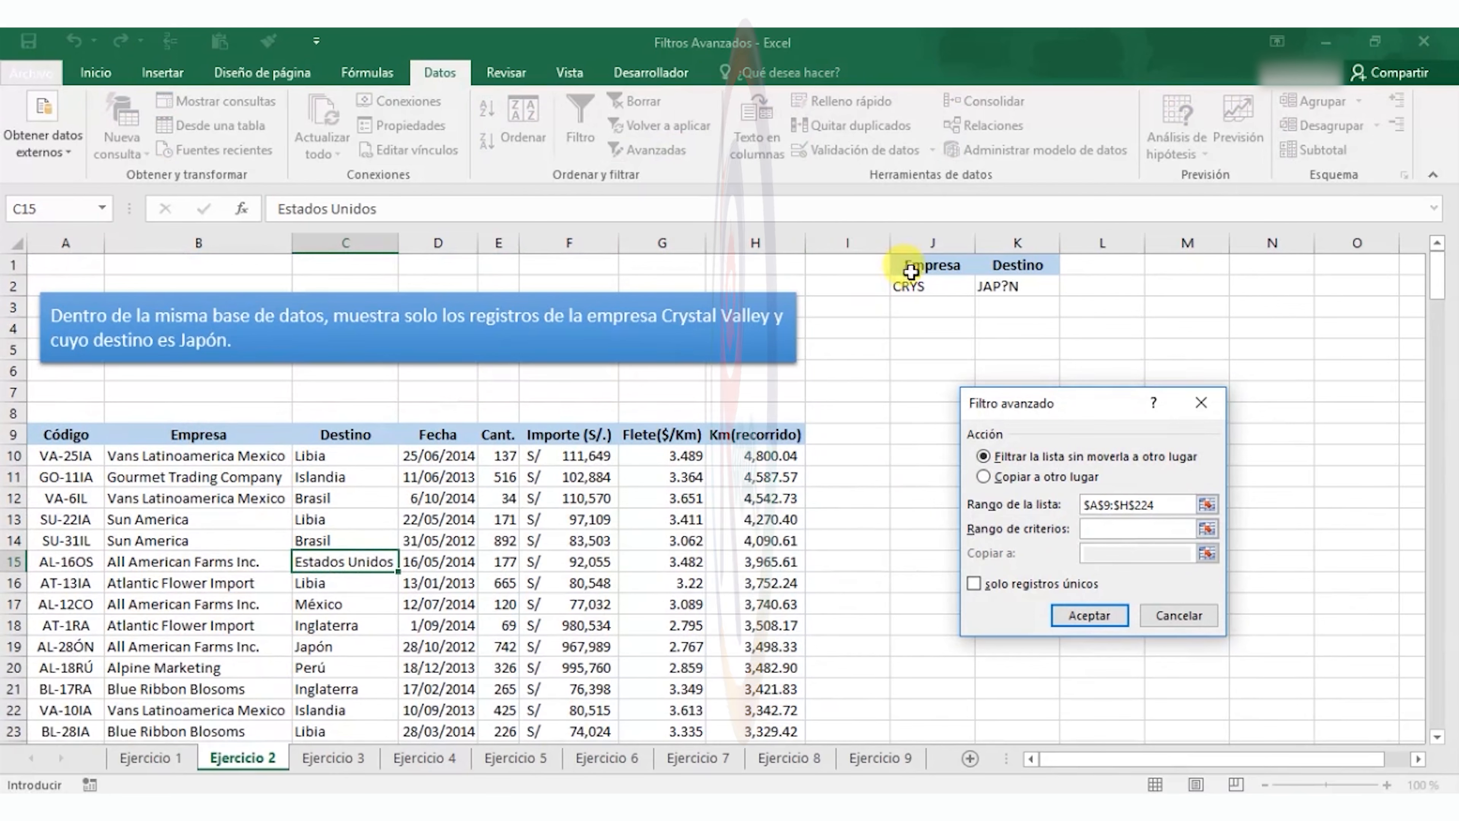
pyautogui.moveTo(915, 262); pyautogui.dragTo(1020, 286)
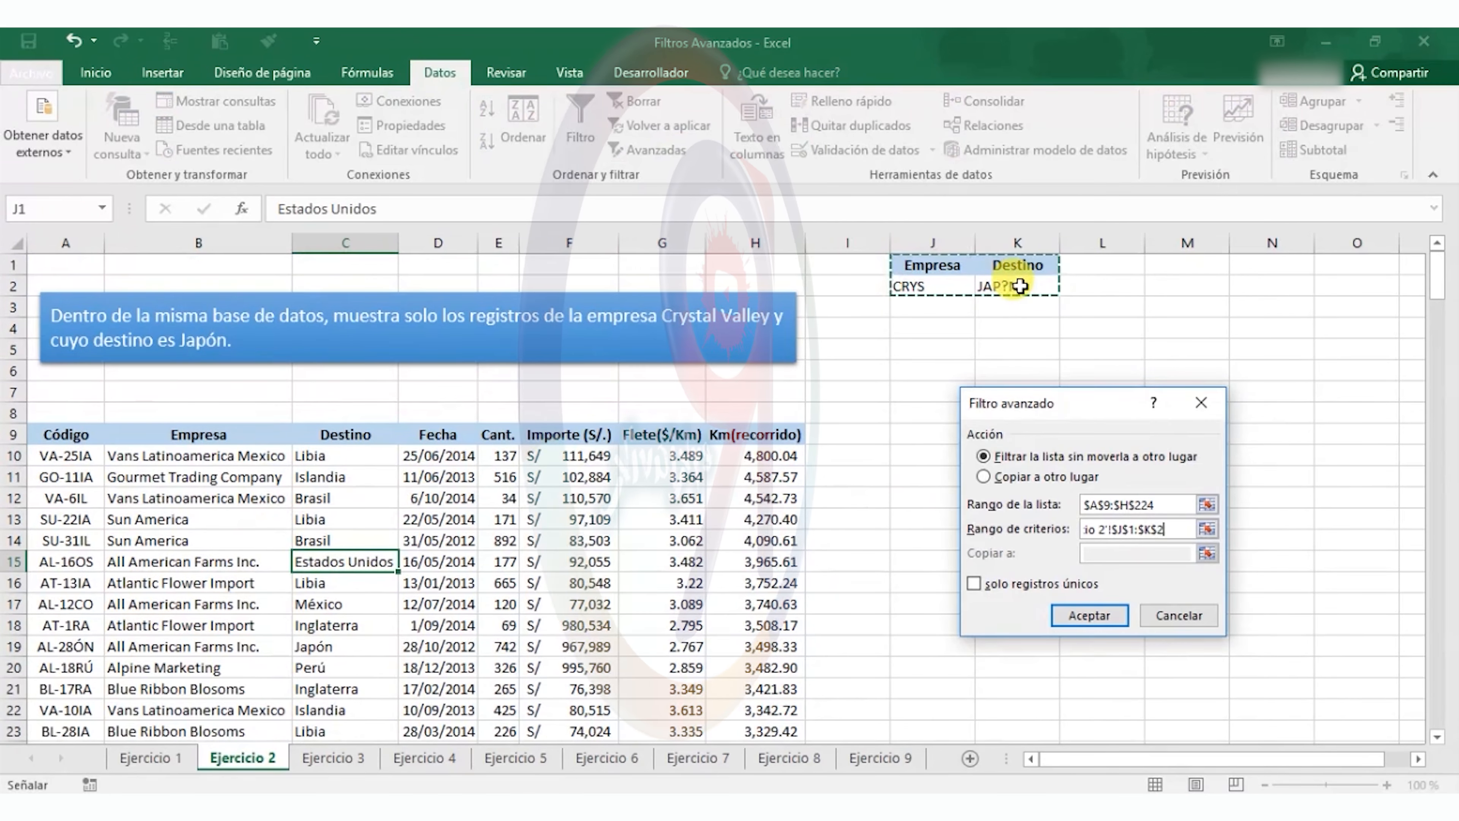
pyautogui.click(987, 585)
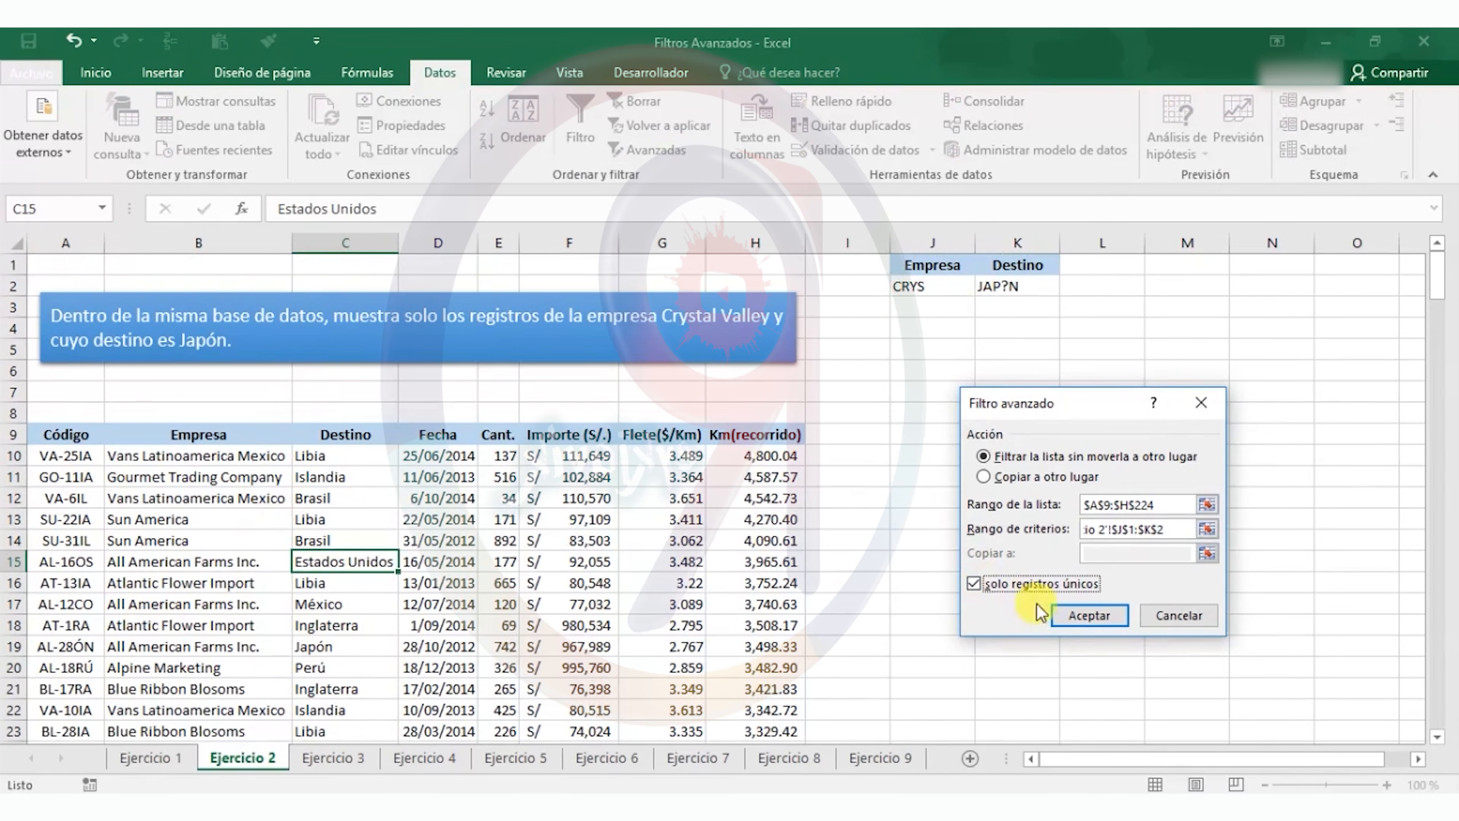
pyautogui.click(1067, 618)
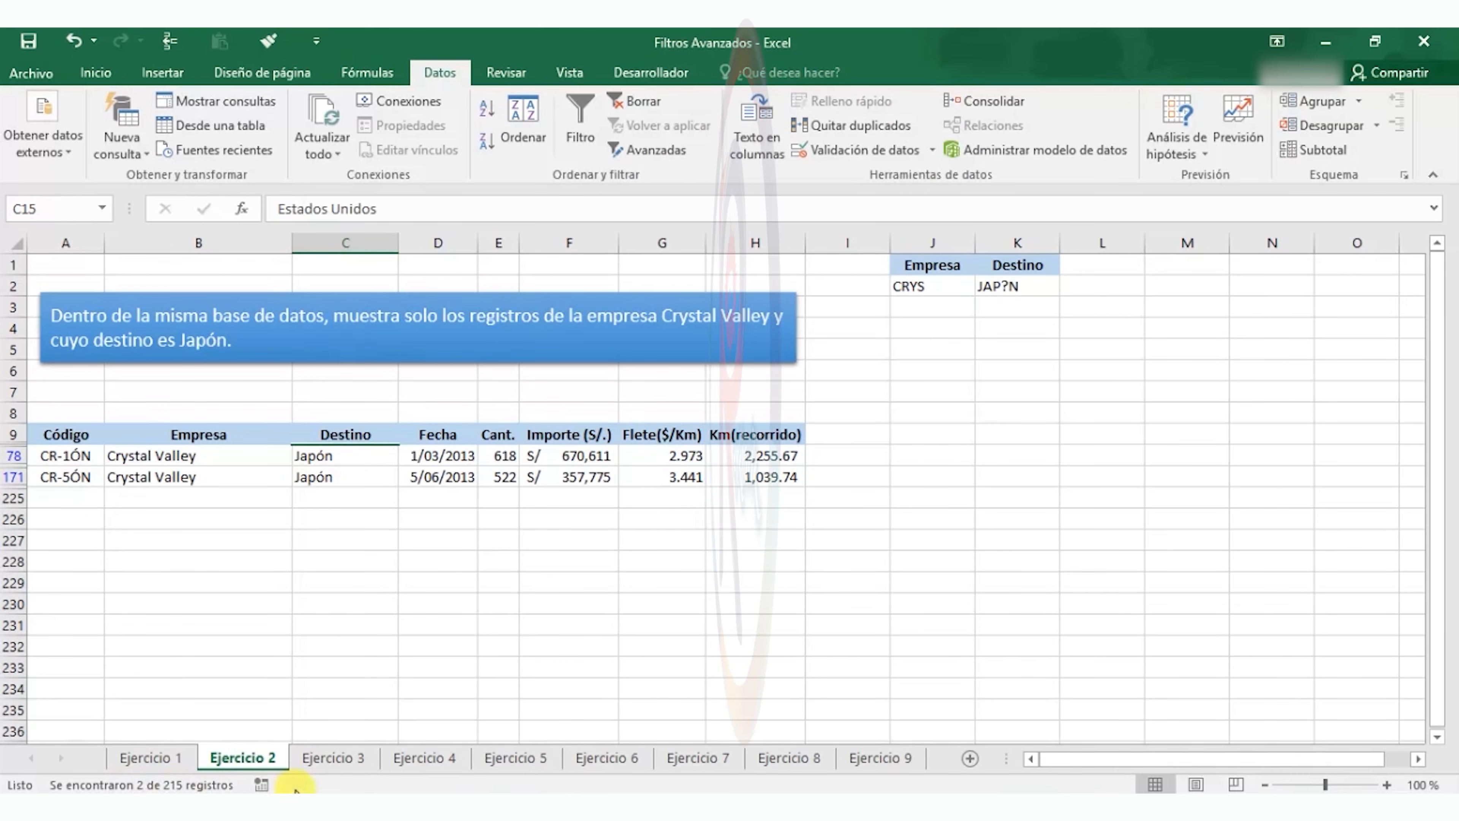
# Step: On the Ejercicio 3 sheet, copy the Destino header from C9 and paste it into K1
pyautogui.click(334, 759)
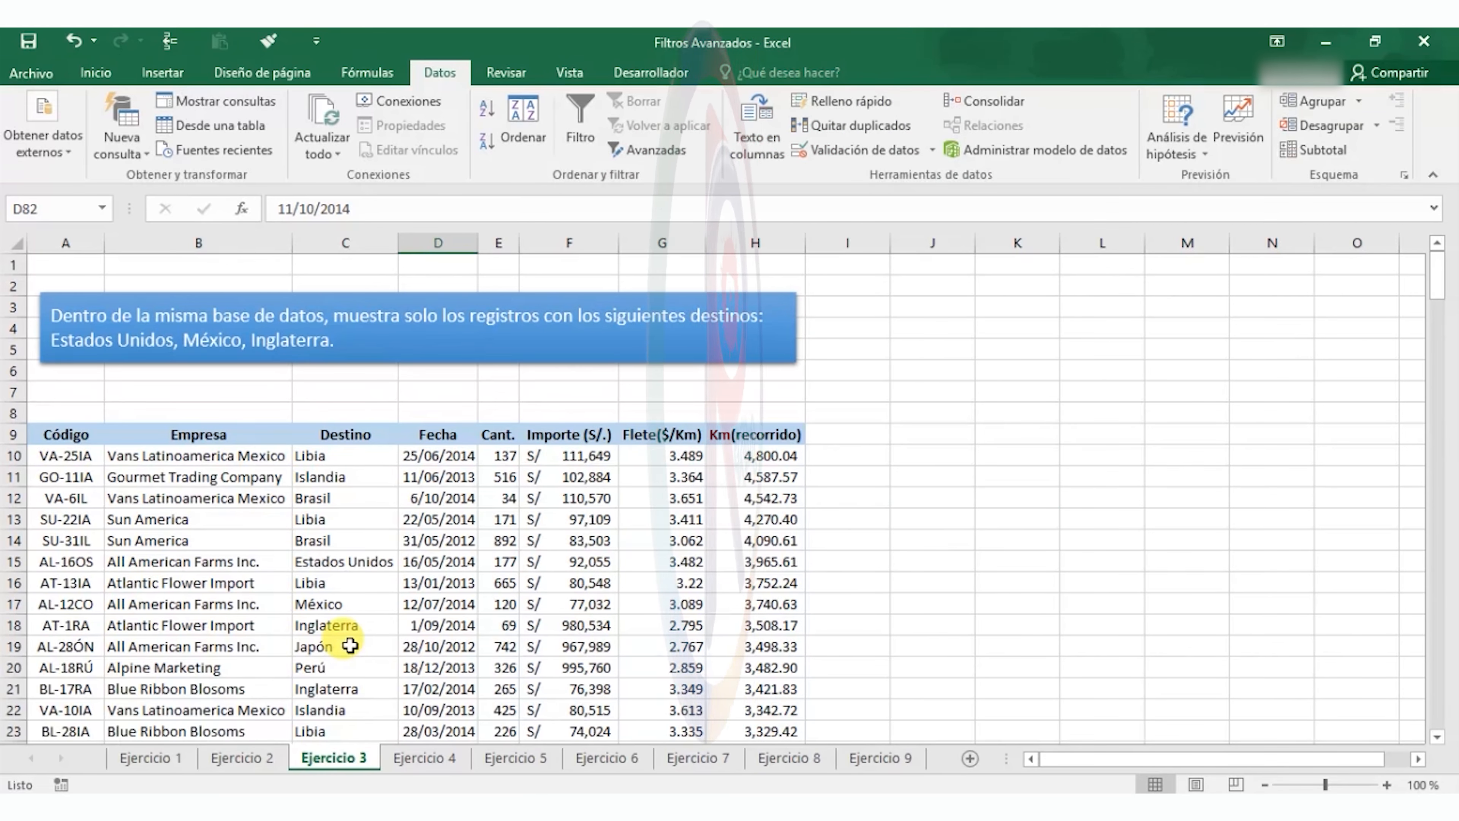
pyautogui.click(347, 432)
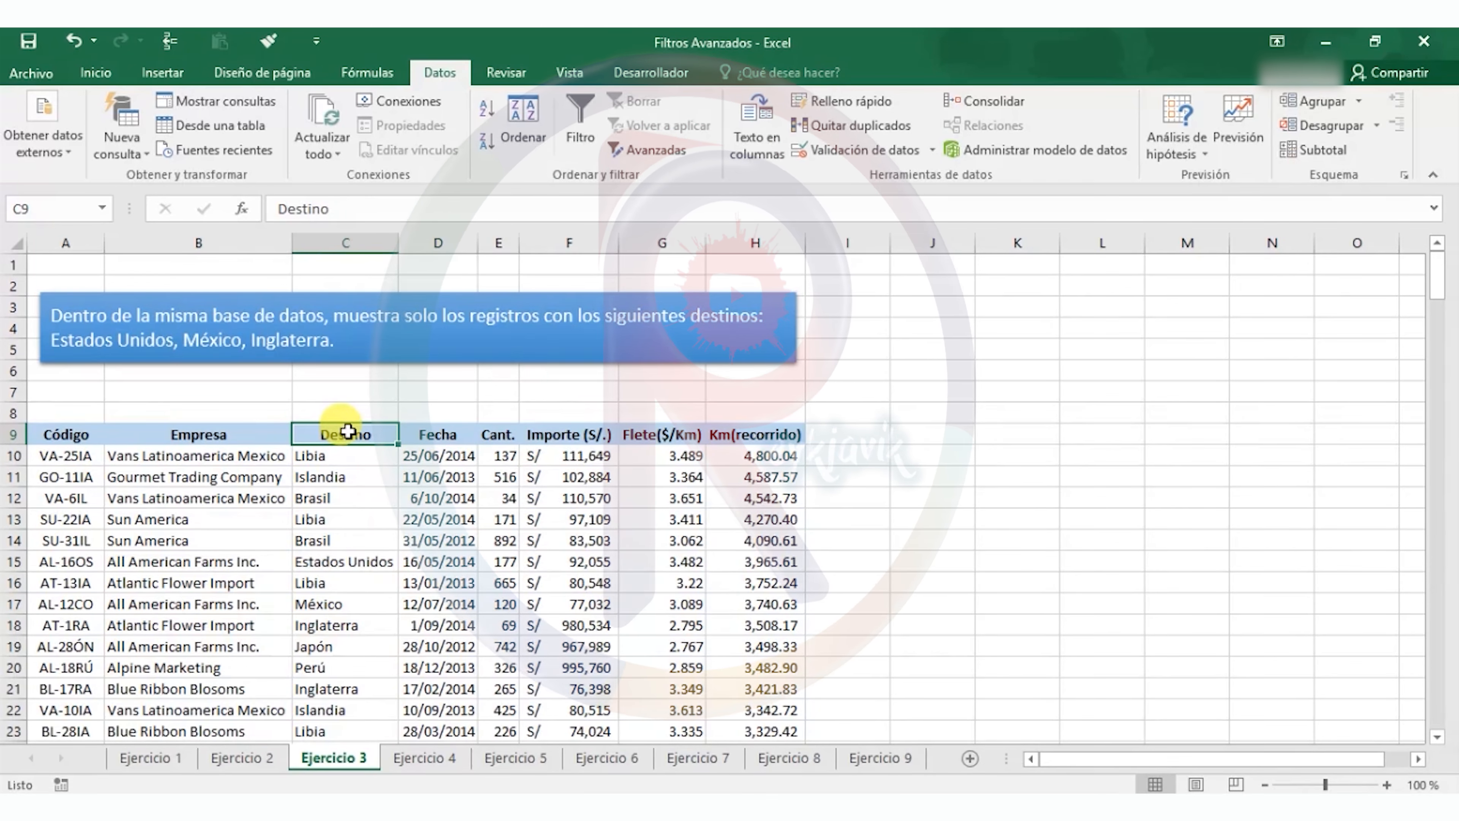
pyautogui.rightClick(347, 431)
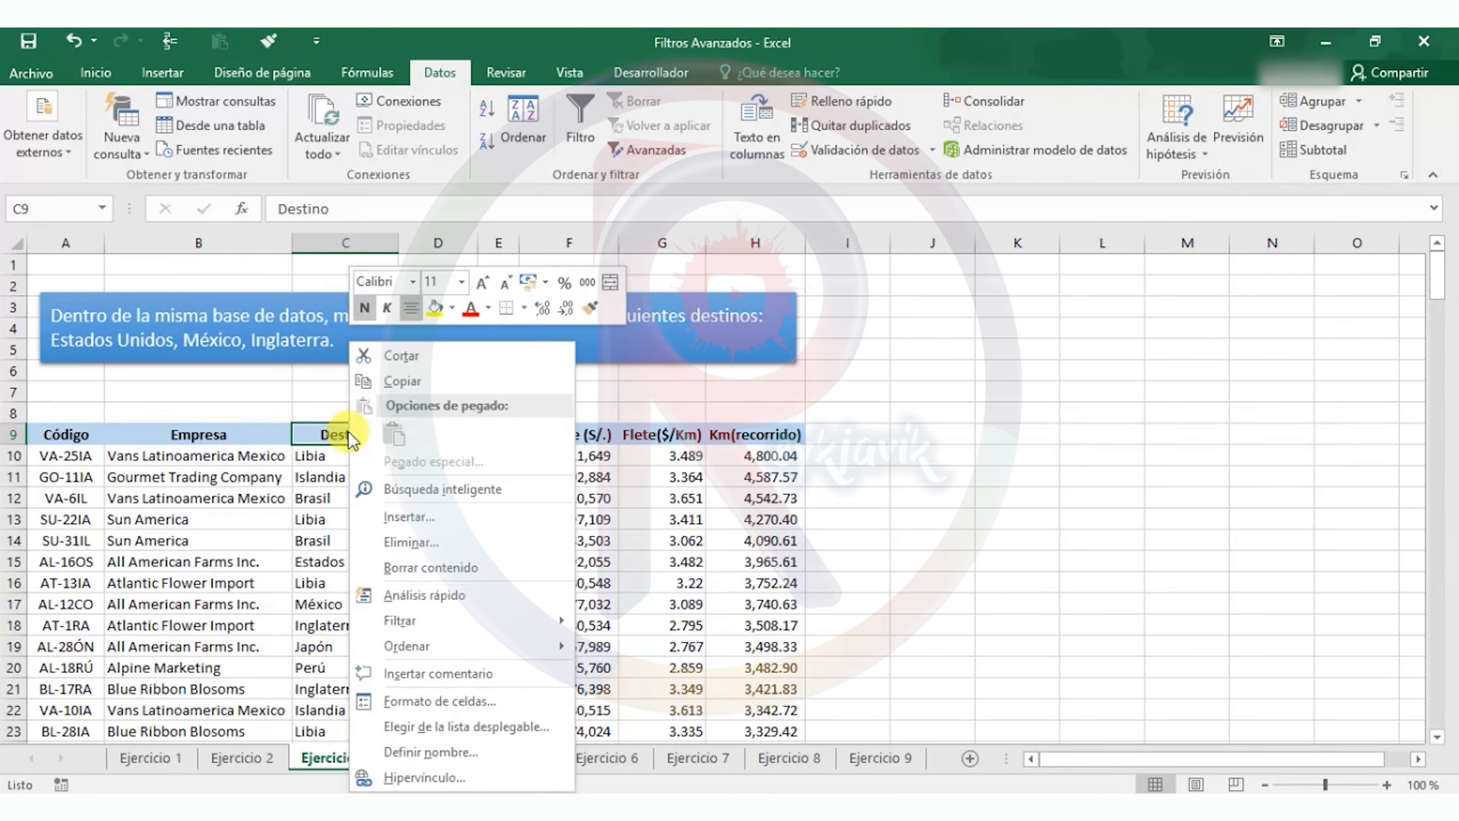
pyautogui.click(415, 382)
pyautogui.click(1021, 267)
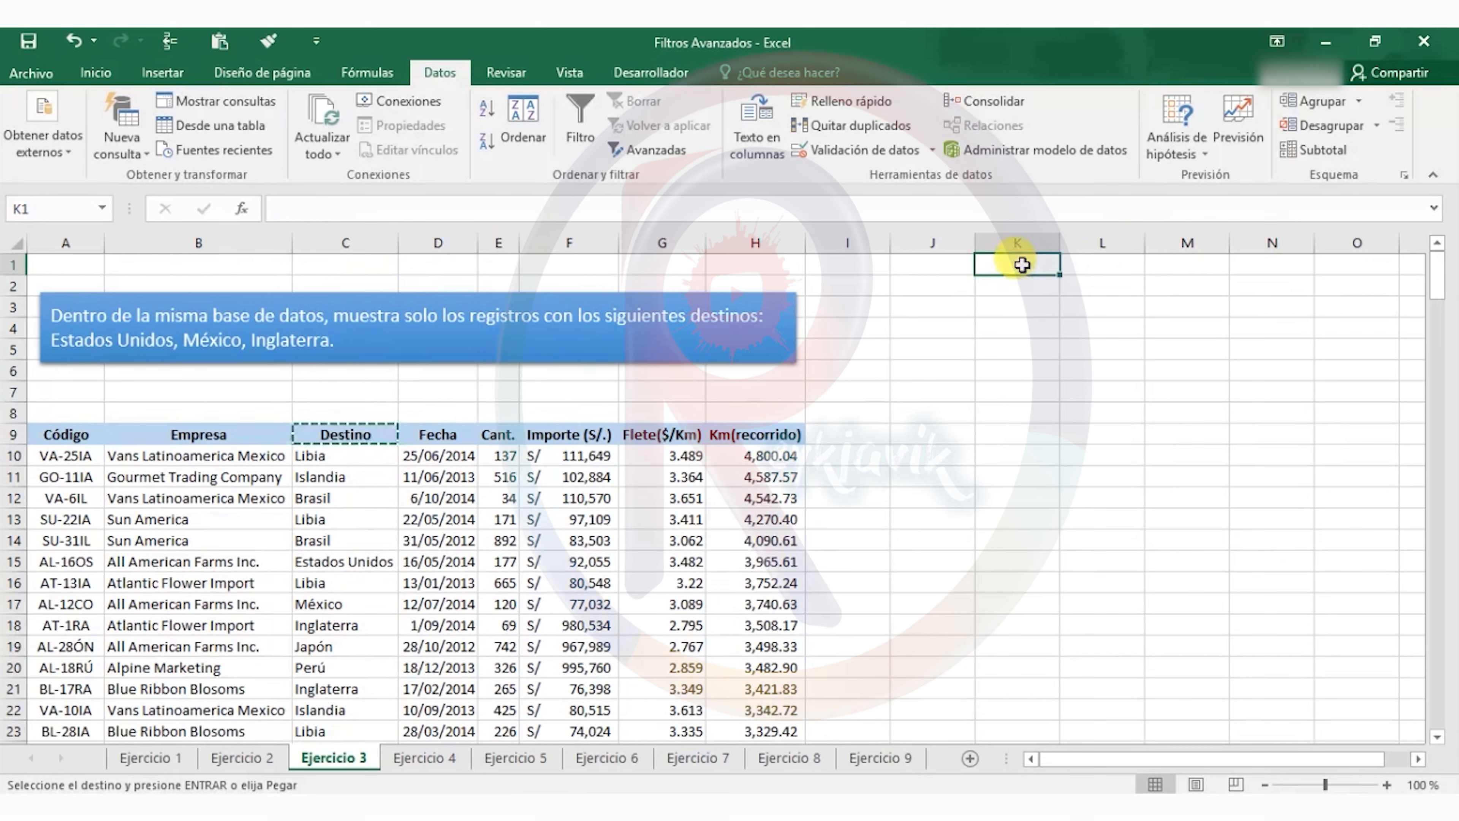
pyautogui.rightClick(1022, 265)
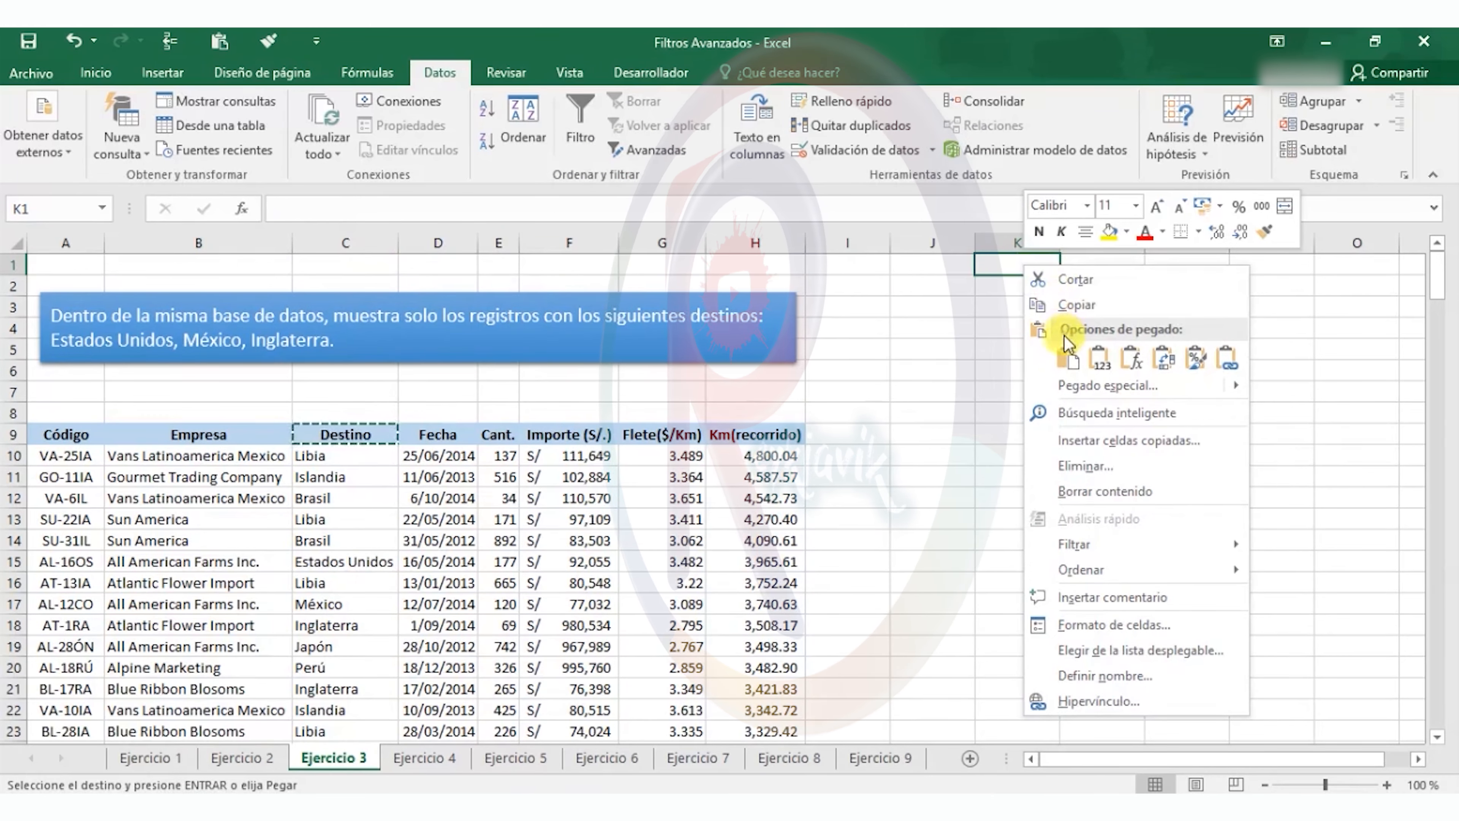
pyautogui.click(1065, 356)
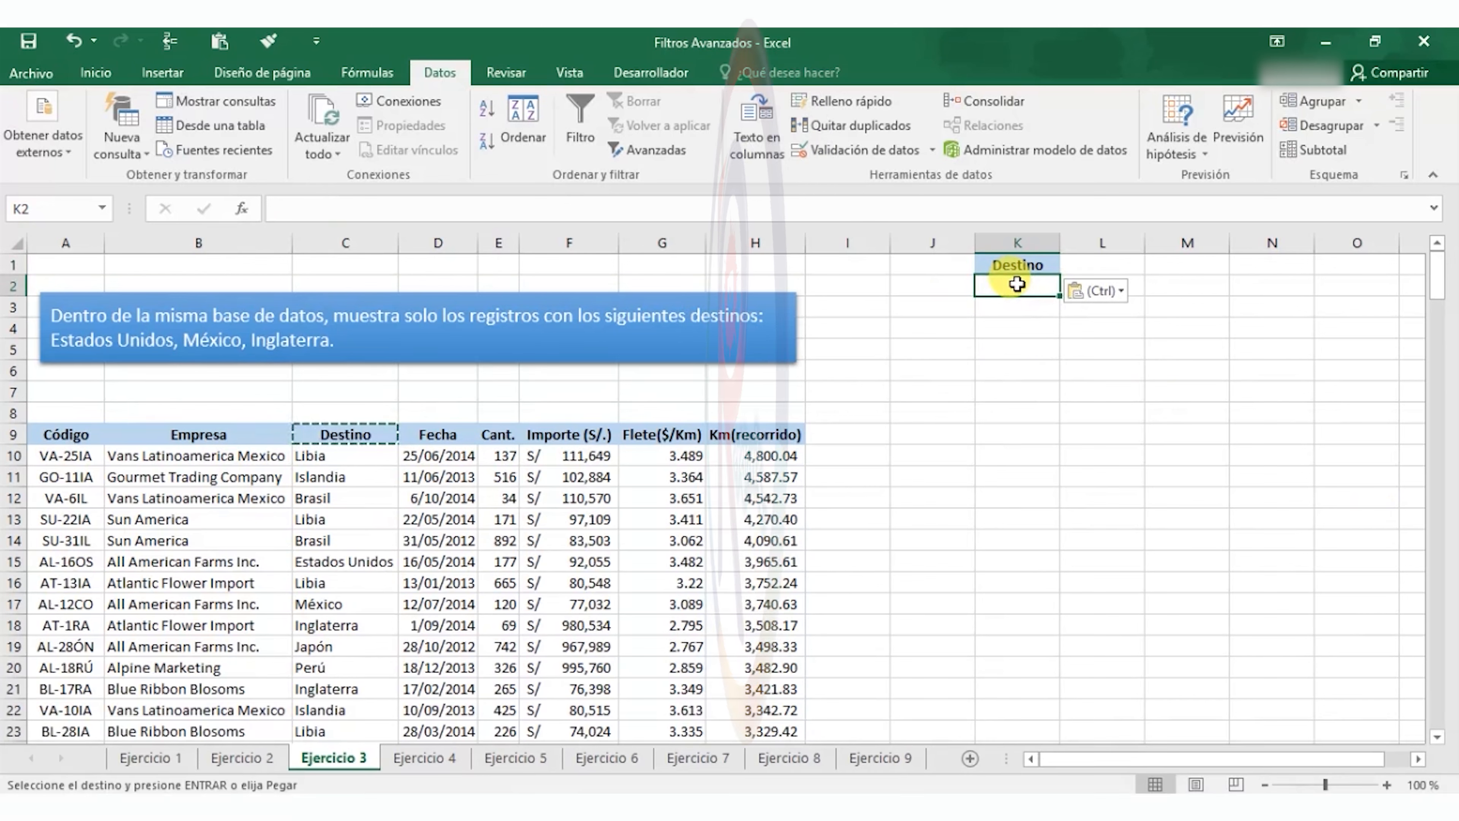
# Step: Enter the destination criteria est in K2, m?xico in K3 and ing in K4 under the Destino heading
pyautogui.write('est')
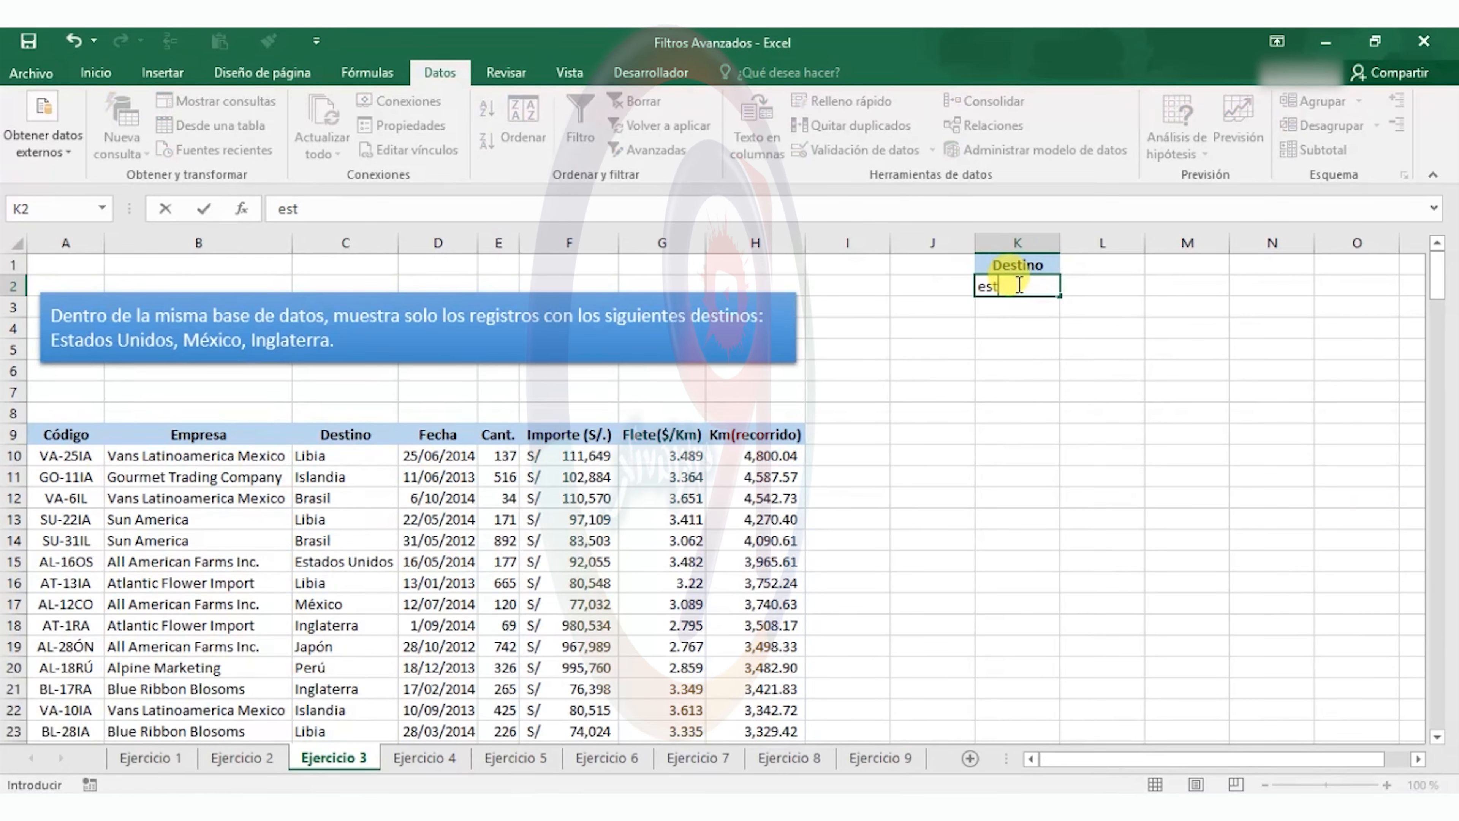
pyautogui.press('Return')
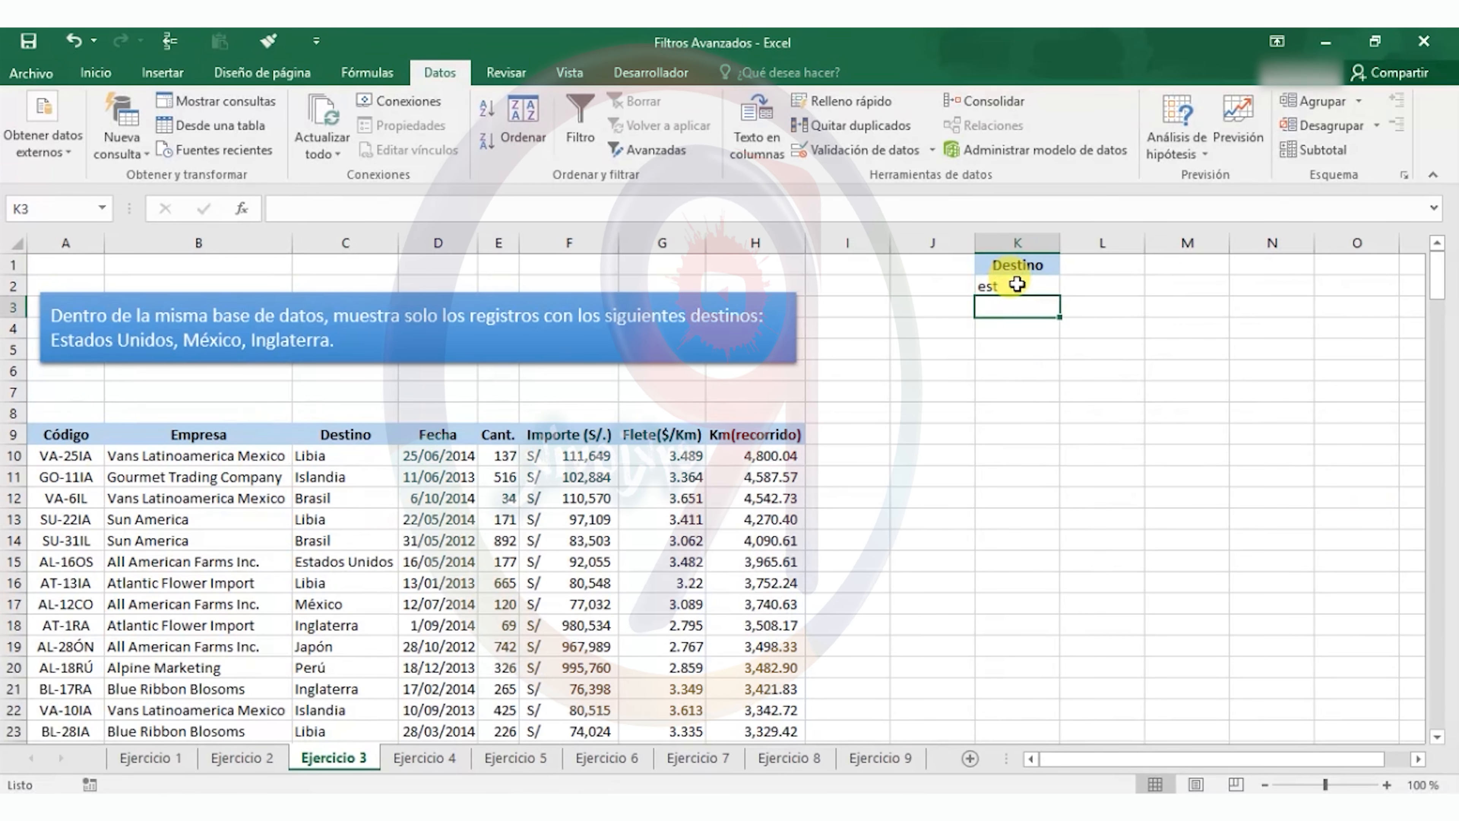
pyautogui.write('m')
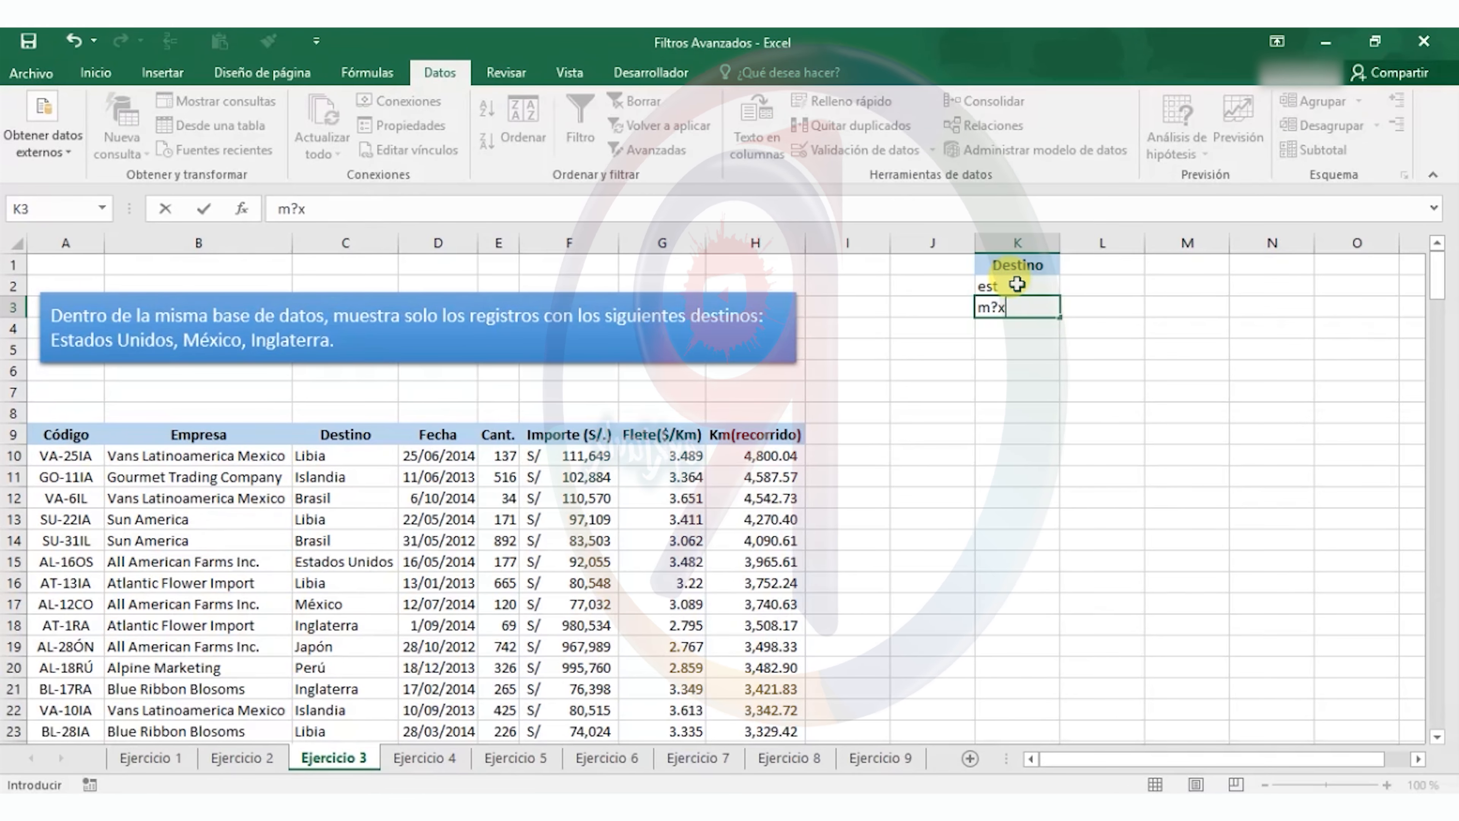
pyautogui.write('ico')
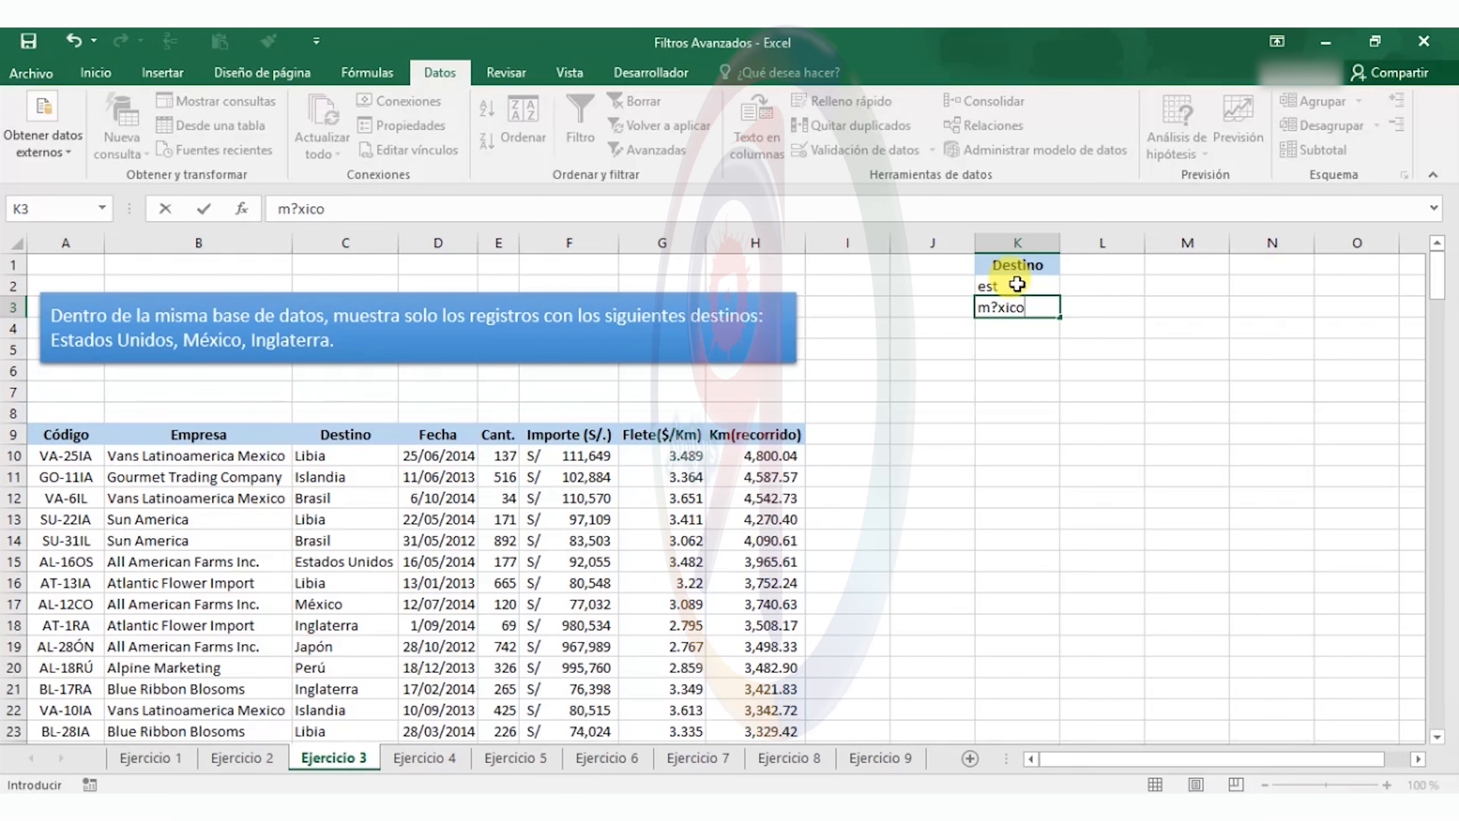
pyautogui.press('Return')
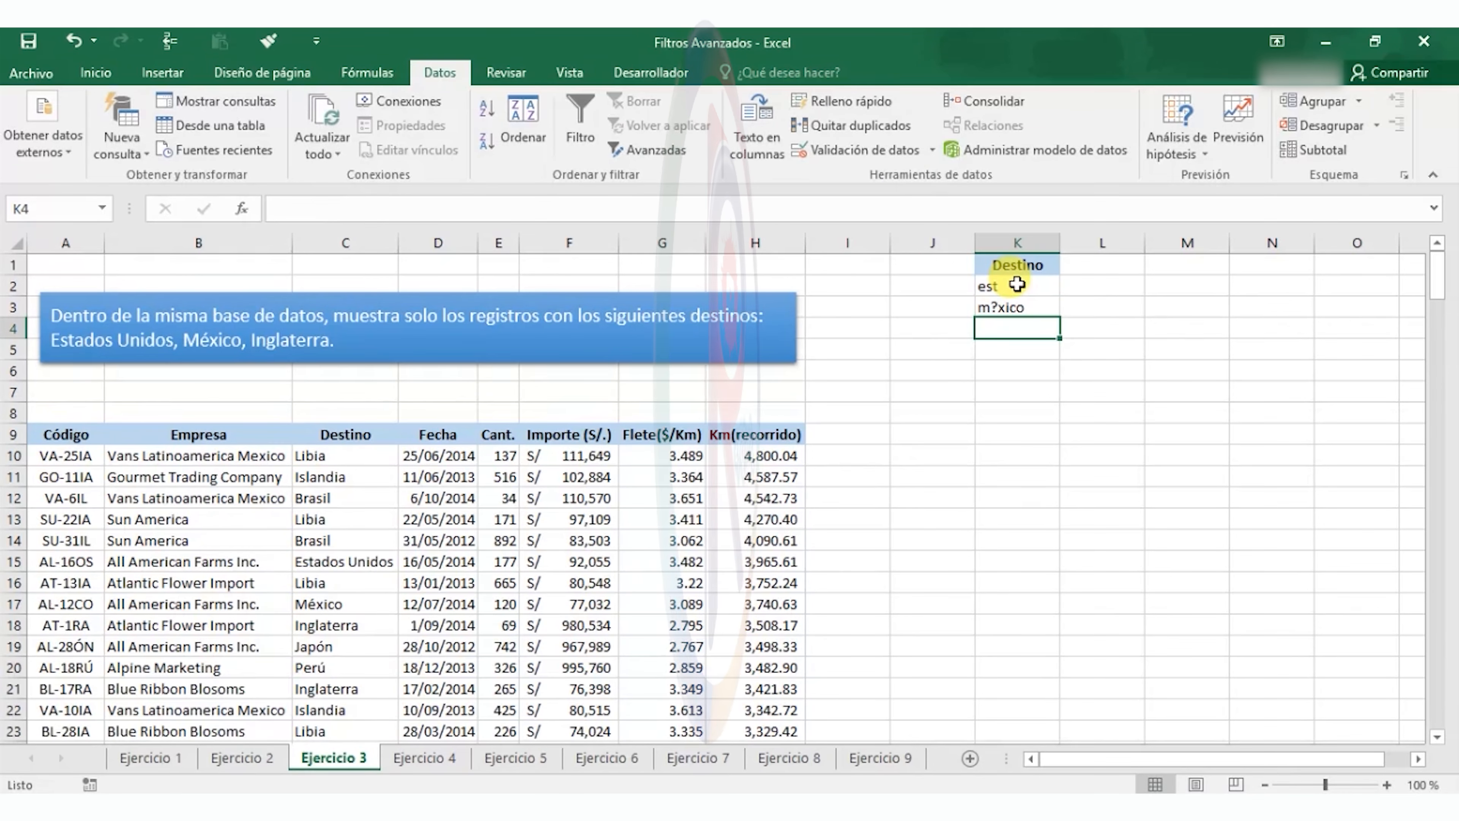
pyautogui.write('ing')
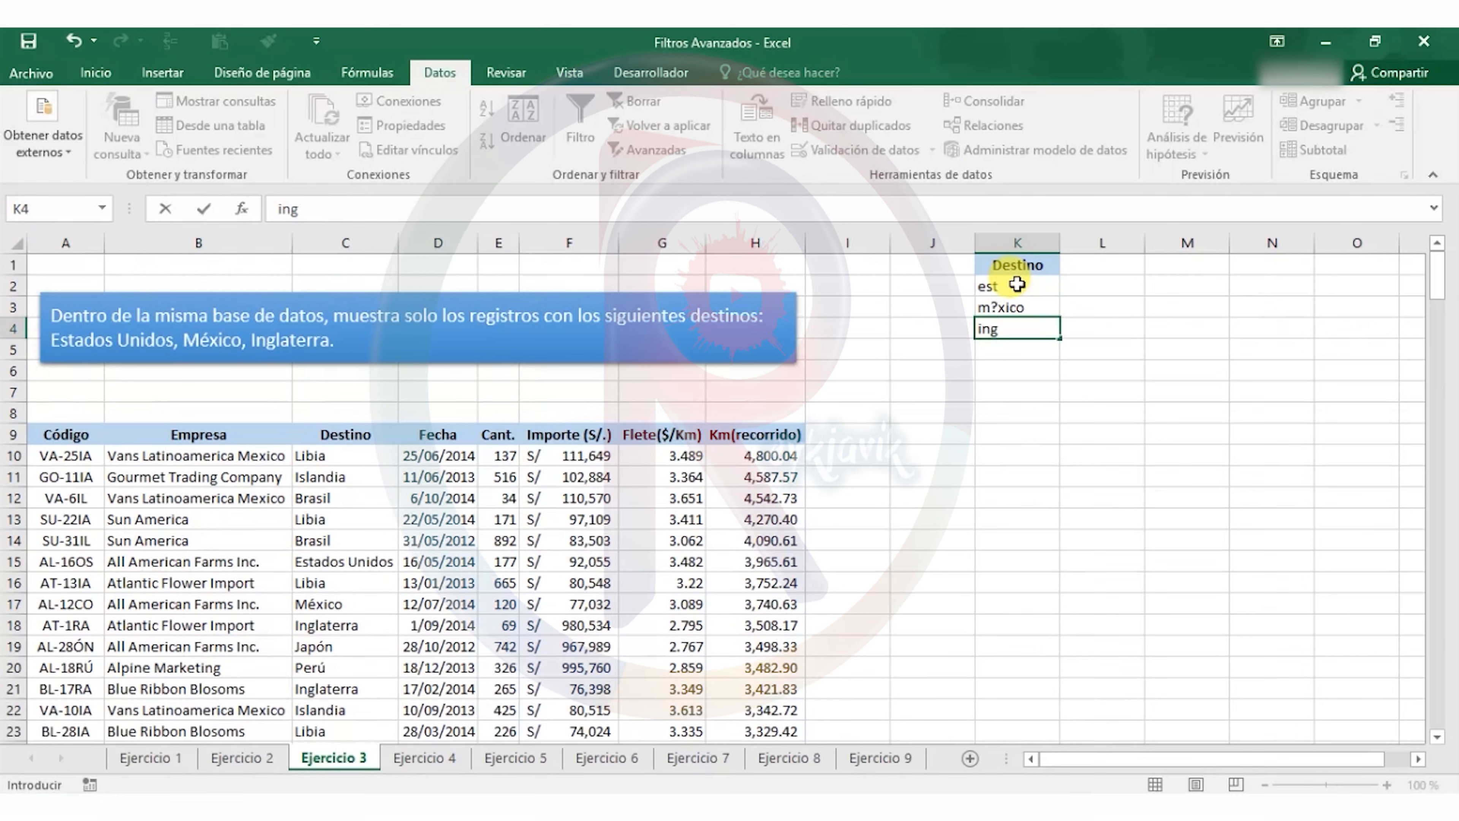
pyautogui.press('Return')
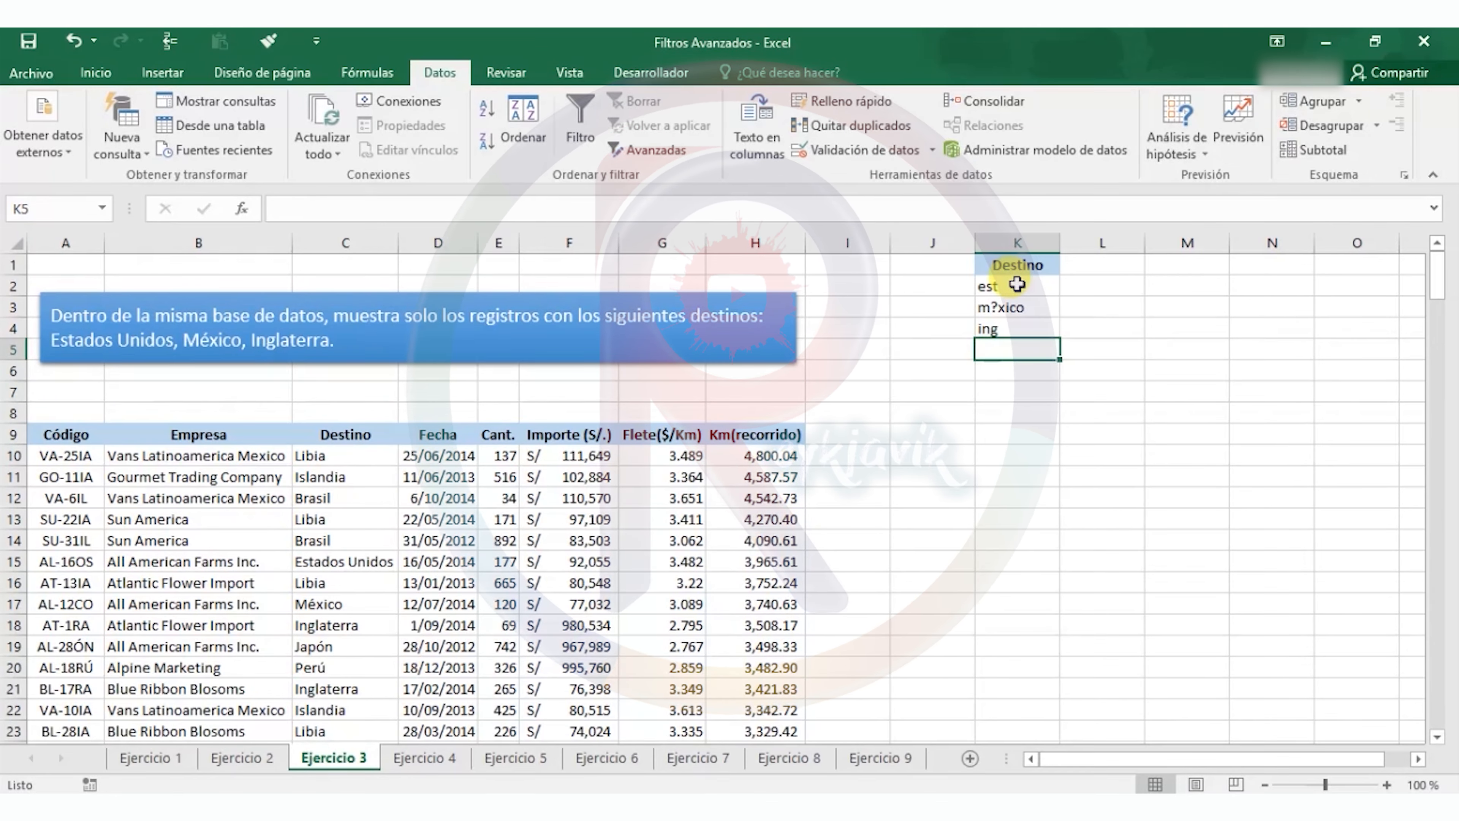
# Step: Filter the Ejercicio 3 list A9:H224 in place with an advanced filter, using criteria range K1:K4 and unique records only
pyautogui.click(370, 587)
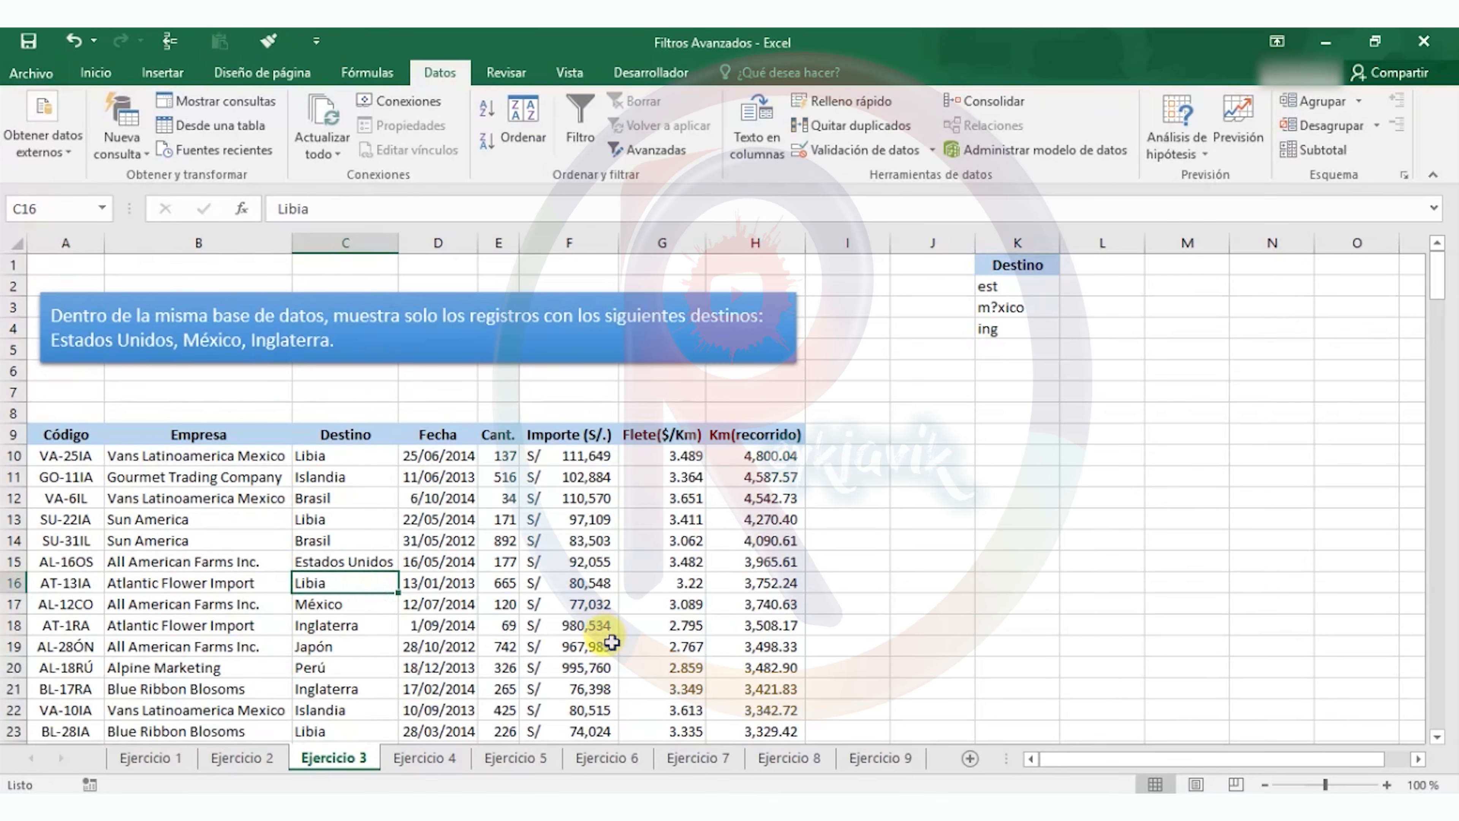
pyautogui.click(655, 151)
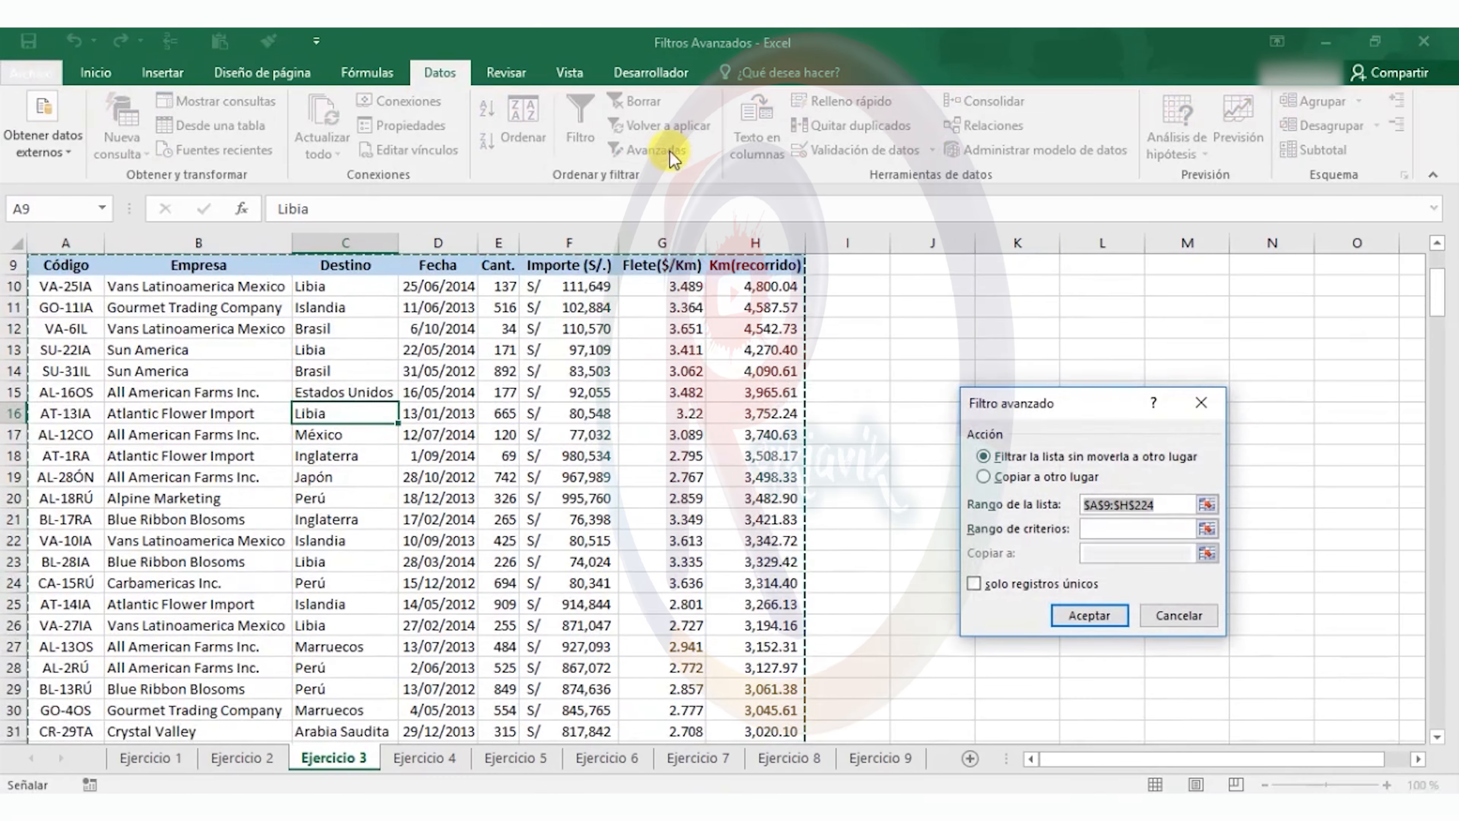
pyautogui.scroll(3, 580, 424)
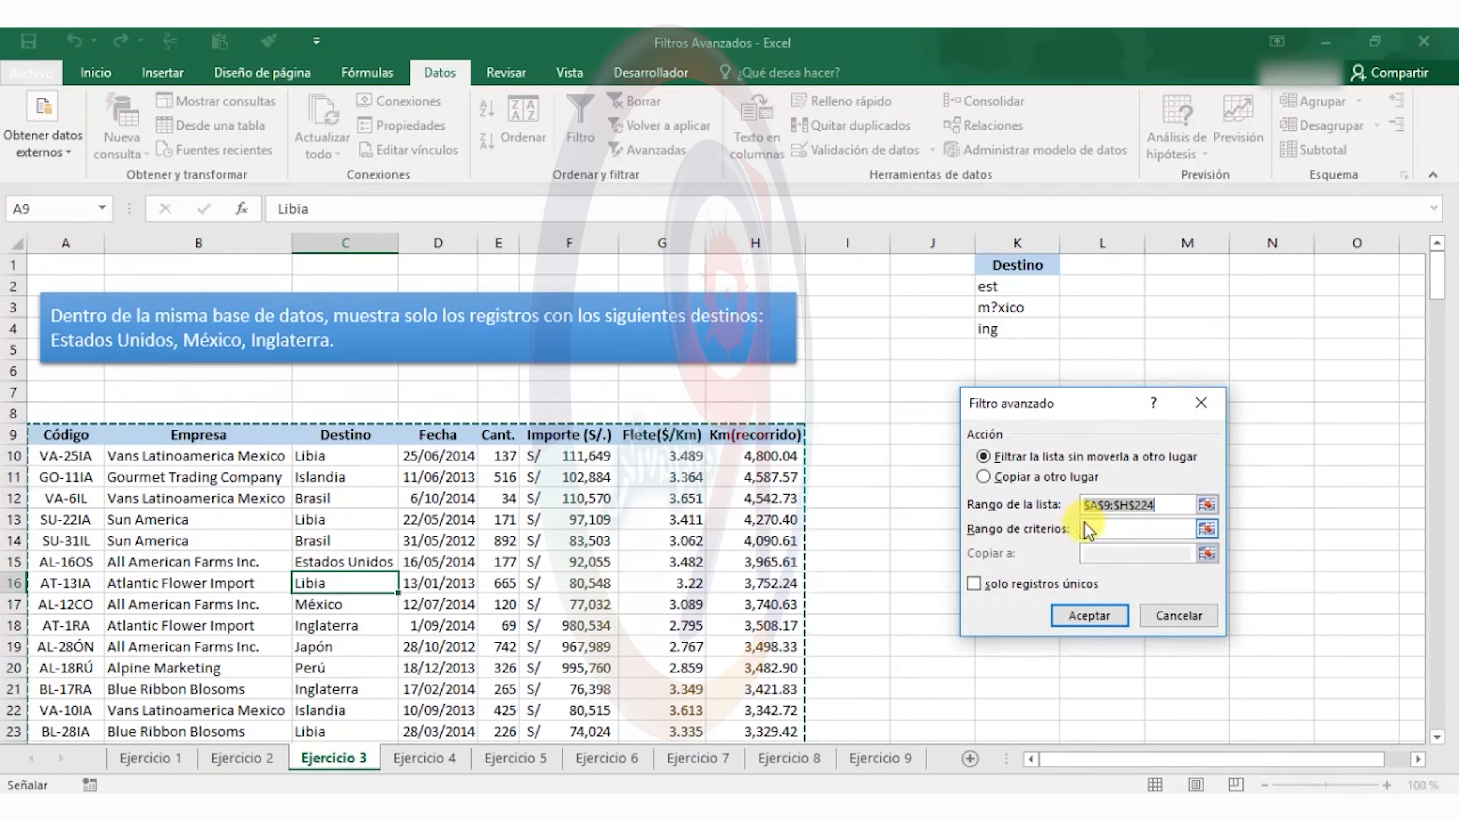
pyautogui.press('Tab')
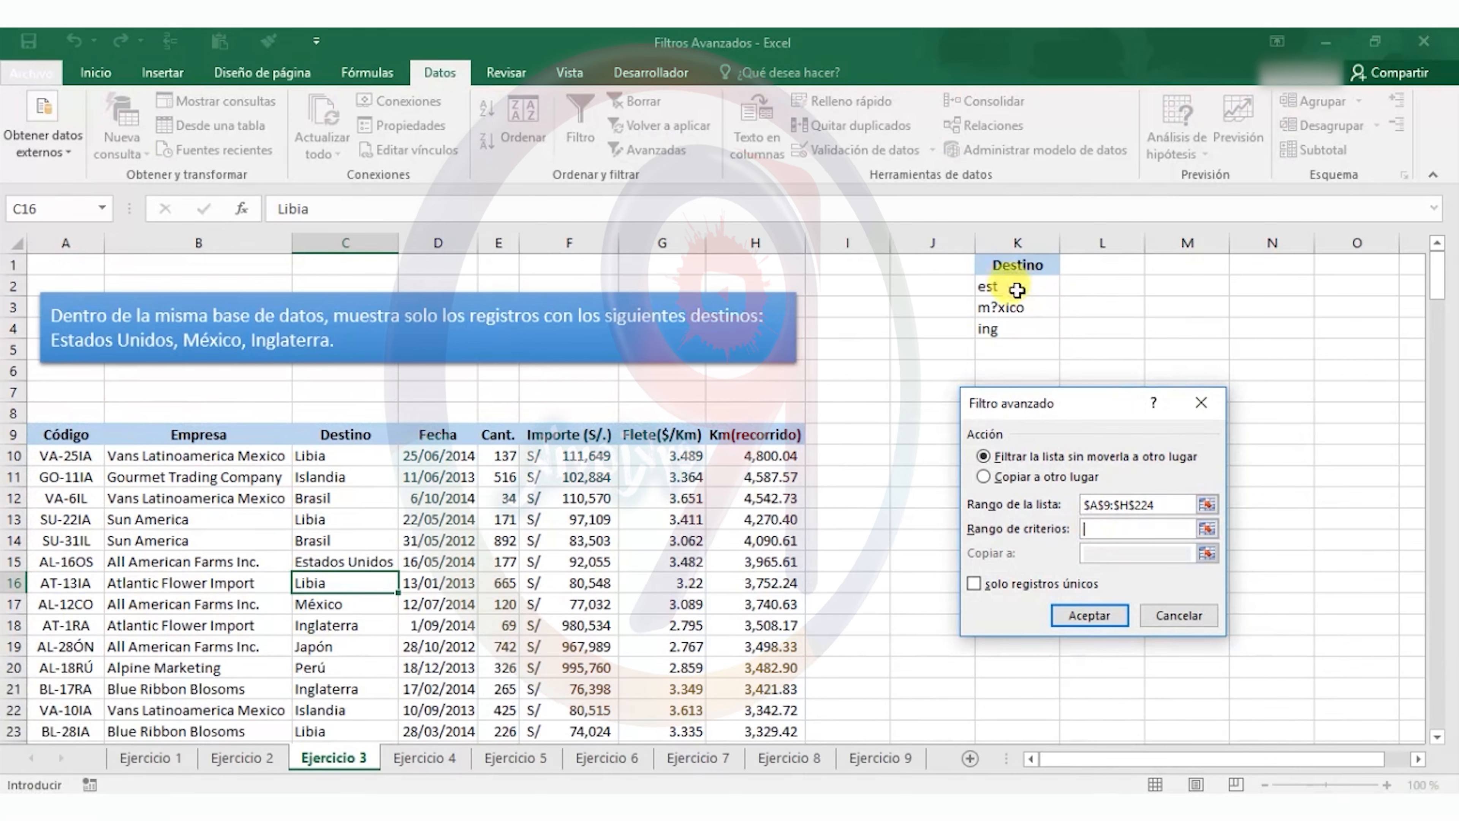
pyautogui.moveTo(1012, 262); pyautogui.dragTo(1002, 329)
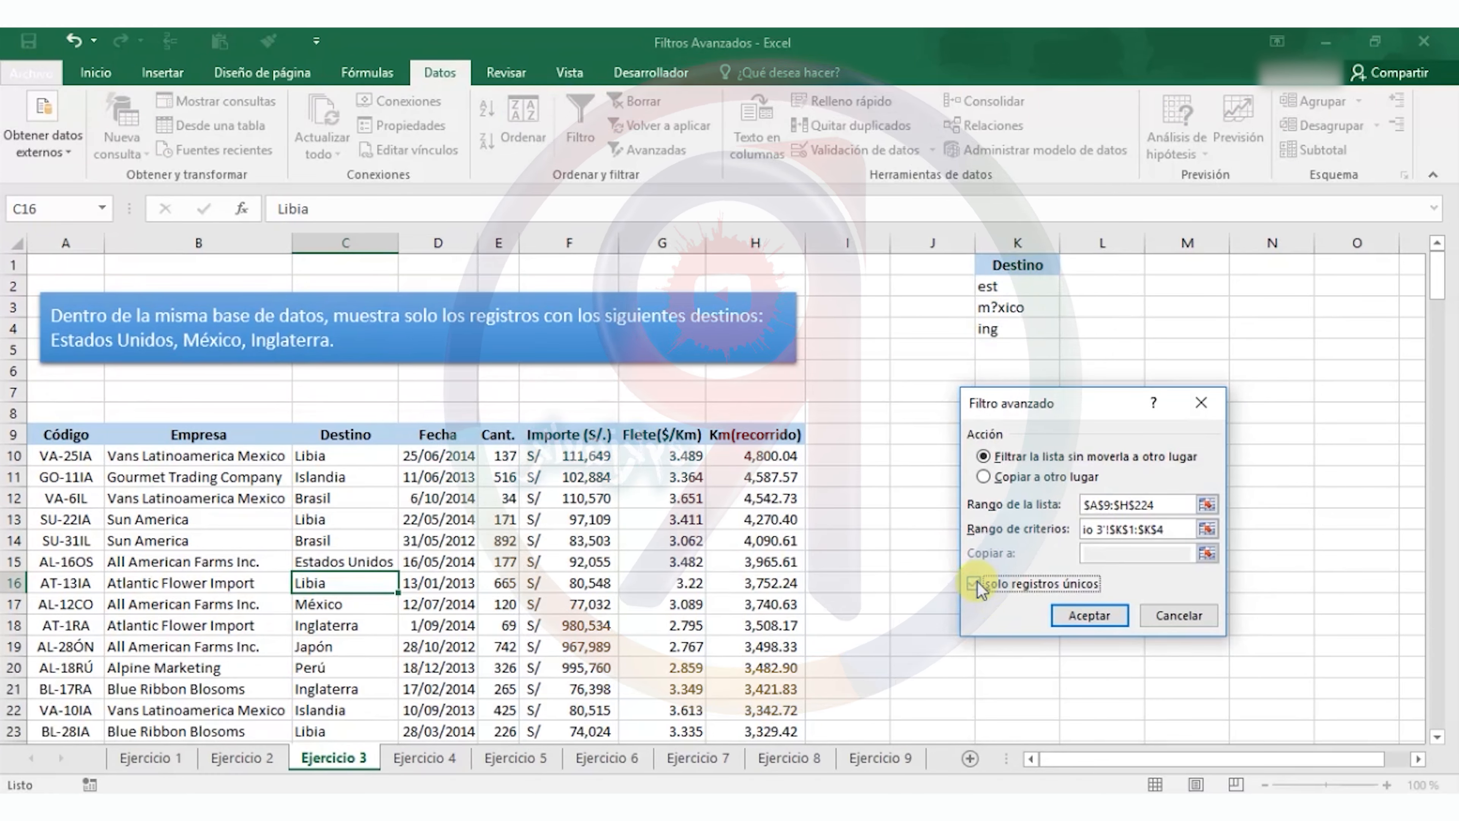
pyautogui.click(1086, 616)
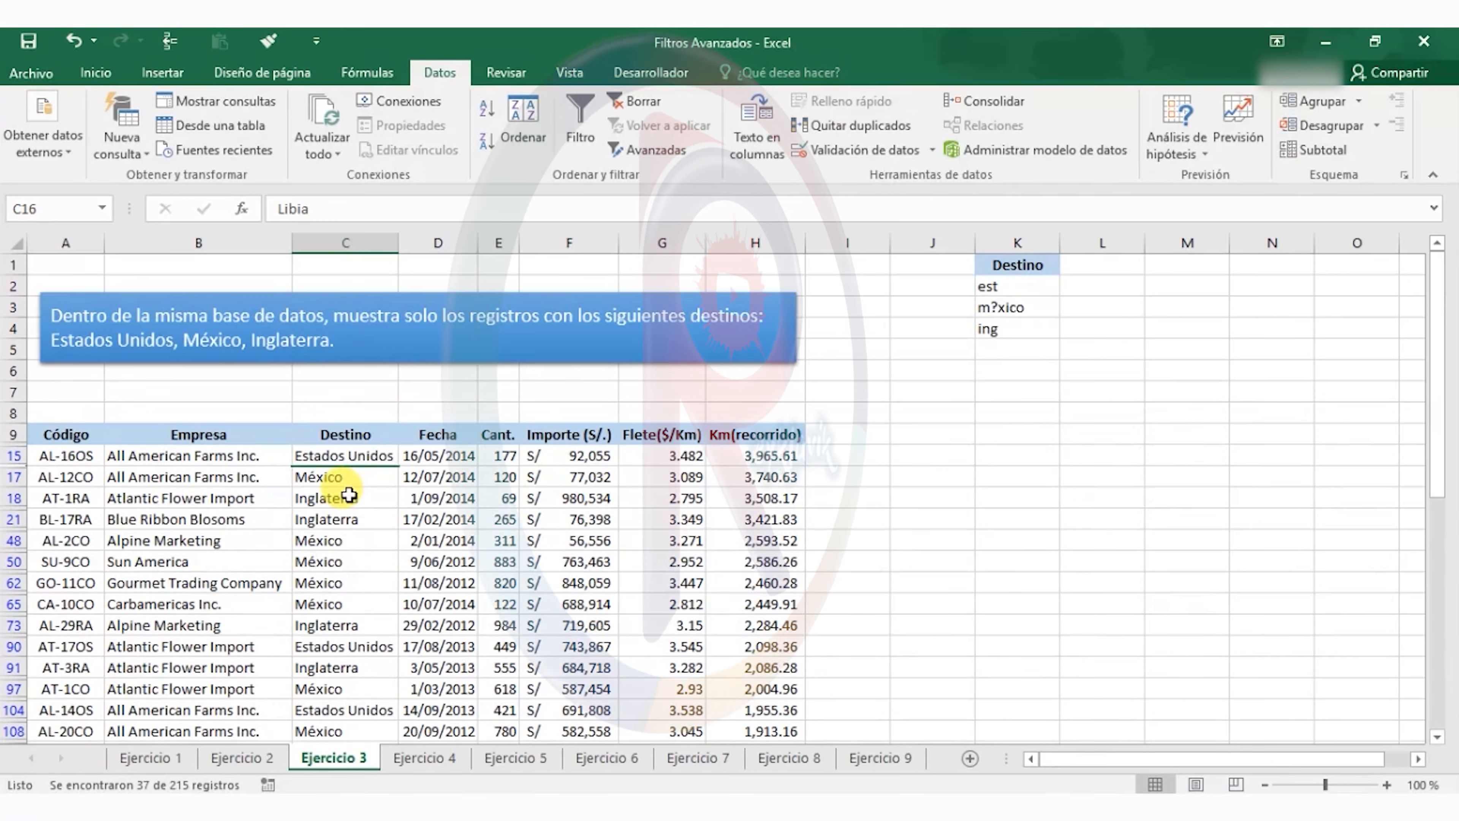
pyautogui.scroll(-3, 349, 495)
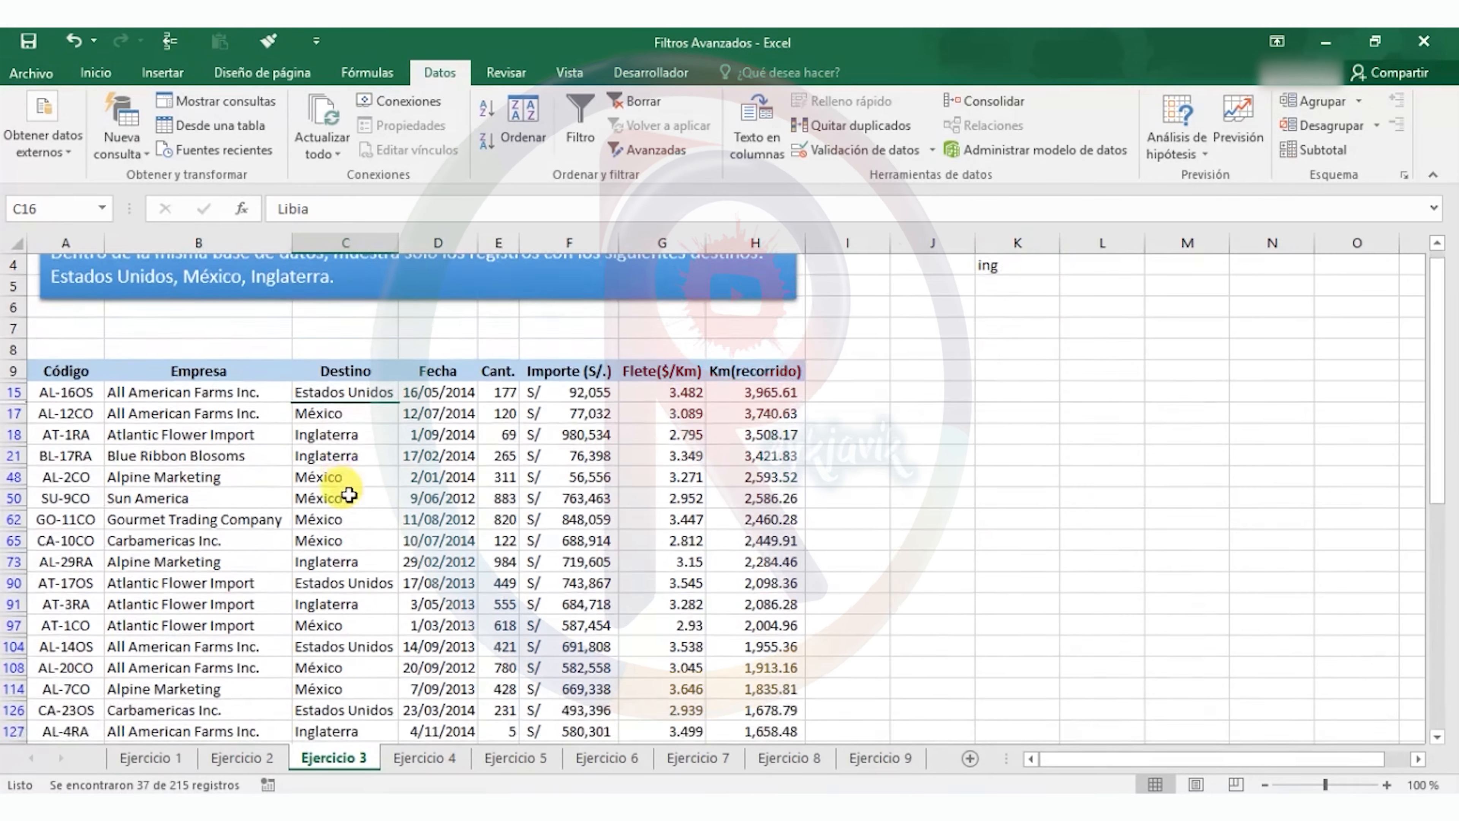
pyautogui.scroll(-3, 349, 495)
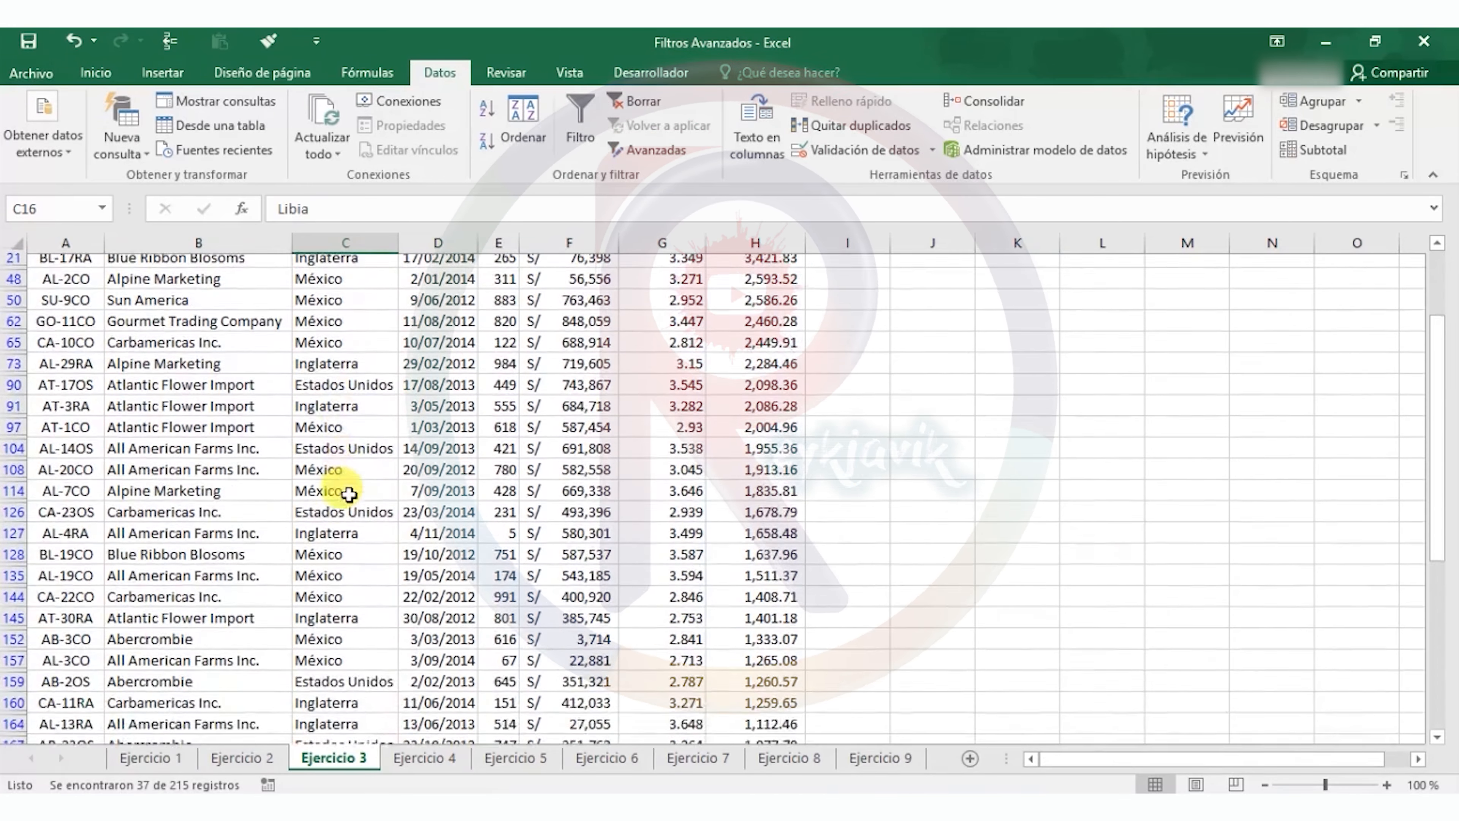
pyautogui.scroll(-3, 349, 495)
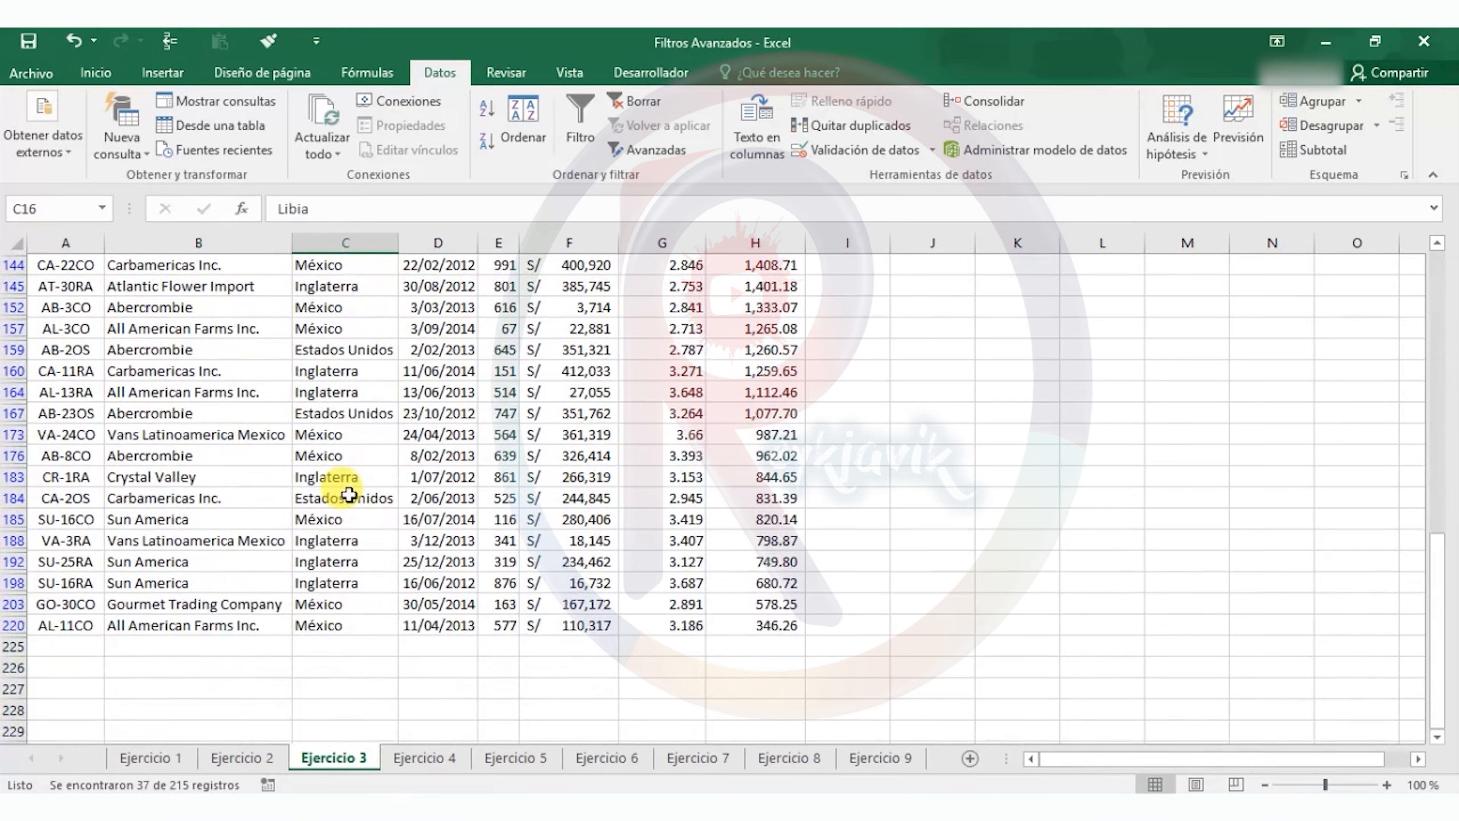
pyautogui.scroll(9, 348, 495)
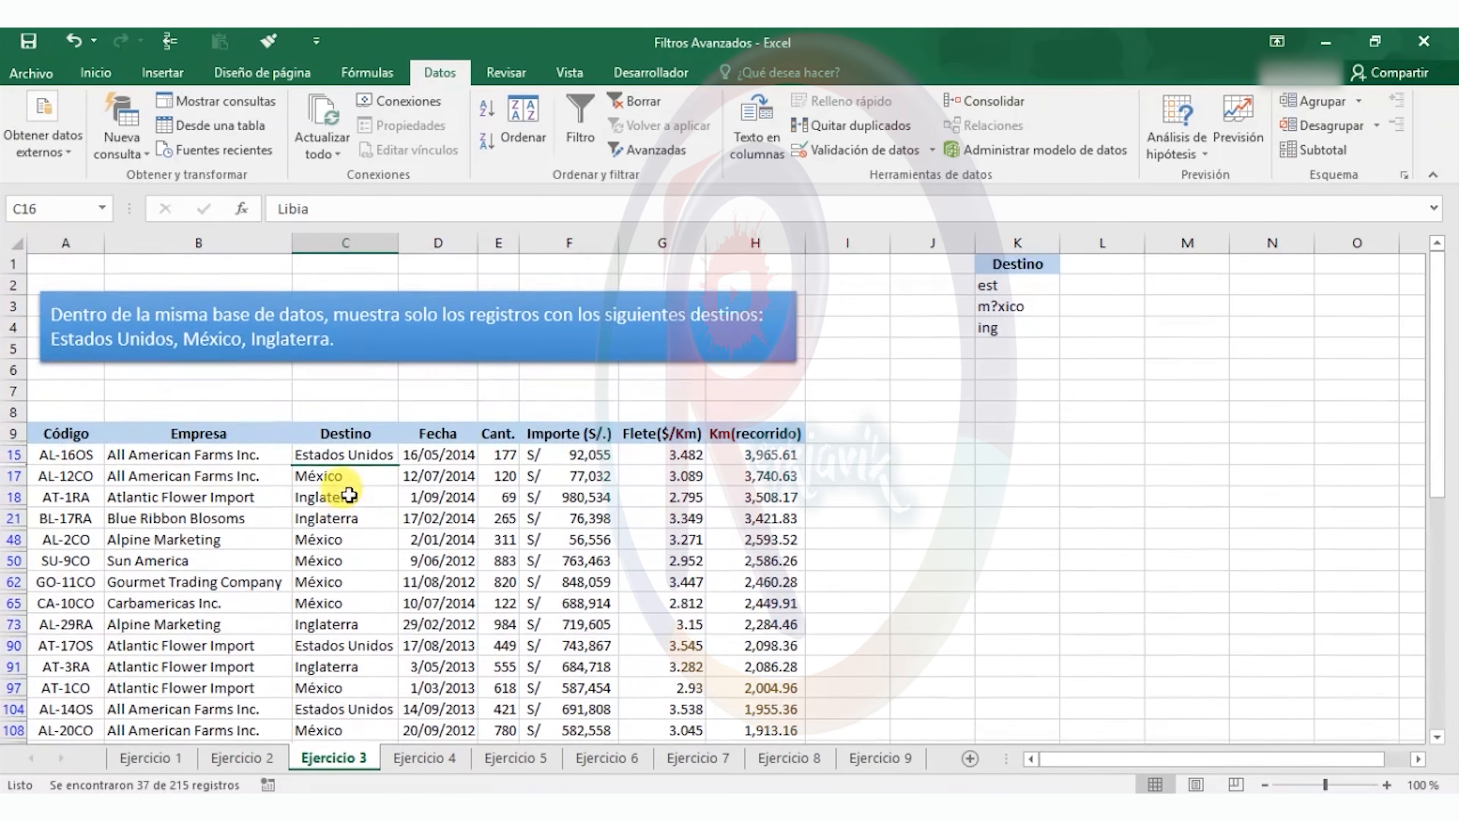
# Step: On the Ejercicio 4 sheet, copy the Fecha header in D9
pyautogui.click(422, 759)
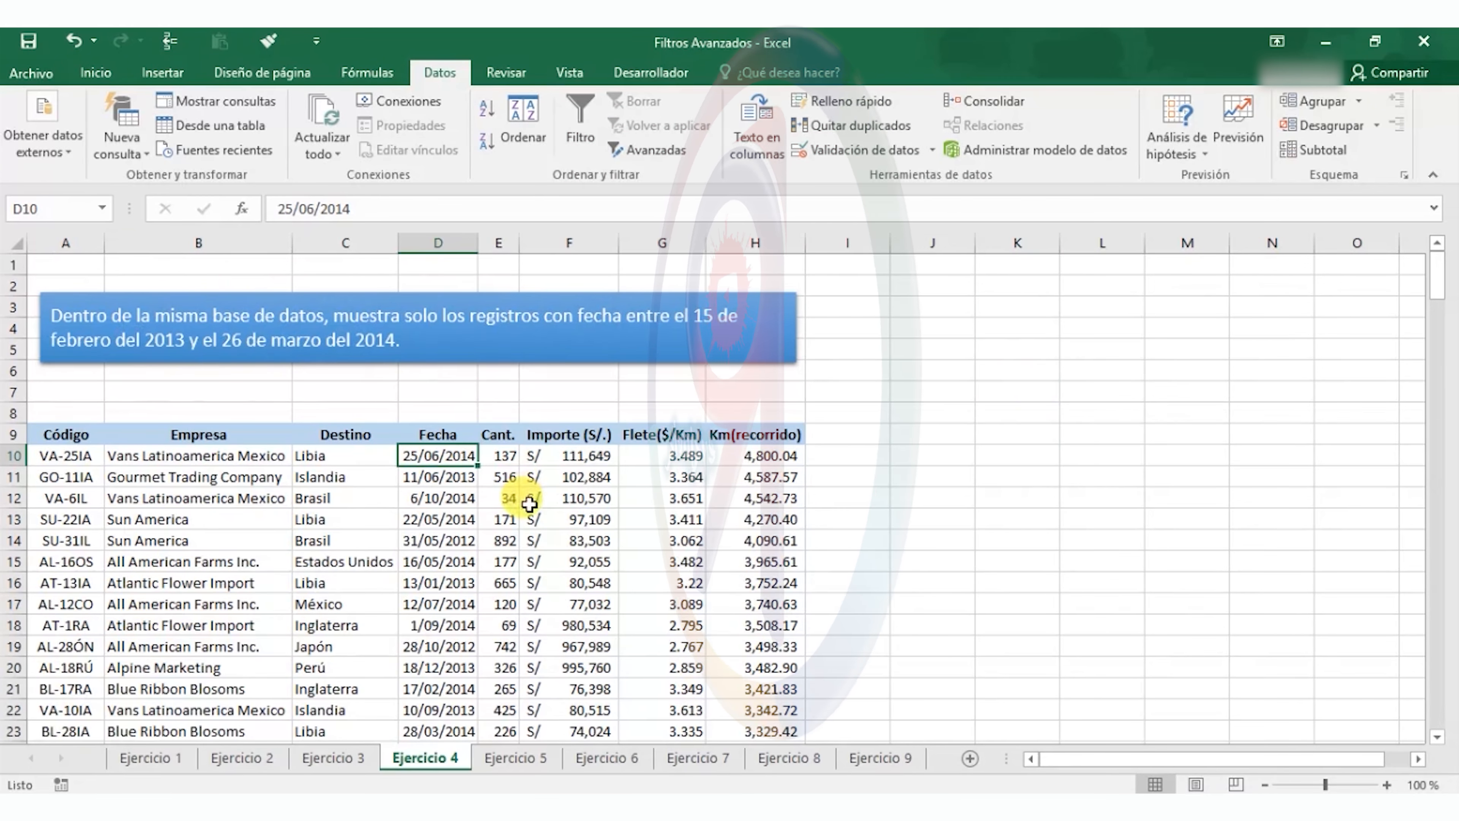
pyautogui.click(437, 432)
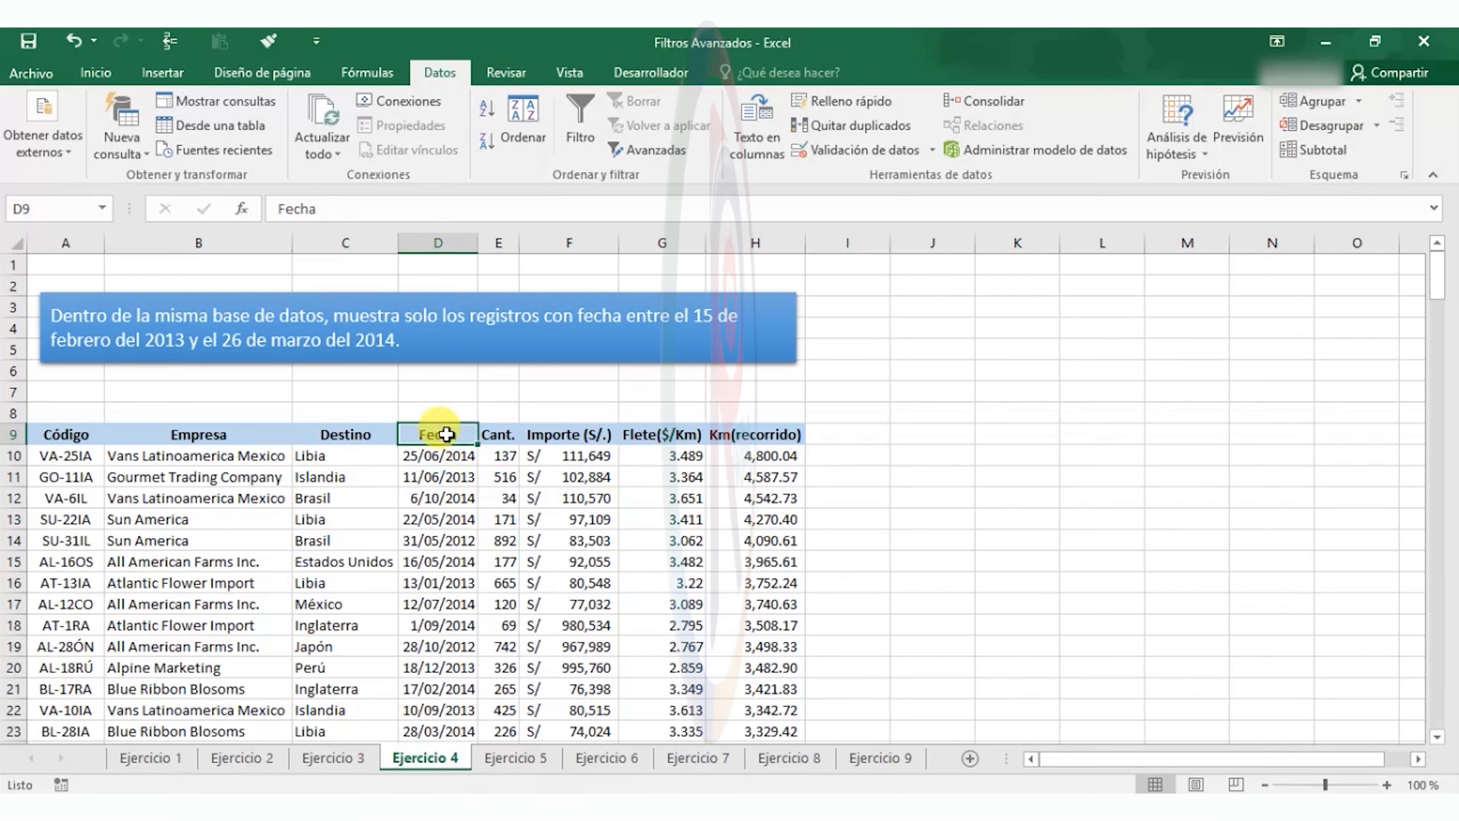
pyautogui.rightClick(446, 432)
pyautogui.click(494, 381)
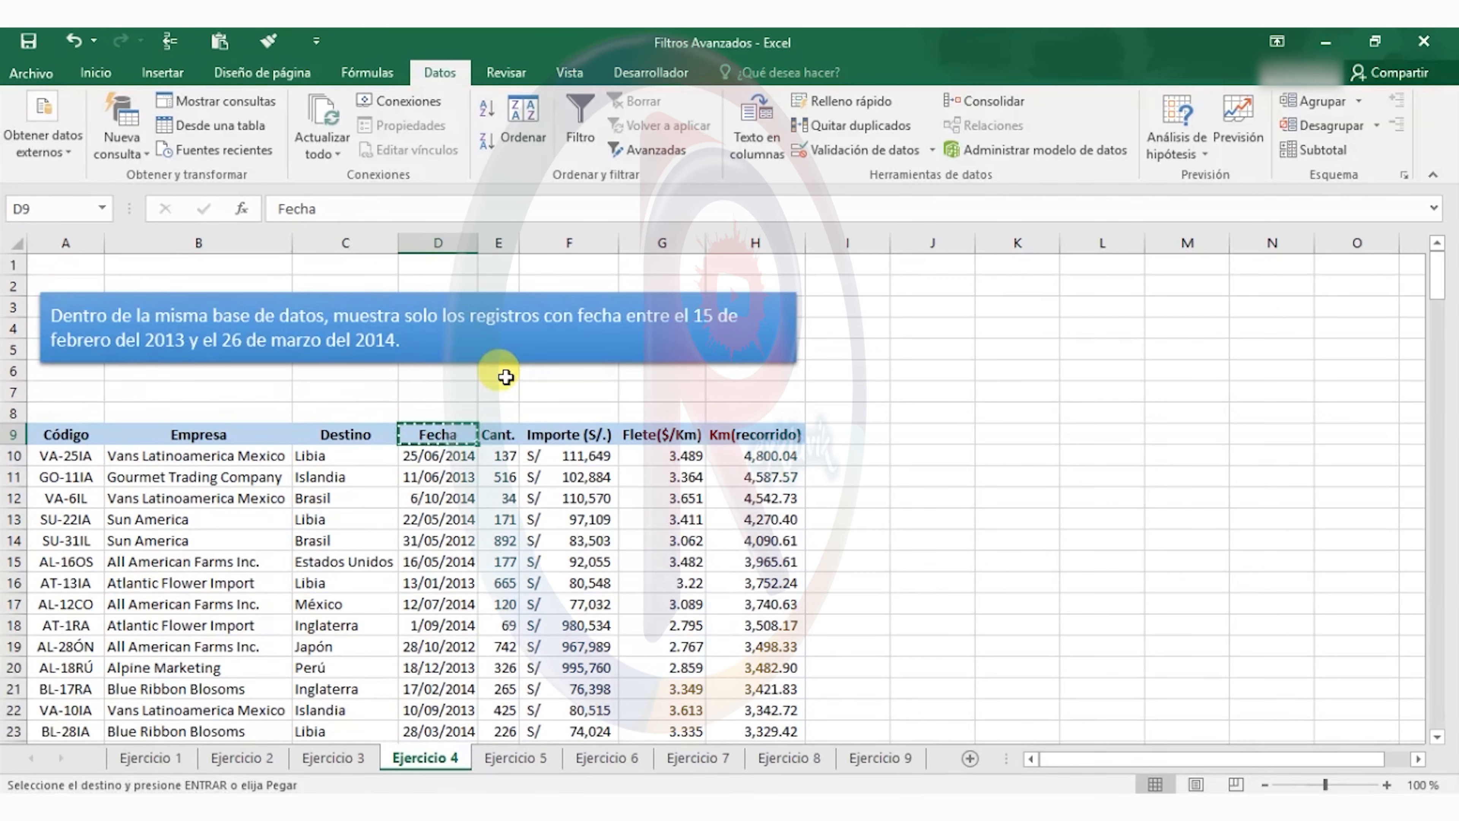
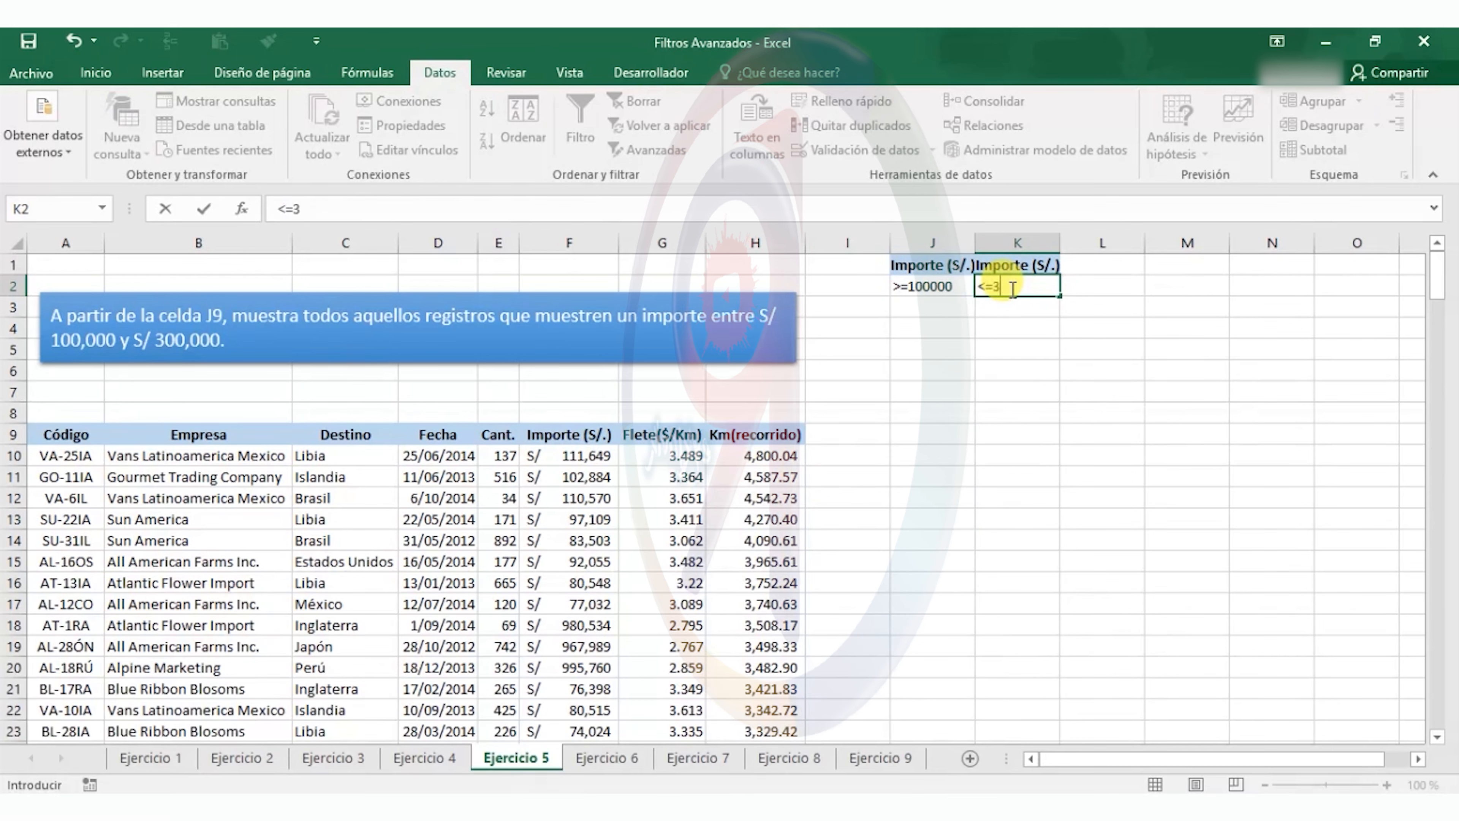
# Step: On the Ejercicio 5 sheet, complete the upper Importe criterion in K2 as <=300000
pyautogui.write('00000')
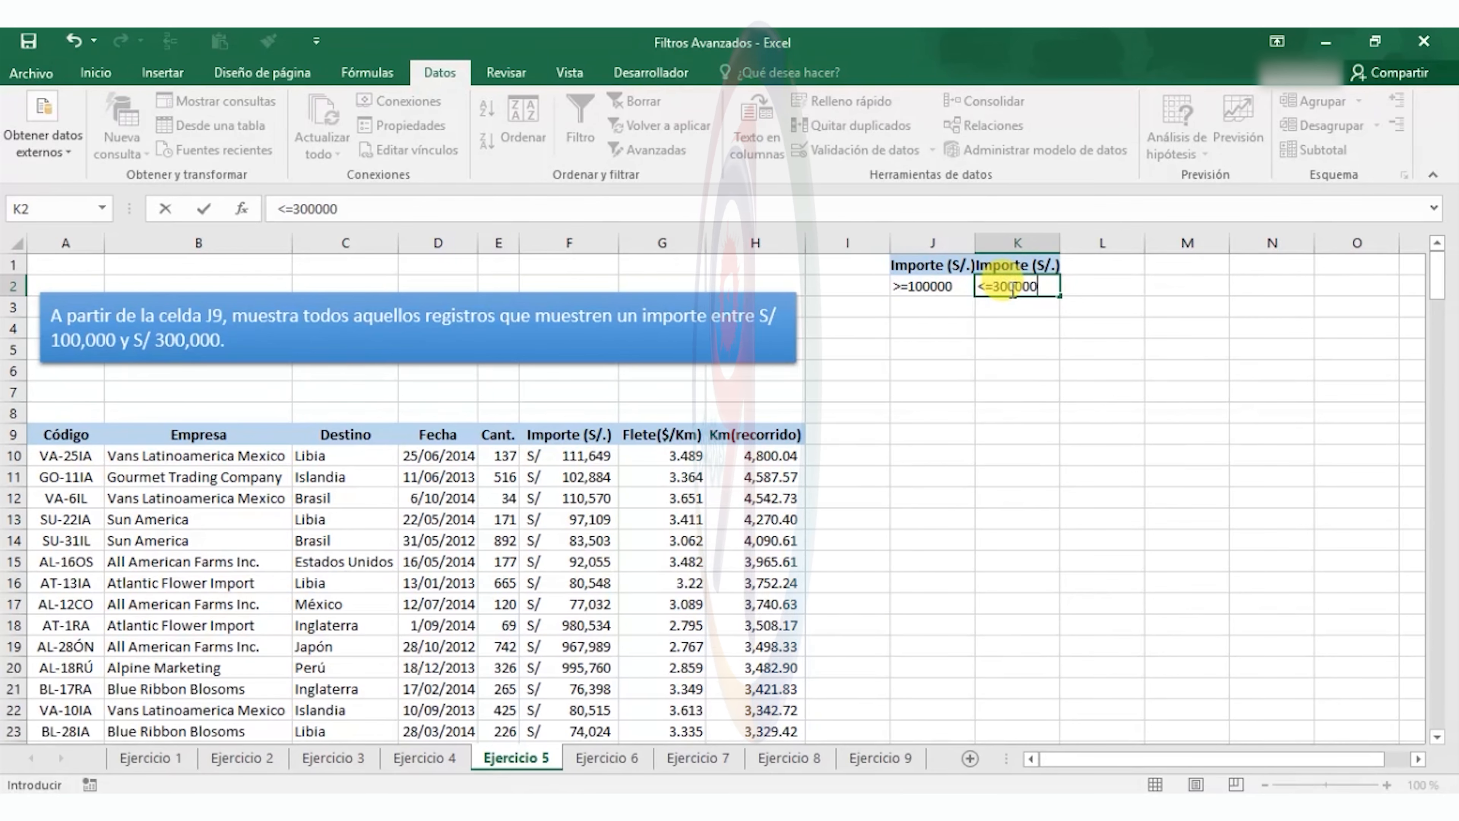
pyautogui.press('Return')
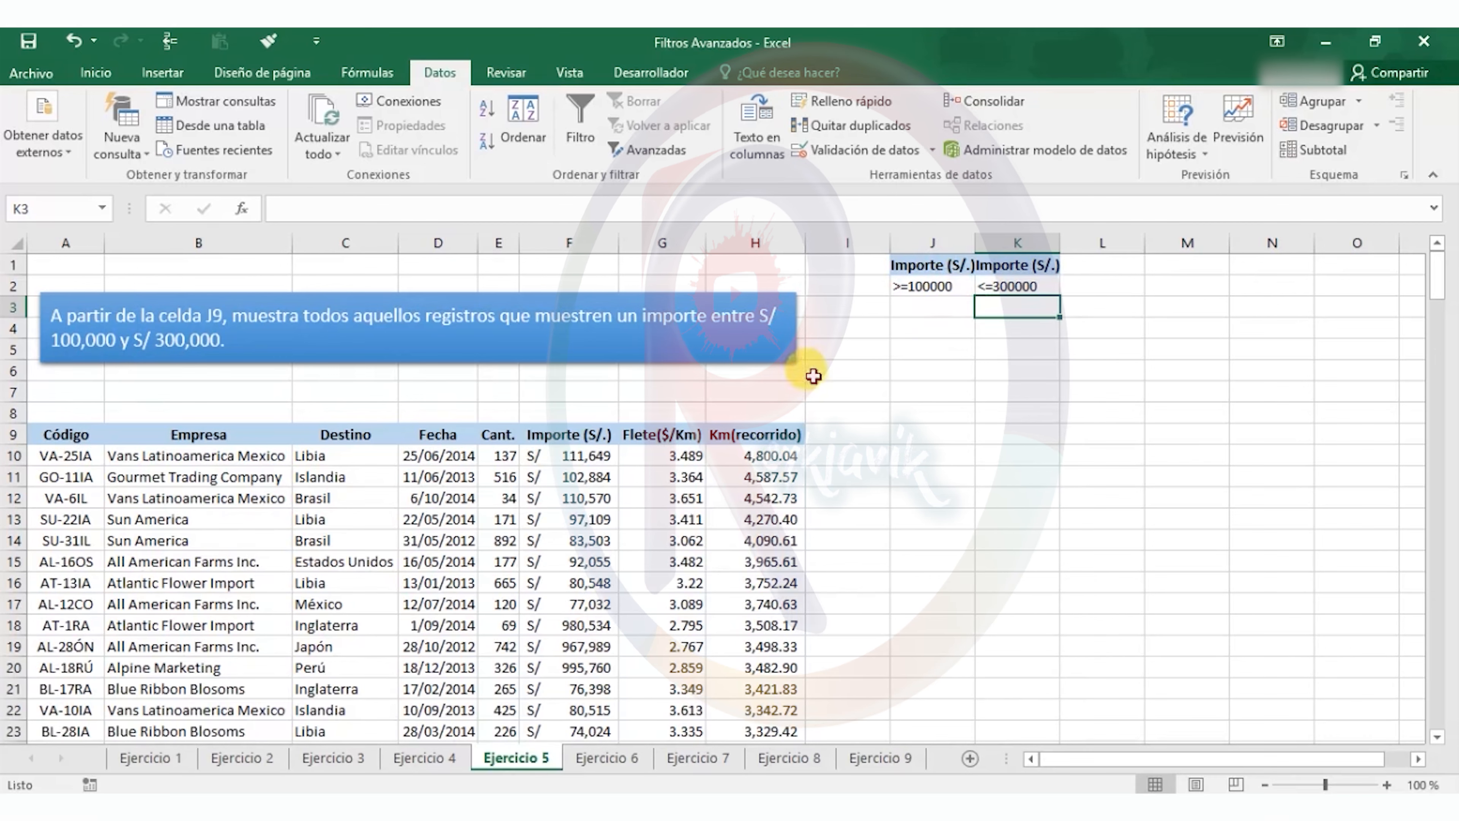
# Step: Run an advanced filter on the Ejercicio 5 list A9:H224, copying unique records only to J9 with criteria range J1:K2
pyautogui.click(423, 558)
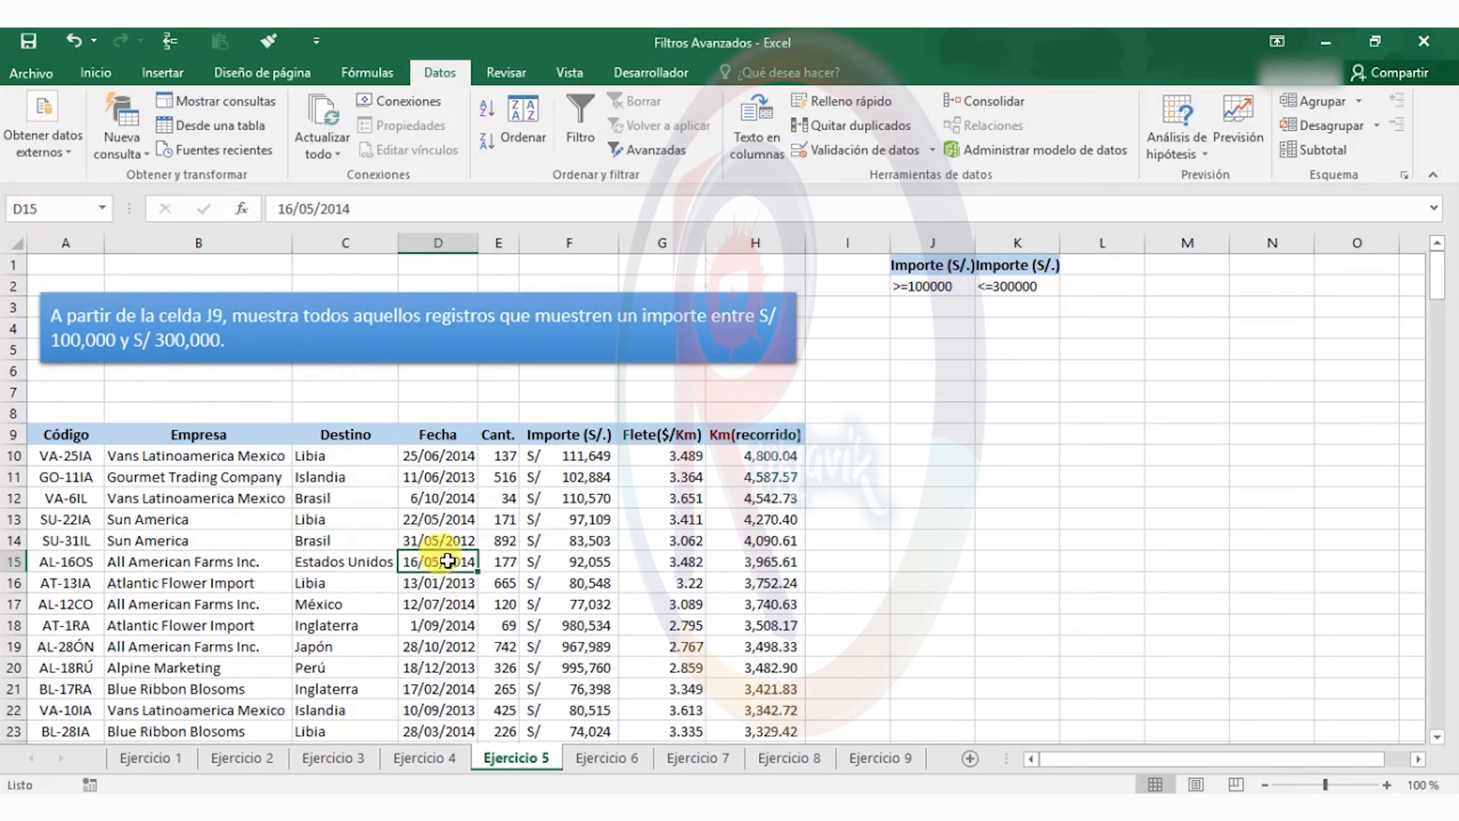
pyautogui.click(654, 150)
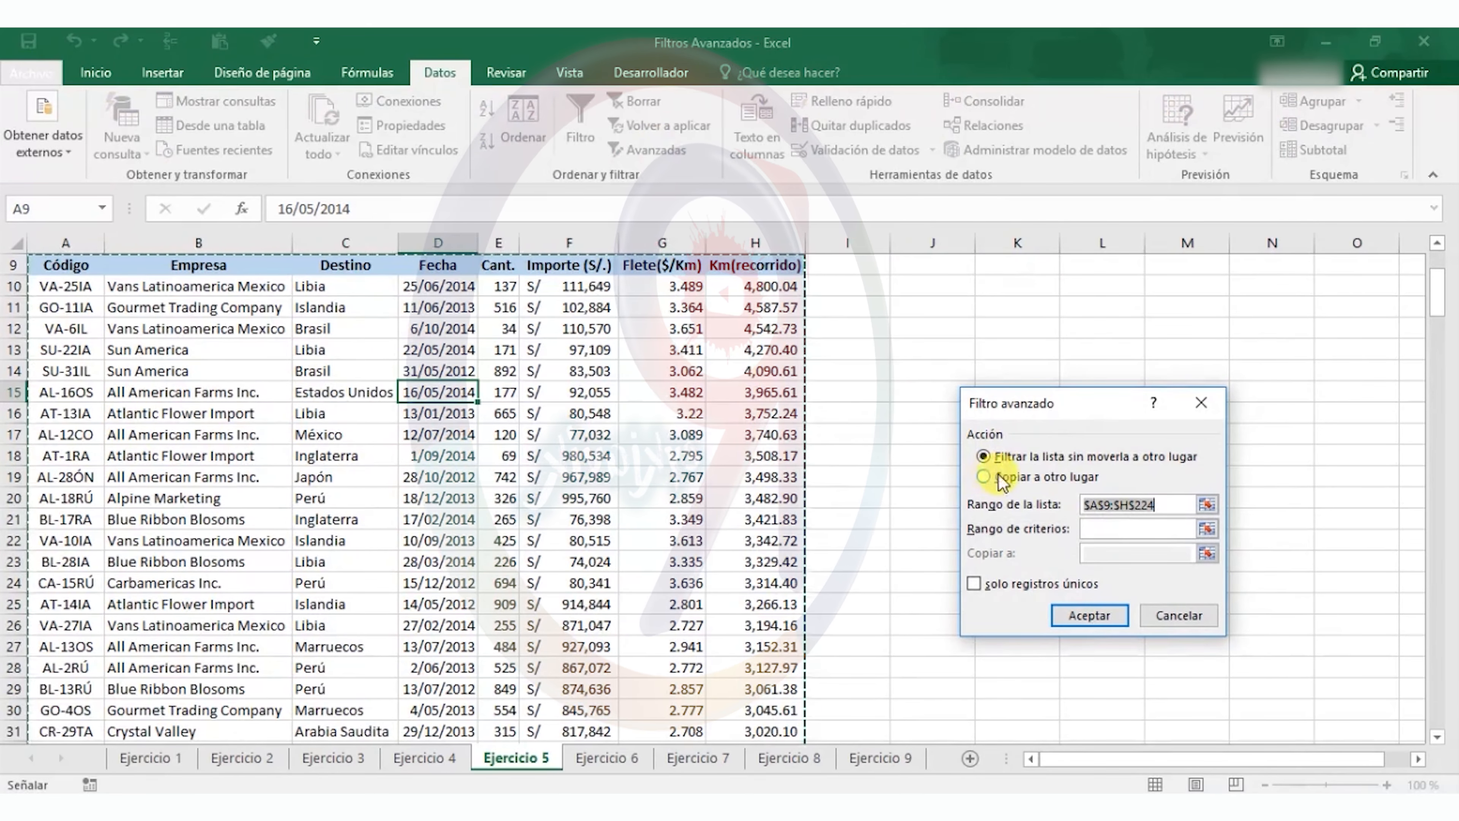
pyautogui.click(1015, 480)
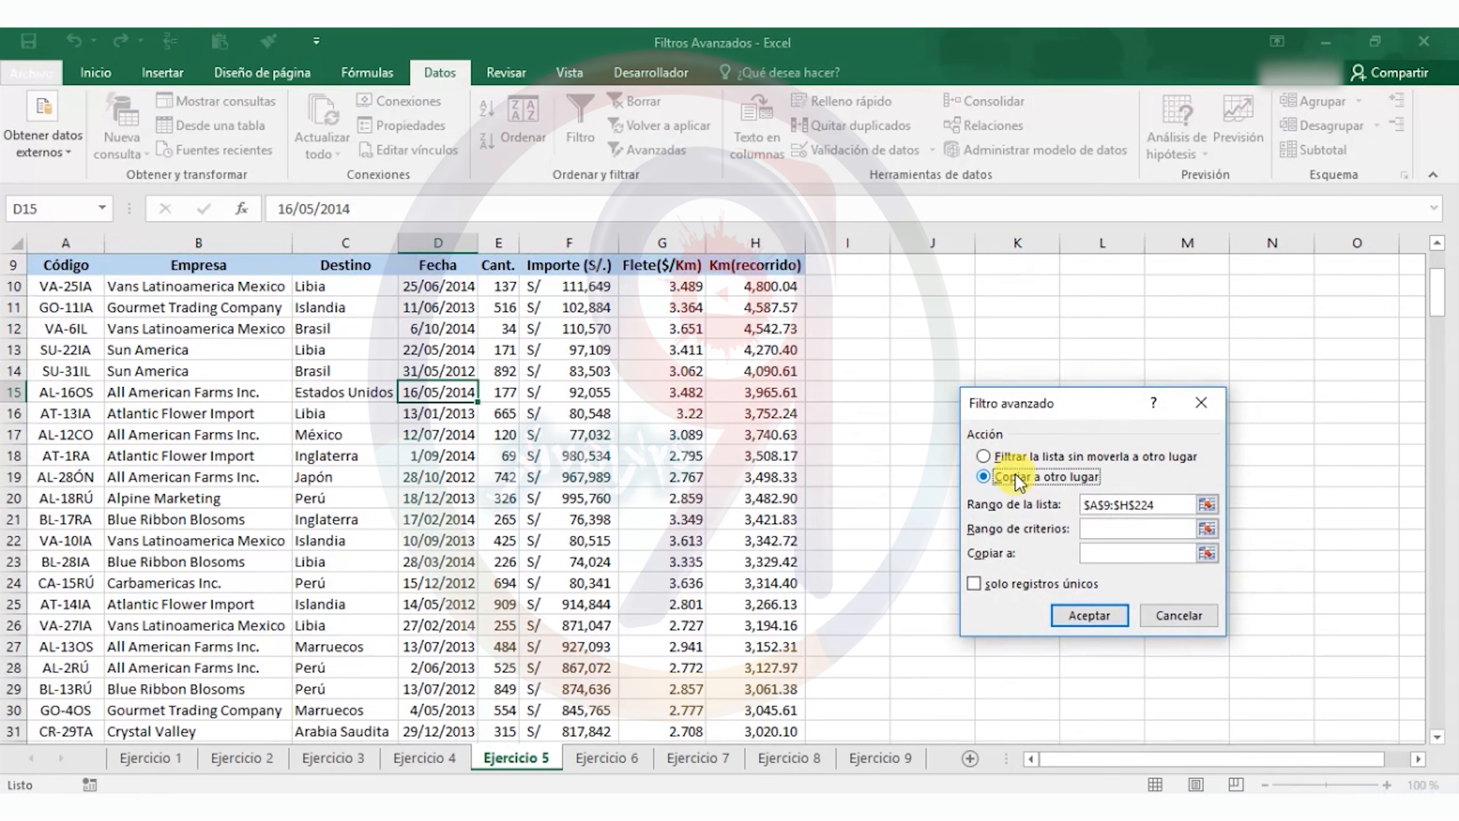
pyautogui.click(1091, 528)
pyautogui.scroll(3, 817, 381)
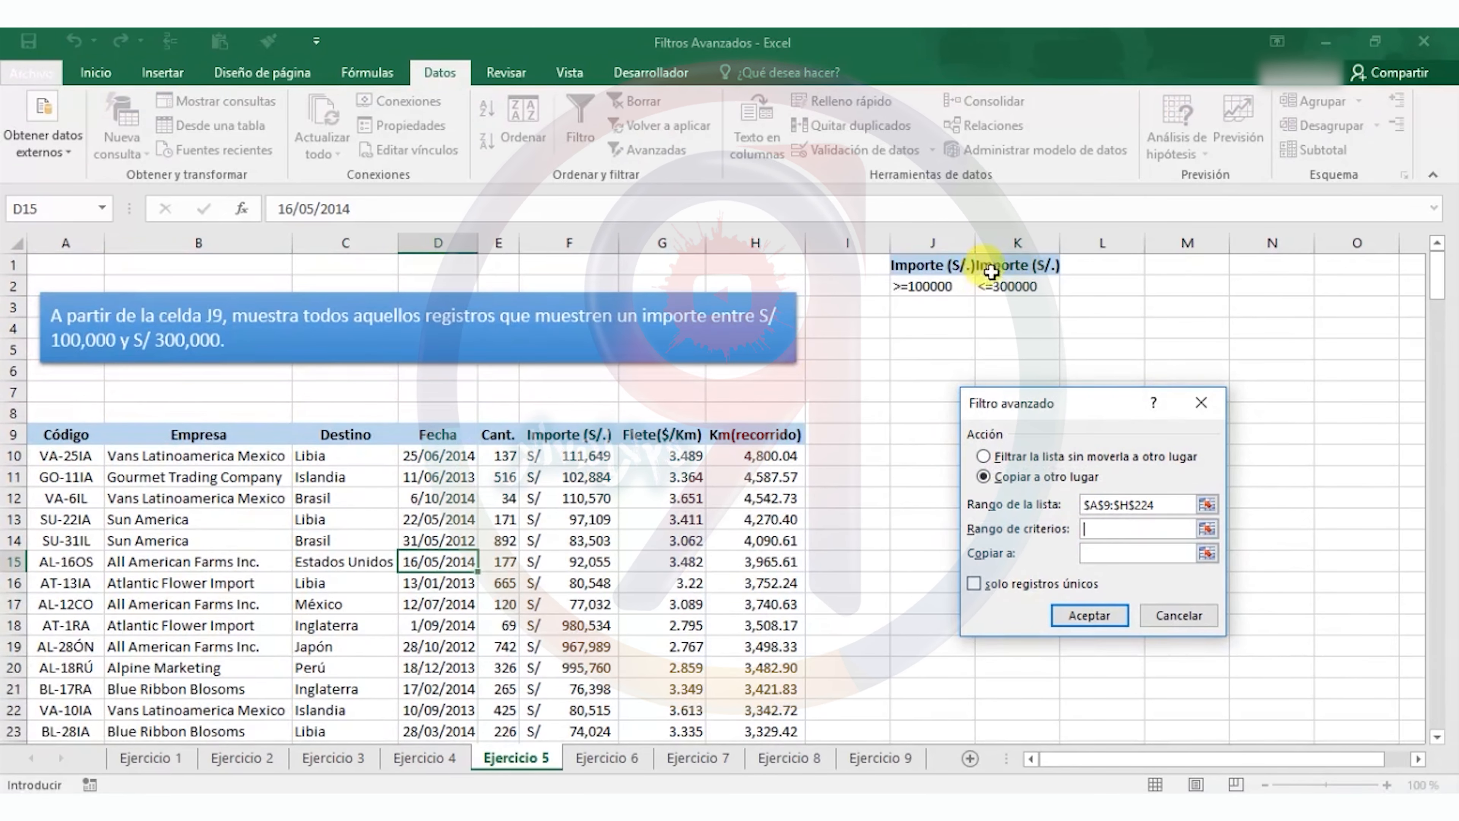
pyautogui.moveTo(919, 266); pyautogui.dragTo(1008, 278)
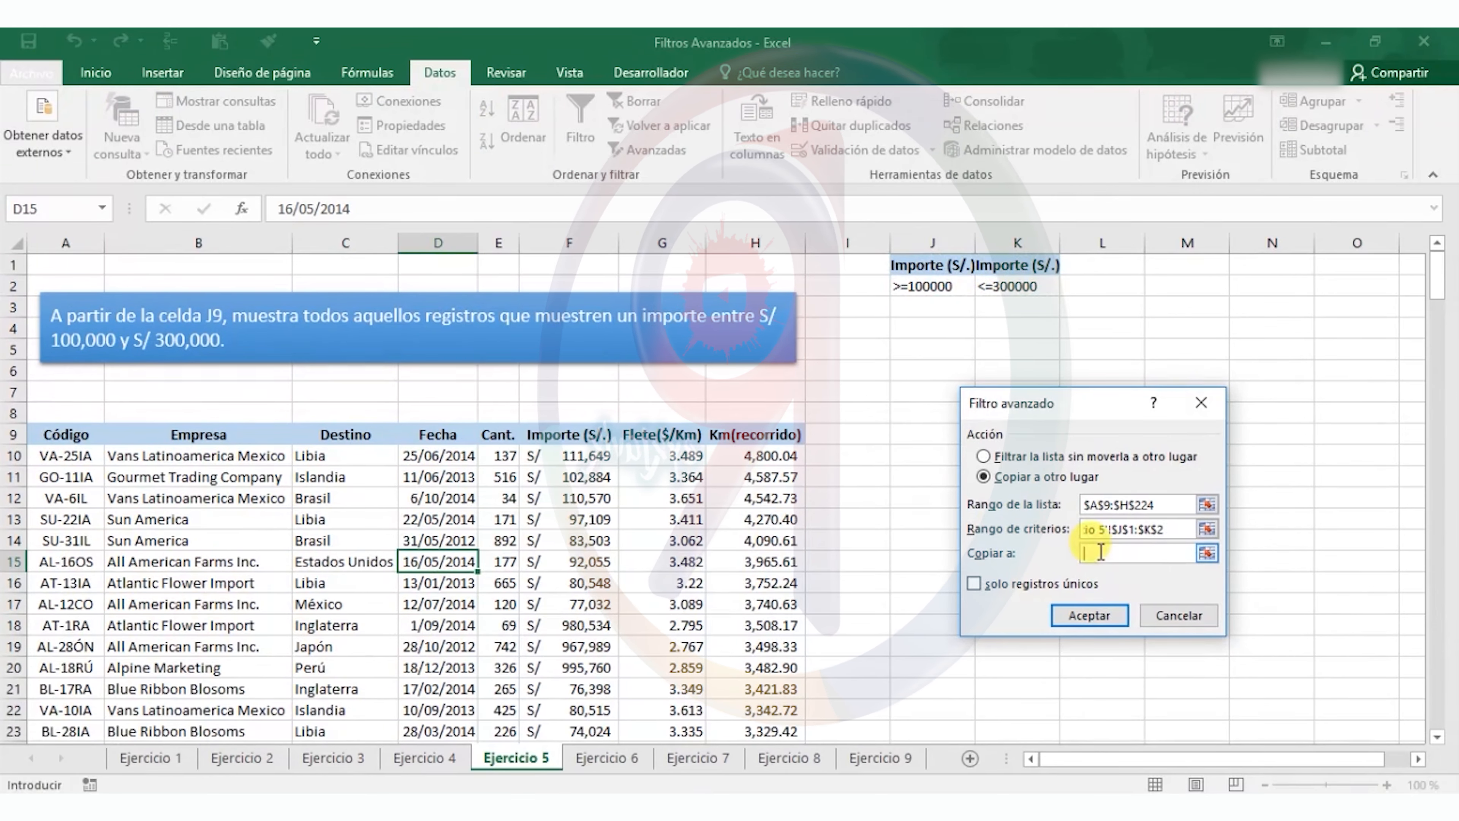
pyautogui.moveTo(1055, 402); pyautogui.dragTo(1227, 389)
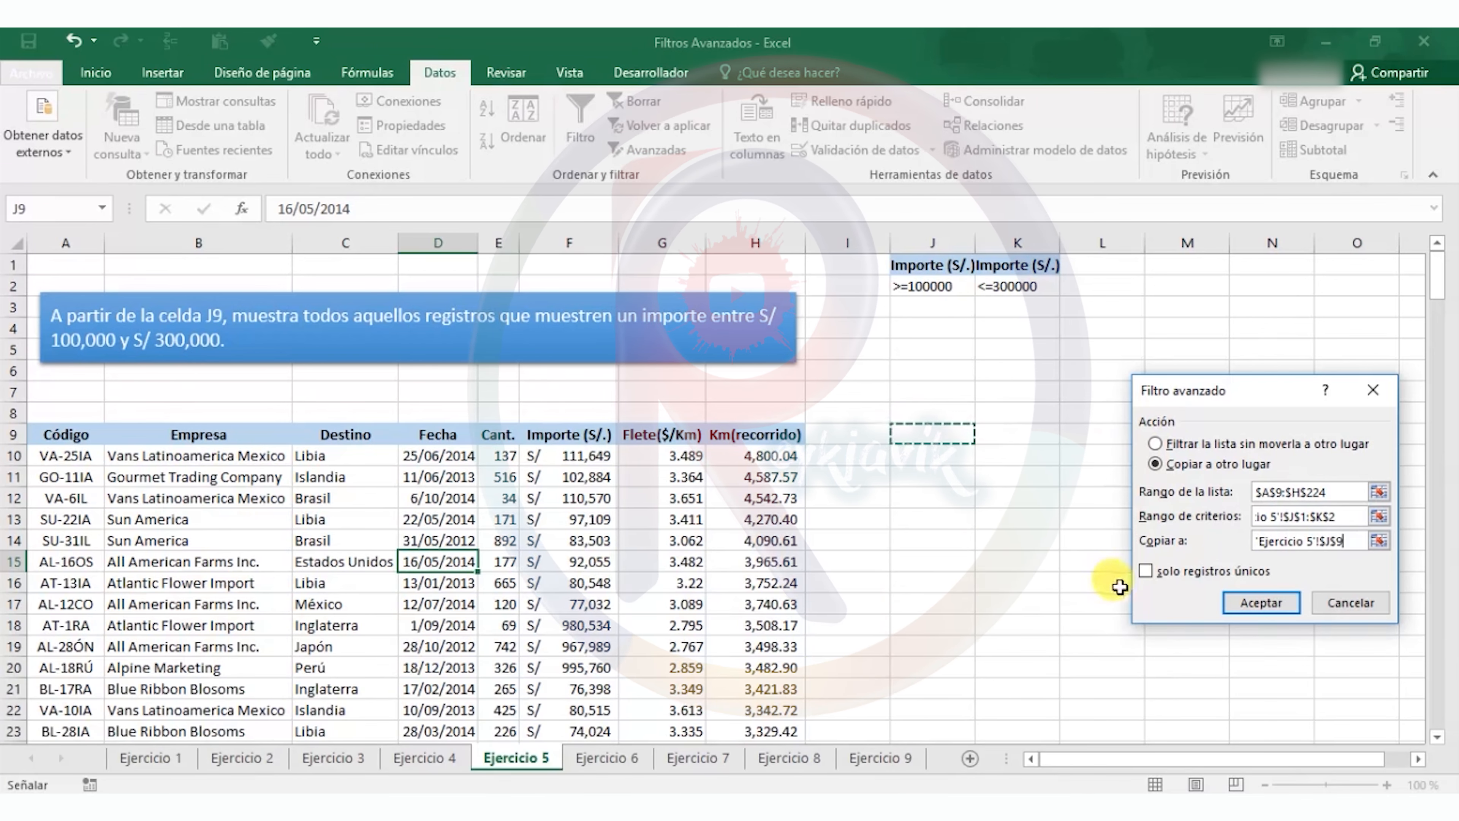
pyautogui.click(1144, 572)
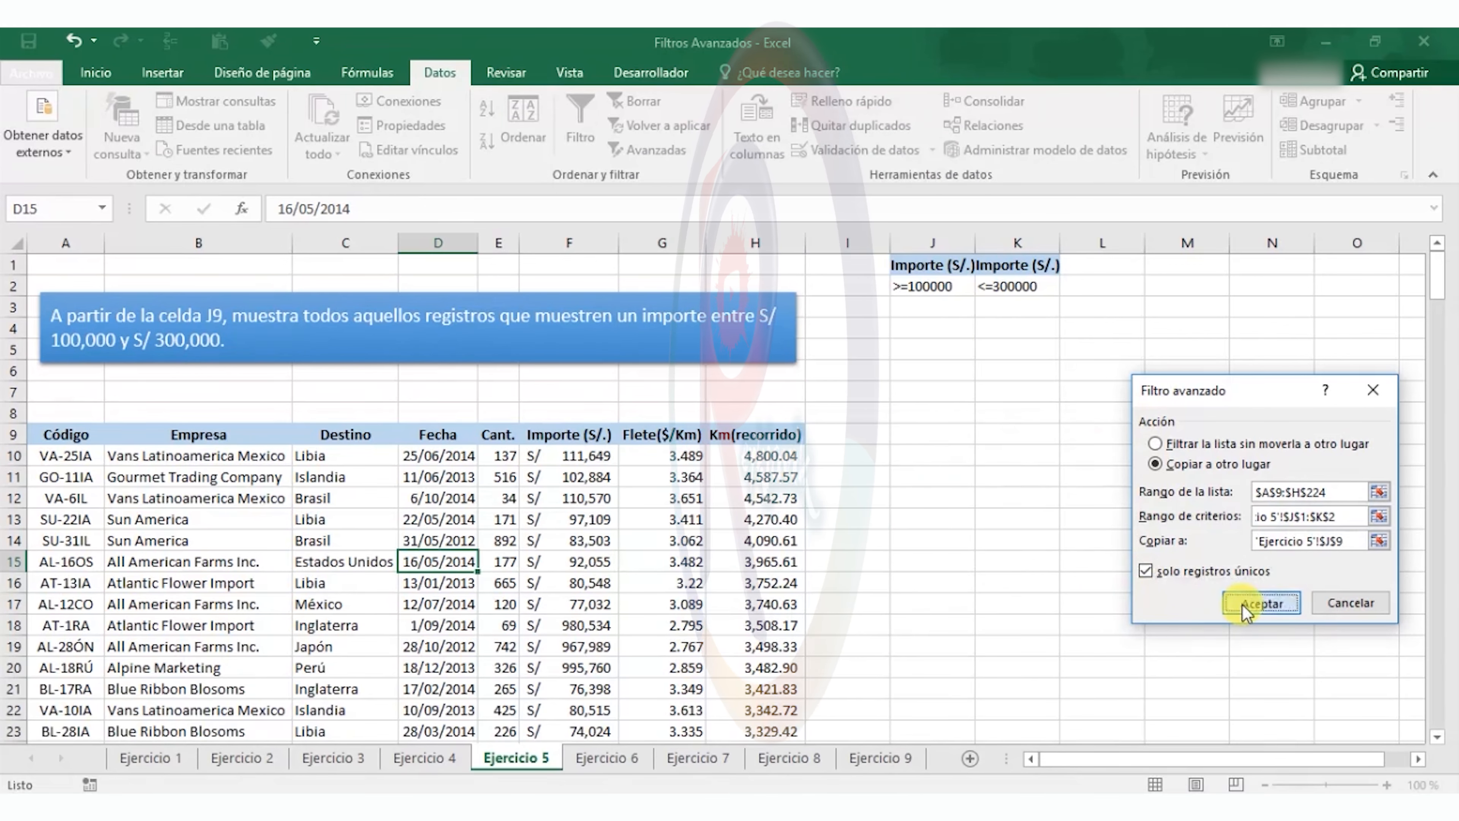
pyautogui.click(1258, 603)
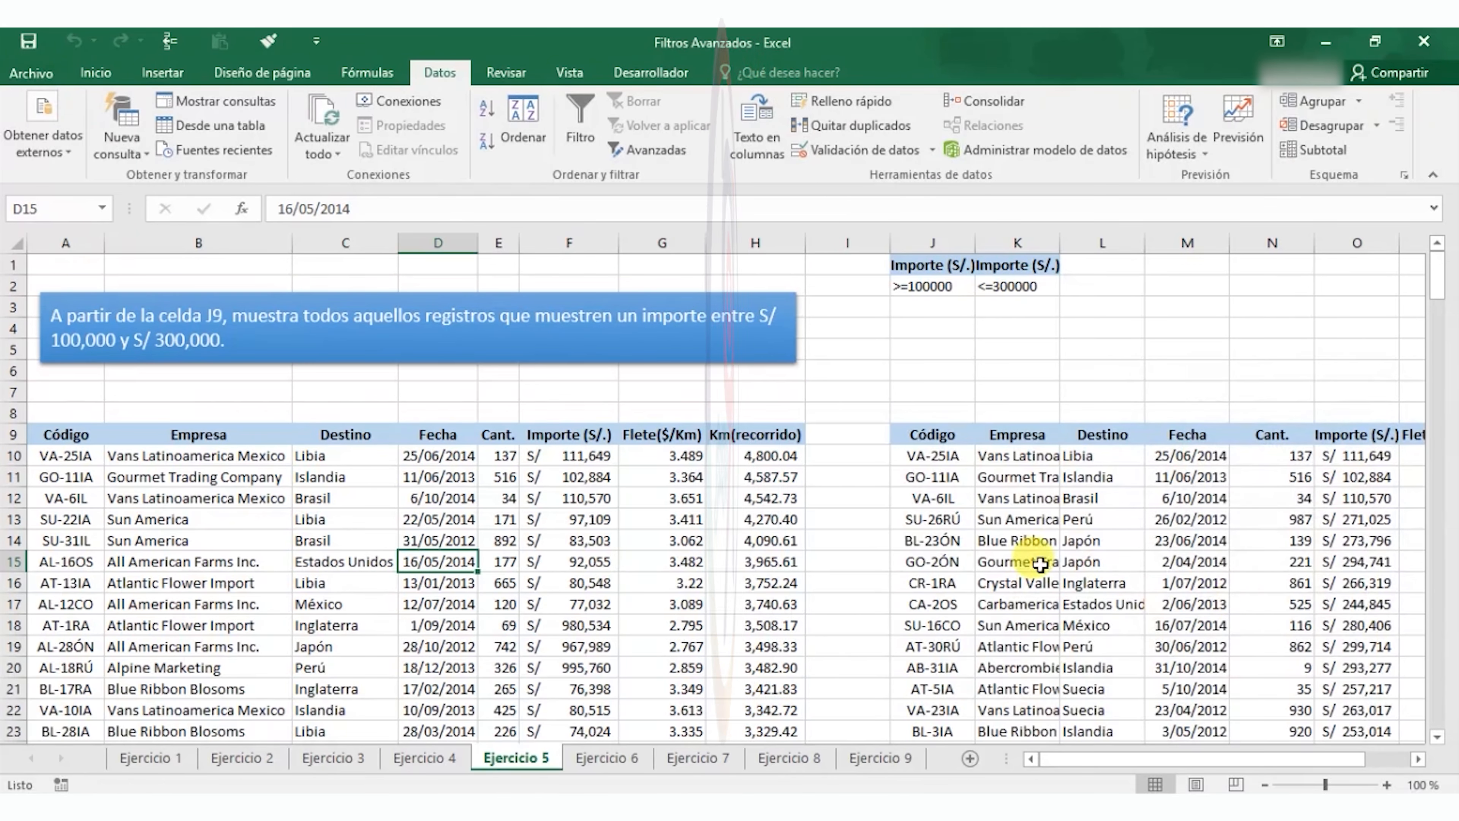
# Step: Count the extracted records by selecting the Código values from J10 down to the end of the results
pyautogui.click(1421, 761)
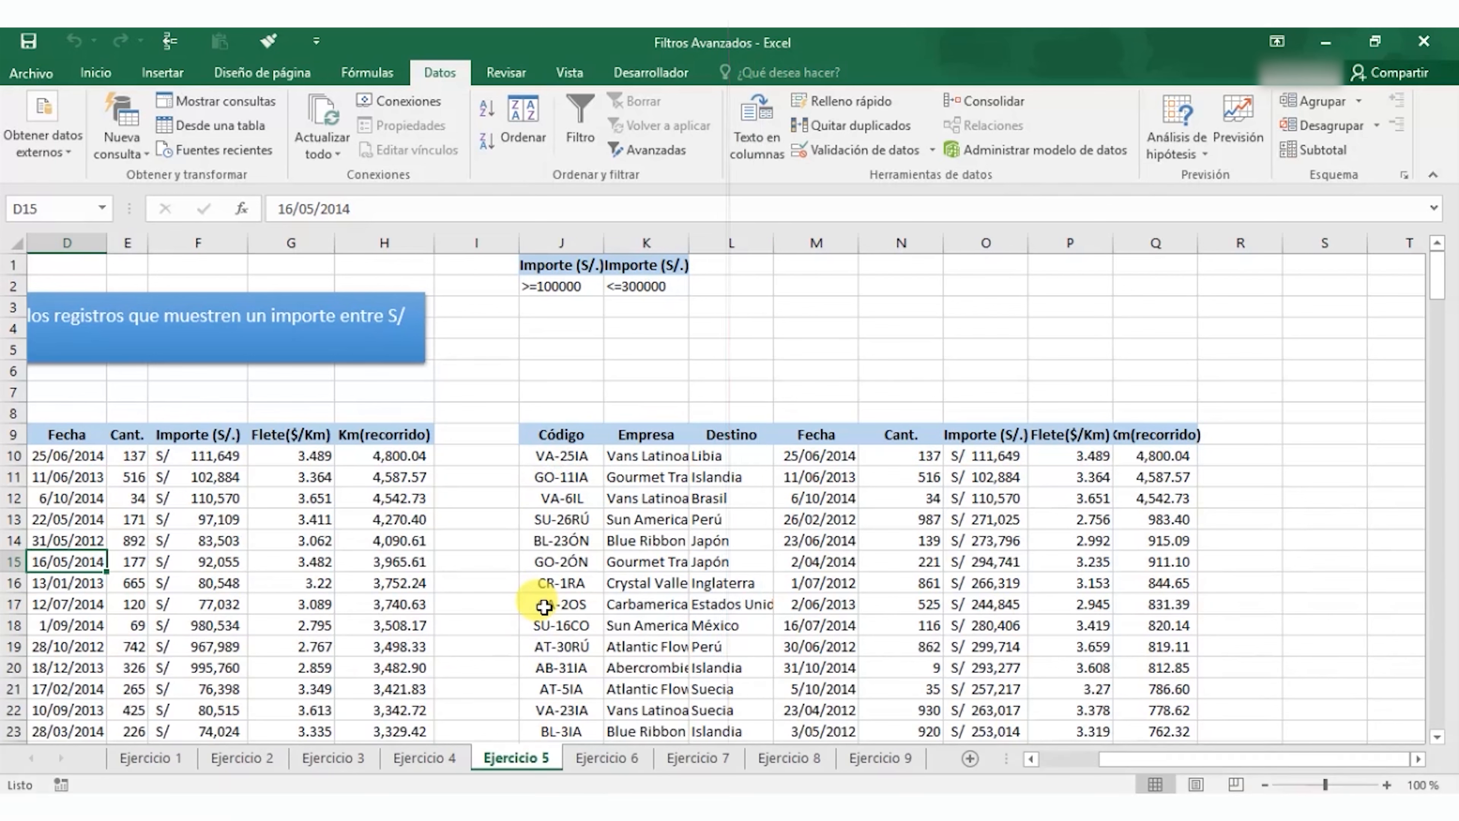
pyautogui.click(553, 454)
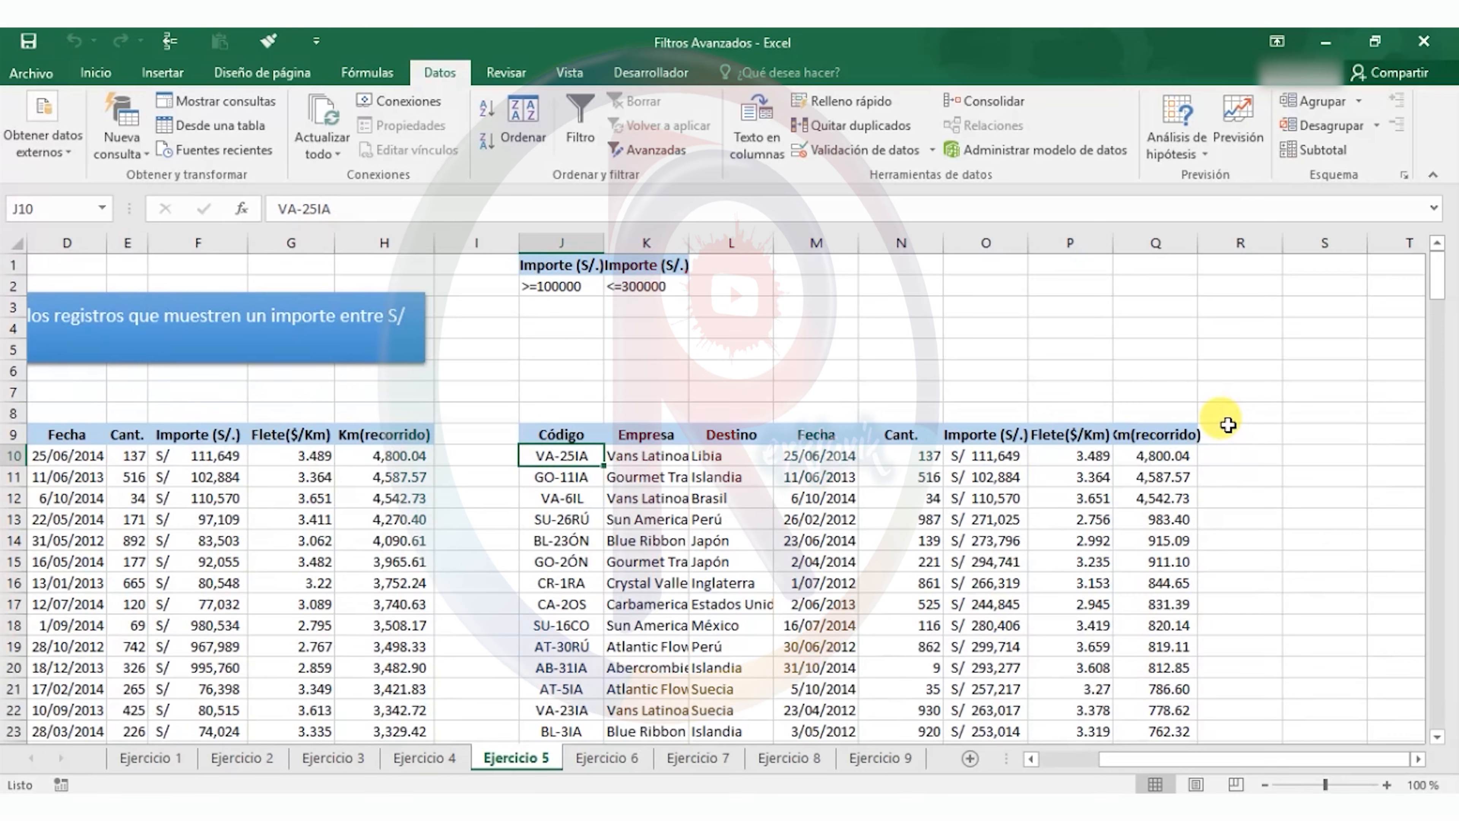
pyautogui.hotkey('ctrl', 'shift', 'Down')
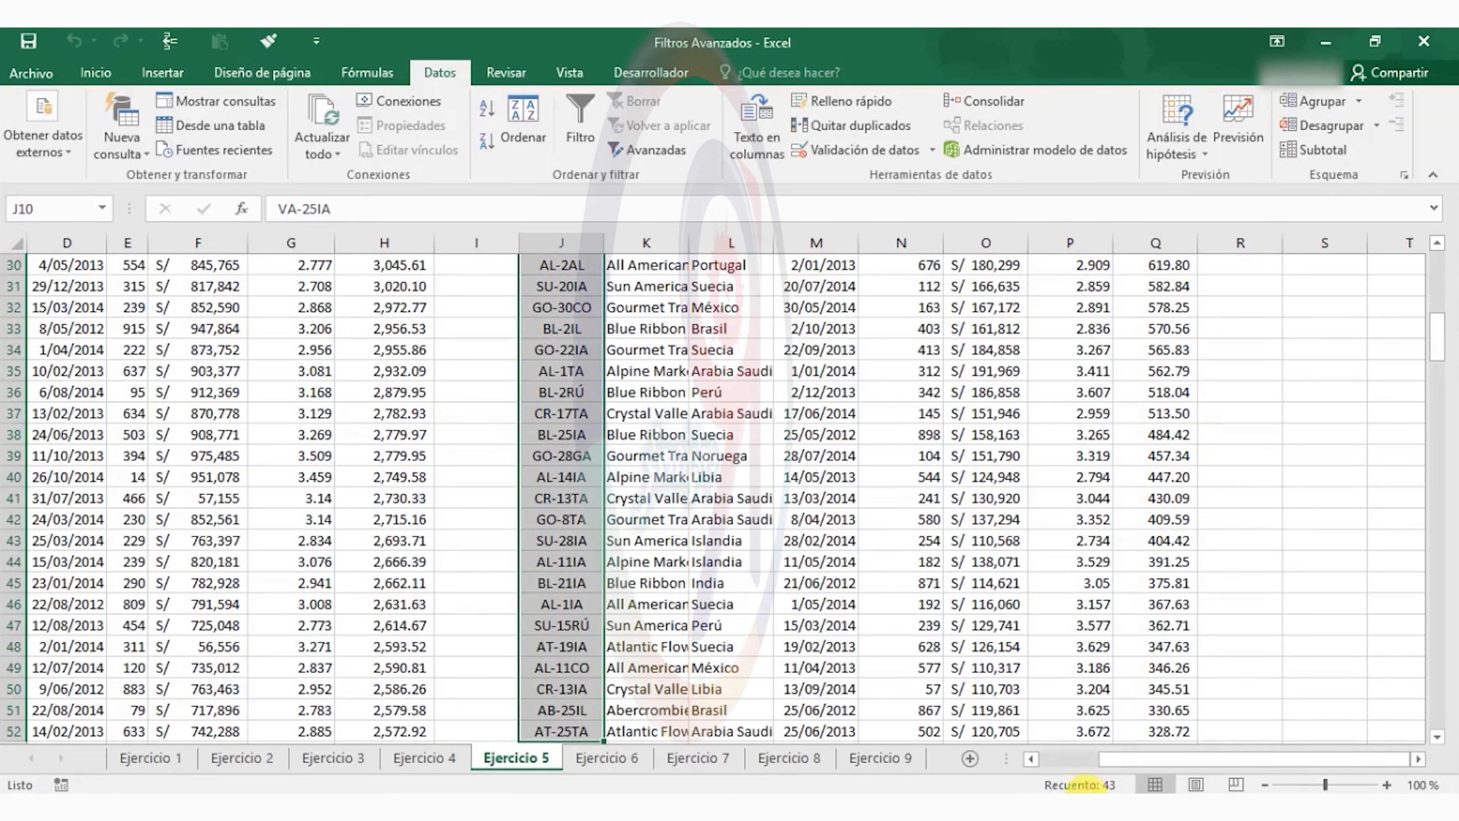
pyautogui.scroll(10, 705, 576)
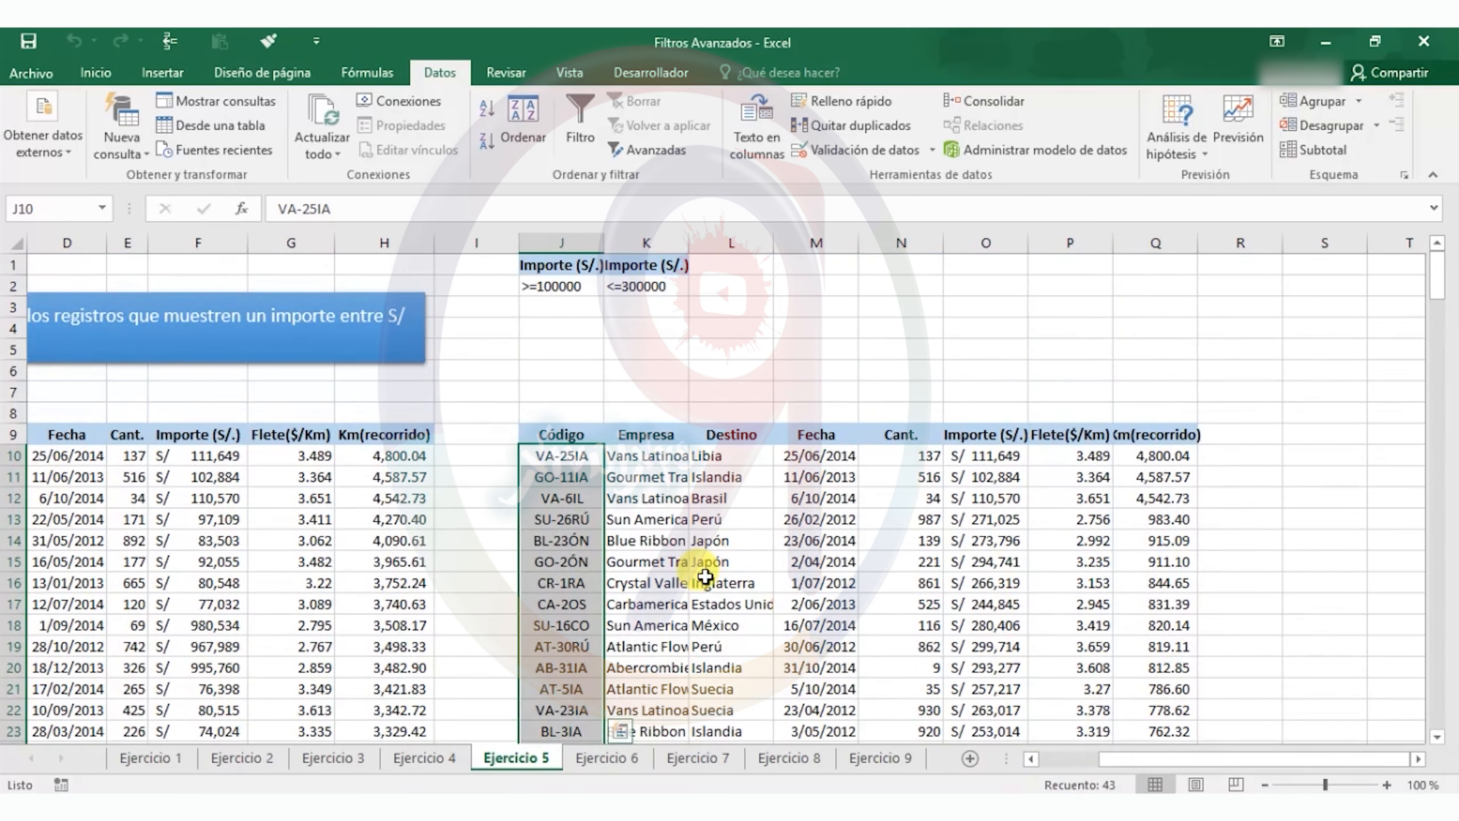
pyautogui.click(704, 577)
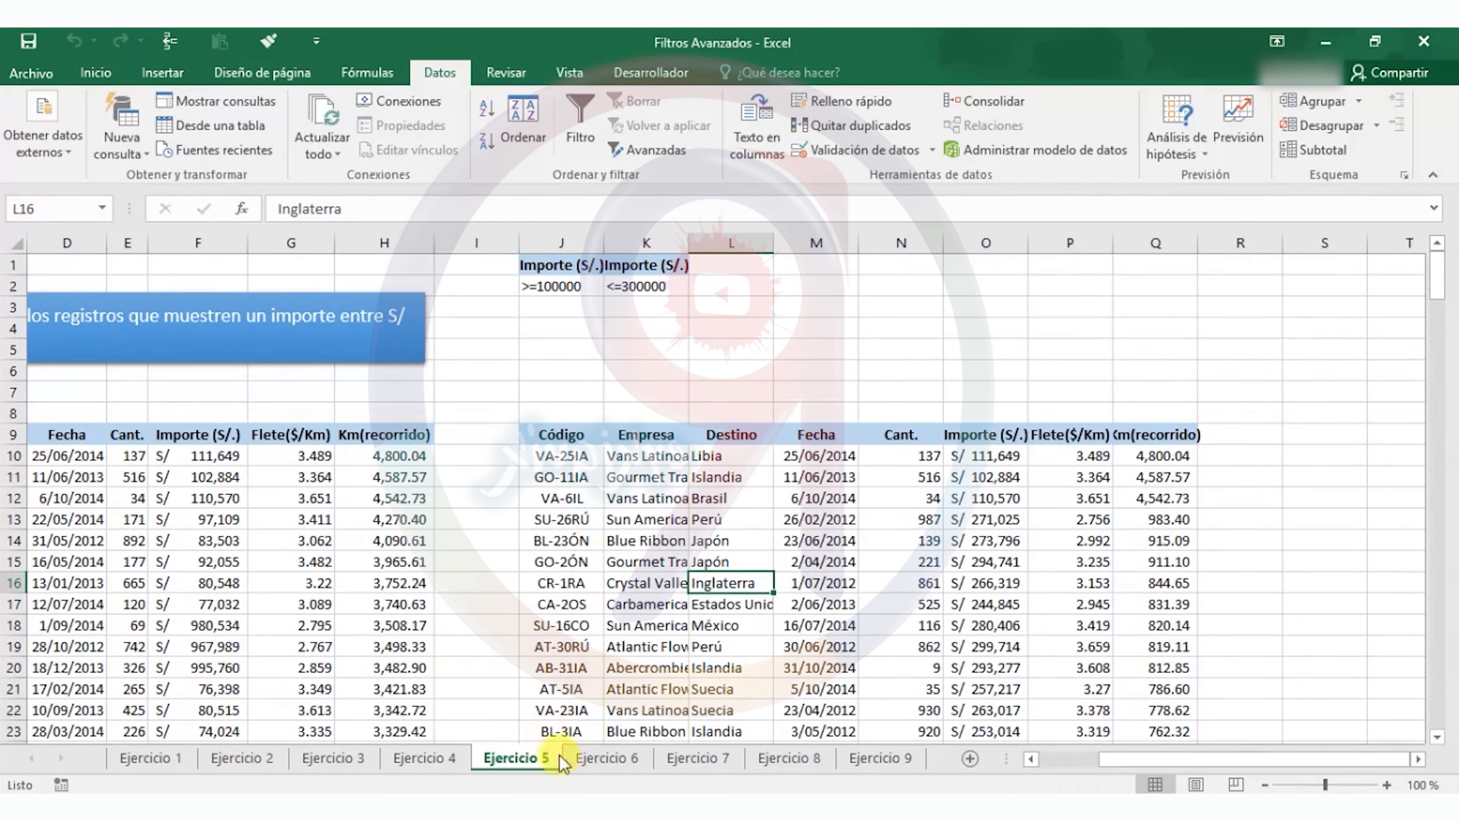
# Step: On the Ejercicio 6 sheet, copy the Código and Destino headers from A9 and C9 into K1:L1
pyautogui.click(596, 759)
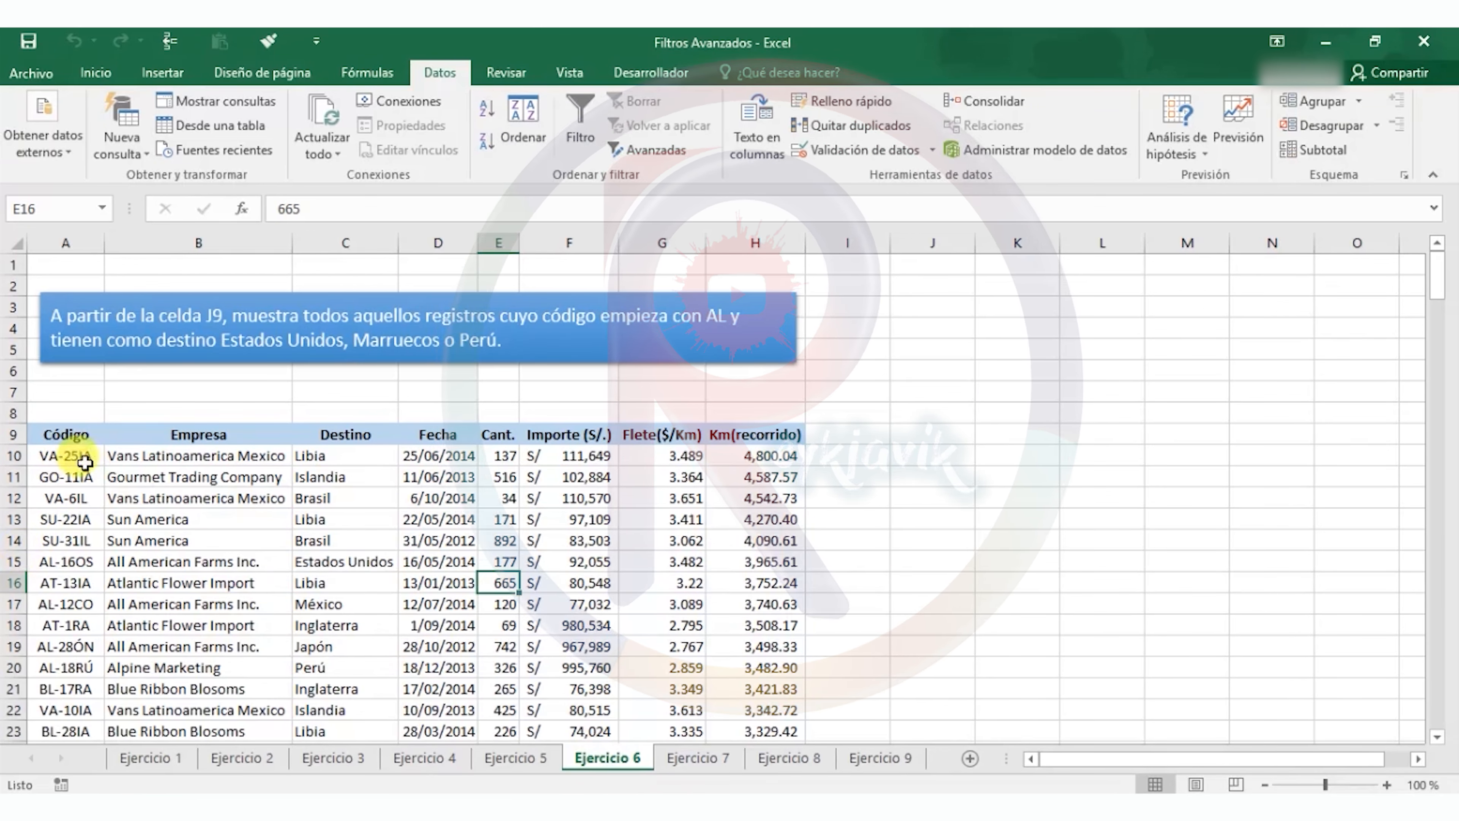
pyautogui.click(85, 435)
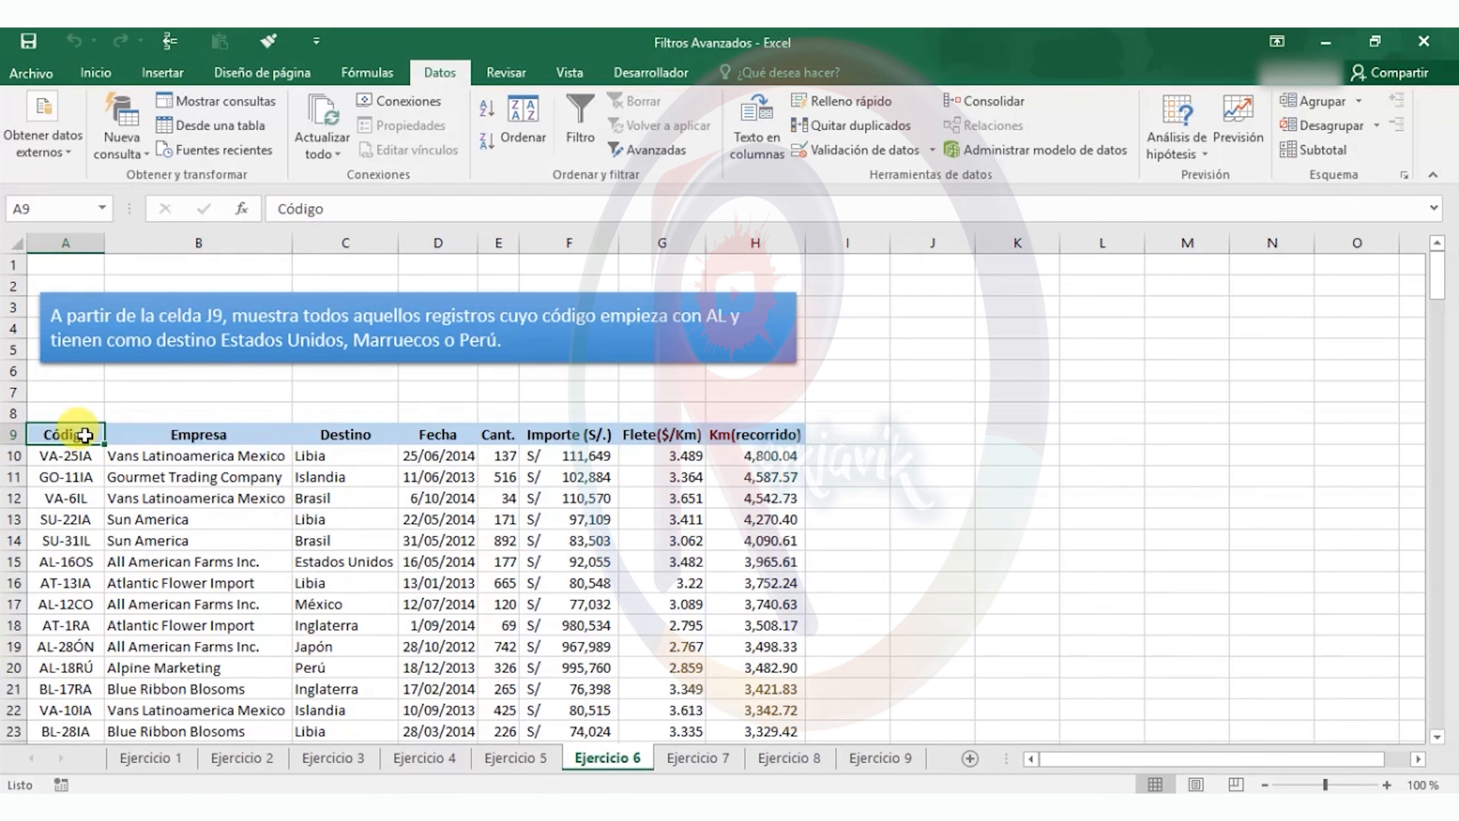
pyautogui.keyDown('ctrl'); pyautogui.click(341, 437); pyautogui.keyUp('ctrl')
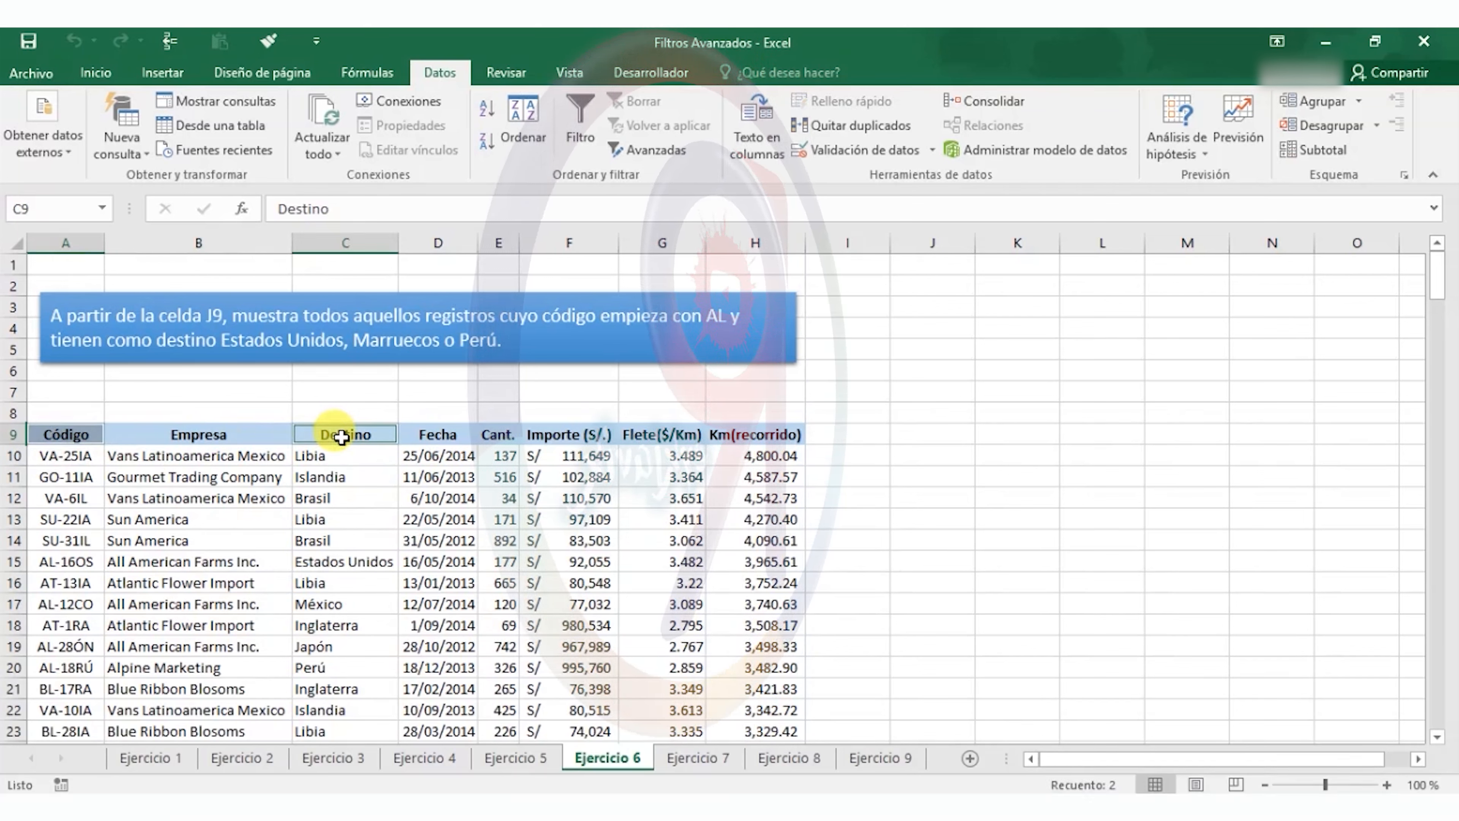
pyautogui.hotkey('ctrl', 'c')
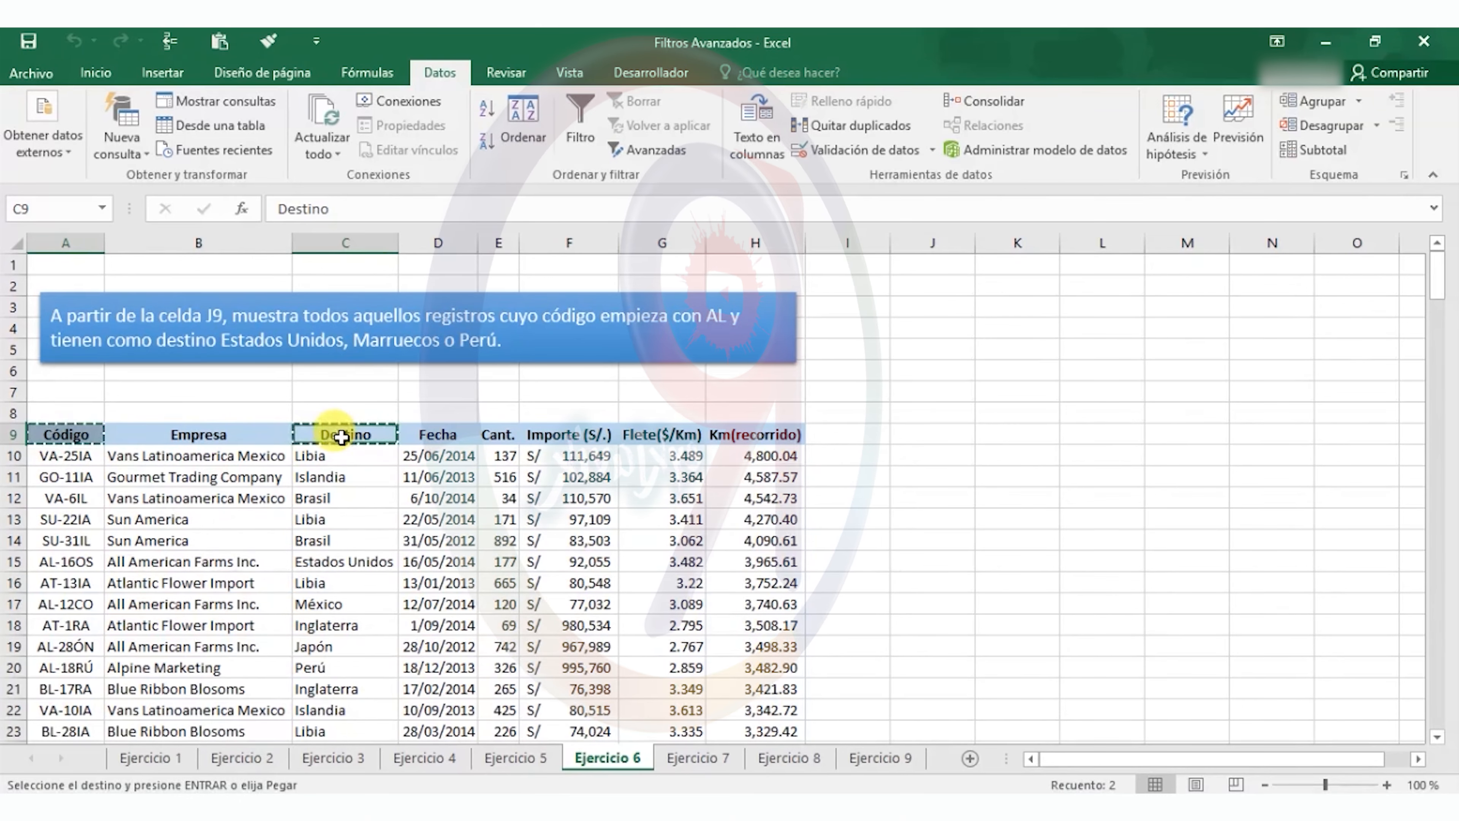
pyautogui.rightClick(1015, 267)
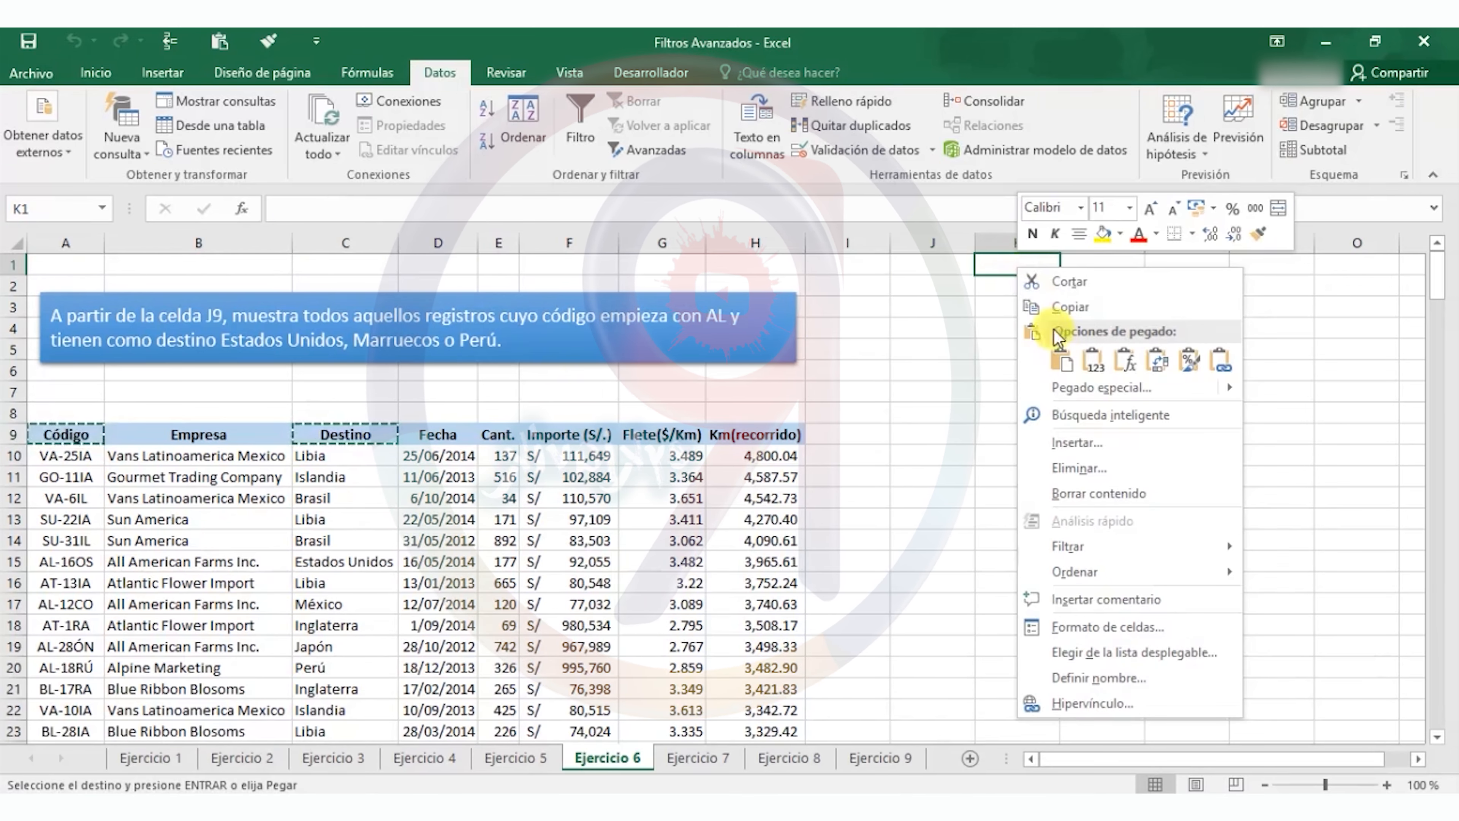
pyautogui.click(1062, 360)
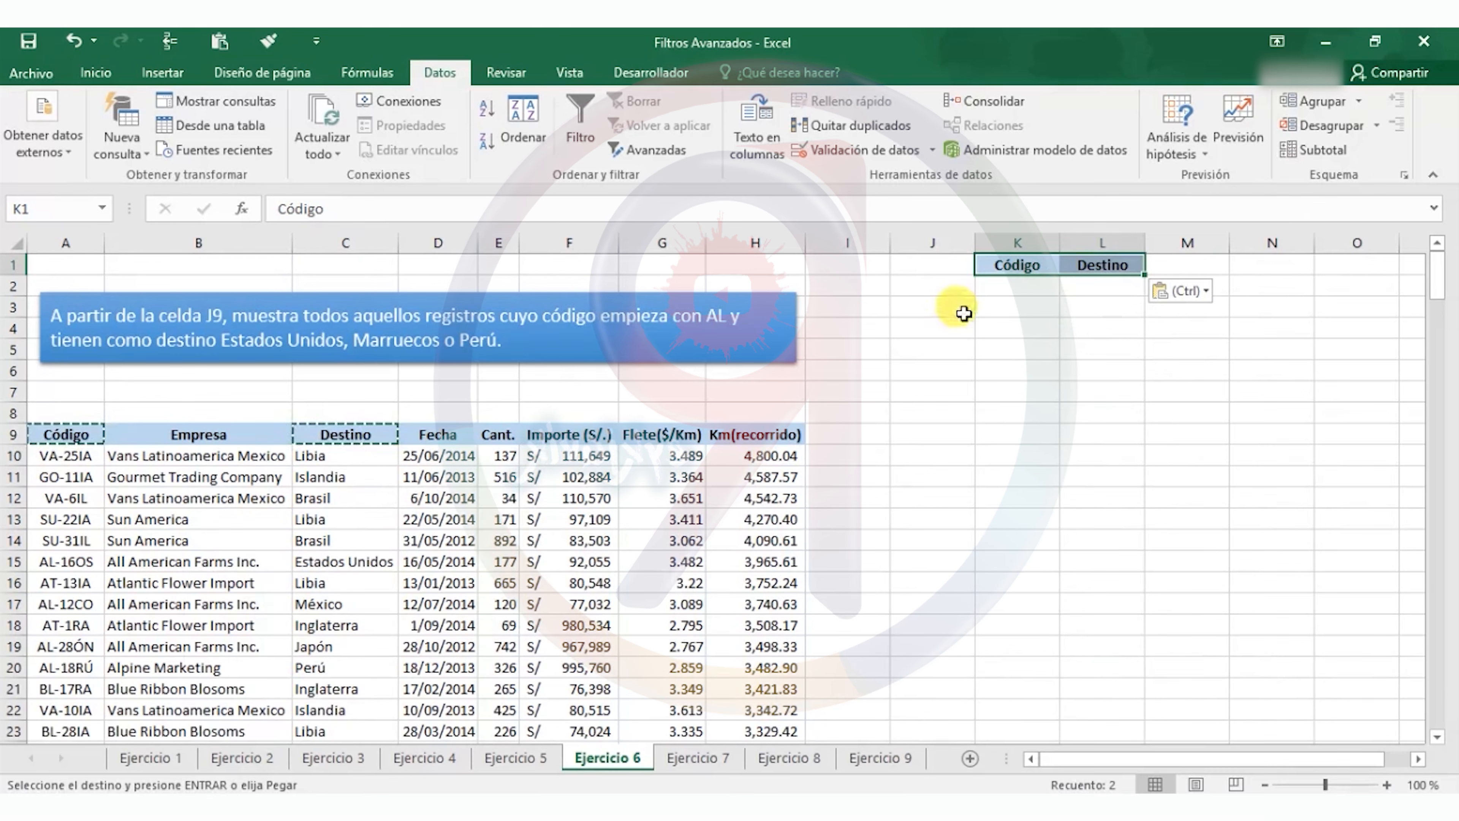
# Step: Enter the criteria al in K2:K4 under Código, and est, marrue and per in L2:L4 under Destino
pyautogui.click(1011, 288)
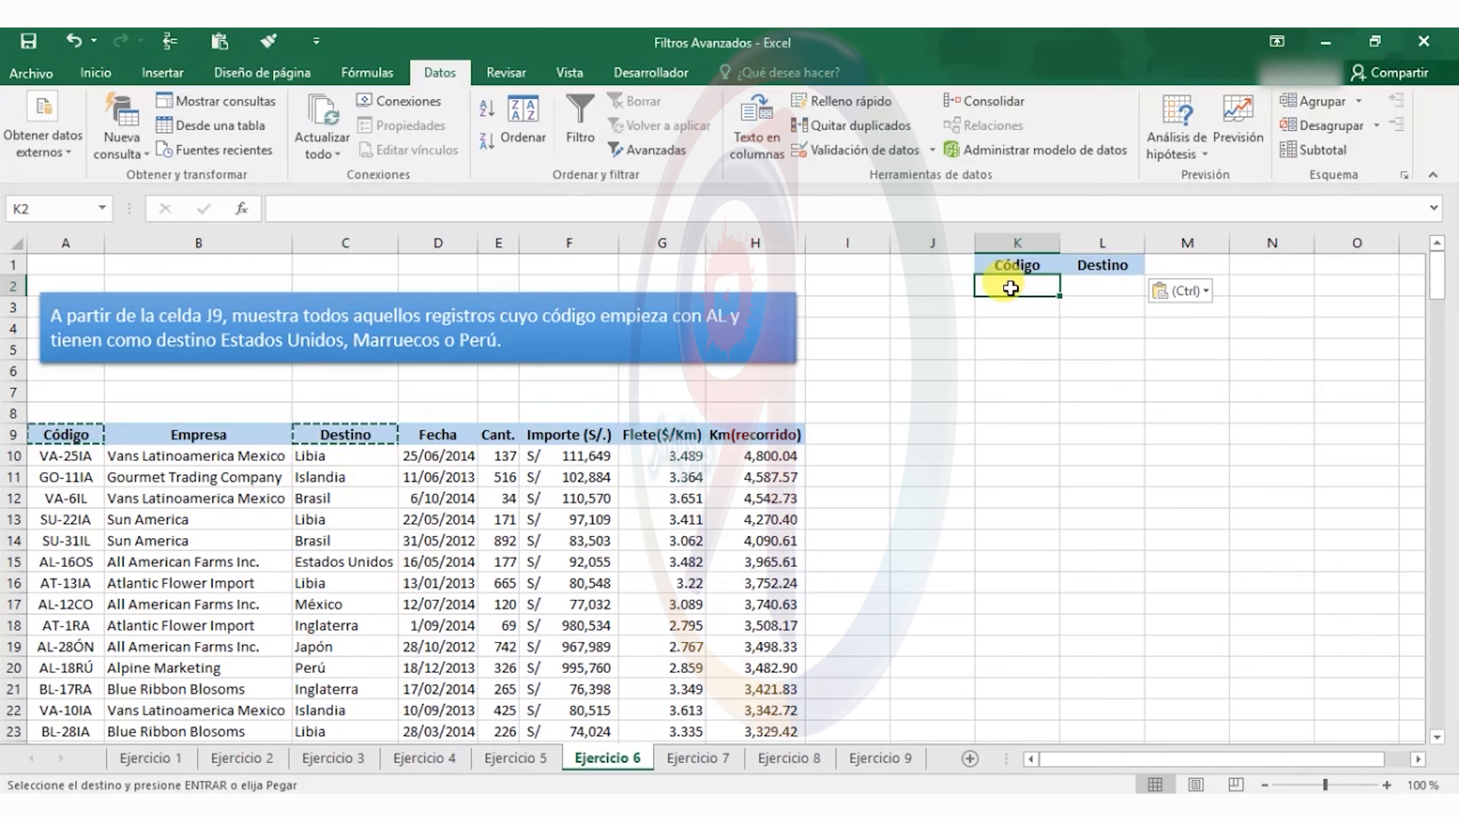
pyautogui.write('al')
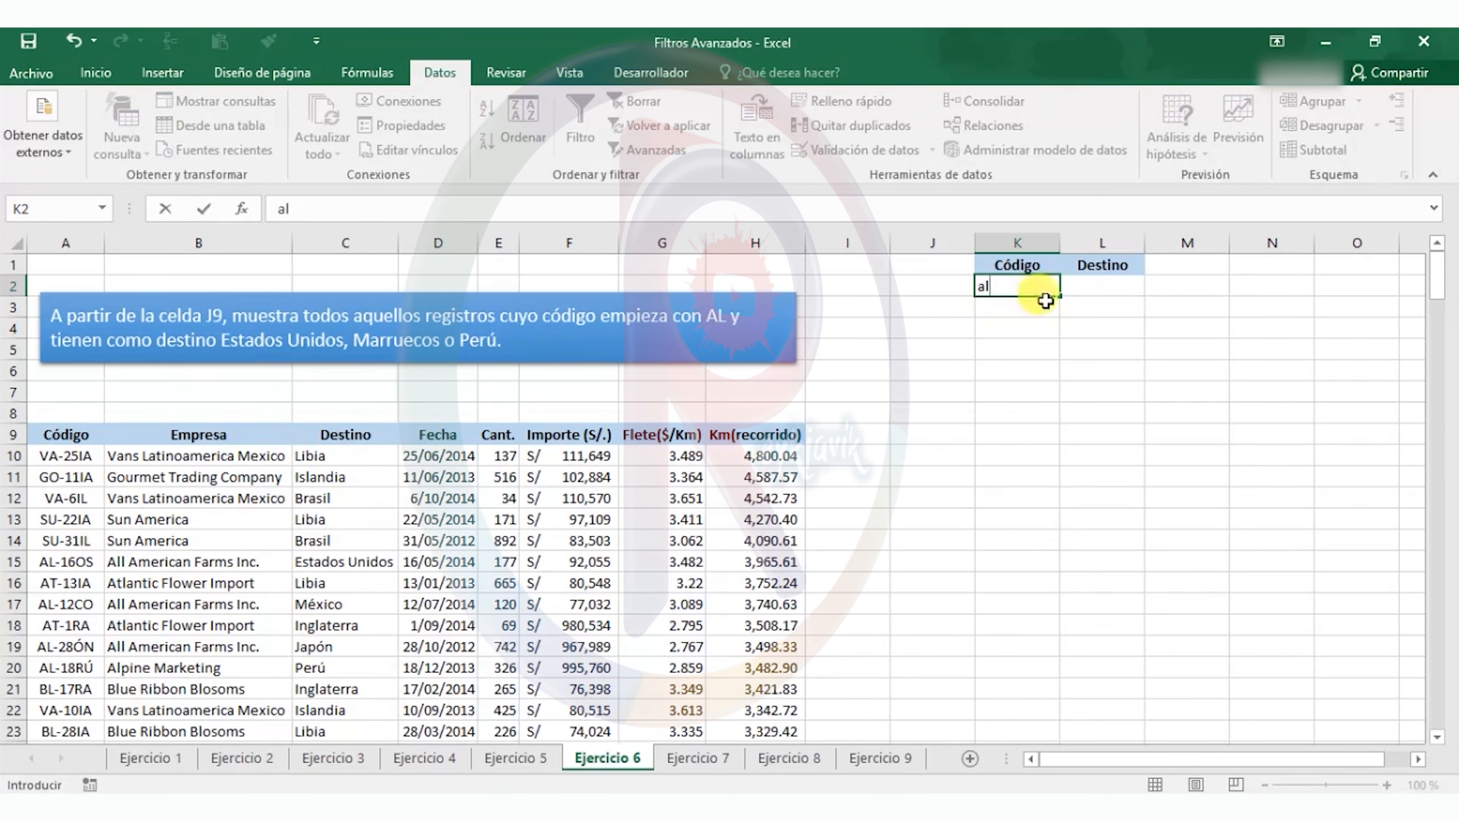
pyautogui.click(1100, 285)
pyautogui.write('e')
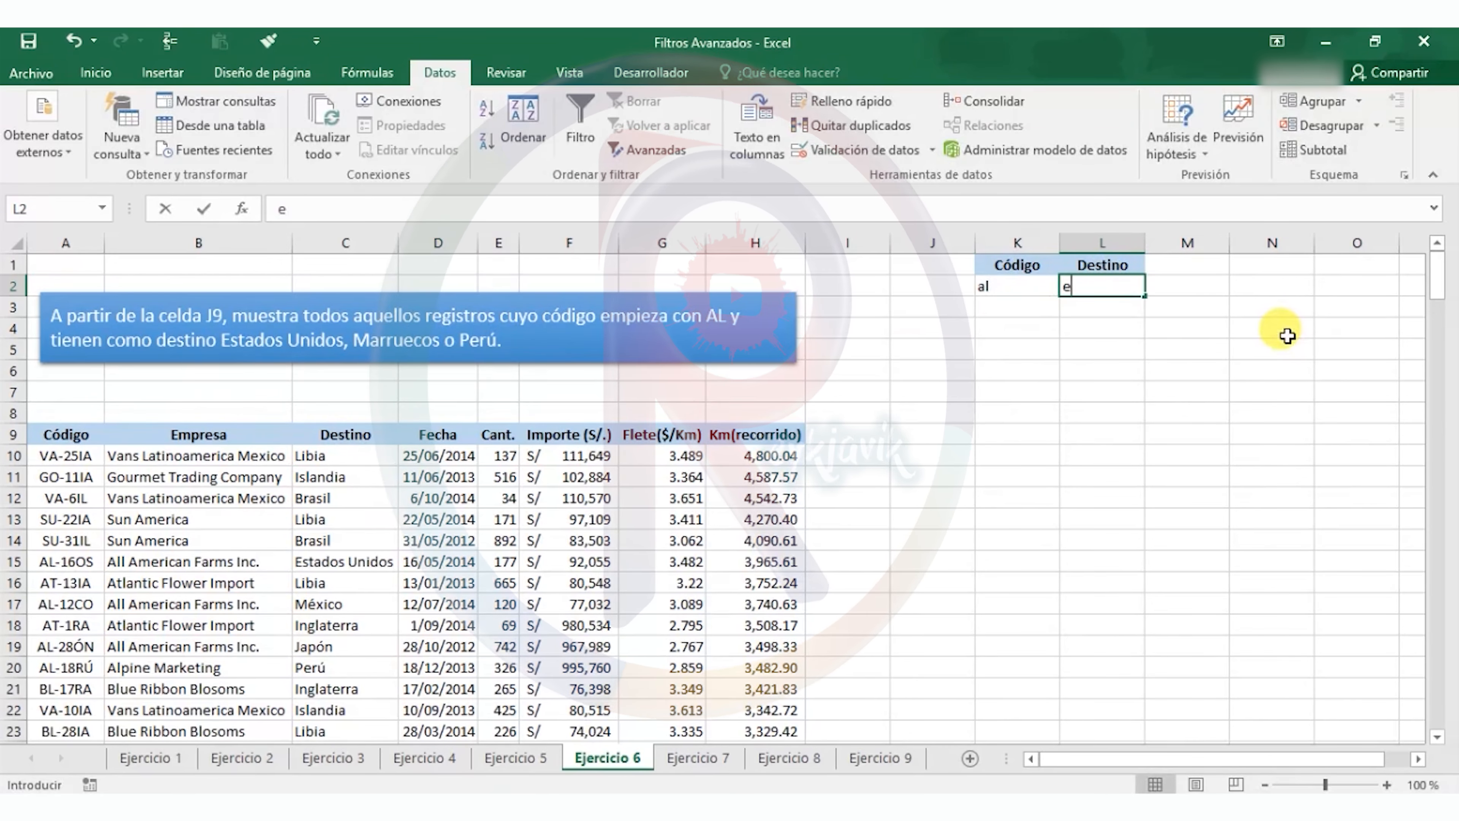
pyautogui.write('st')
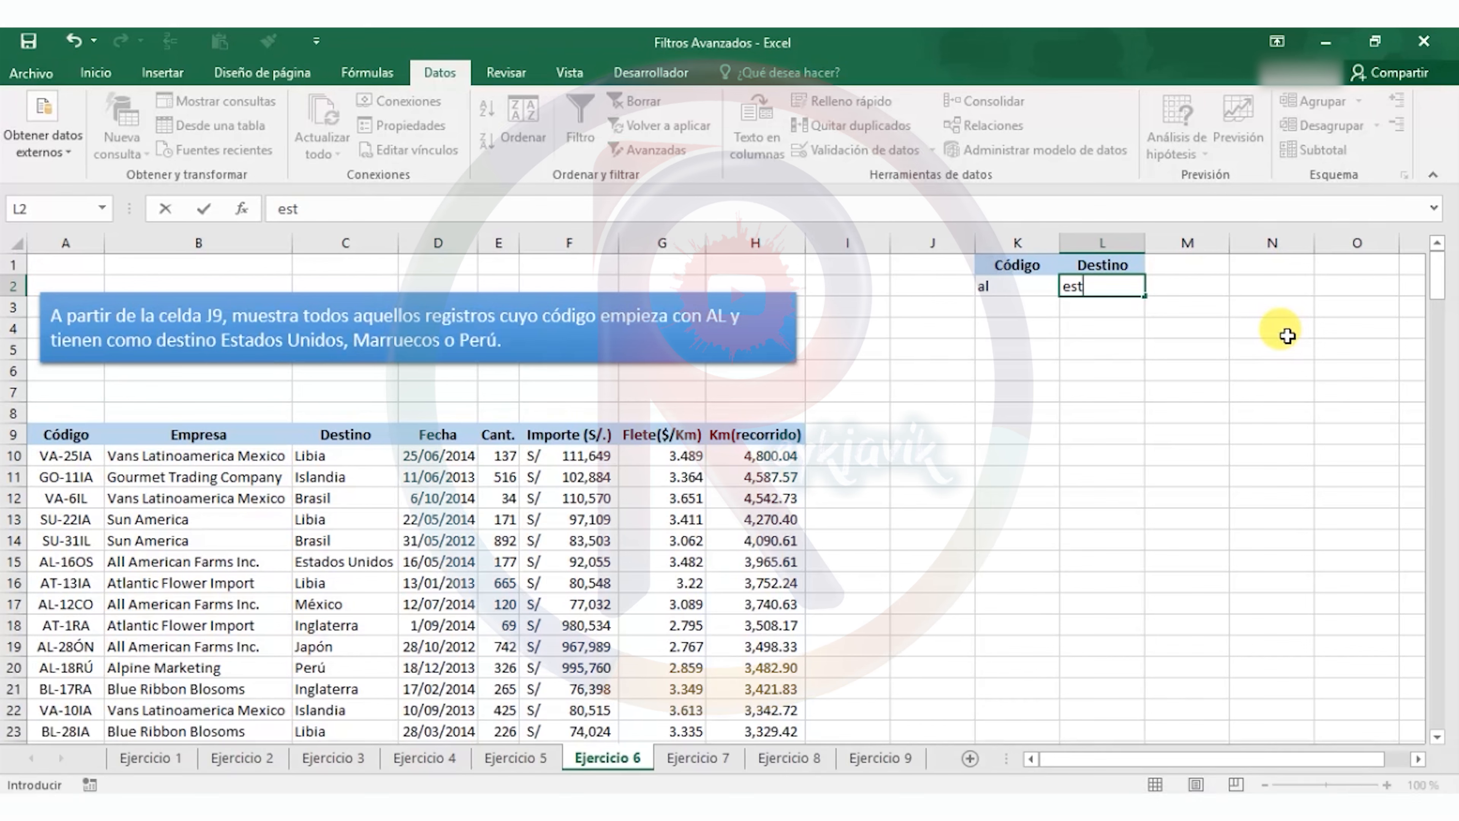
pyautogui.press('Return')
pyautogui.write('ma')
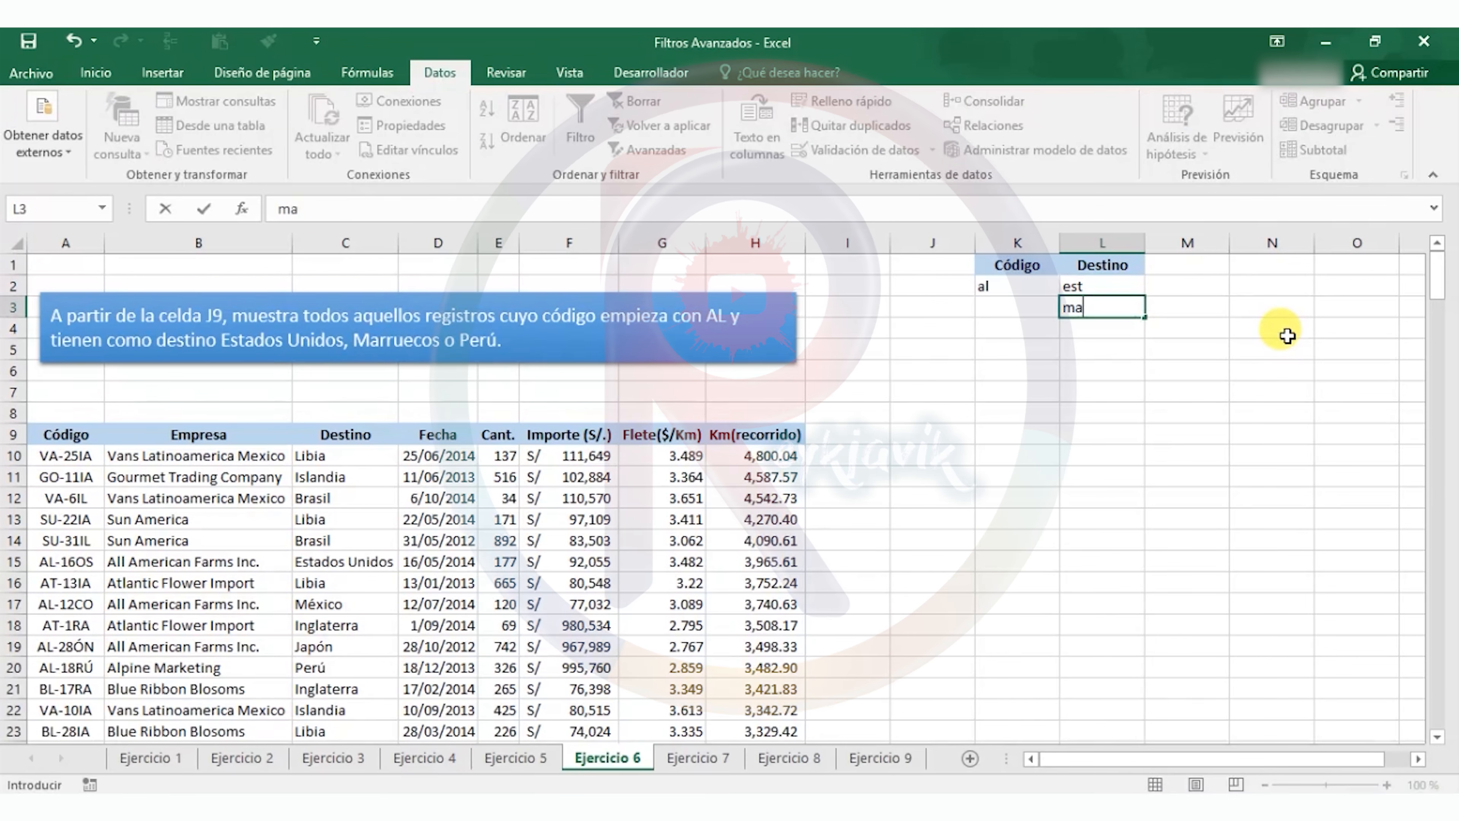
pyautogui.write('rrue')
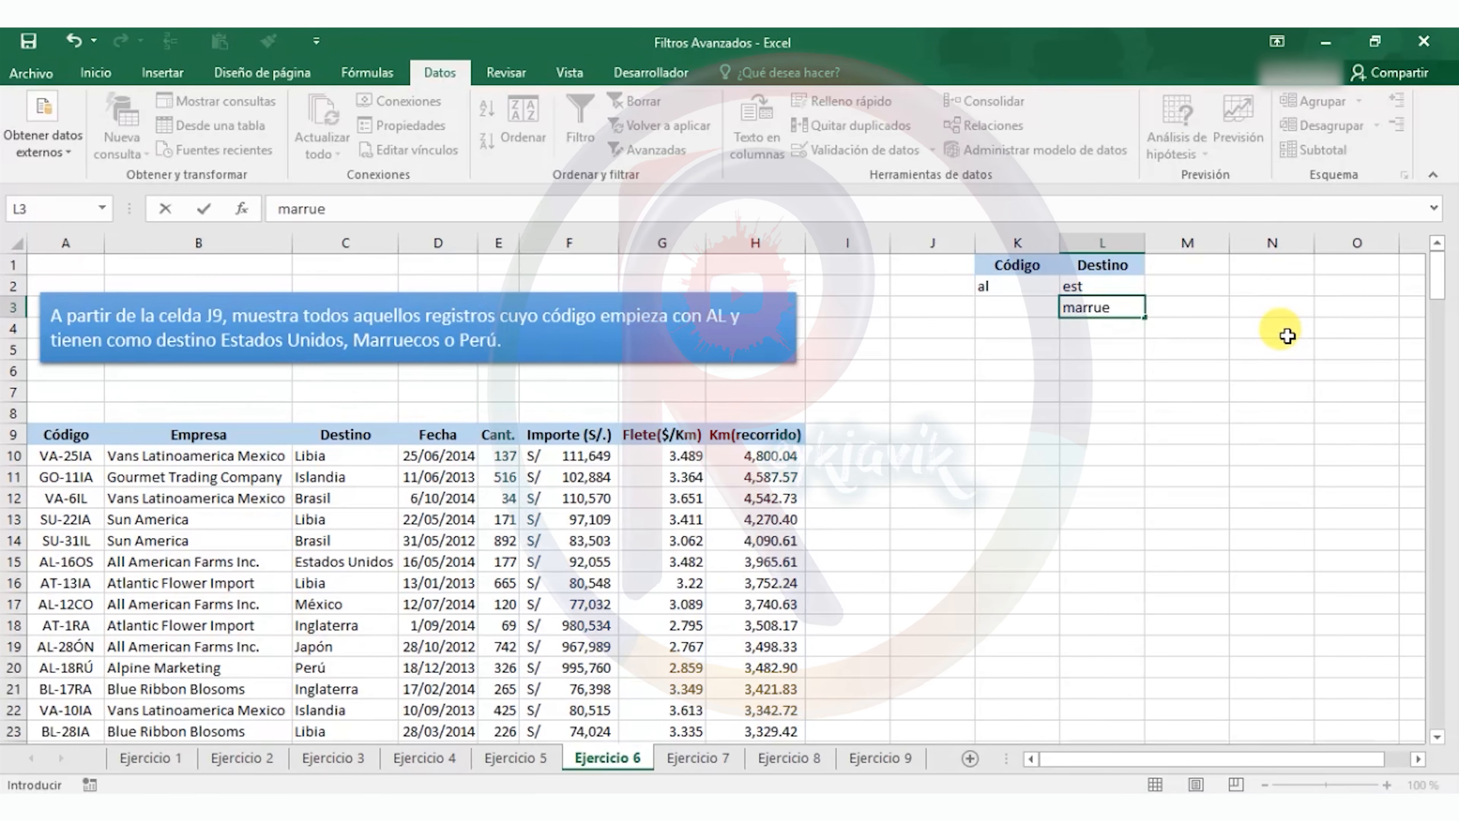
pyautogui.press('Return')
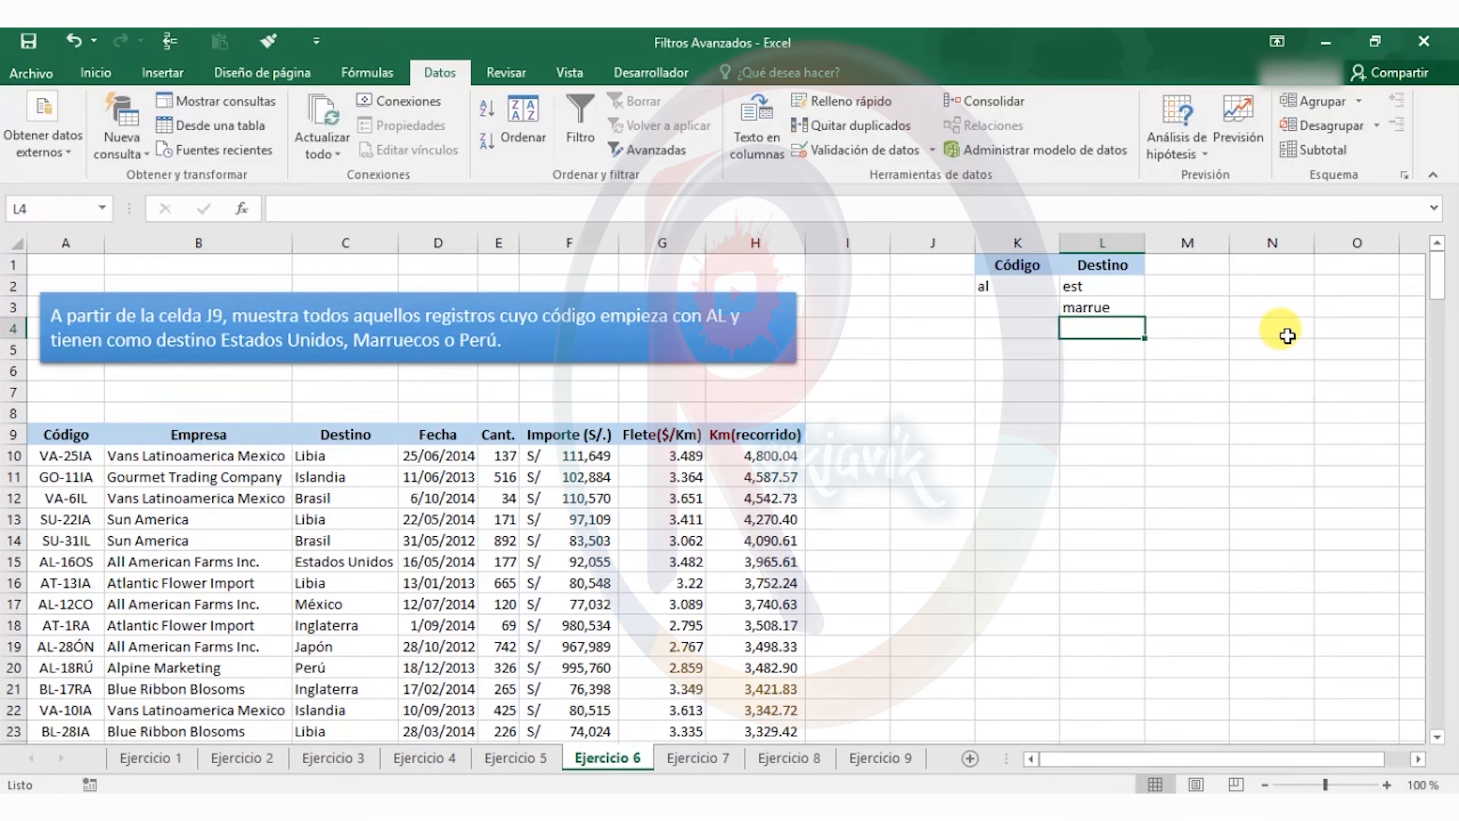
pyautogui.write('per')
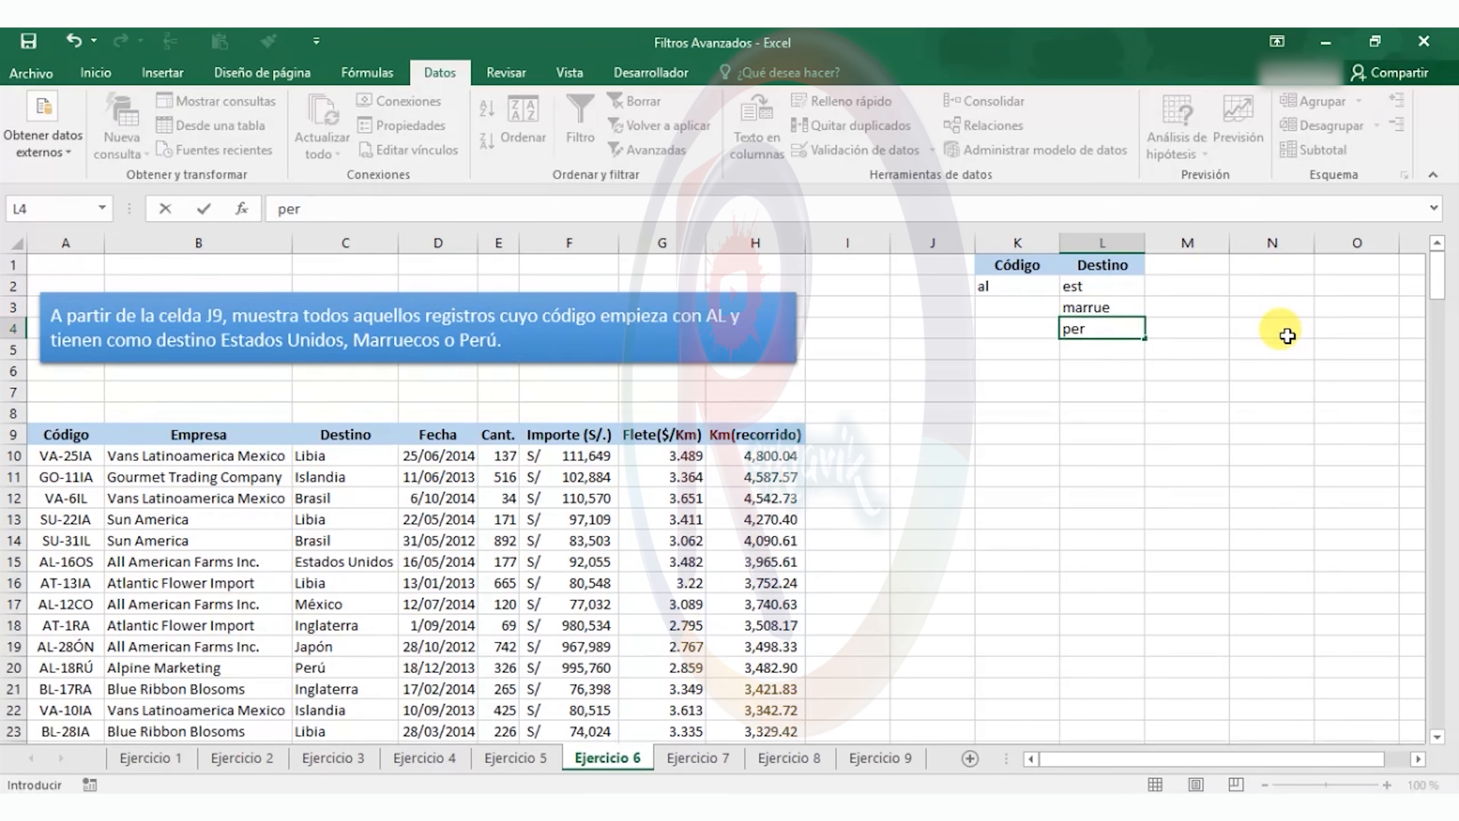
pyautogui.press('Return')
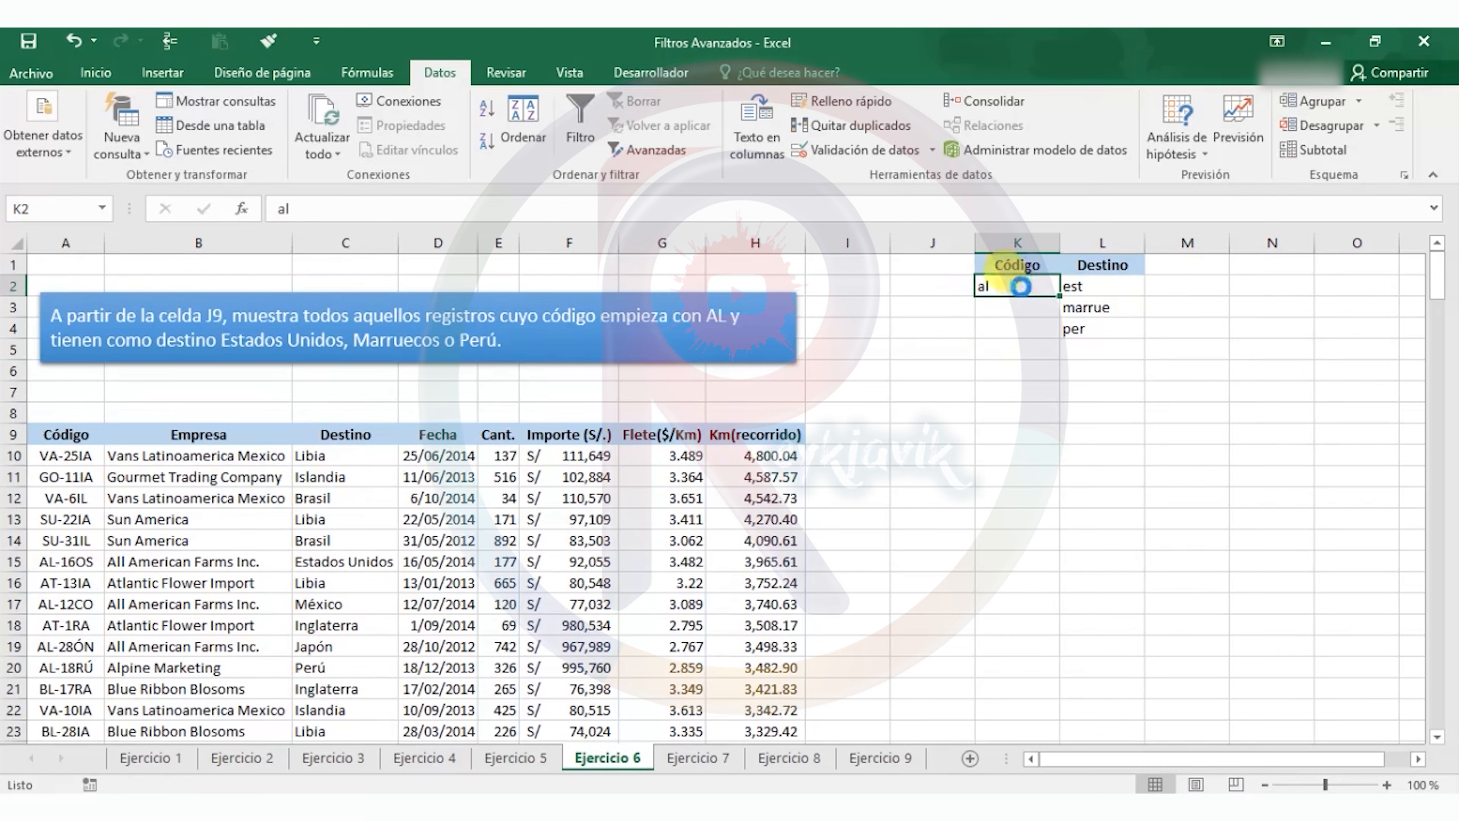
pyautogui.hotkey('ctrl', 'c')
pyautogui.click(1017, 309)
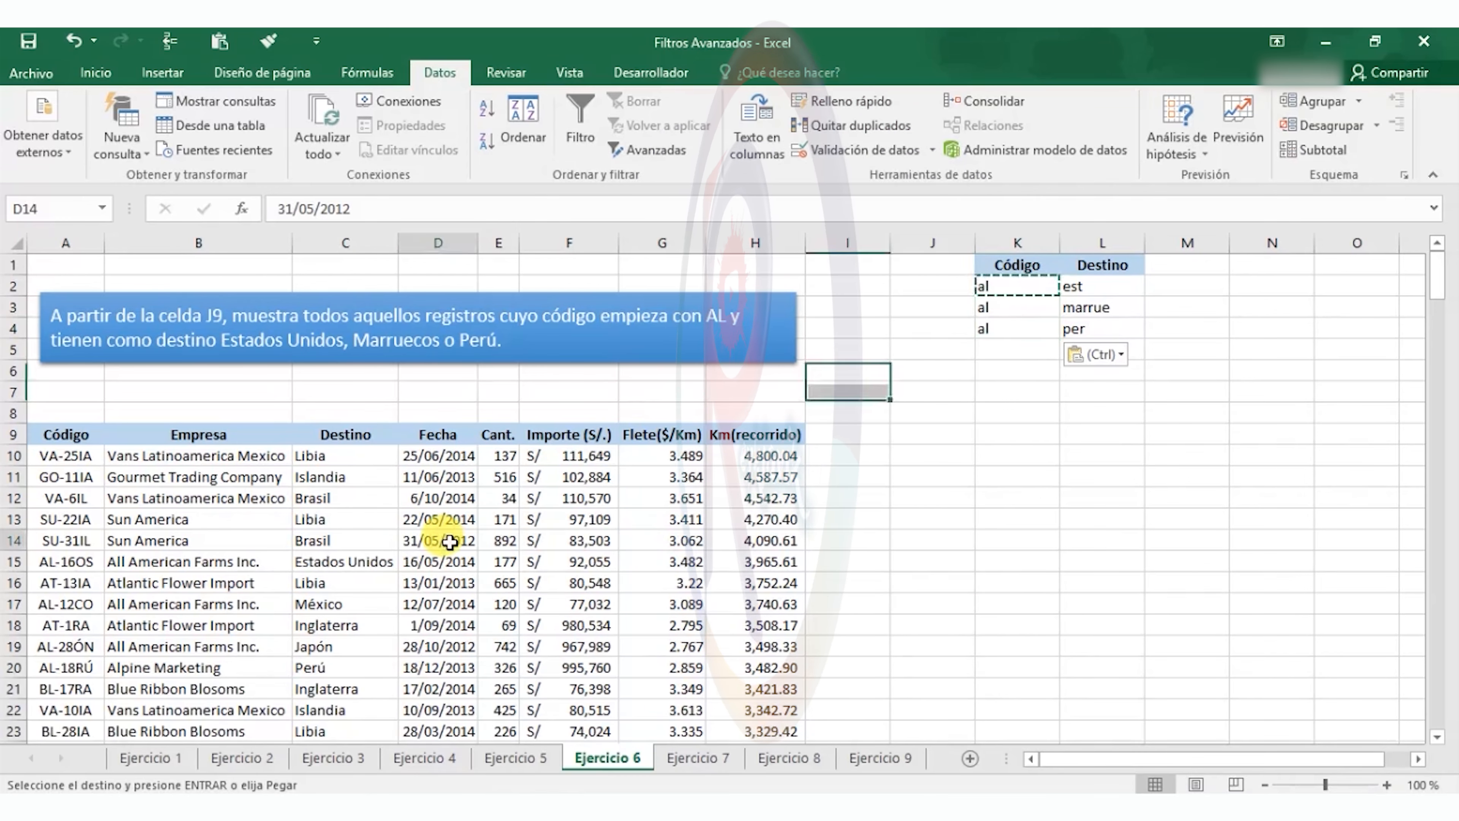
# Step: Run an advanced filter on the Ejercicio 6 list A9:H224, copying unique records only to J9 with criteria range K1:L4
pyautogui.click(661, 151)
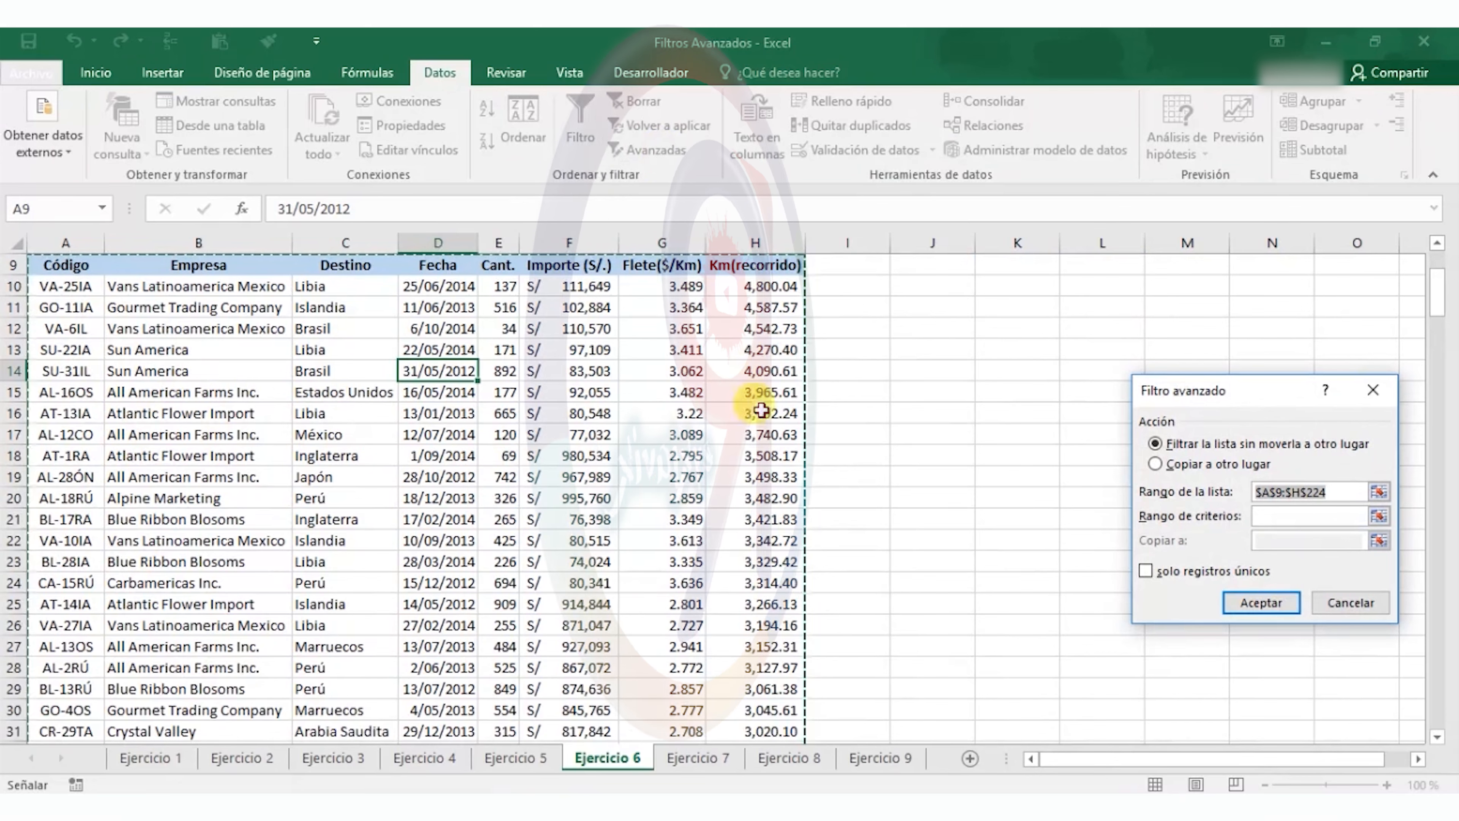
pyautogui.scroll(3, 651, 472)
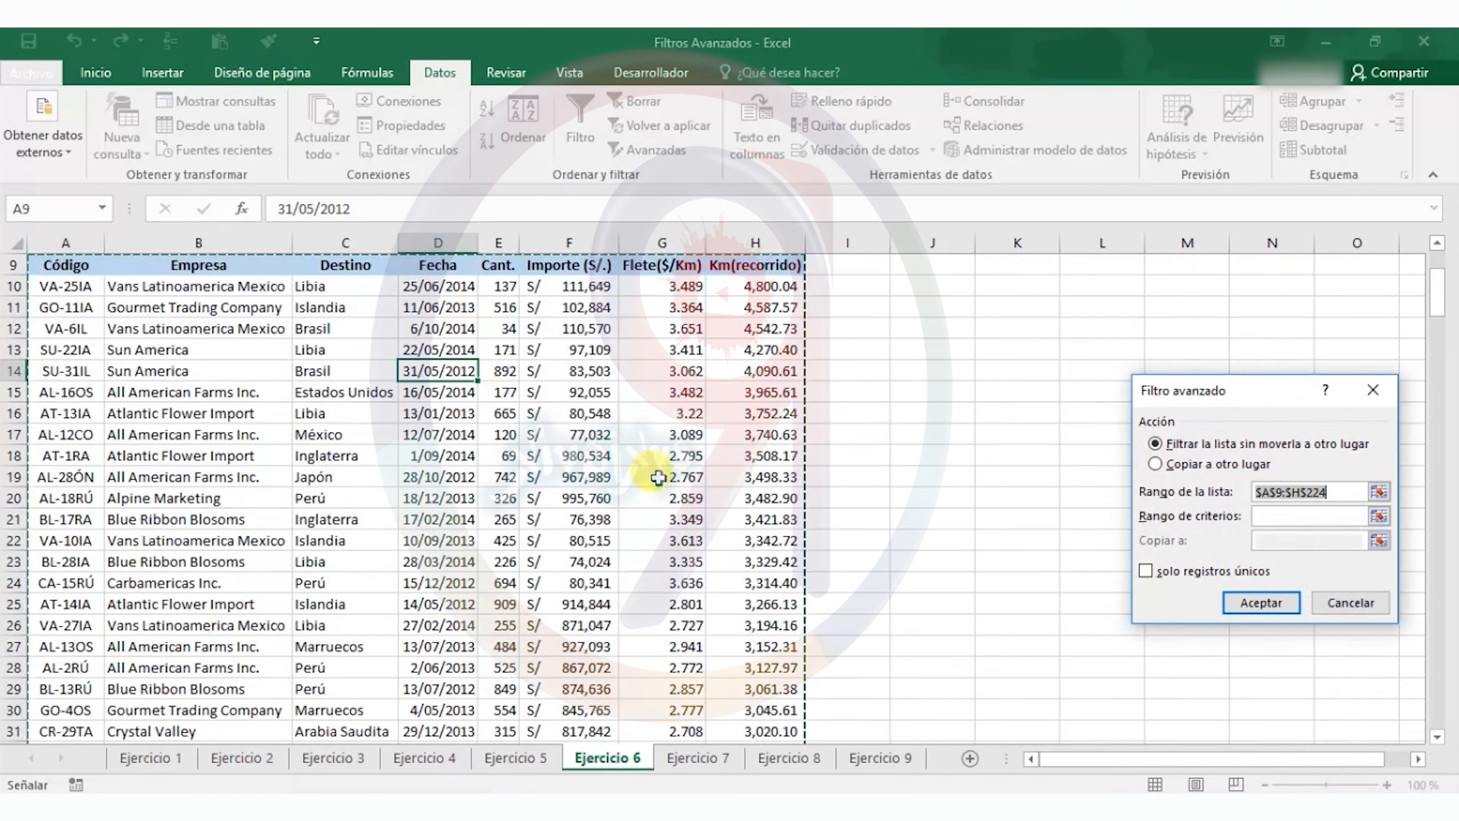
pyautogui.scroll(3, 658, 477)
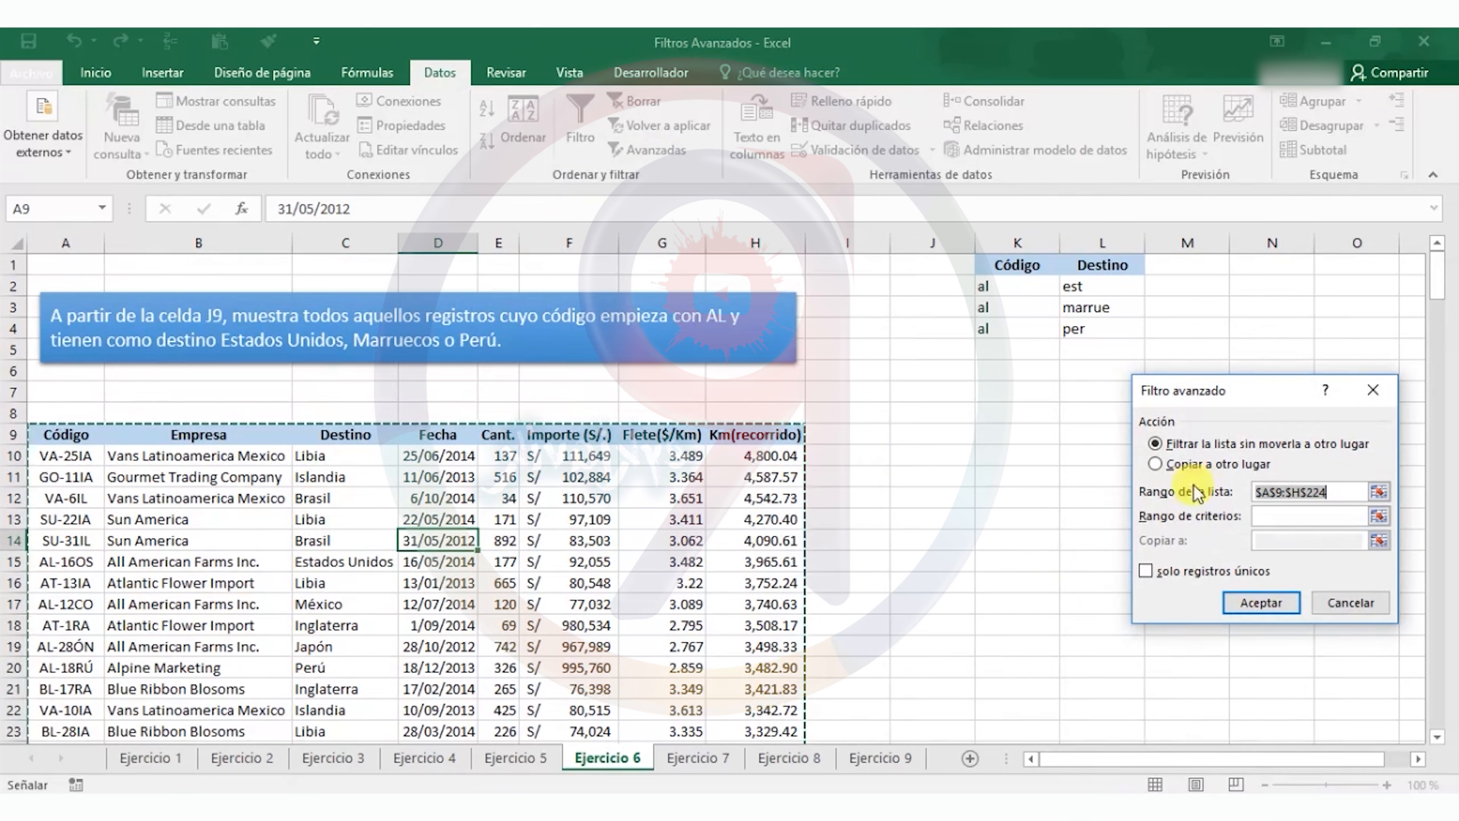
pyautogui.click(1199, 464)
pyautogui.click(1279, 516)
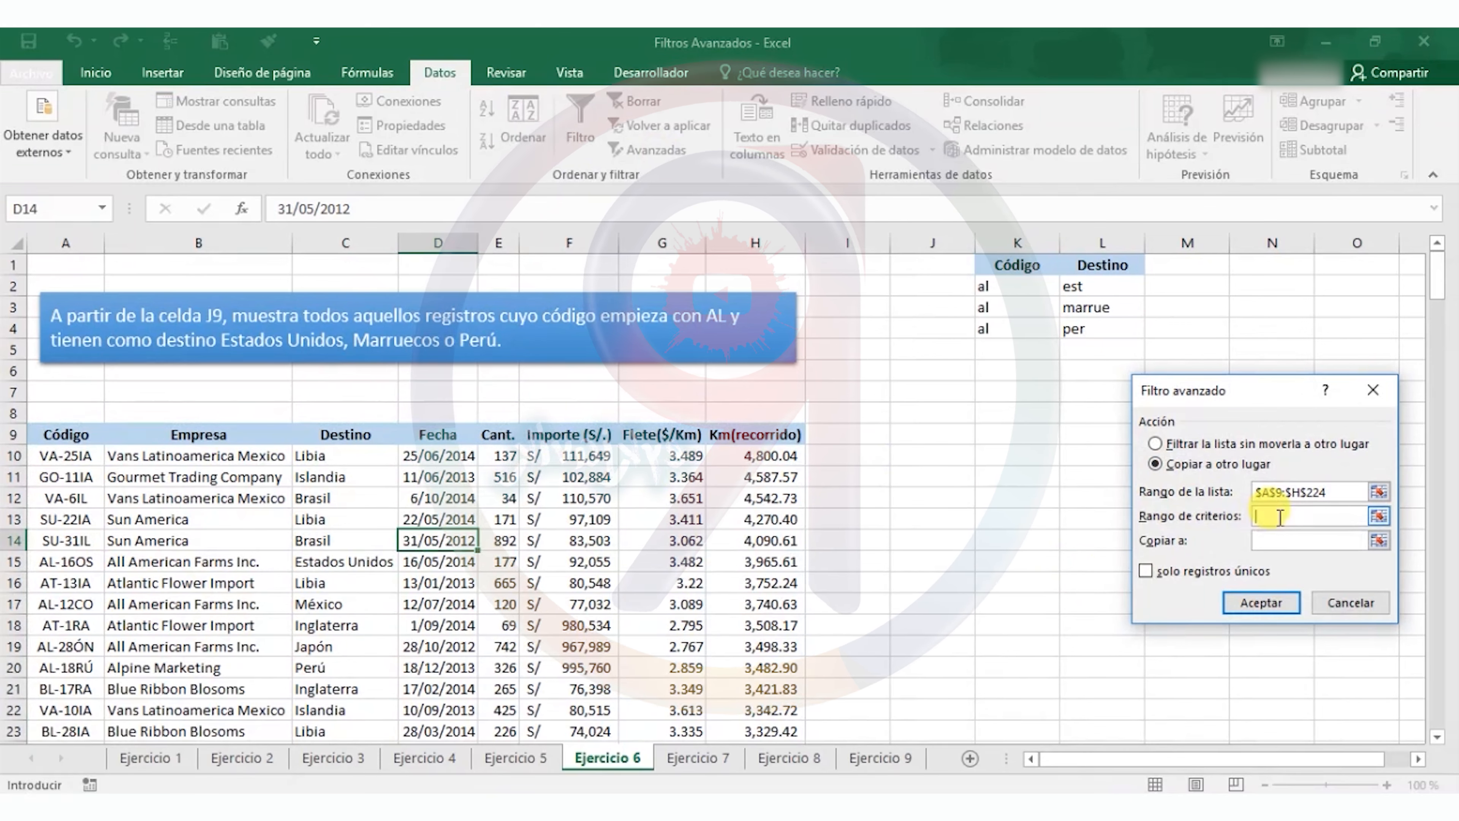
pyautogui.moveTo(1011, 265); pyautogui.dragTo(1077, 331)
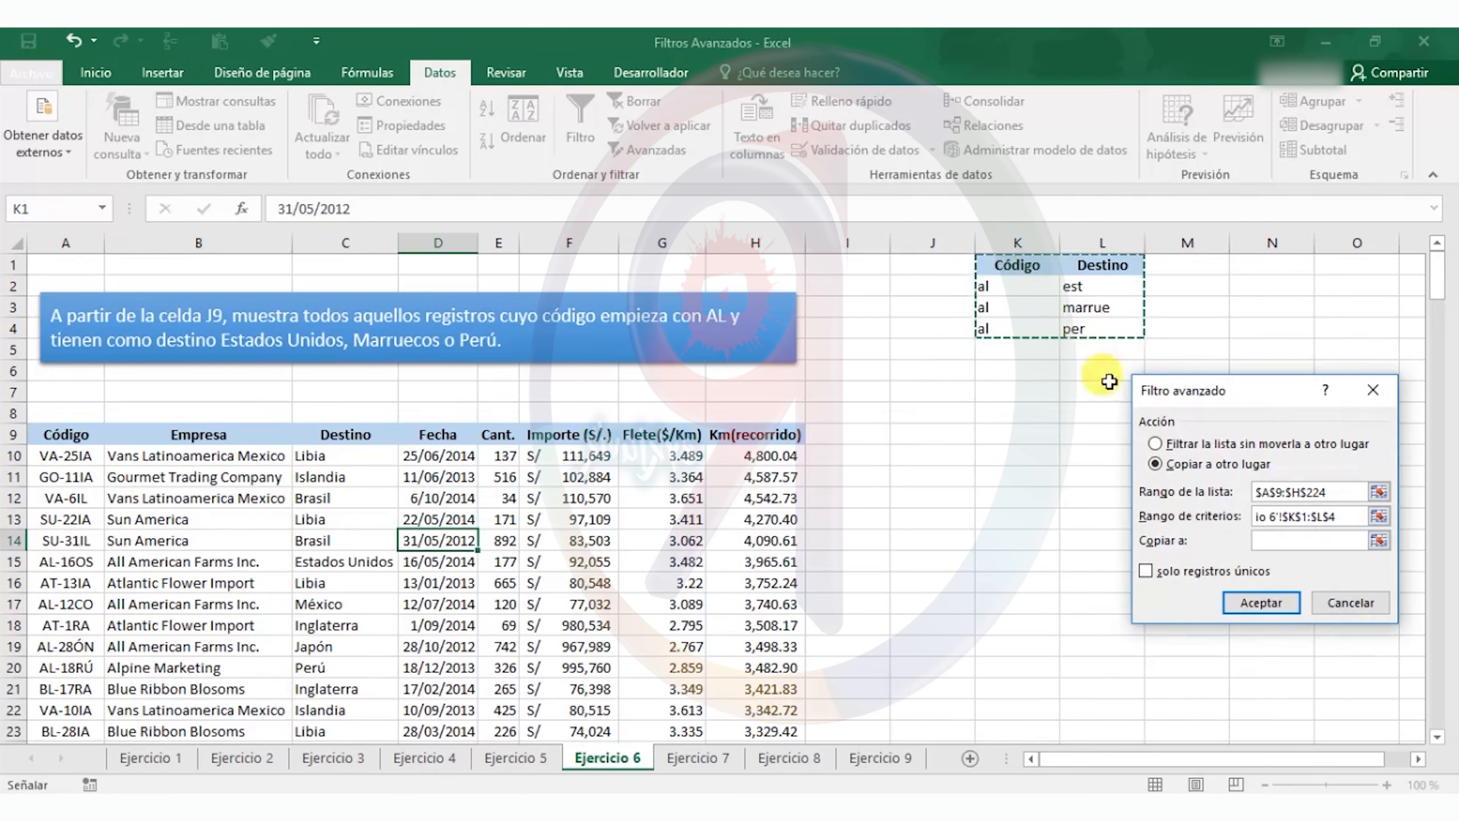
pyautogui.click(1260, 539)
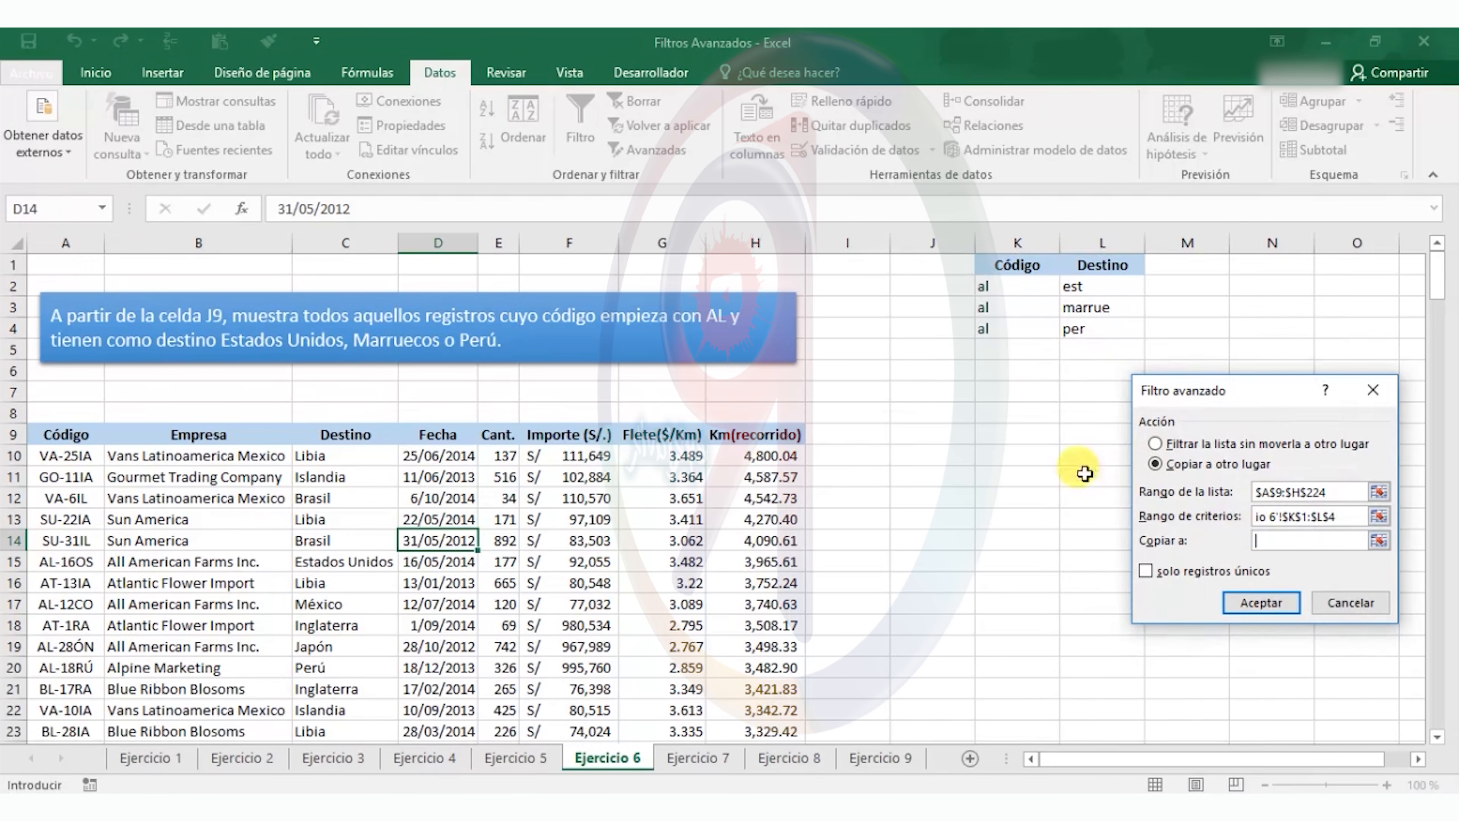
pyautogui.click(946, 434)
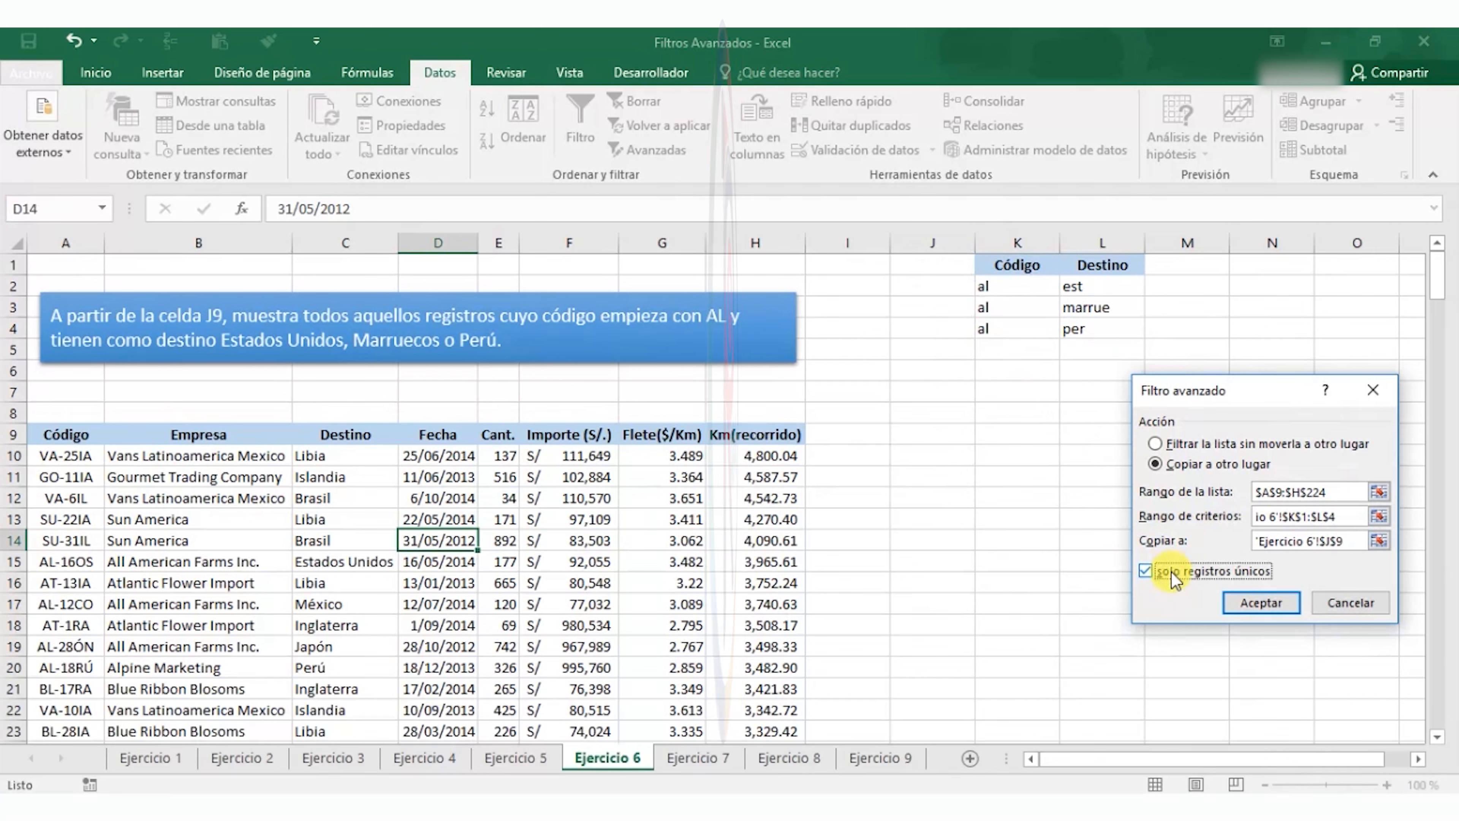
pyautogui.click(1248, 603)
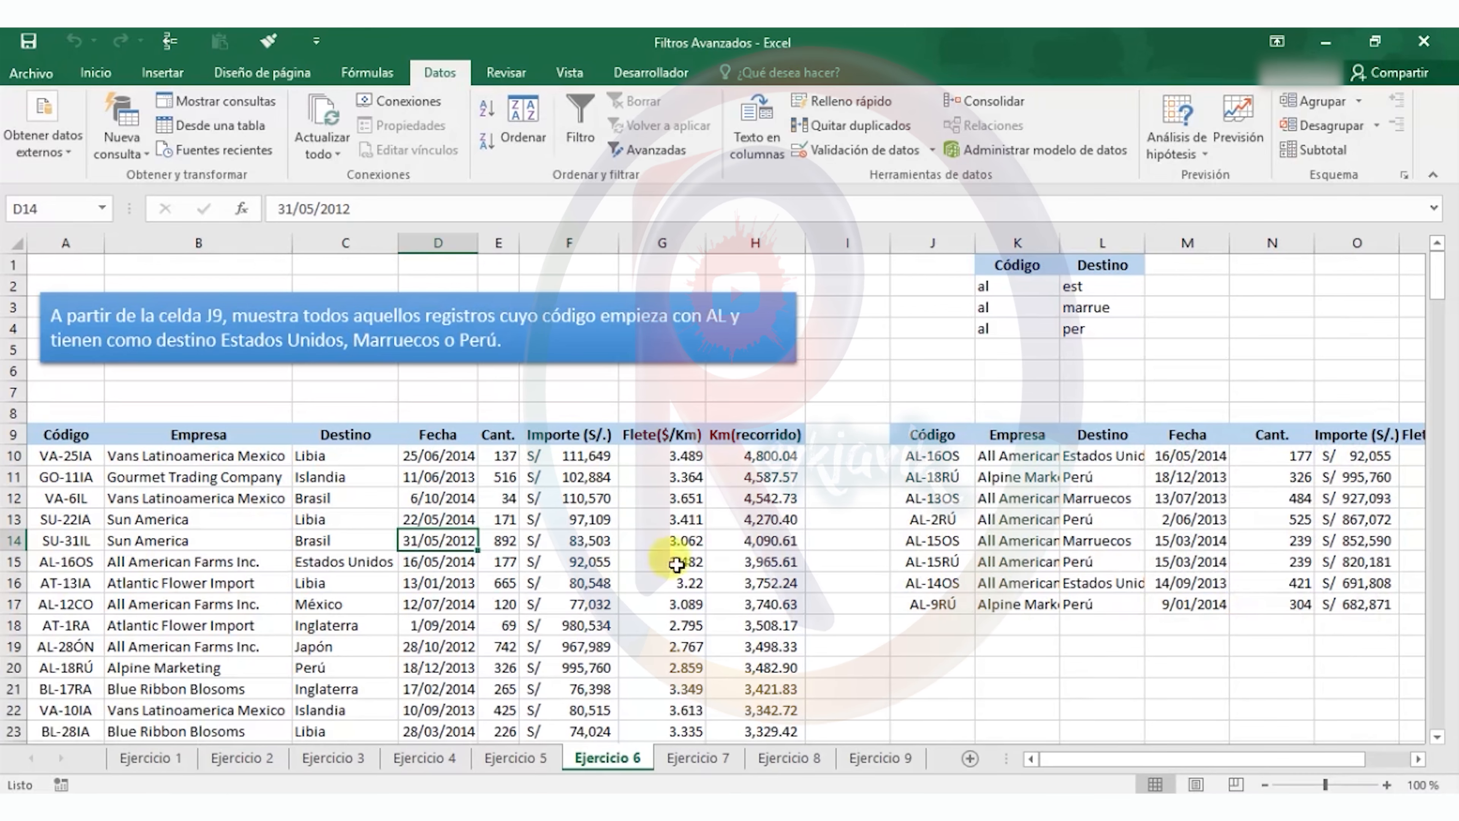
# Step: On the Ejercicio 7 sheet, copy the Código, Fecha and Km(recorrido) headers from A9, D9 and H9 into J1:L1
pyautogui.click(711, 758)
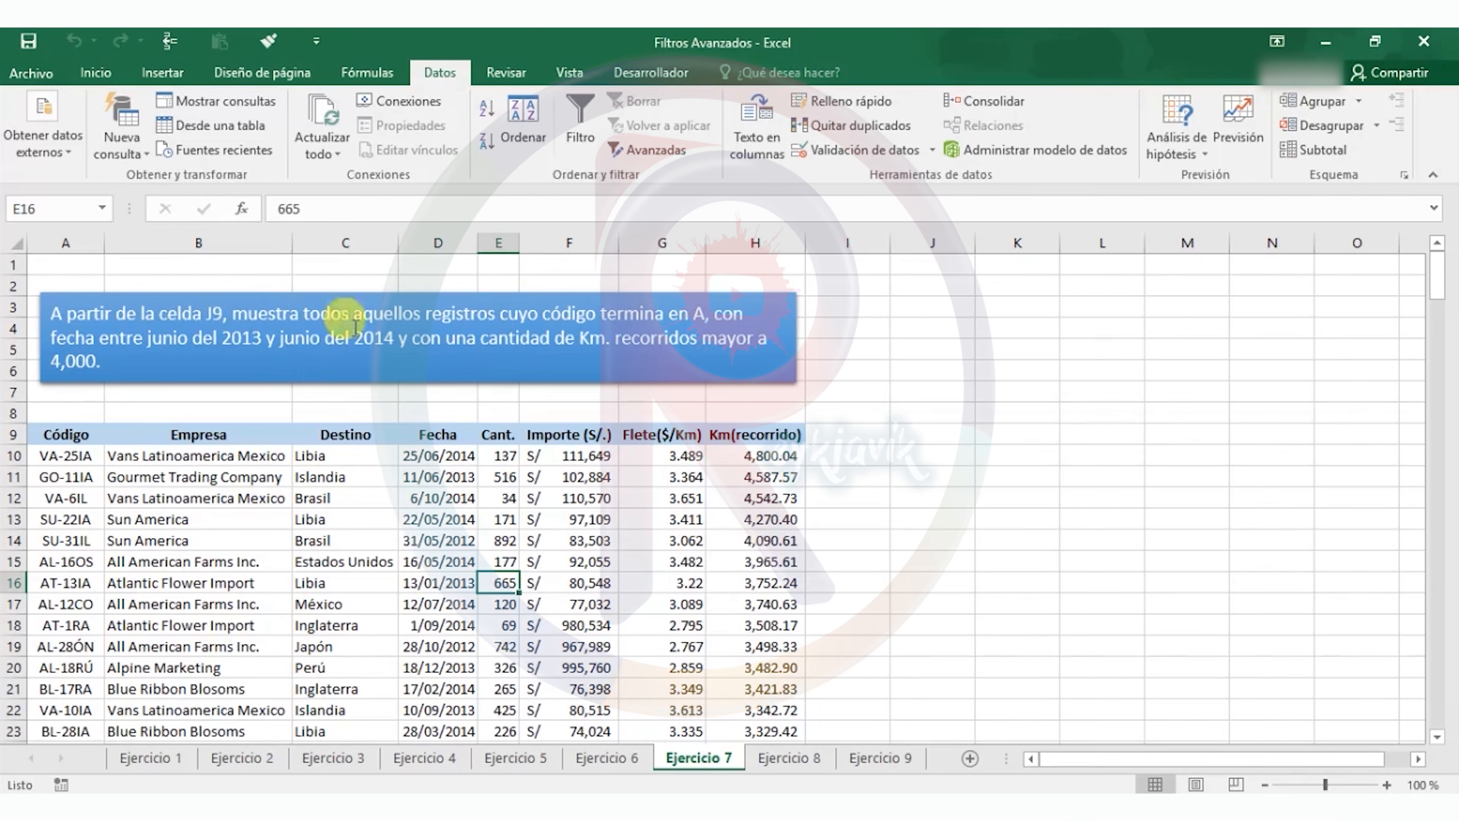
pyautogui.click(60, 431)
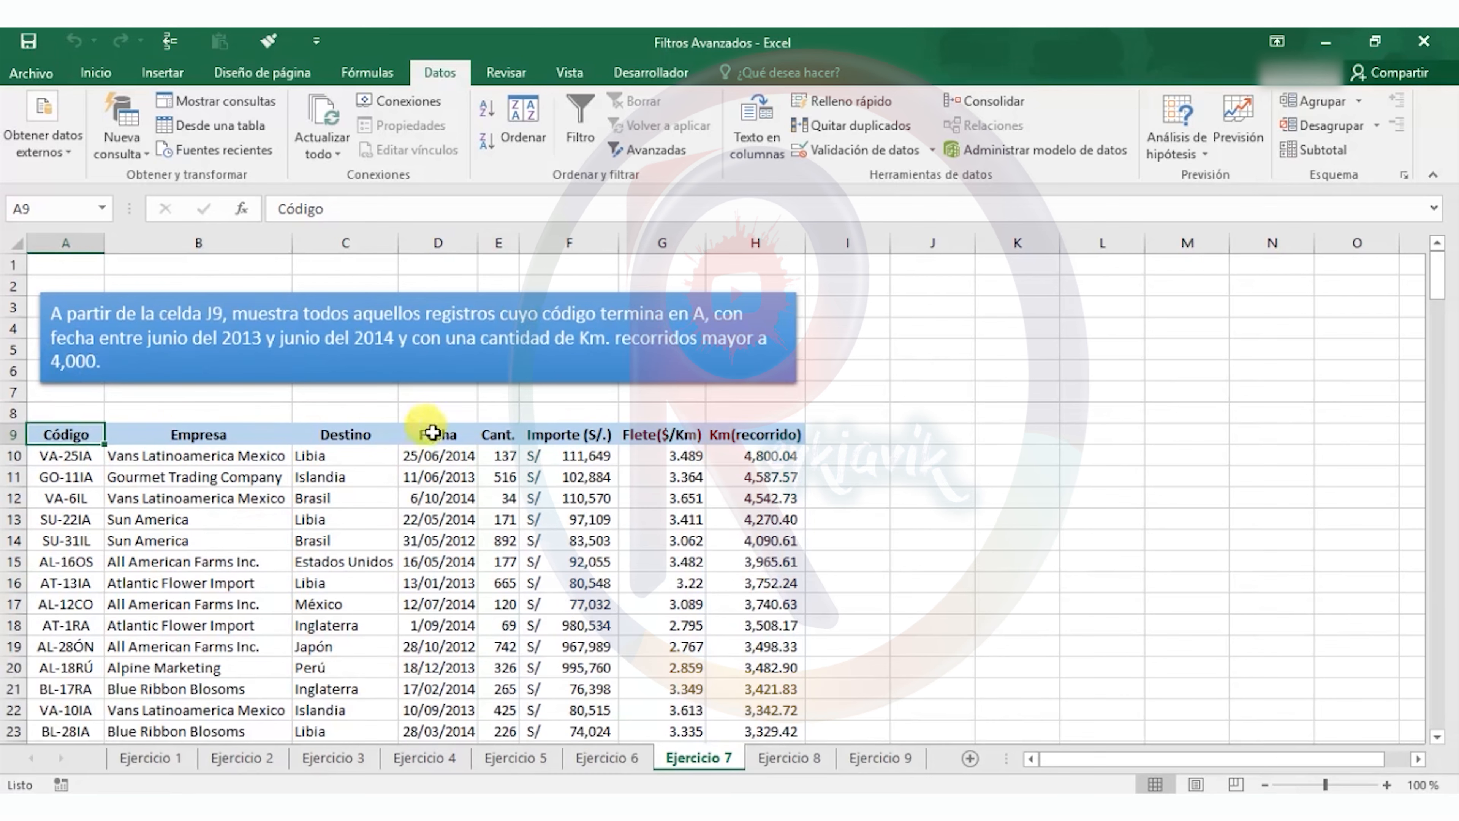
pyautogui.keyDown('ctrl'); pyautogui.click(456, 436); pyautogui.keyUp('ctrl')
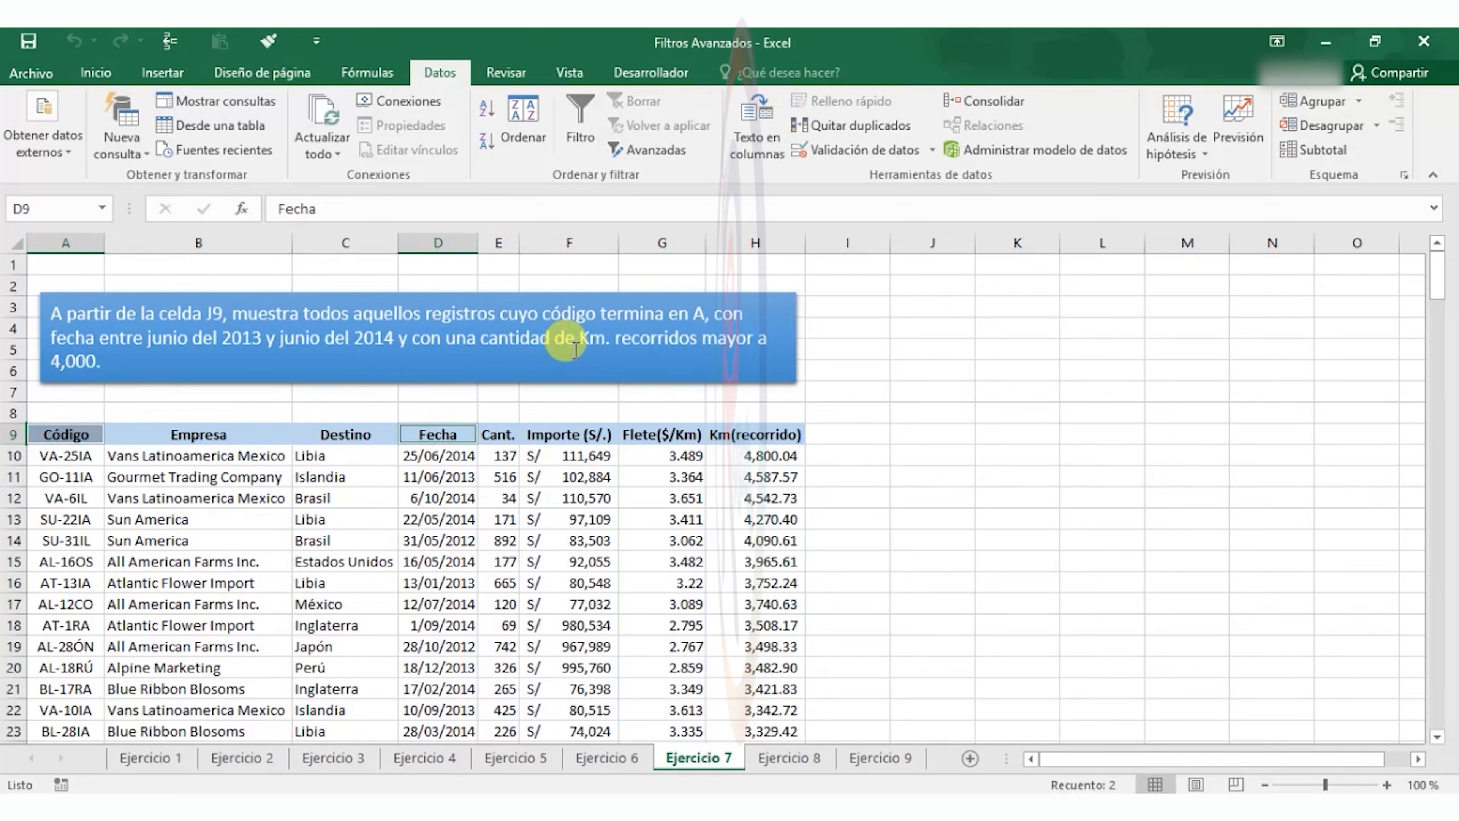
pyautogui.keyDown('ctrl'); pyautogui.click(750, 435); pyautogui.keyUp('ctrl')
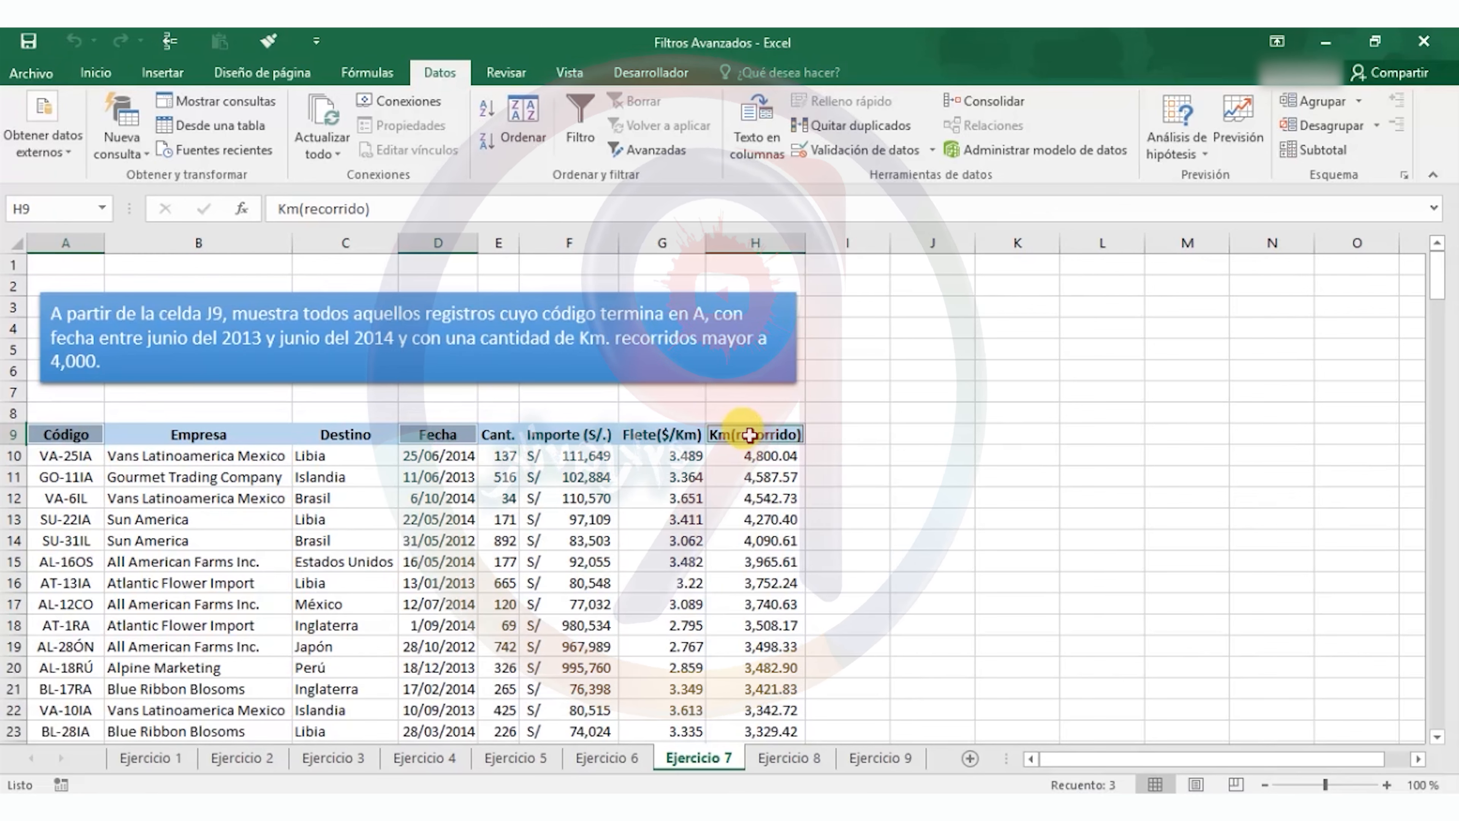
pyautogui.hotkey('ctrl', 'c')
pyautogui.click(941, 262)
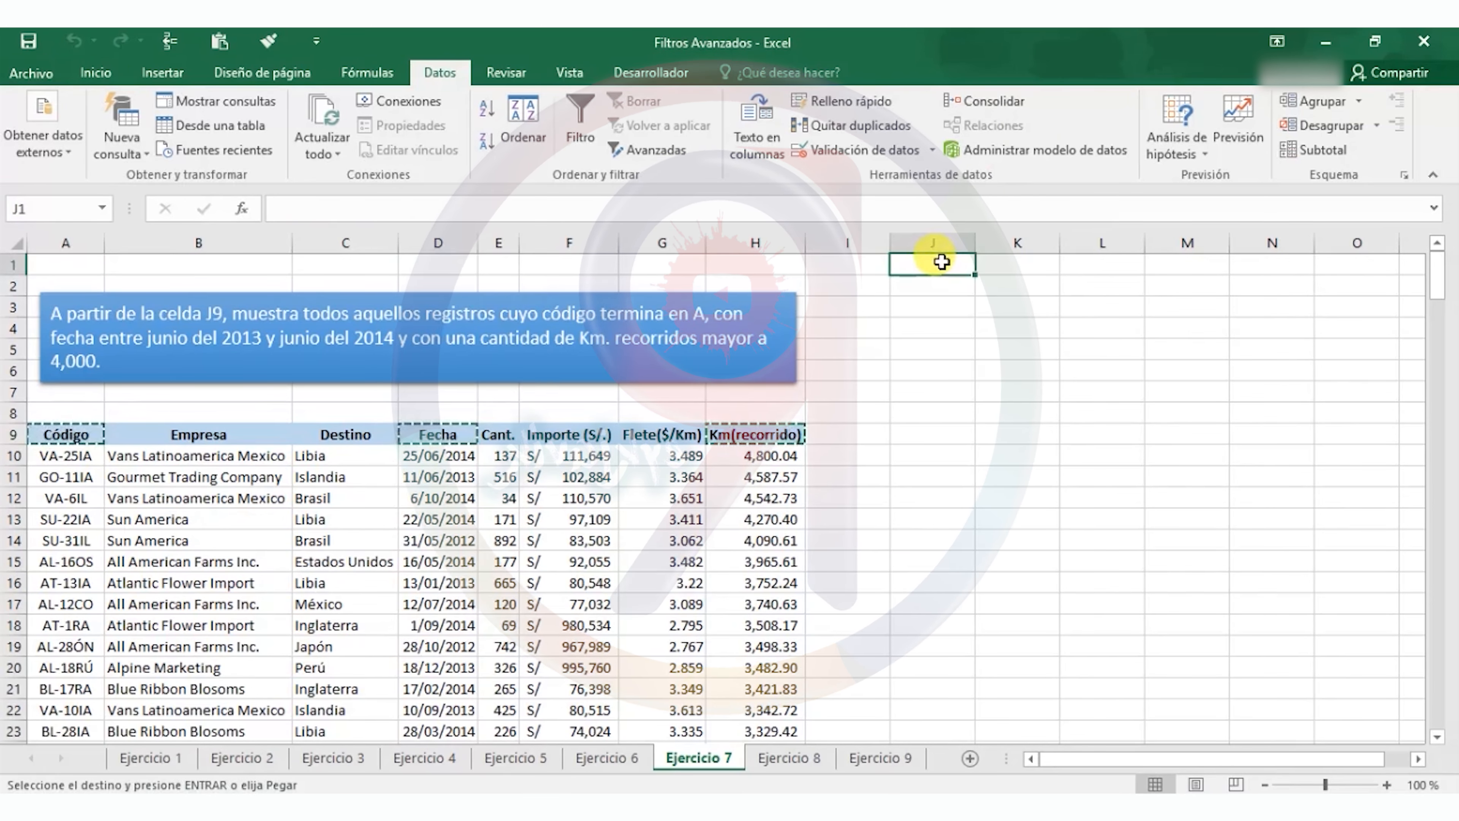
pyautogui.hotkey('ctrl', 'v')
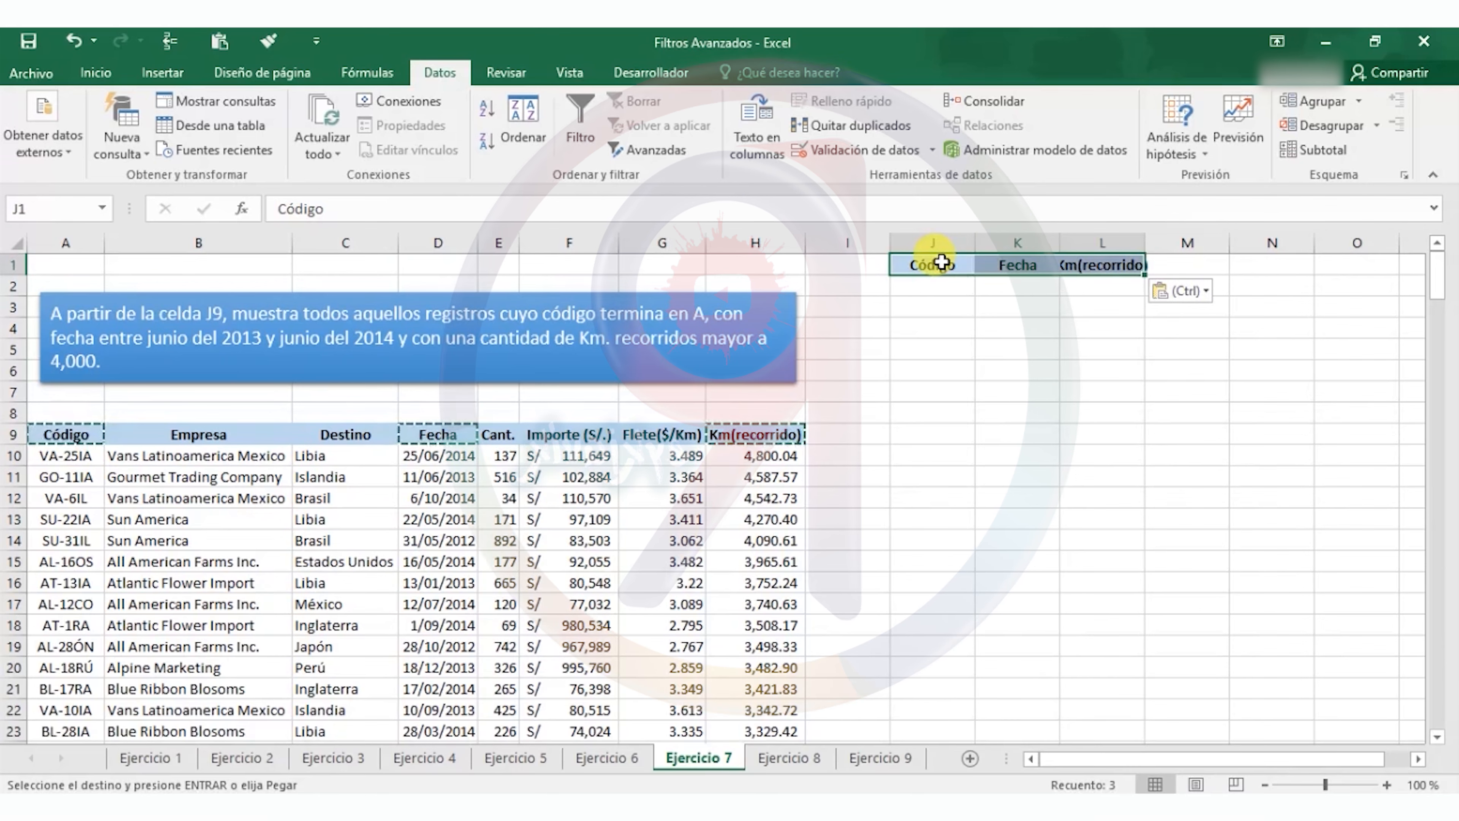
# Step: Move the Km(recorrido) header from L1 to M1 and duplicate the Fecha header from K1 into L1
pyautogui.click(1101, 265)
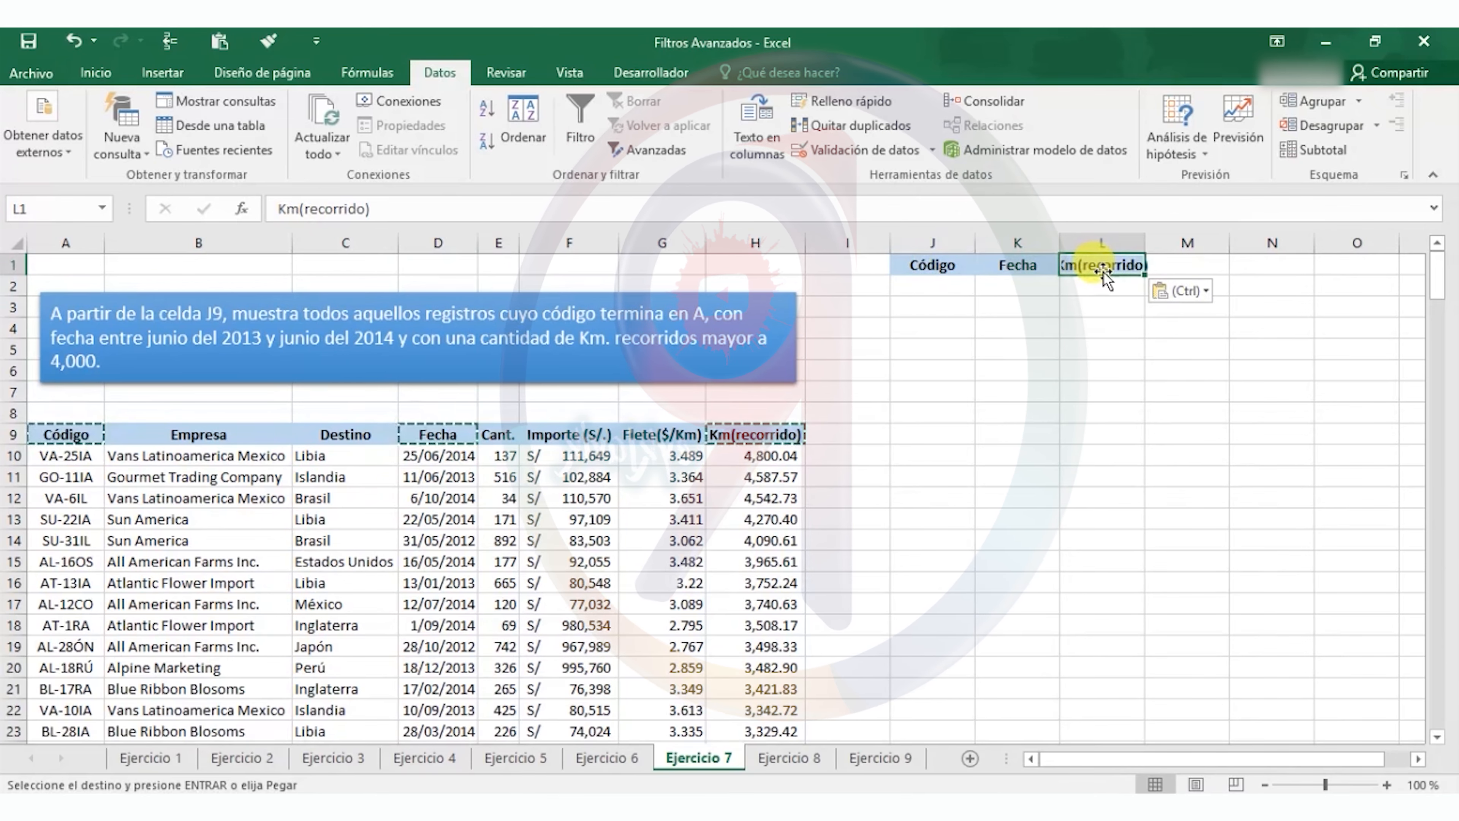
pyautogui.moveTo(1105, 276); pyautogui.dragTo(1182, 270)
pyautogui.click(1026, 263)
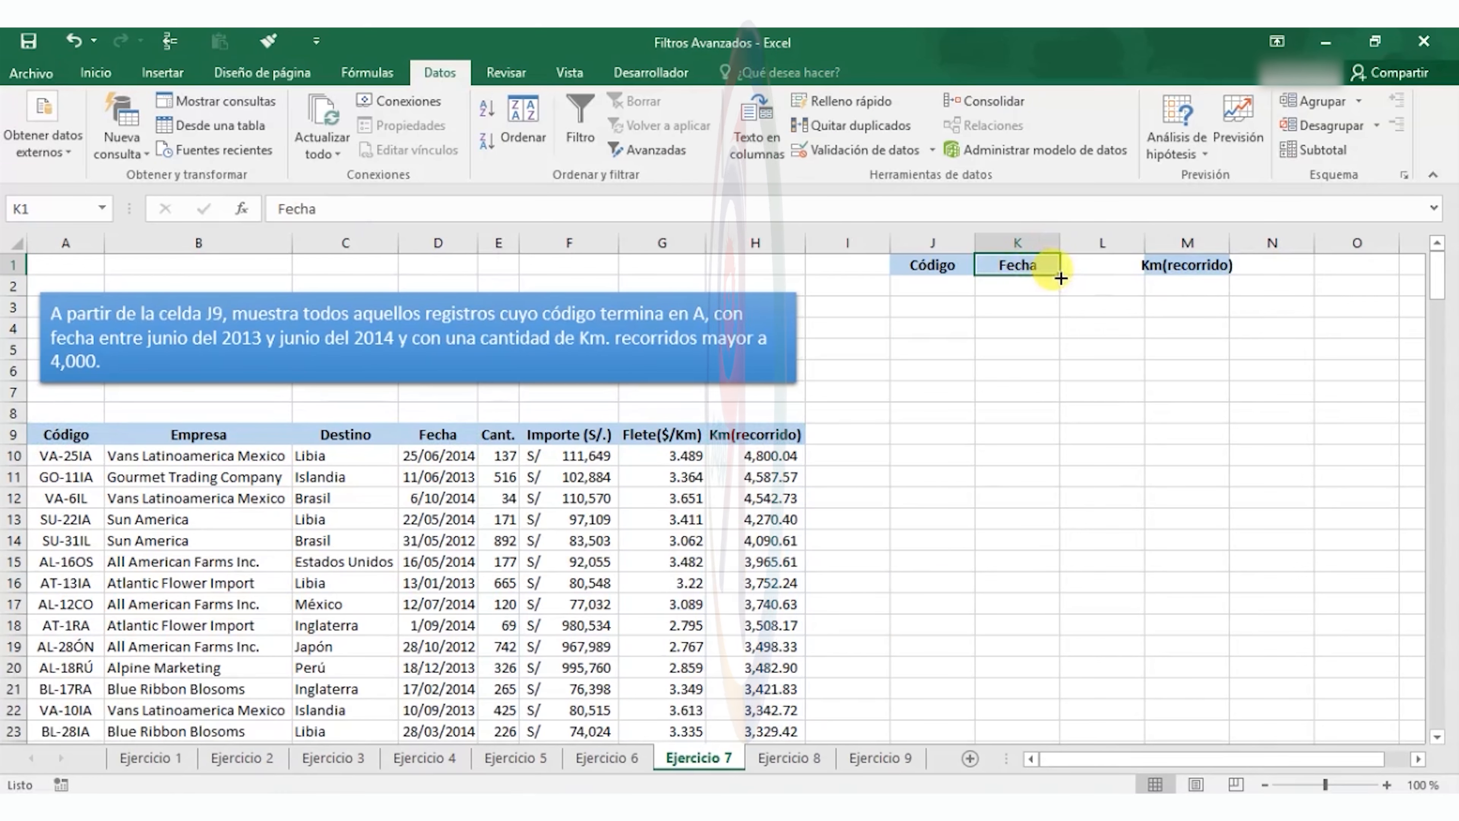
pyautogui.moveTo(1127, 283); pyautogui.dragTo(1124, 280)
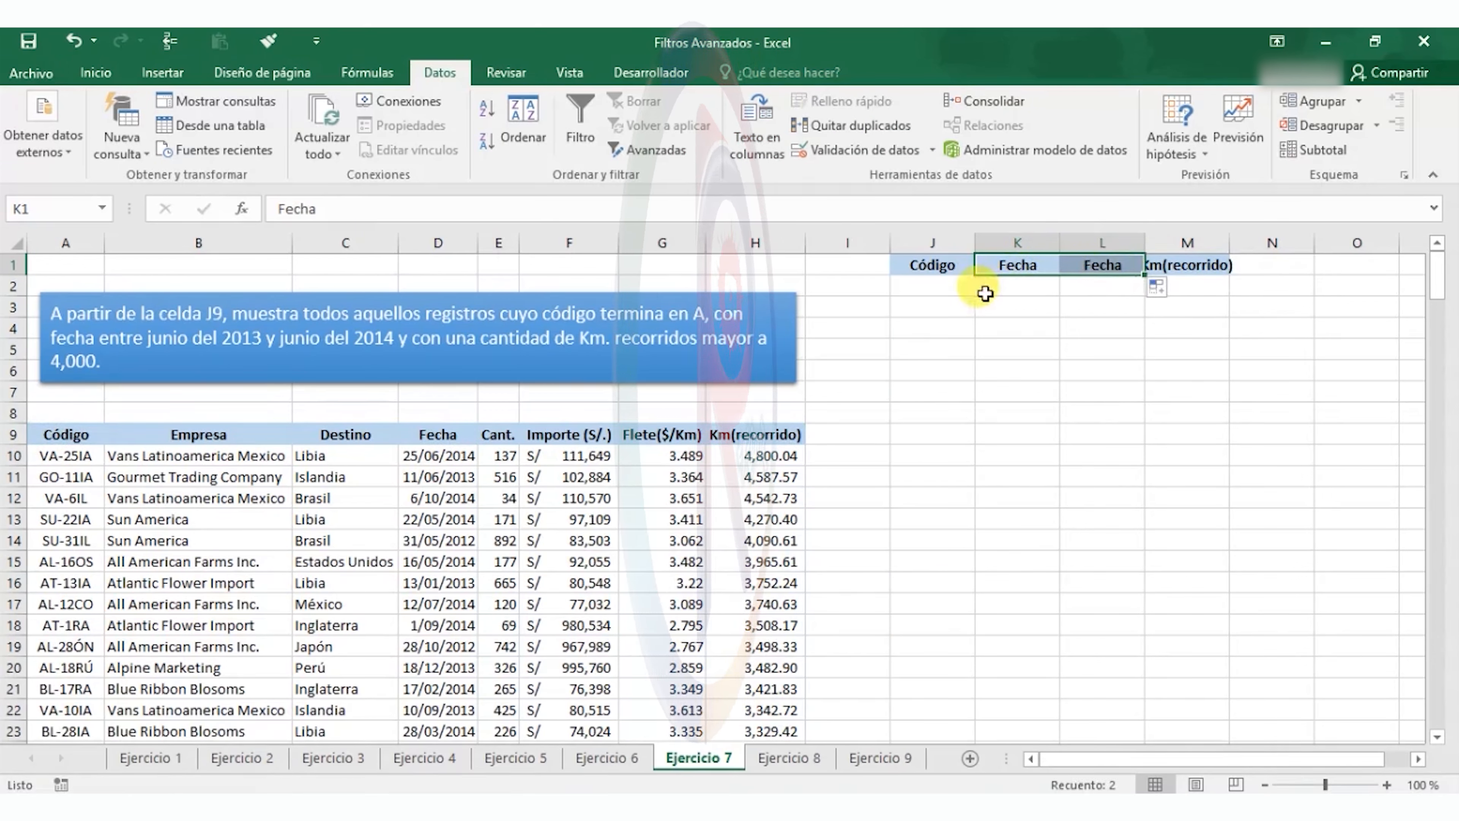
# Step: Enter the criteria *a under Código in J2 and >=1/6/2013 under the first Fecha in K2
pyautogui.click(923, 285)
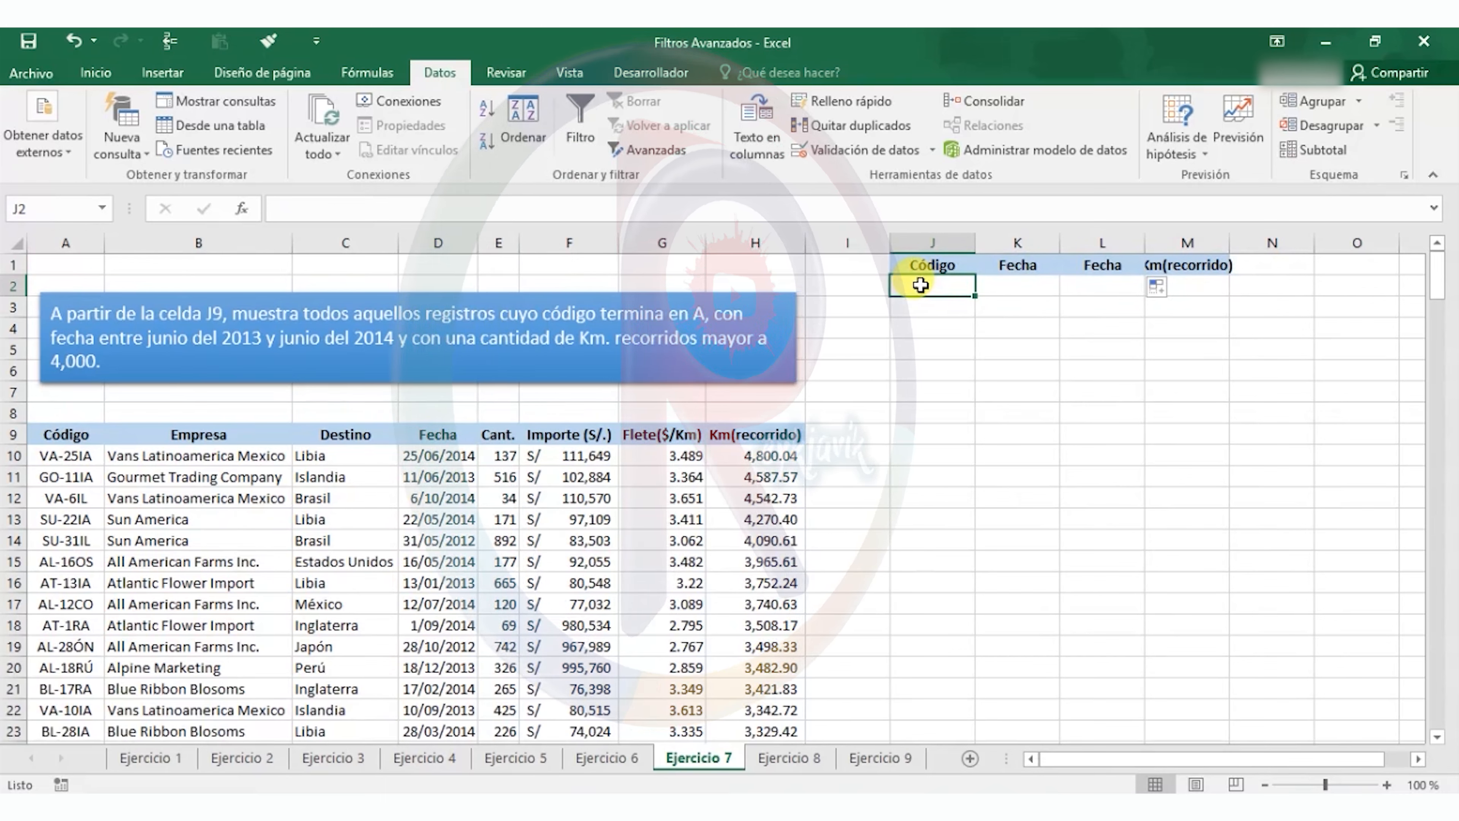
pyautogui.write('*')
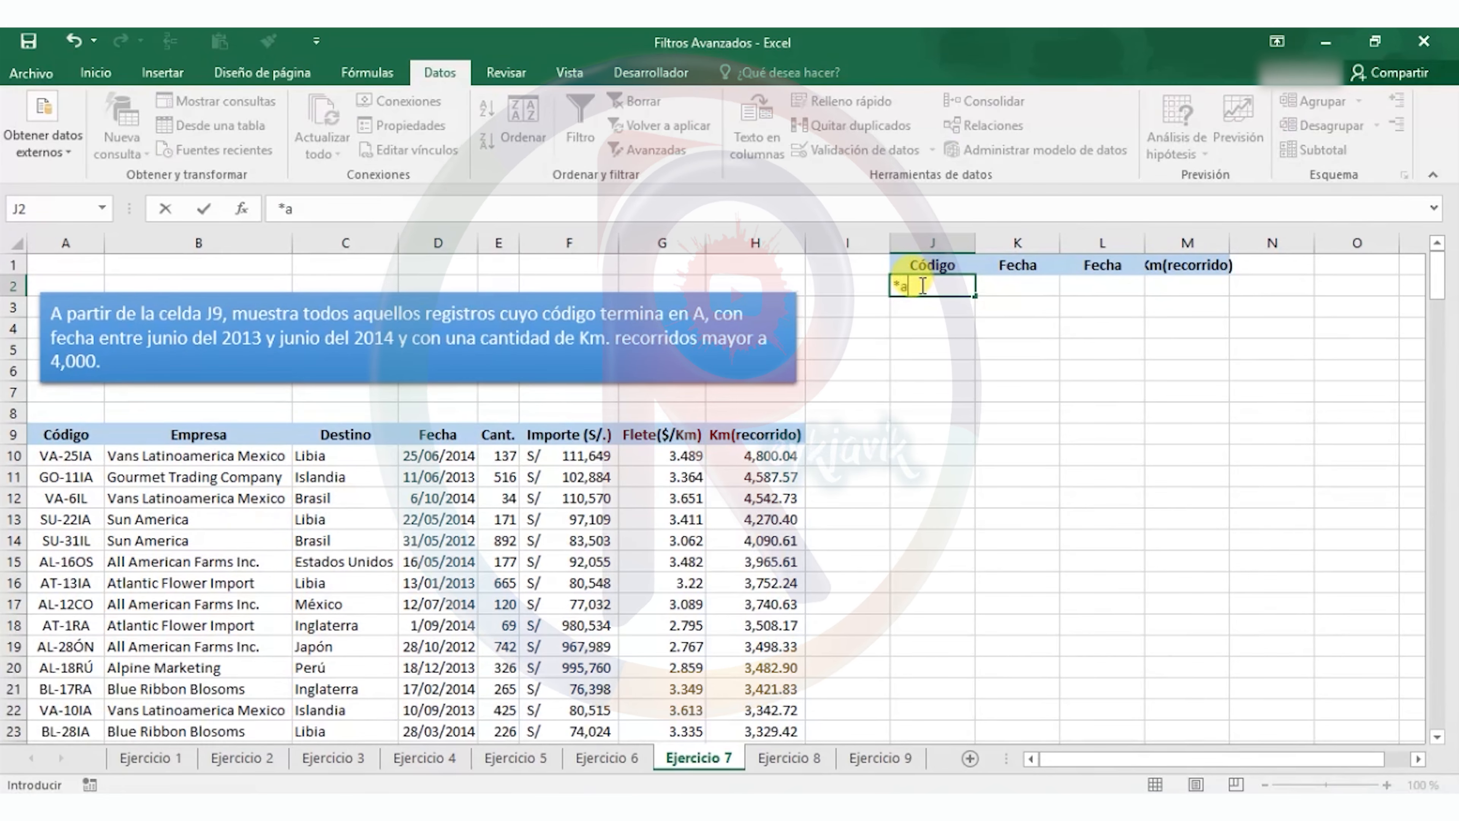
pyautogui.write('a')
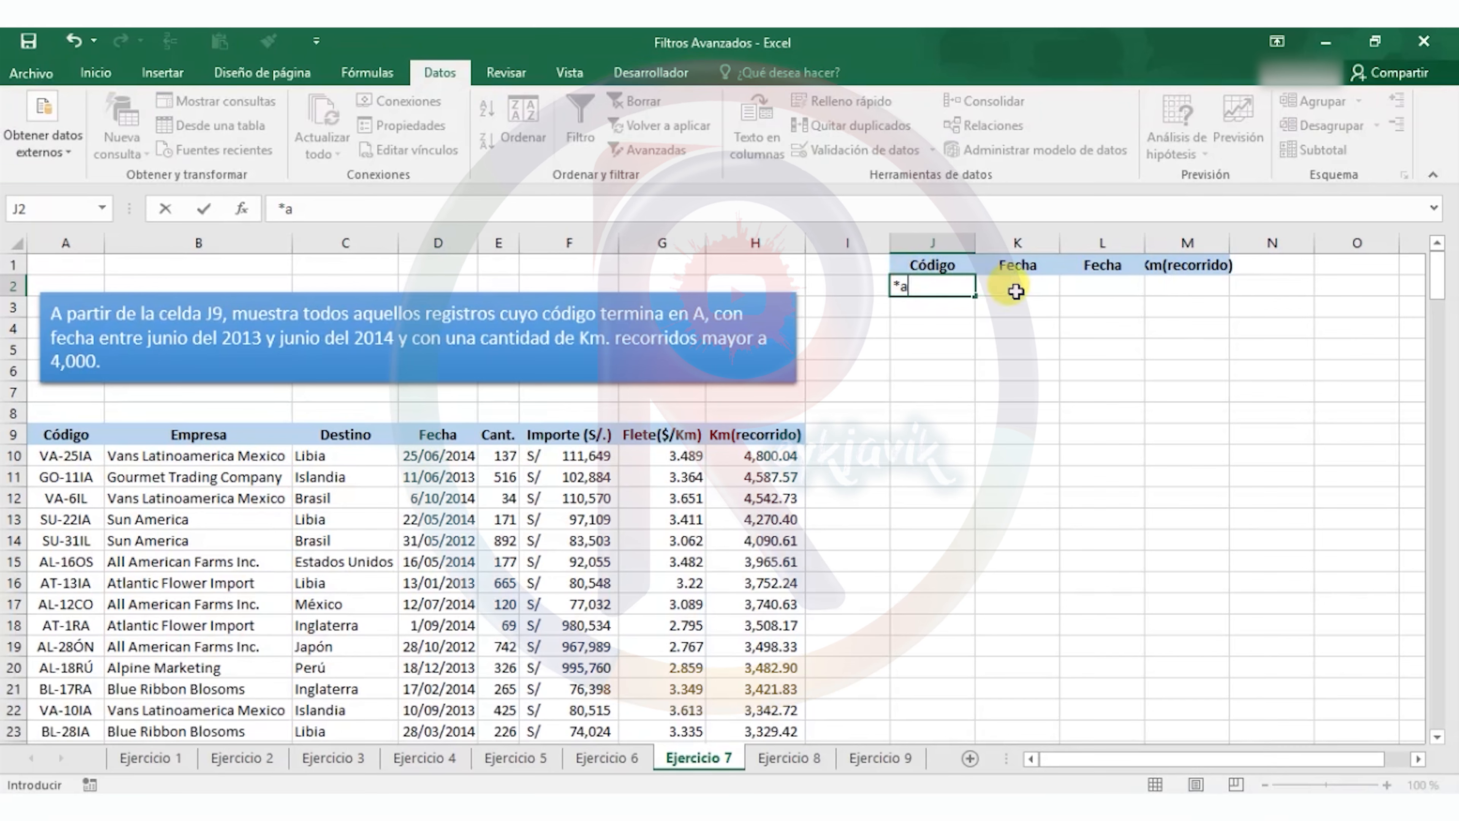
pyautogui.click(1016, 290)
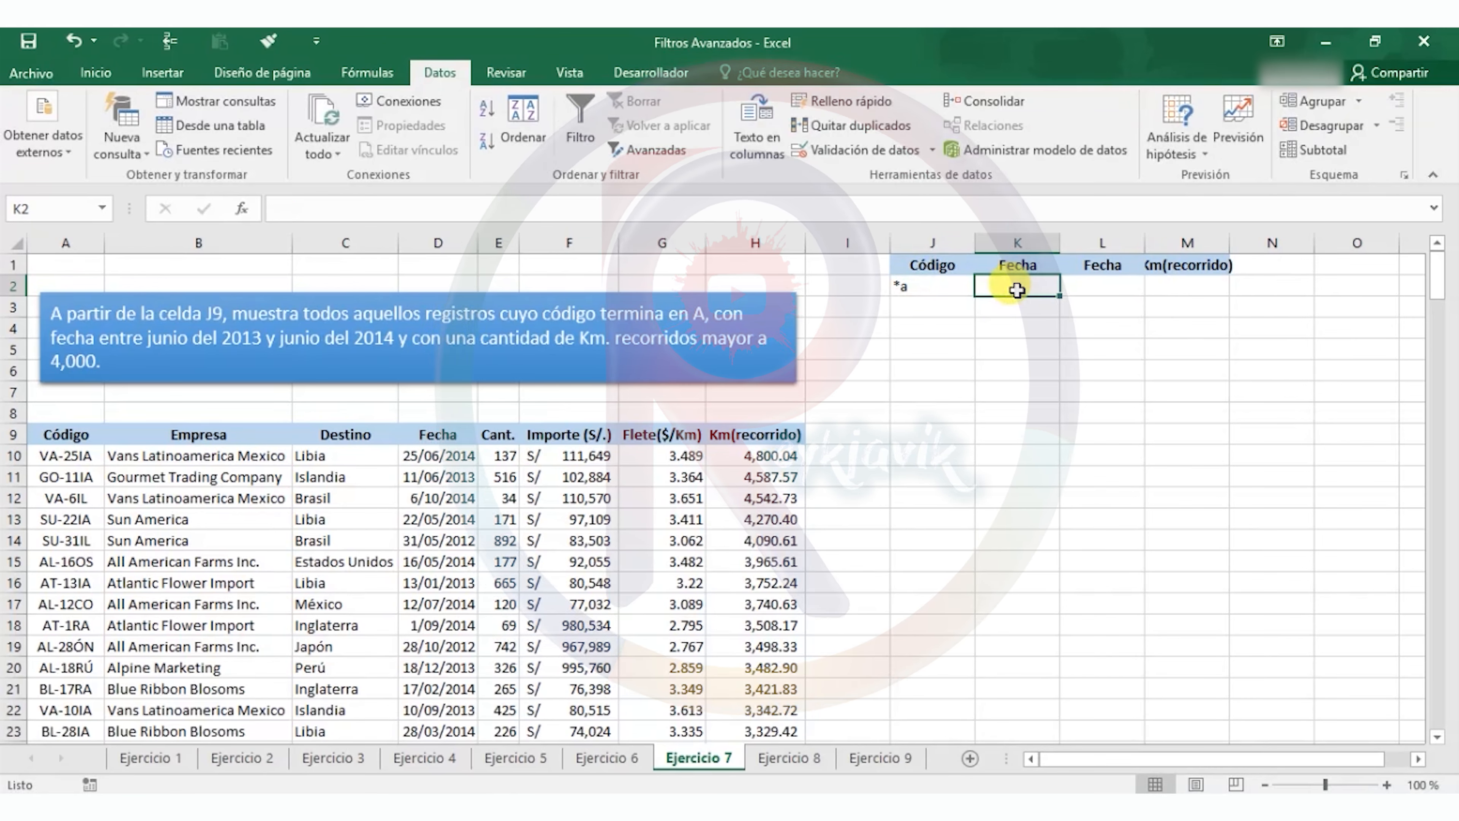
pyautogui.write('>')
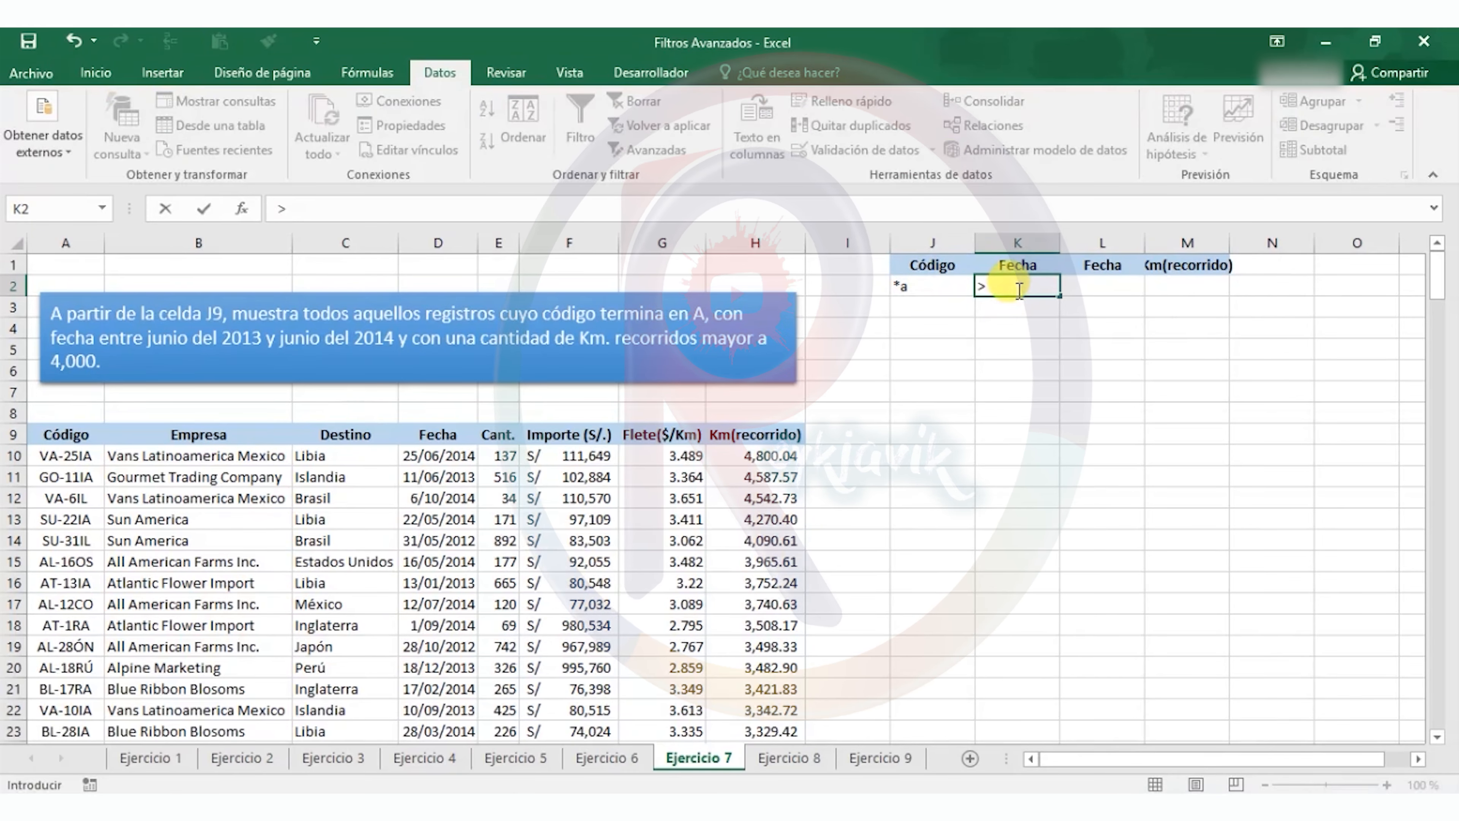
pyautogui.write('=1/')
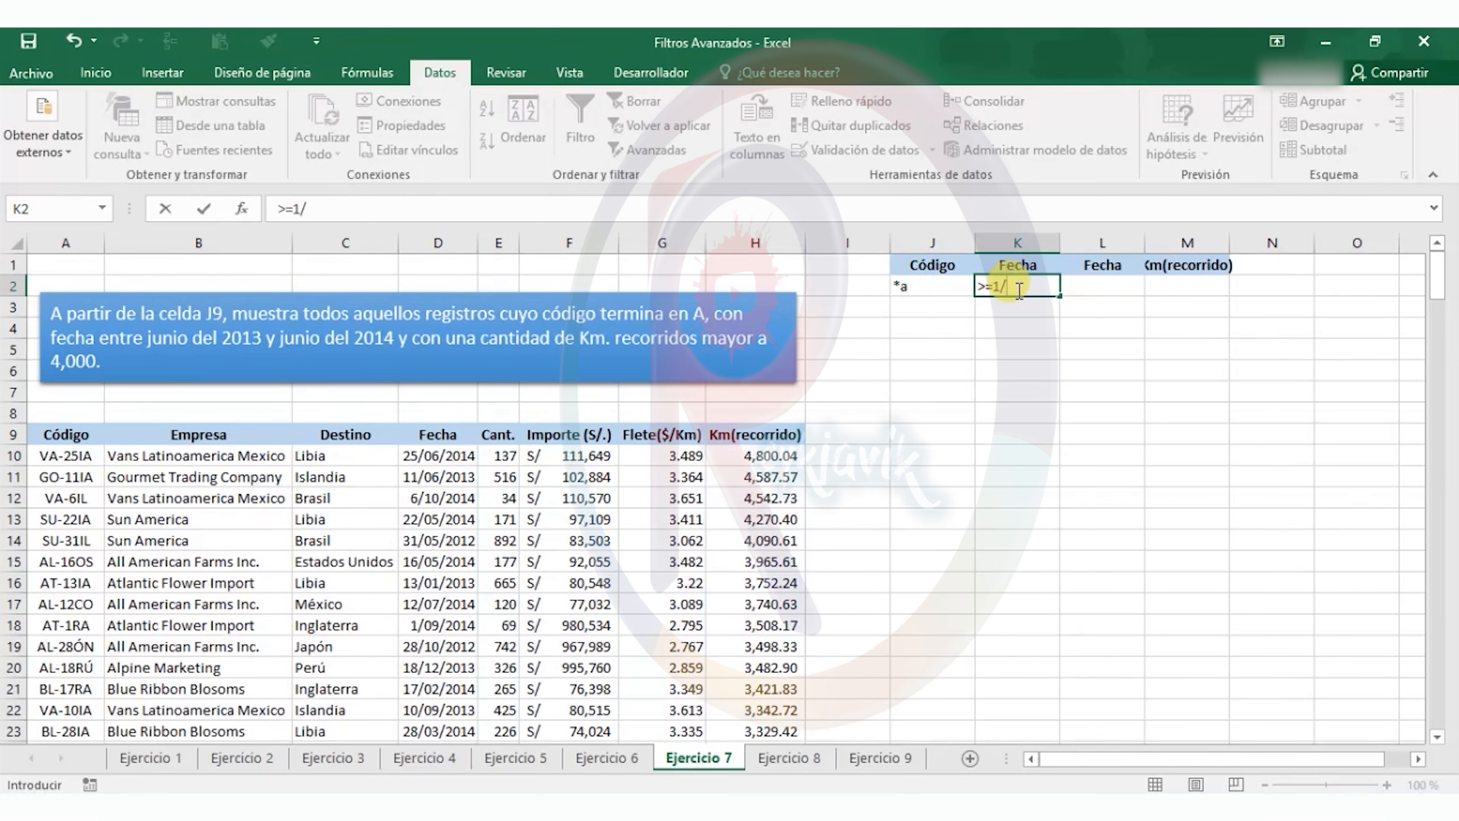
pyautogui.write('6/2013')
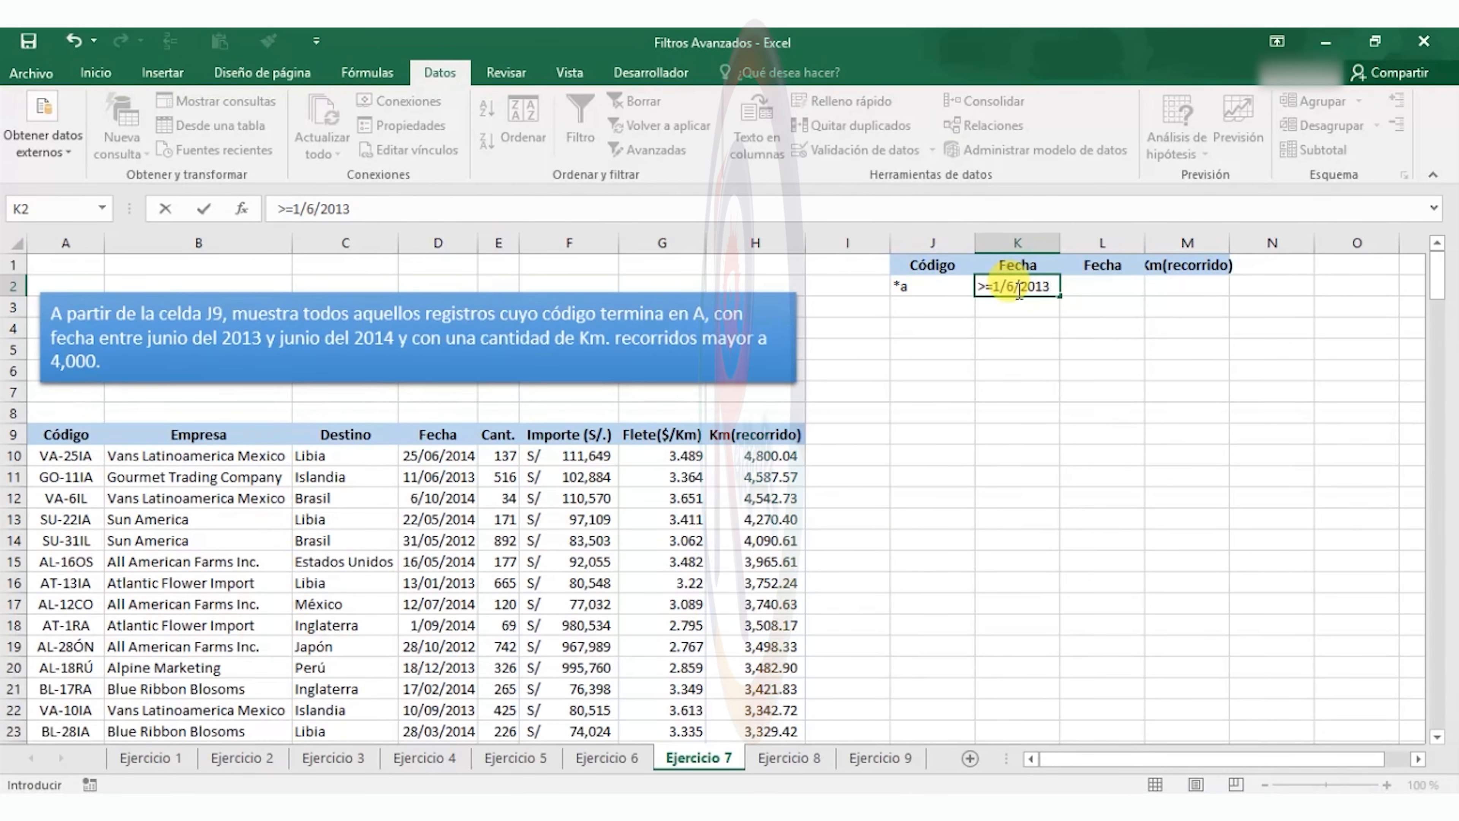
pyautogui.press('Tab')
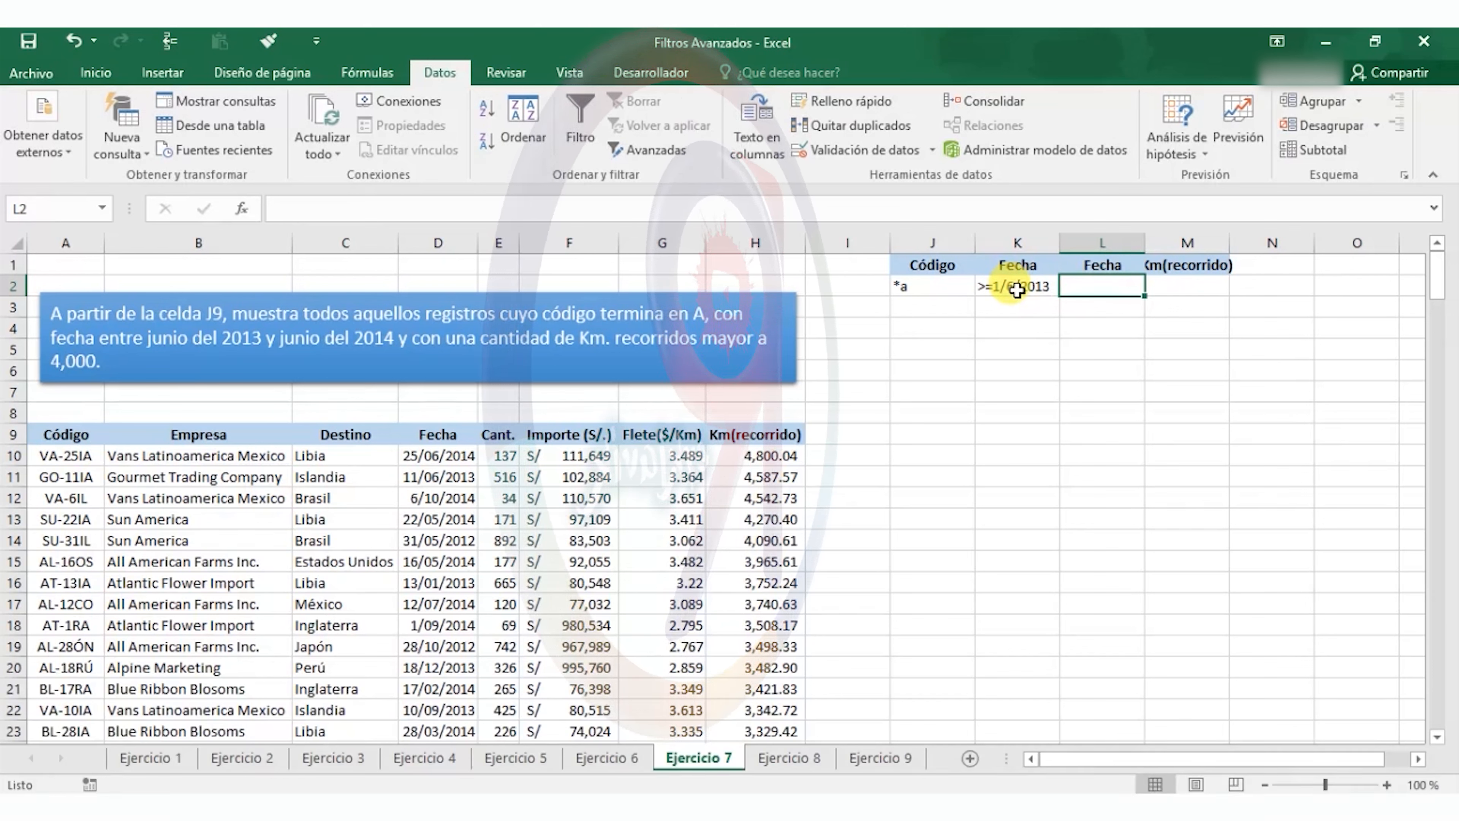
# Step: Enter the criteria <=30/6/2014 under the second Fecha in L2 and >4000 under Km(recorrido) in M2
pyautogui.write('<=')
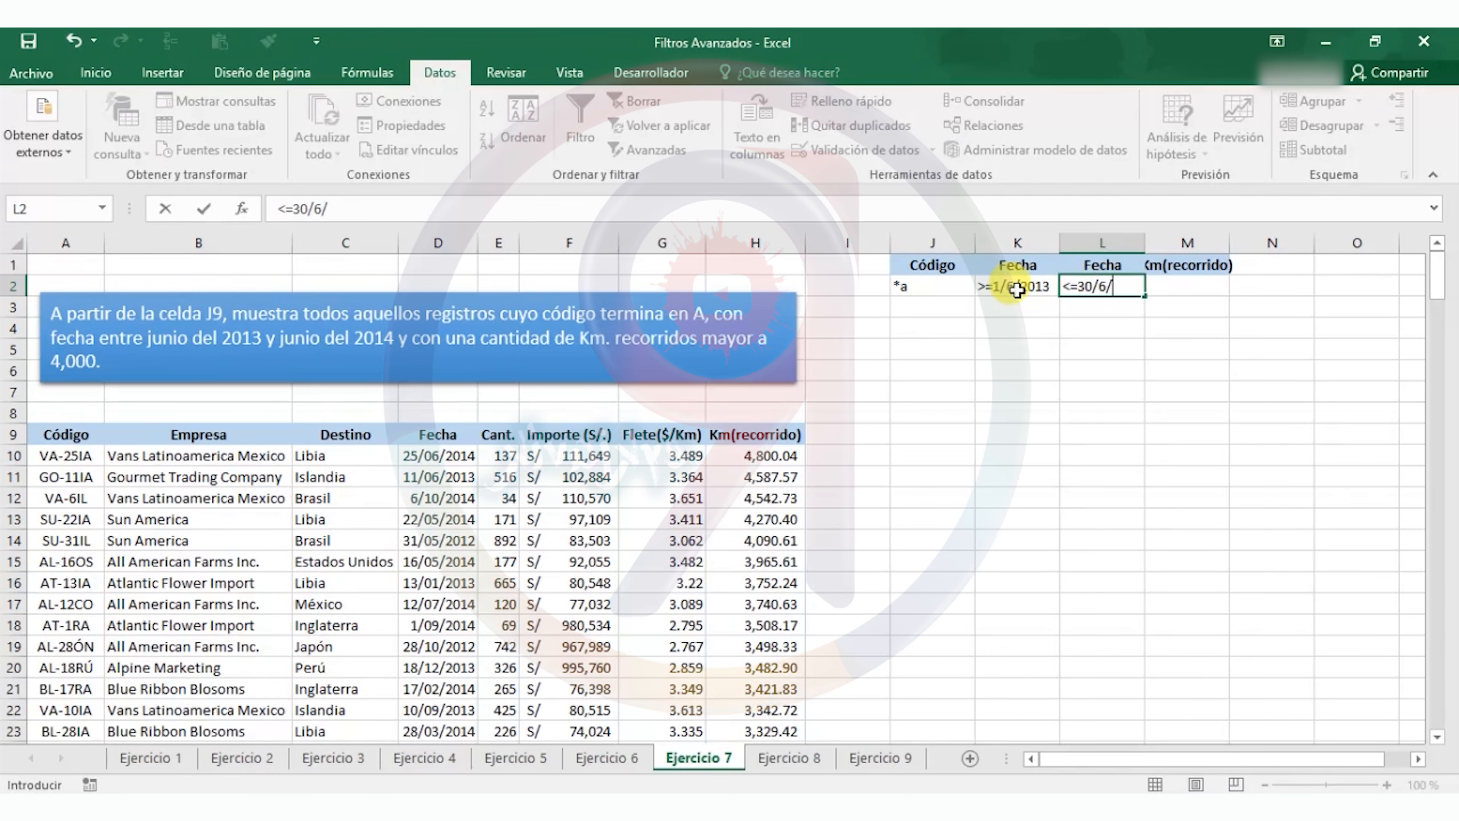
pyautogui.write('30/6/2014')
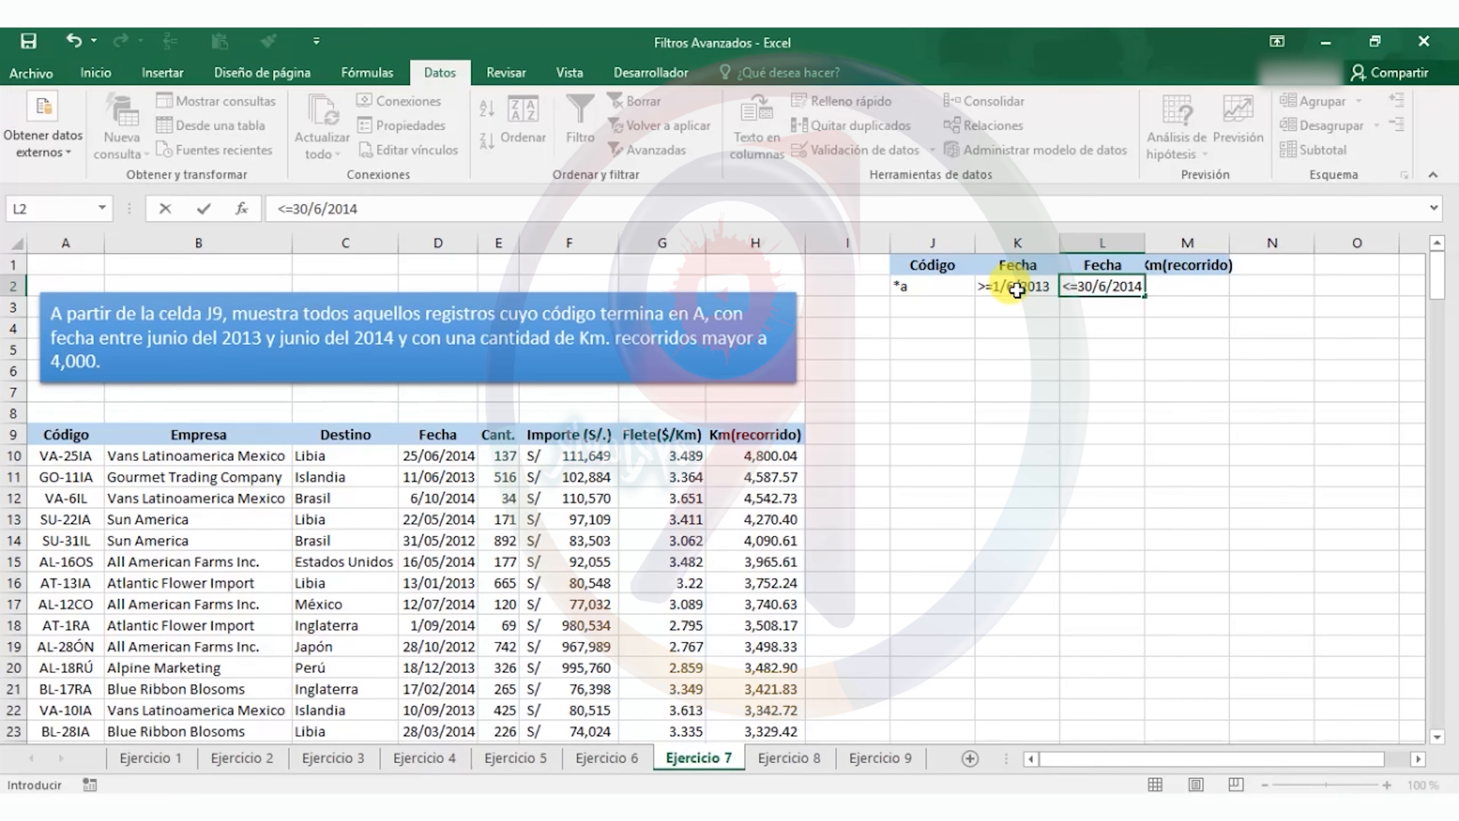
pyautogui.press('Tab')
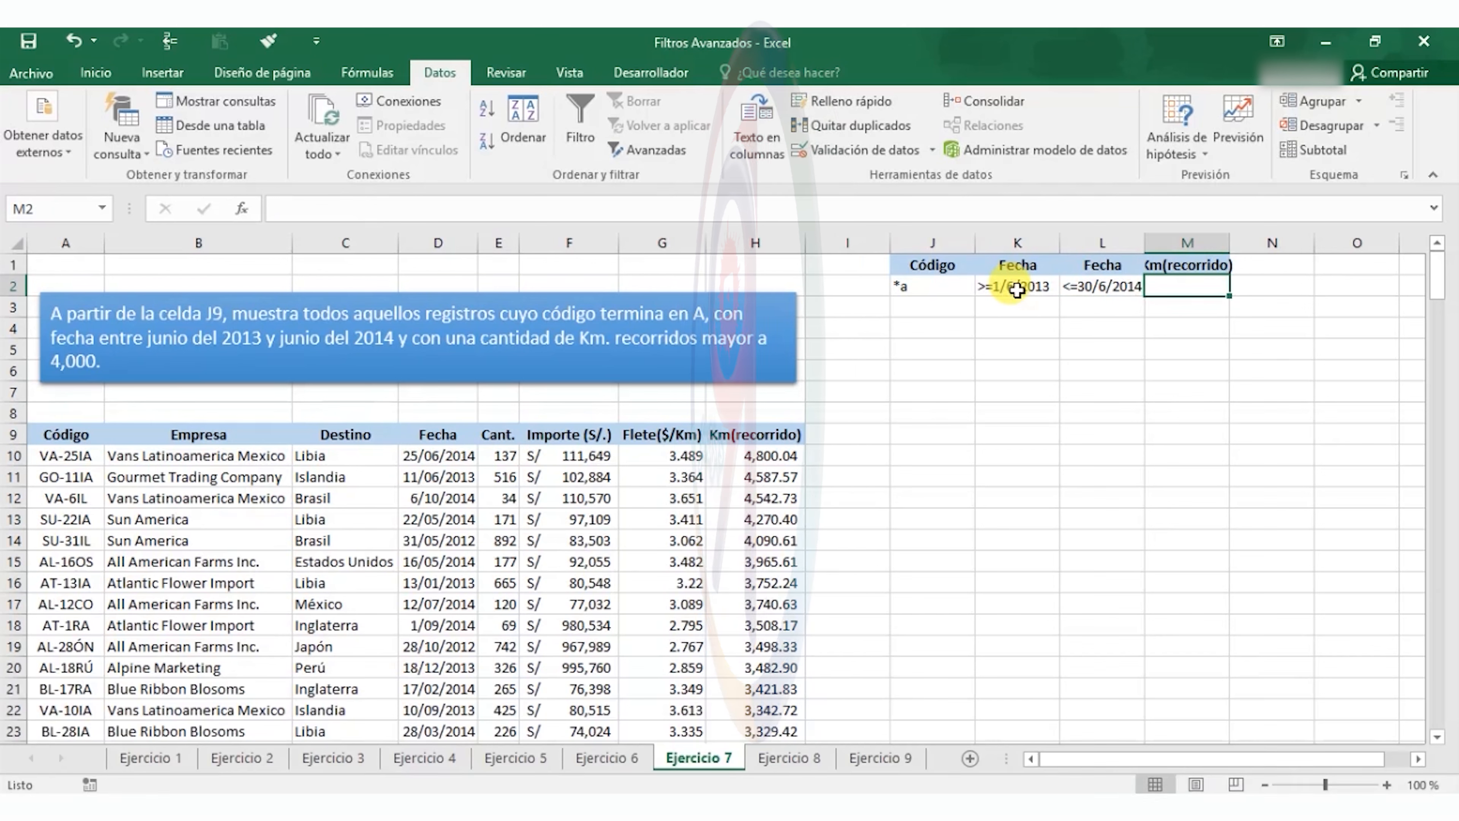
pyautogui.write('>4')
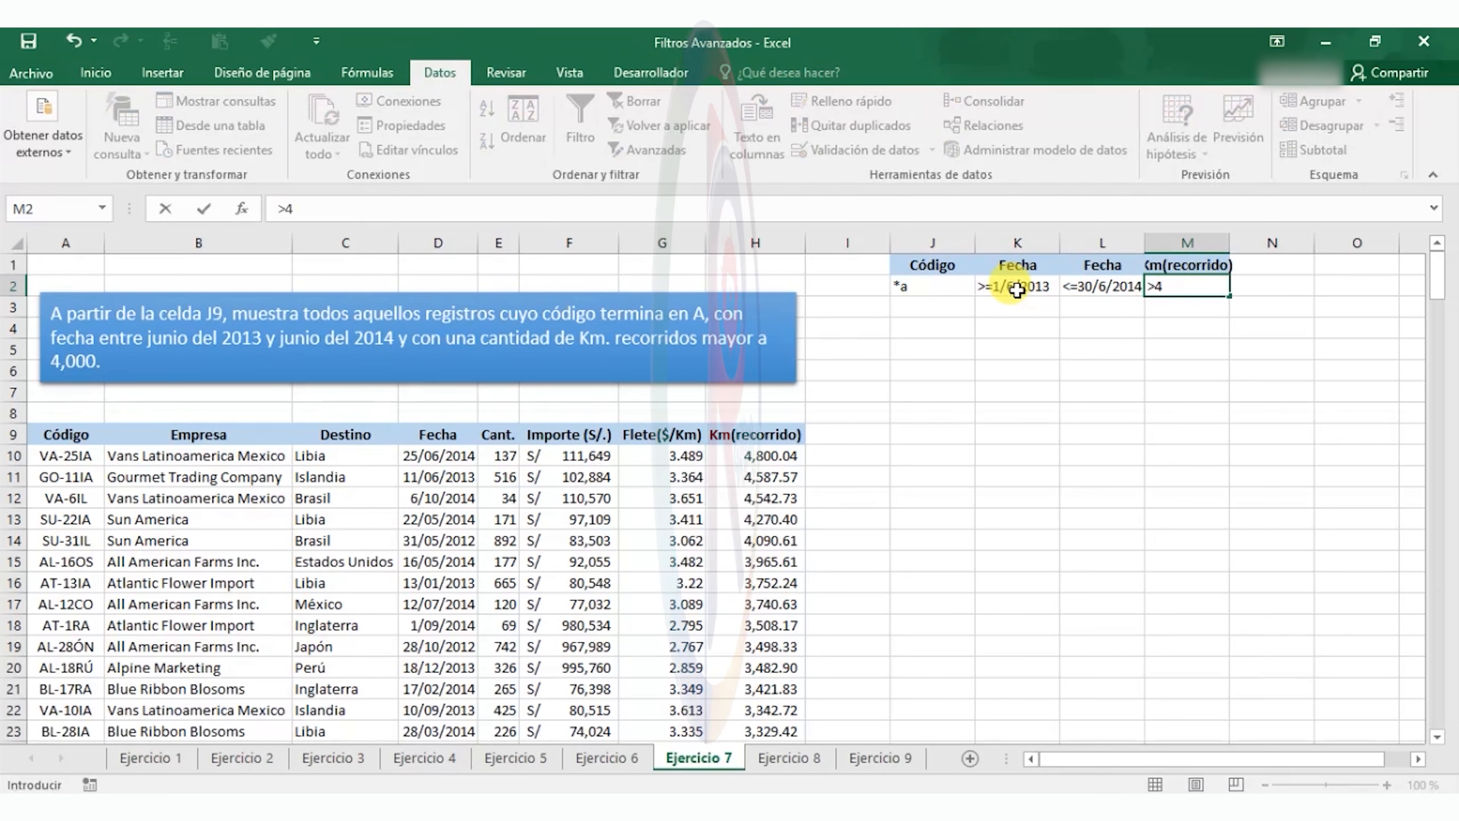
pyautogui.write('000')
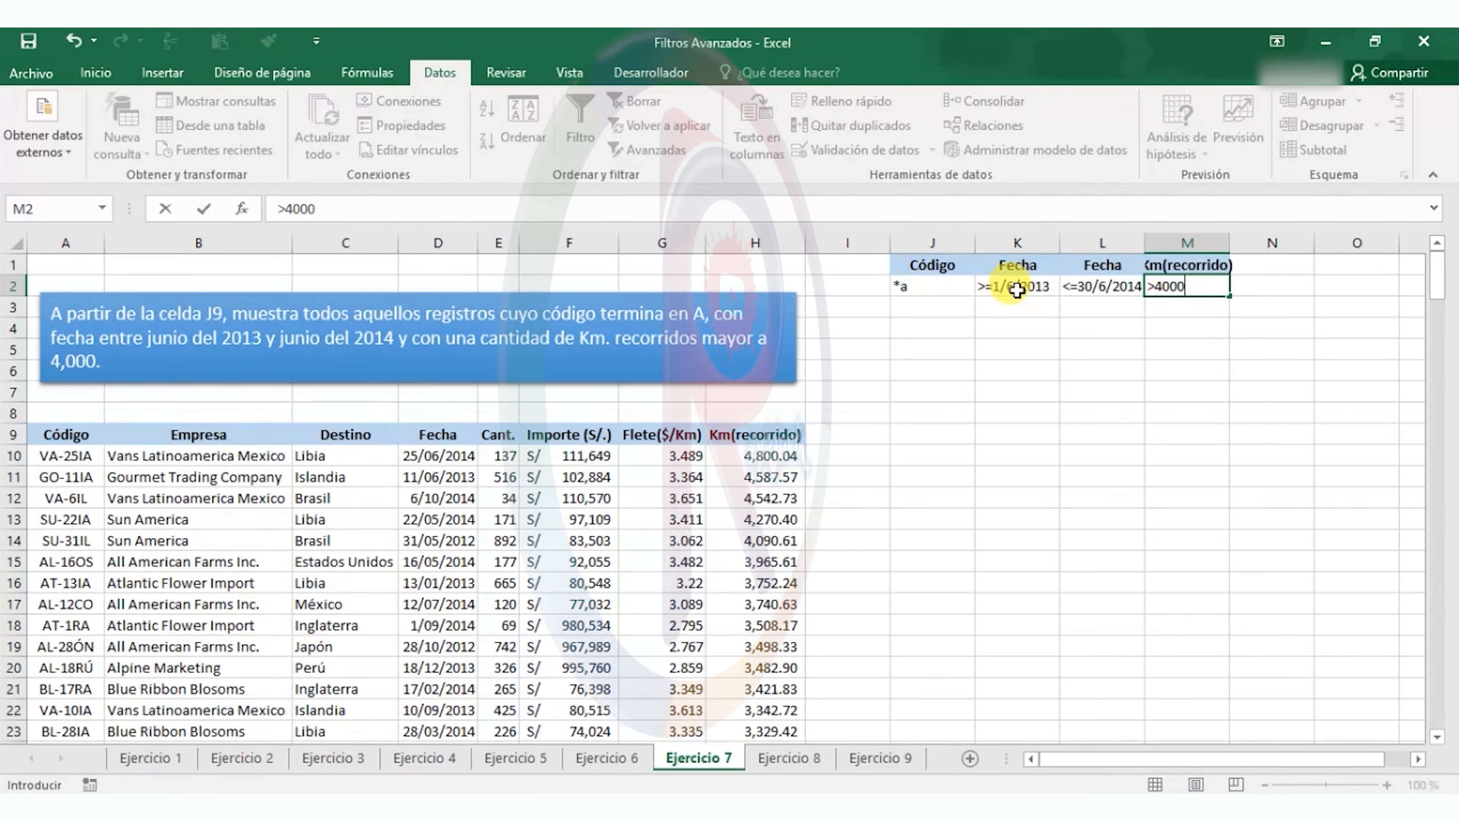
# Step: Start an advanced filter on the shipment list that copies to another location, with J1:M2 as the criteria range
pyautogui.click(436, 583)
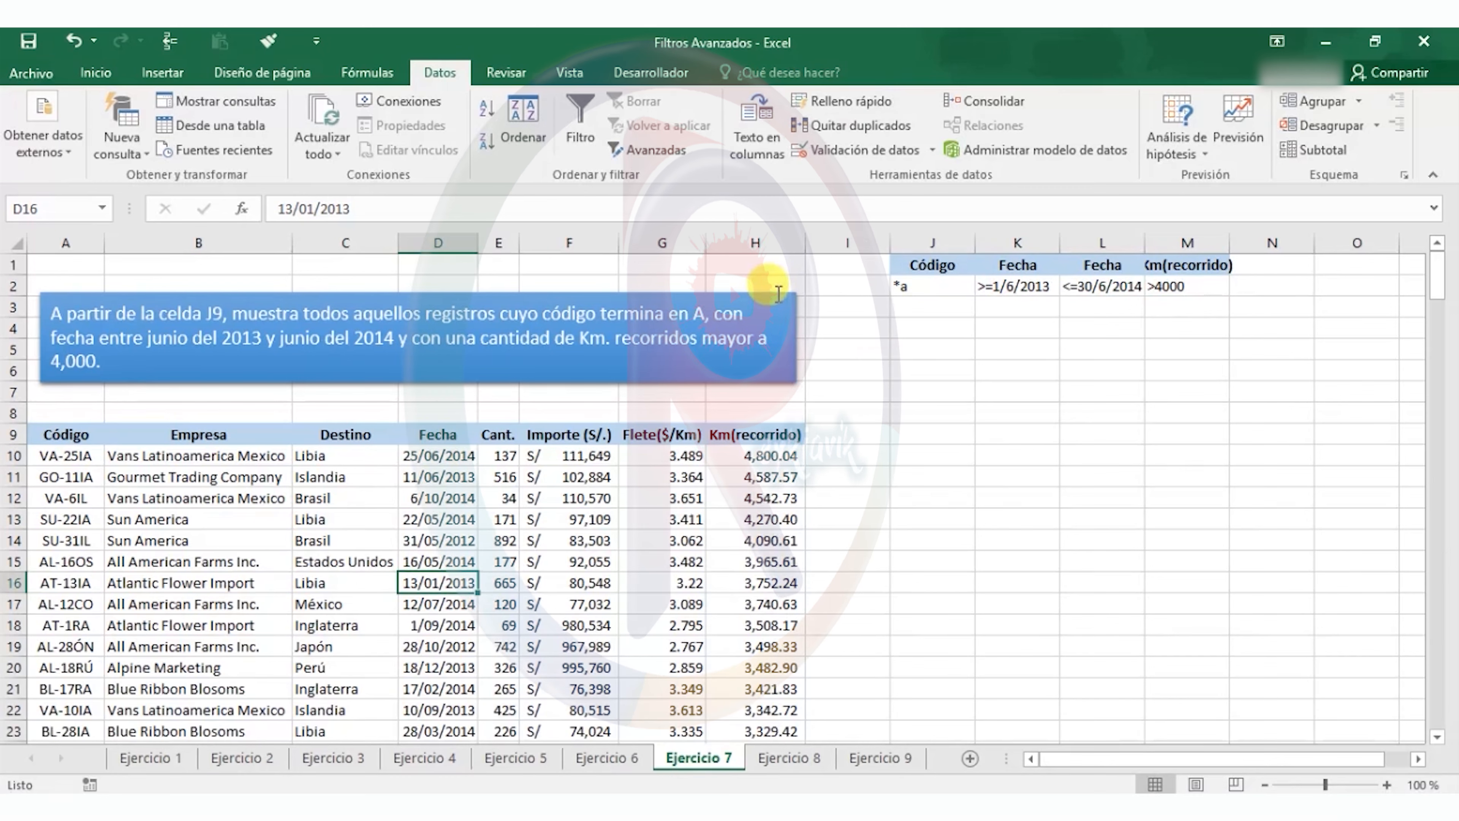
pyautogui.click(652, 151)
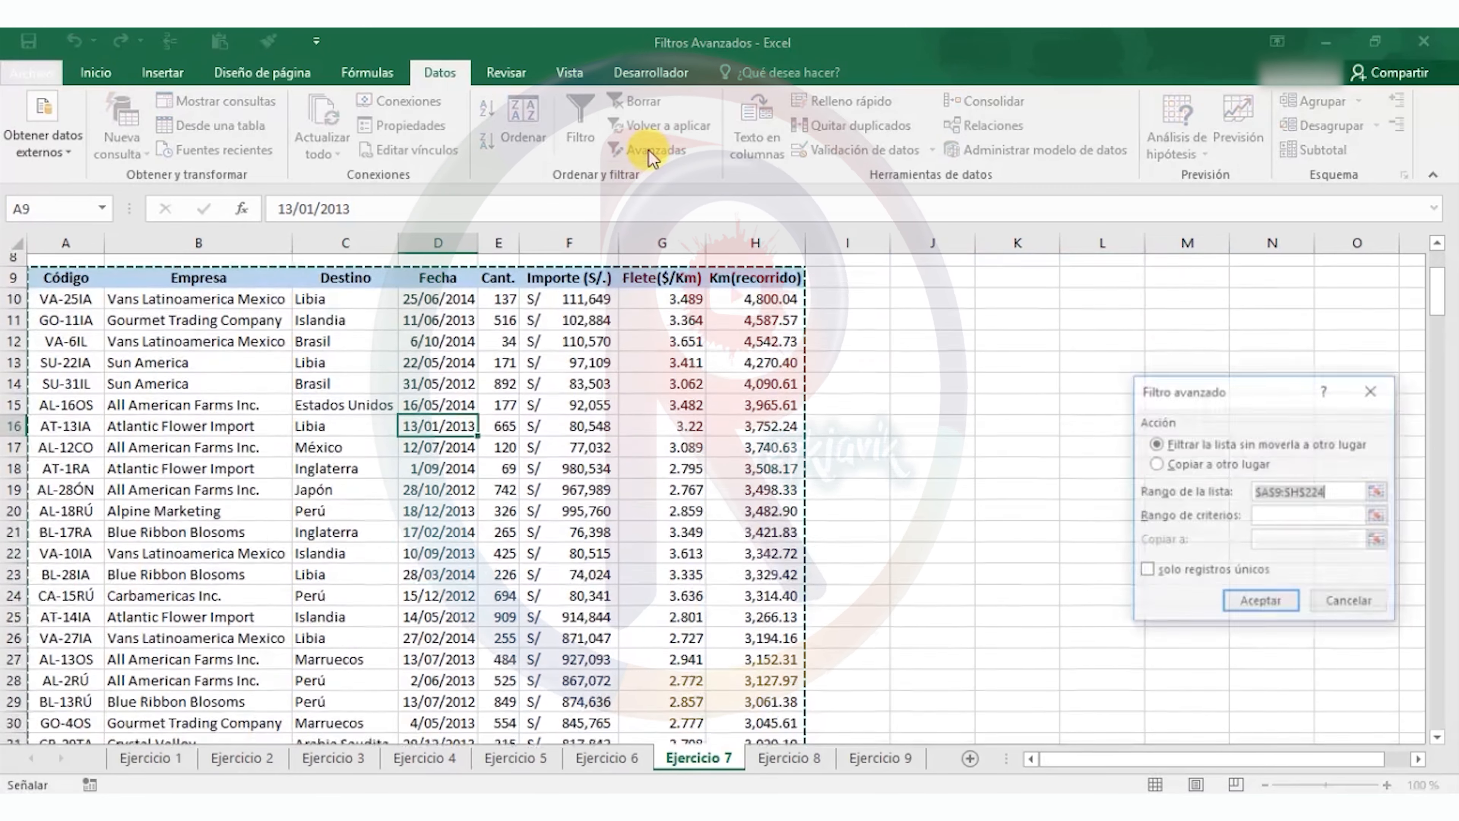
pyautogui.click(1201, 465)
pyautogui.click(1304, 515)
pyautogui.scroll(3, 1012, 446)
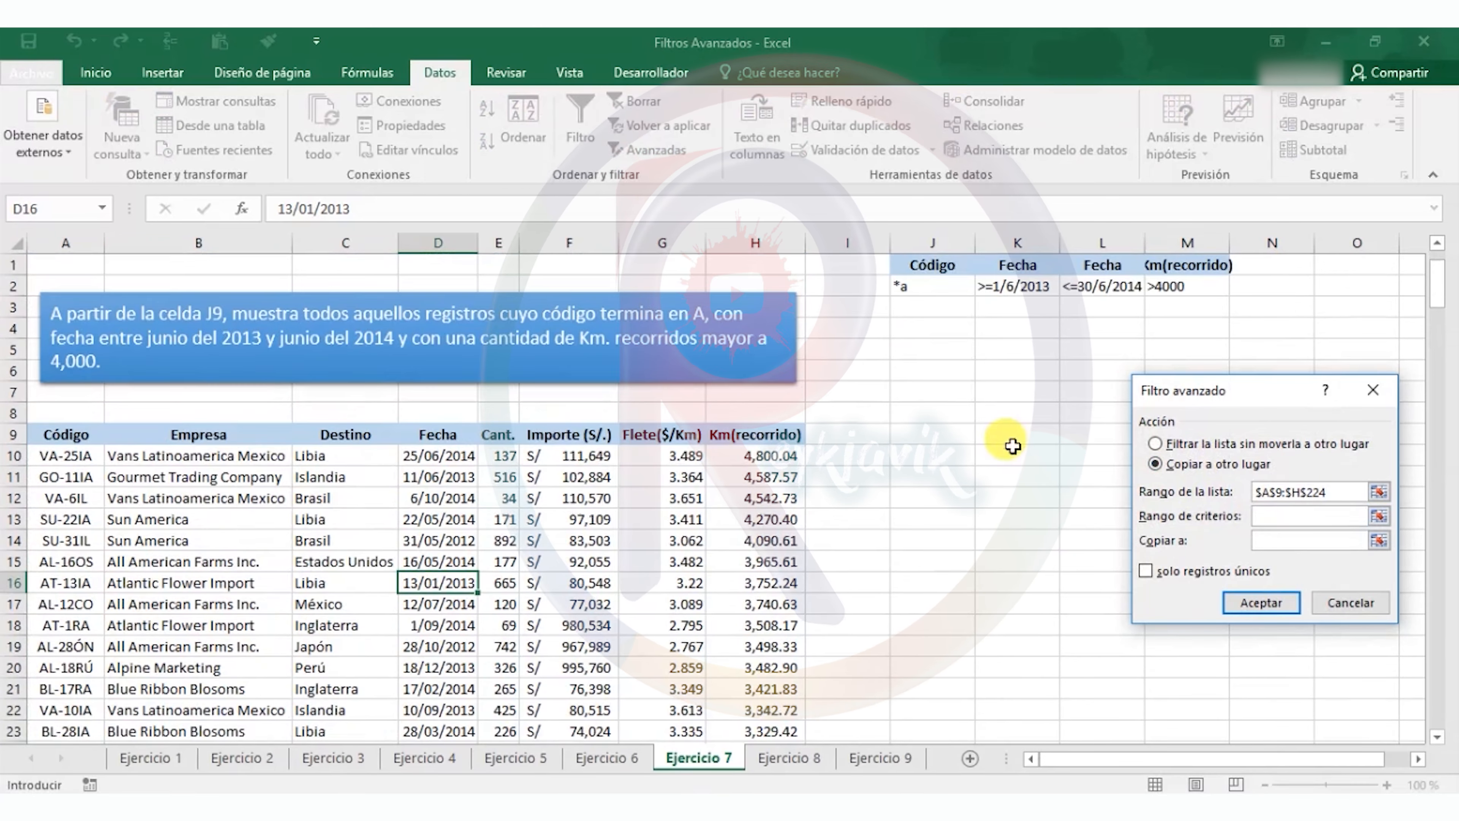
pyautogui.moveTo(919, 265); pyautogui.dragTo(1183, 286)
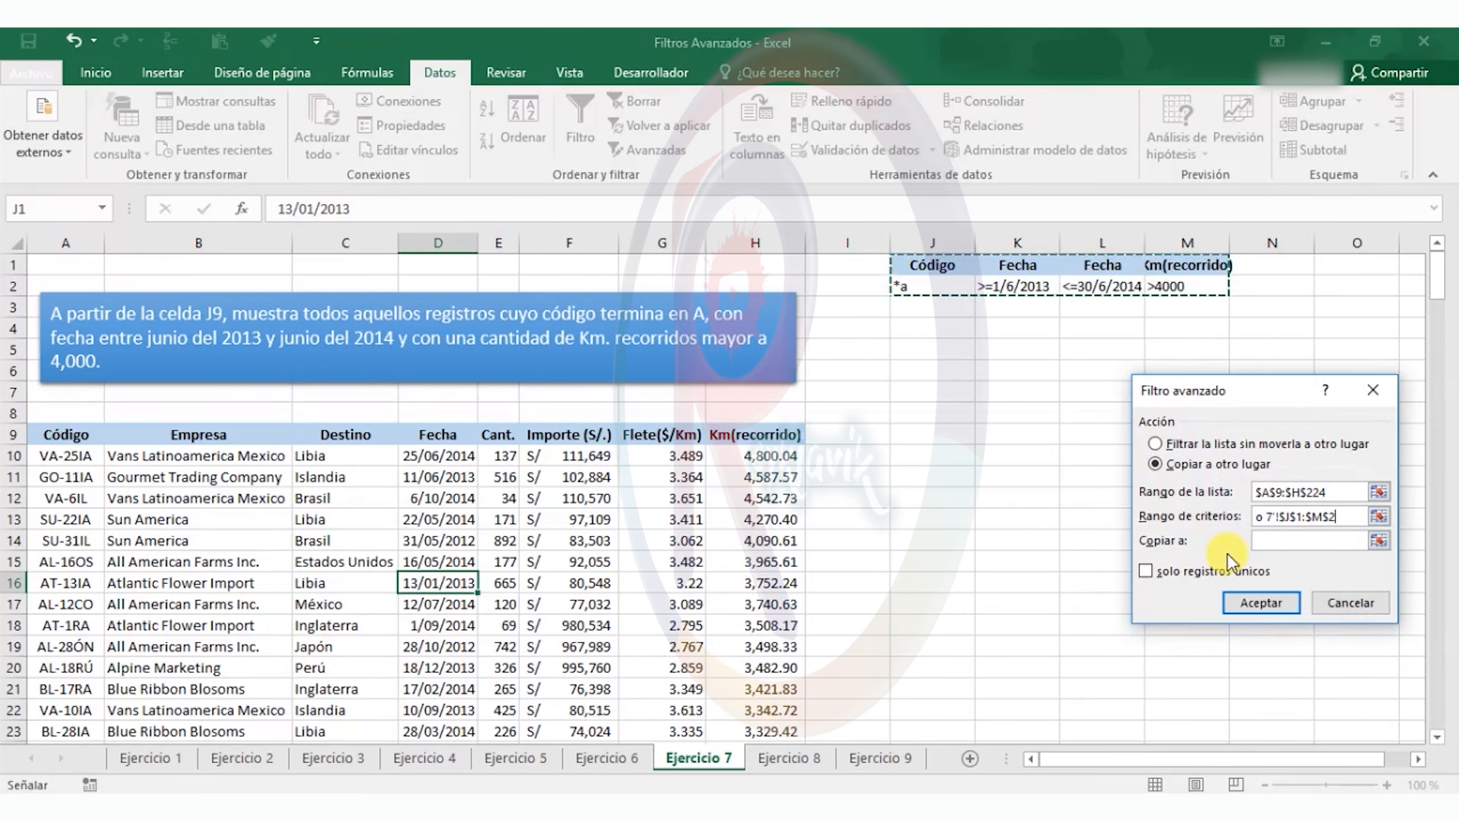
# Step: Set J9 as the filter's copy destination, restrict it to unique records only, and run it
pyautogui.click(1280, 543)
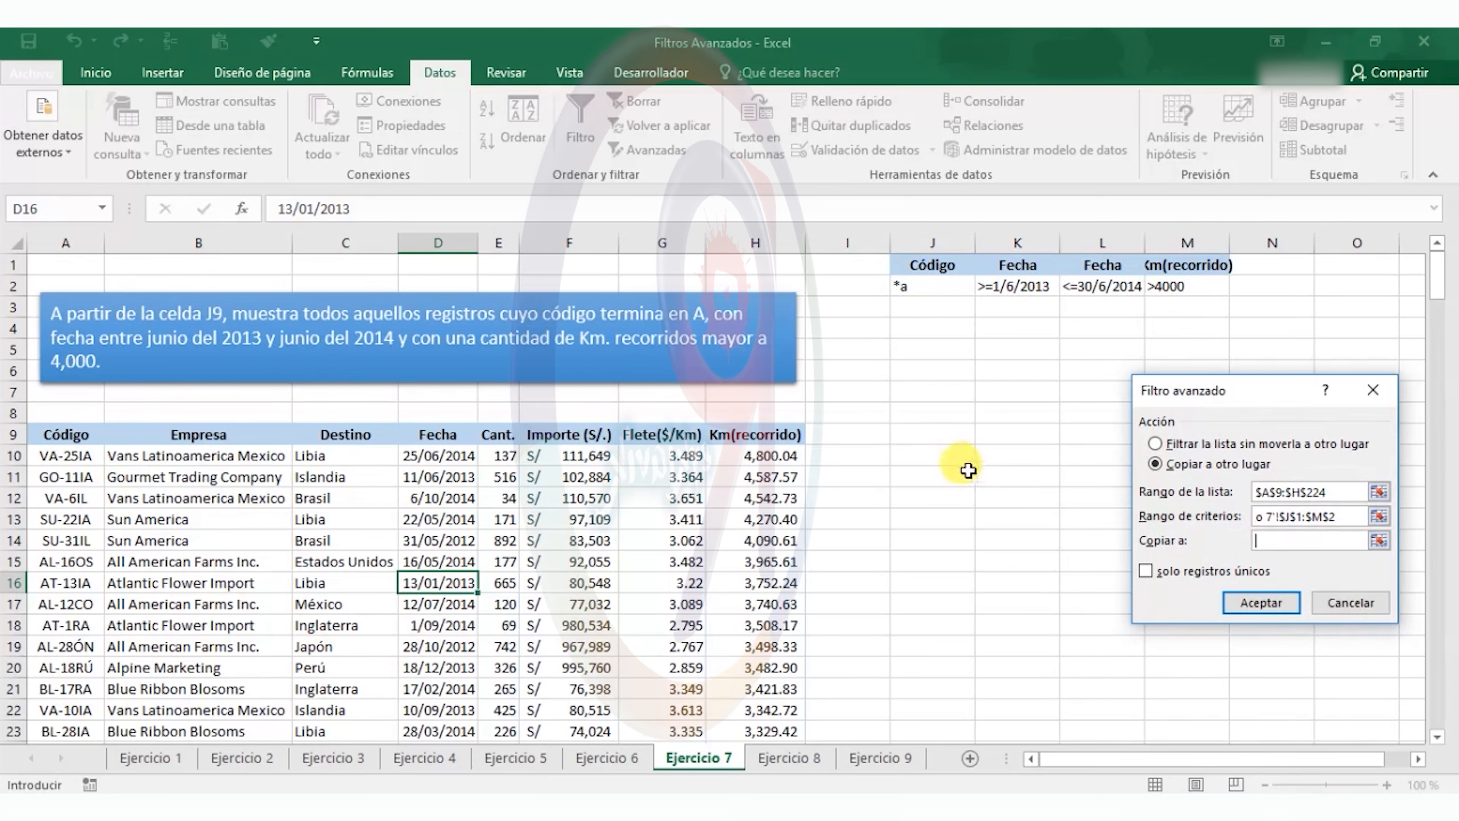
pyautogui.click(930, 428)
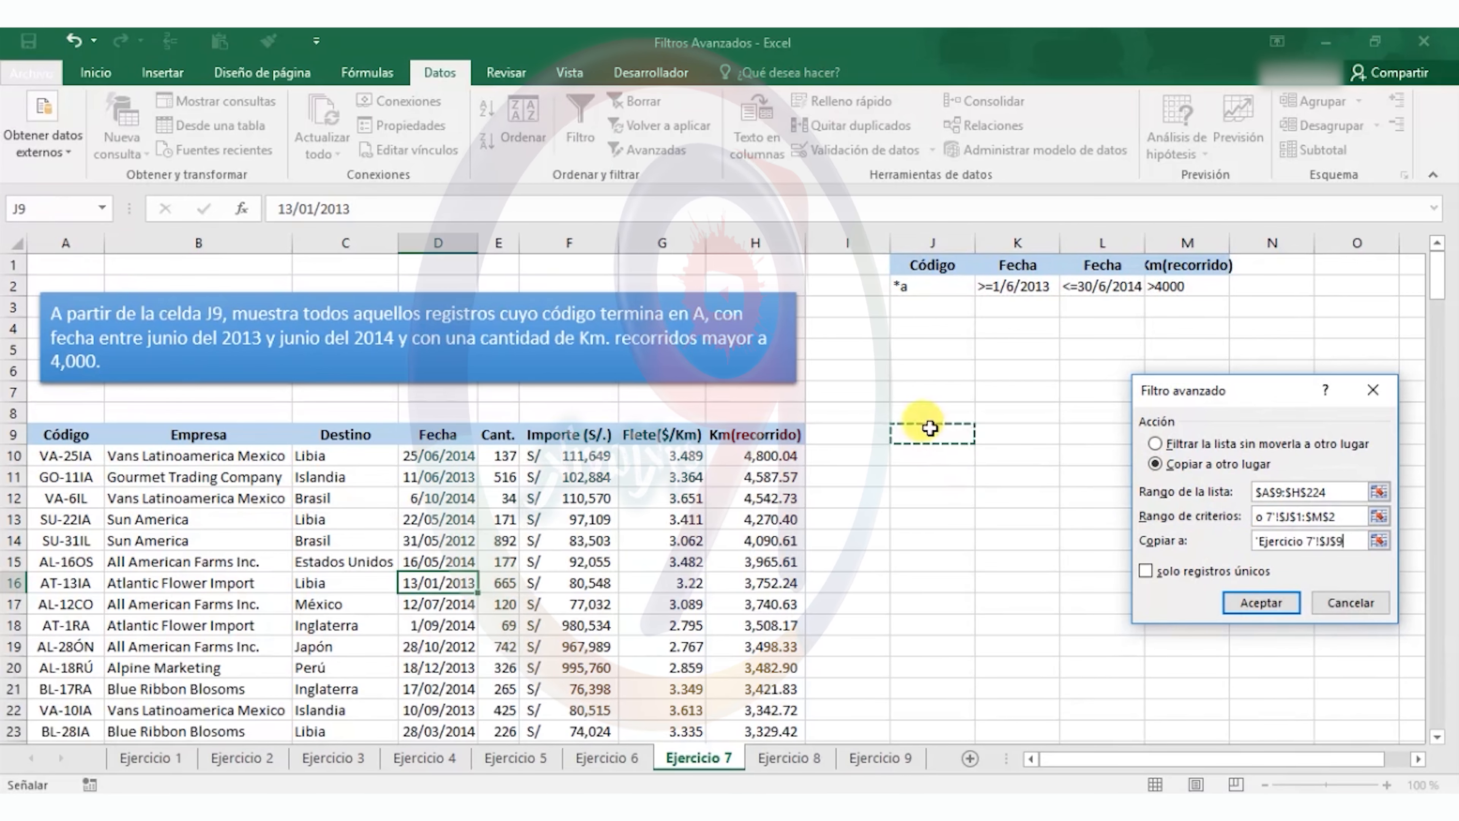
pyautogui.click(1197, 574)
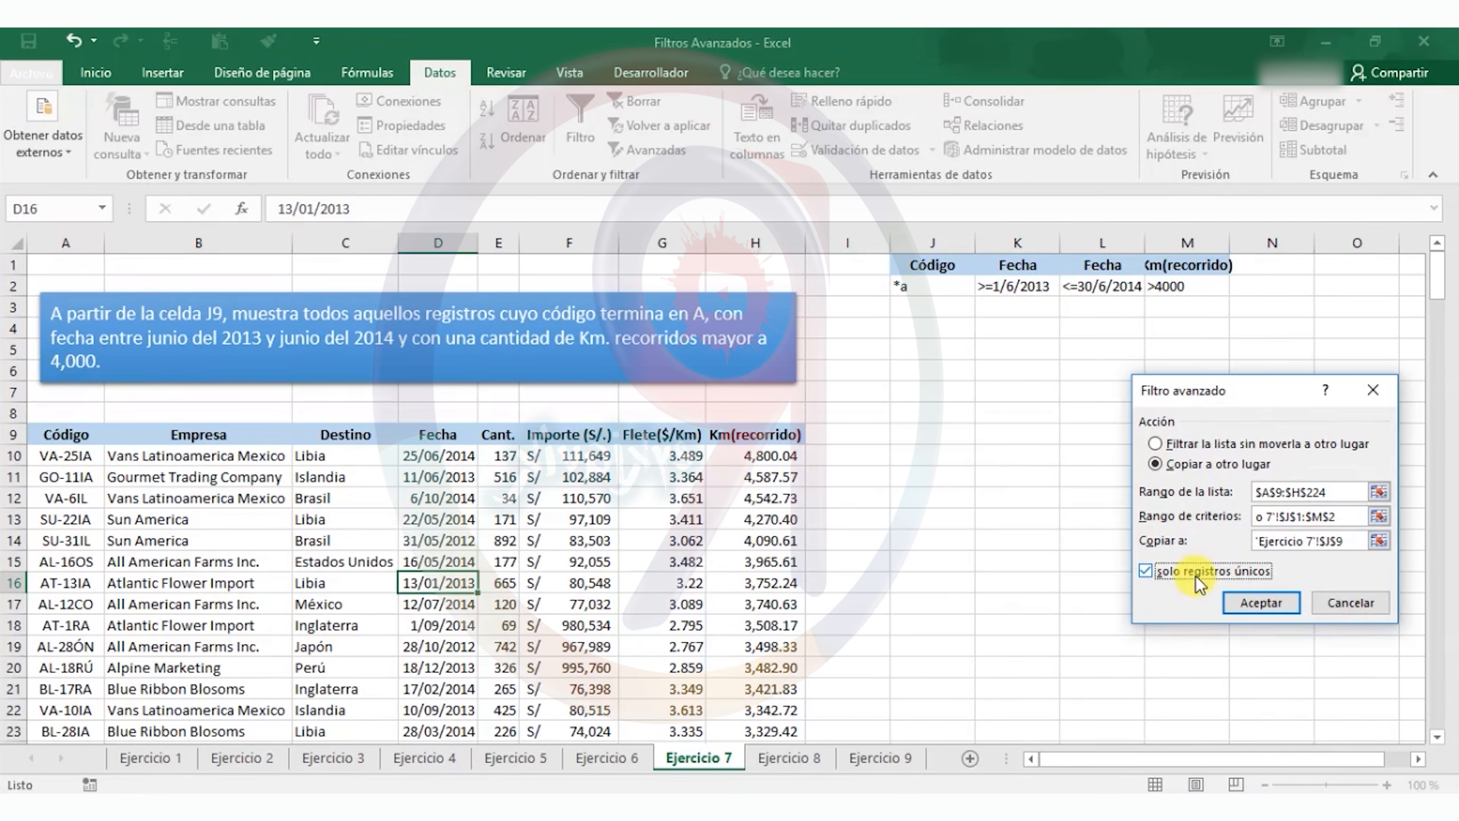
pyautogui.click(1252, 601)
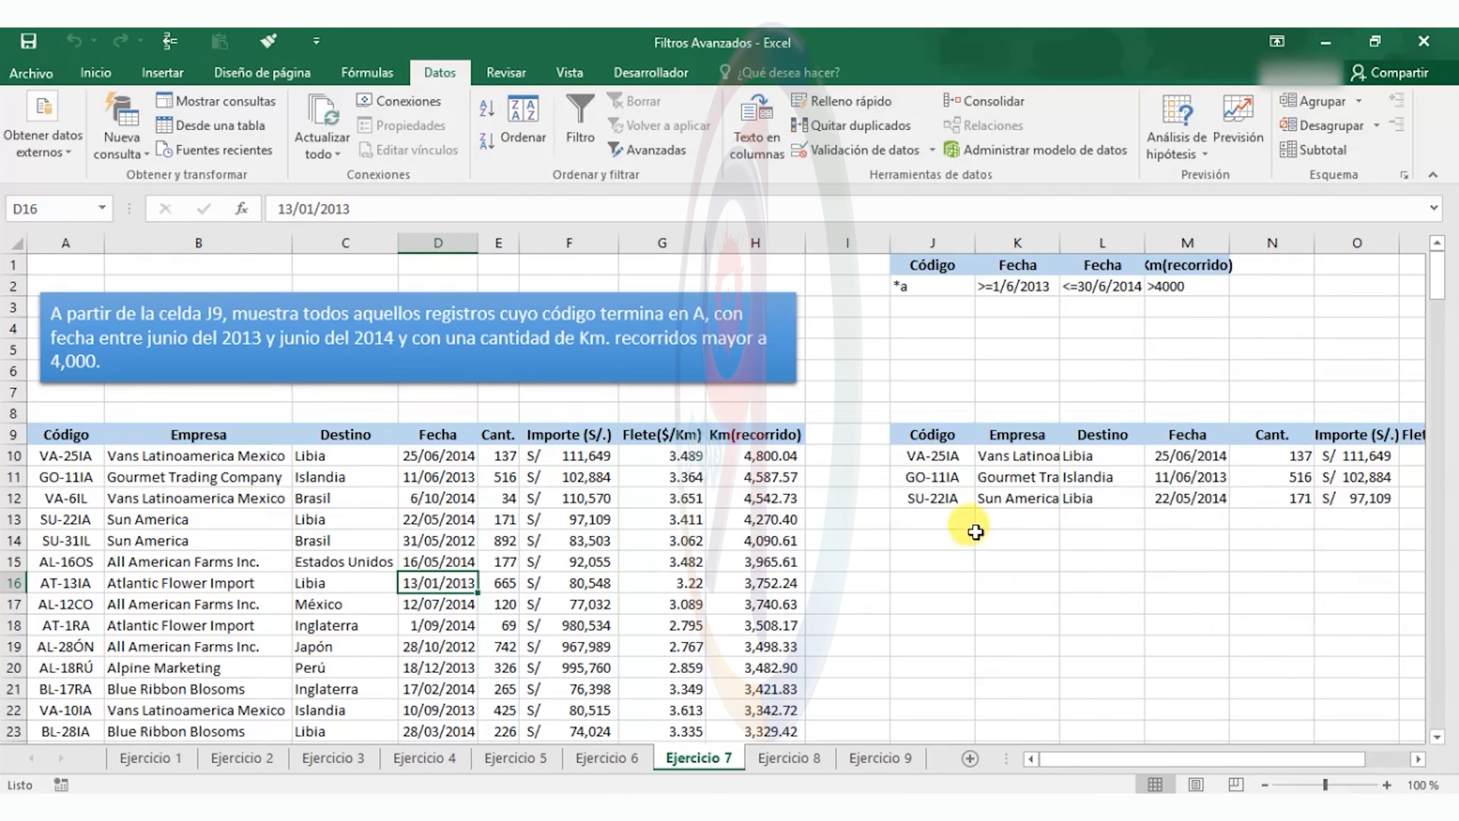
pyautogui.moveTo(1188, 763); pyautogui.dragTo(1135, 751)
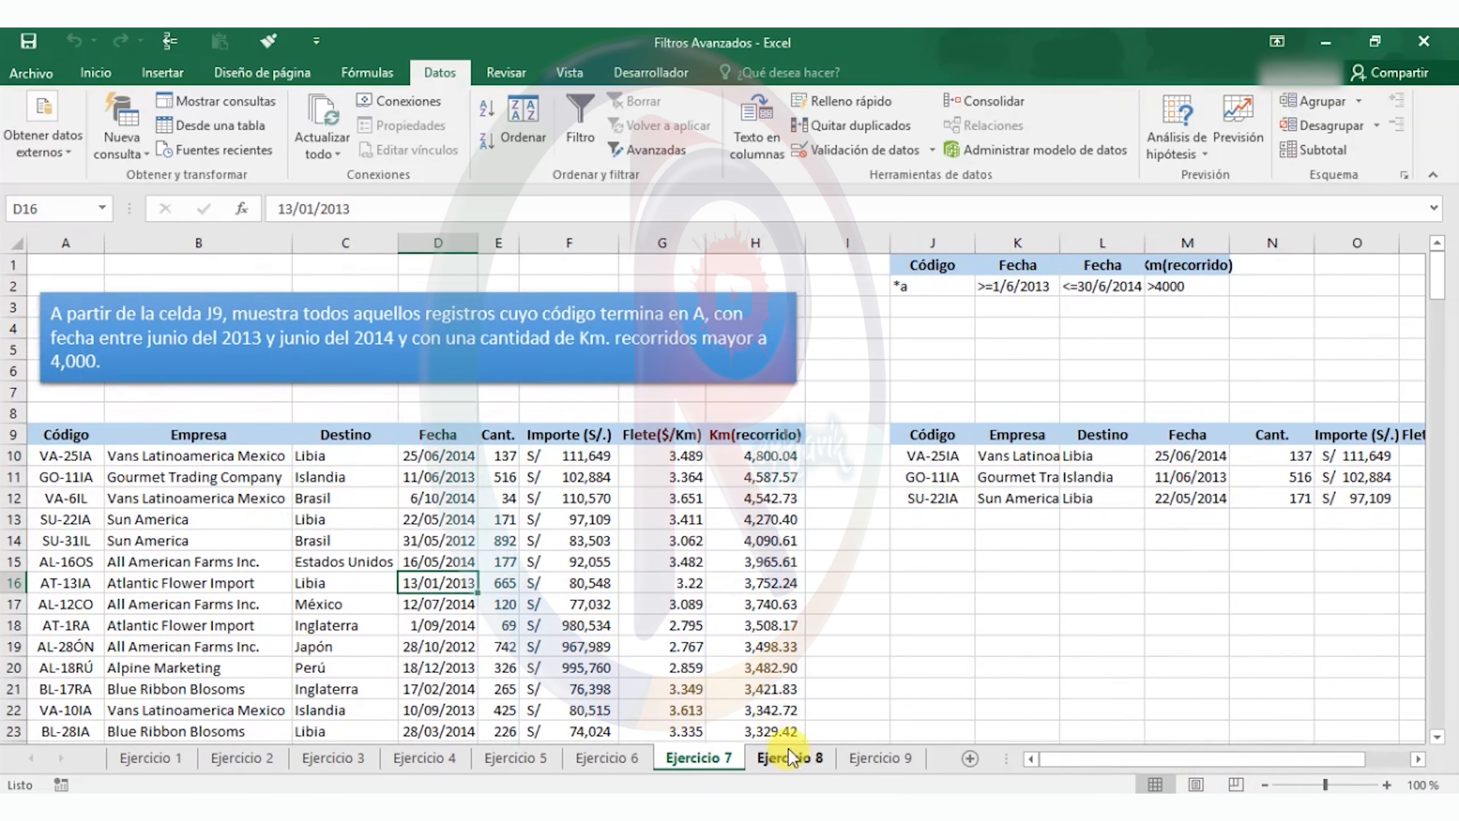
# Step: On the Ejercicio 8 sheet, copy the Código, Destino and Cant. headers into J1:L1 and duplicate Cant. into M1
pyautogui.click(794, 759)
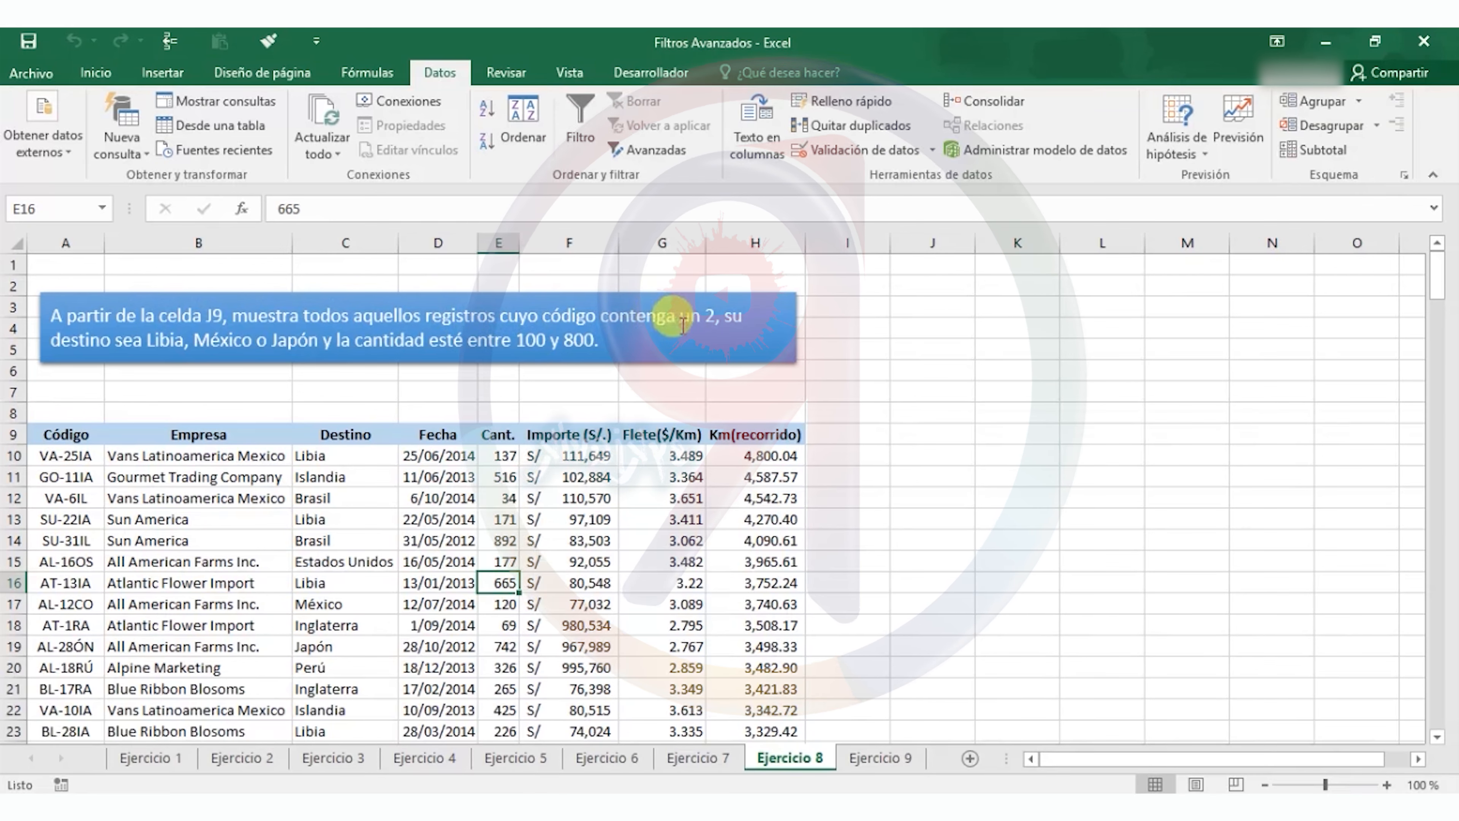
pyautogui.click(70, 432)
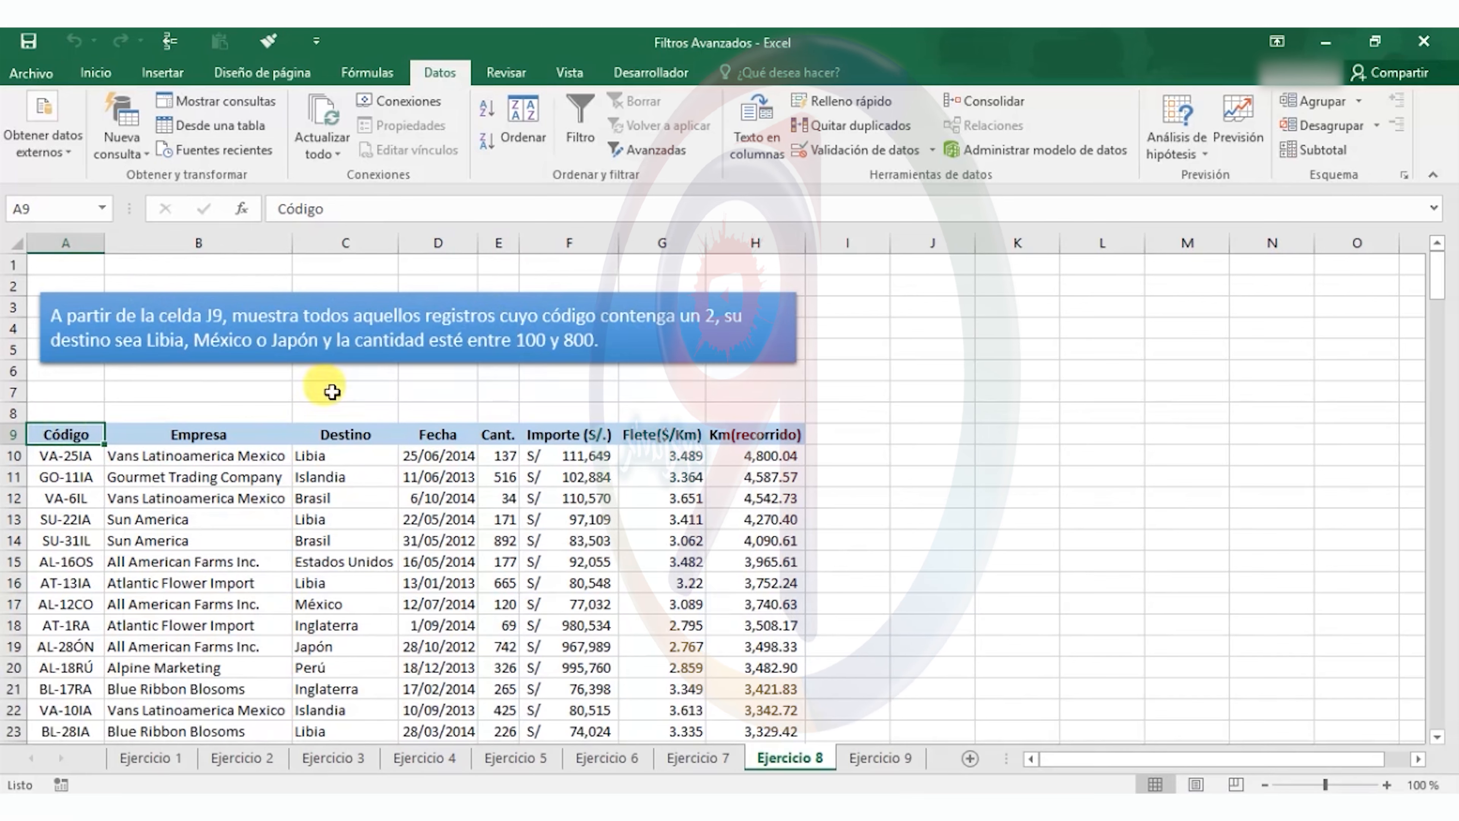
pyautogui.keyDown('ctrl'); pyautogui.click(343, 435); pyautogui.keyUp('ctrl')
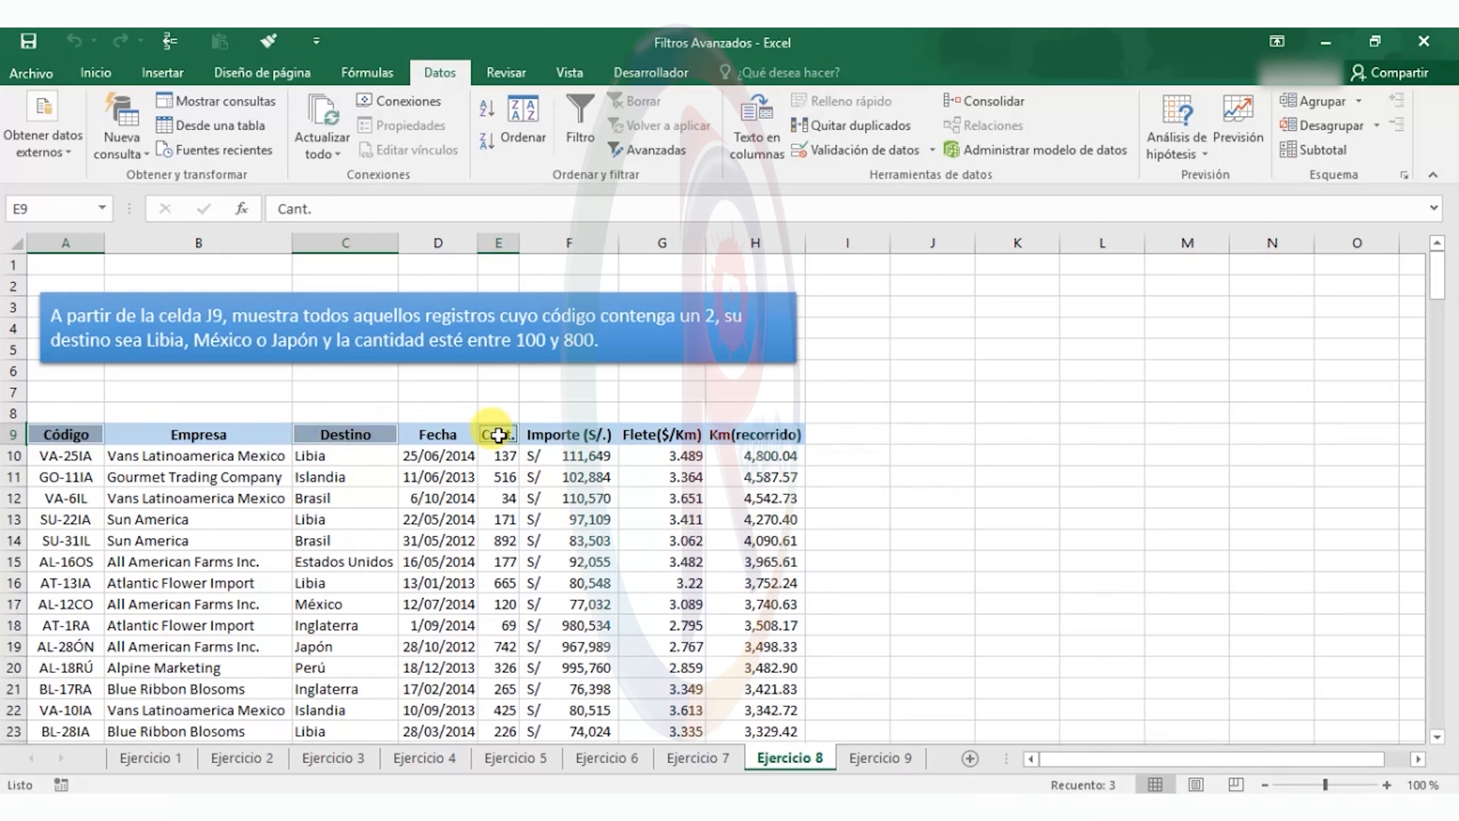
pyautogui.hotkey('ctrl', 'c')
pyautogui.click(934, 265)
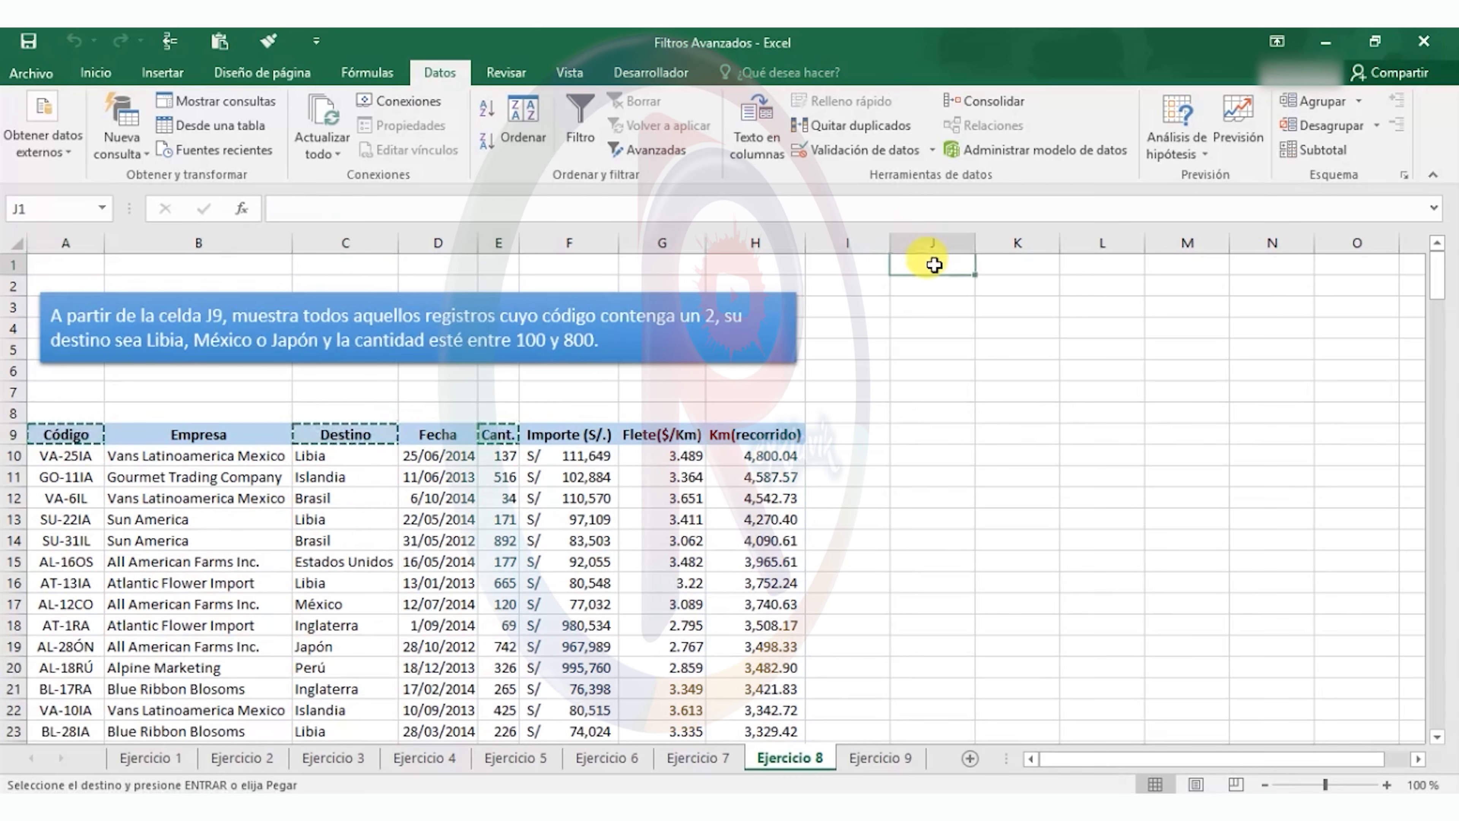
pyautogui.hotkey('ctrl', 'v')
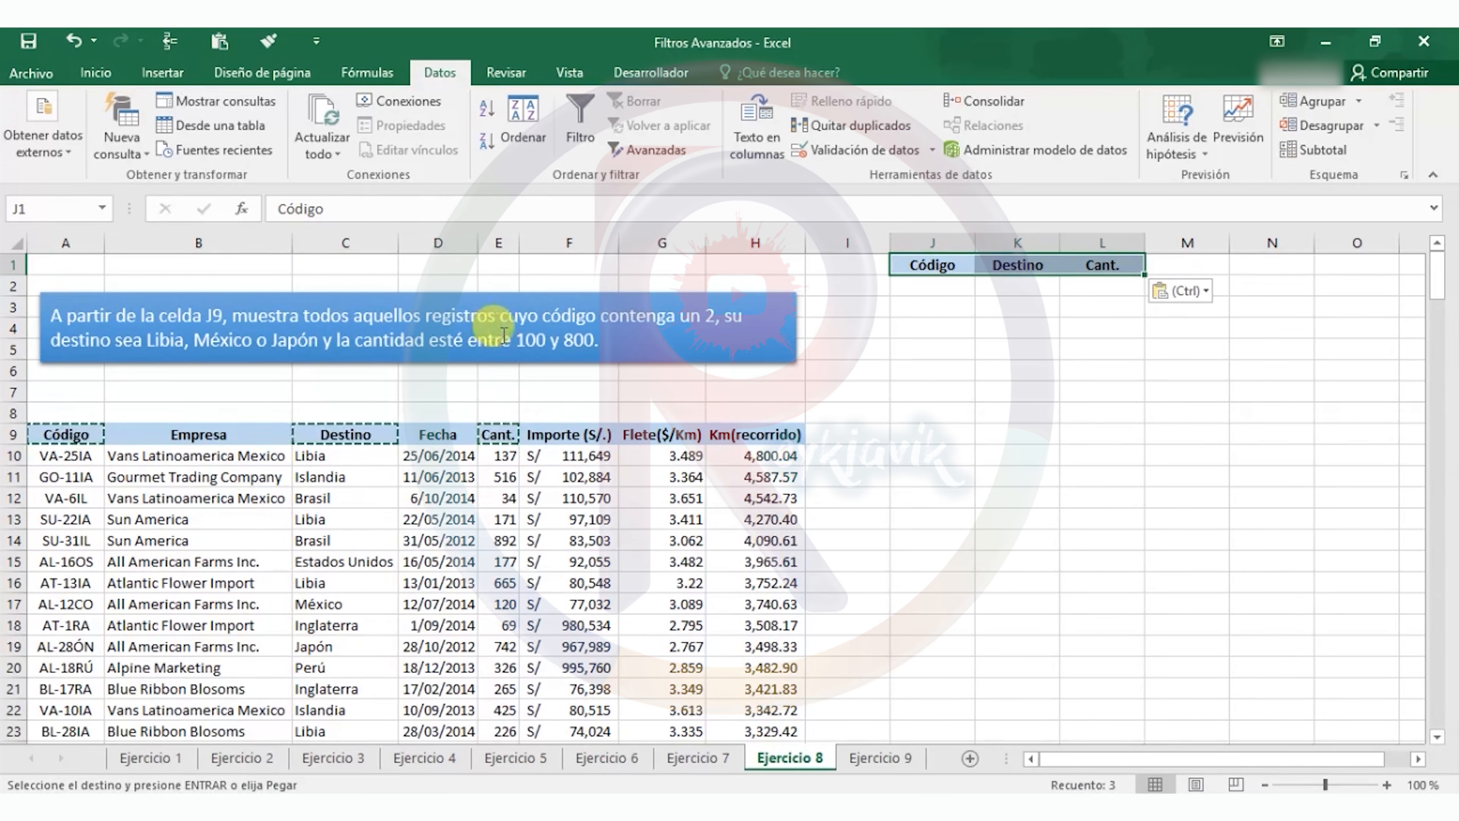
pyautogui.click(1129, 267)
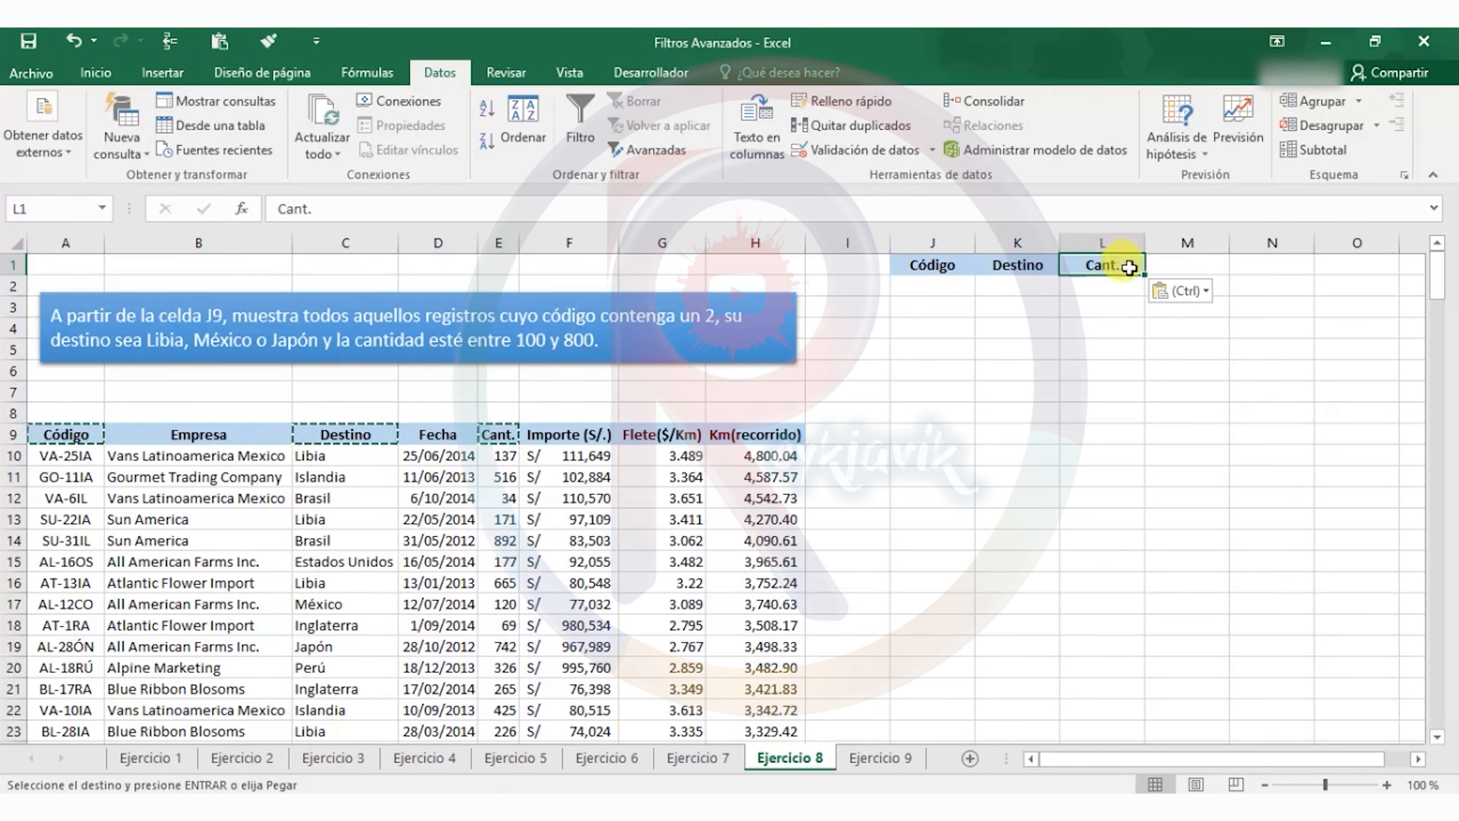
pyautogui.moveTo(1141, 277); pyautogui.dragTo(1189, 275)
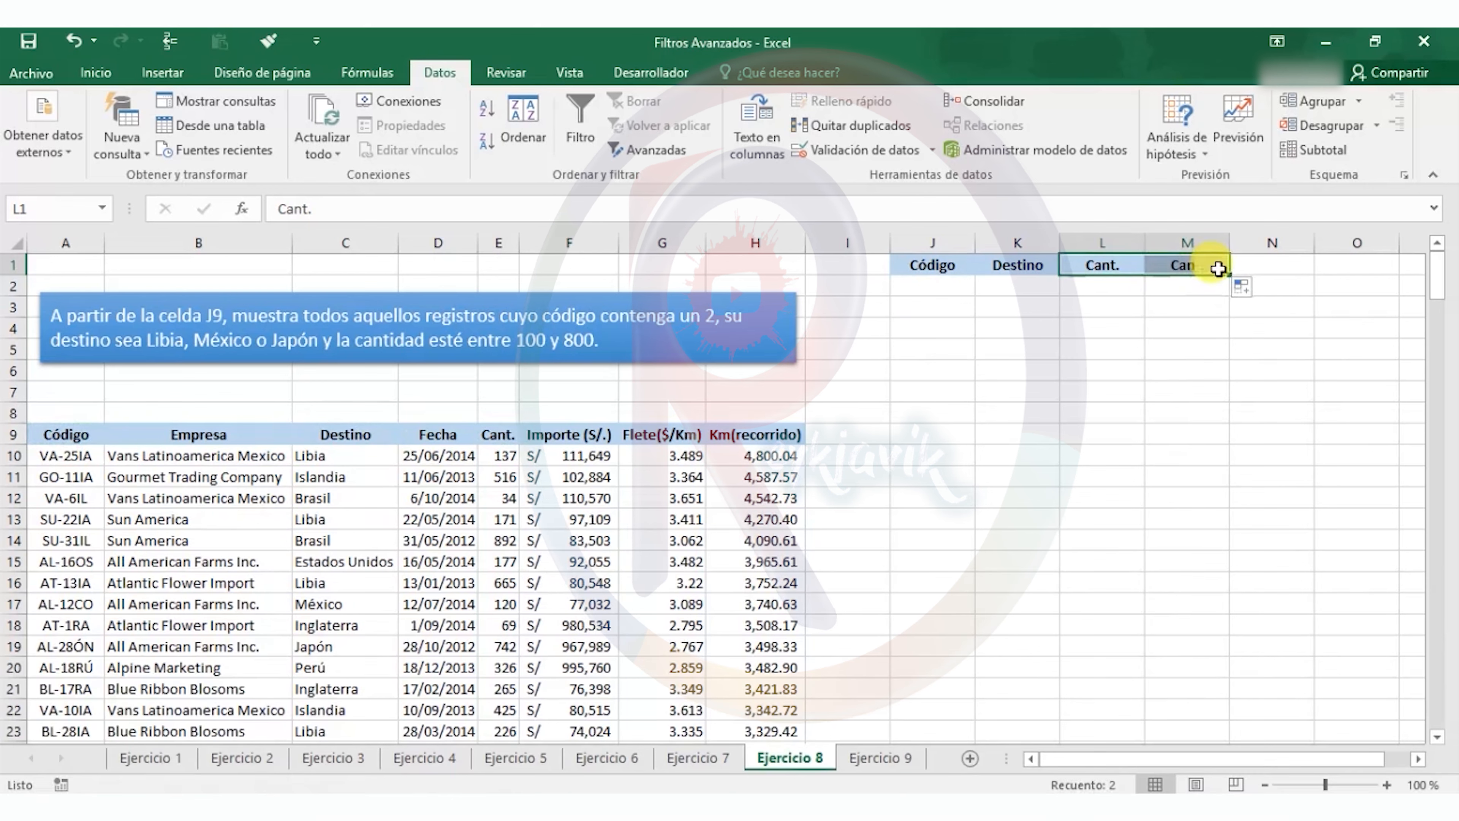
# Step: Enter the criteria *2* under Código in J2 and lib, m?xico and jap under Destino in K2:K4
pyautogui.click(943, 285)
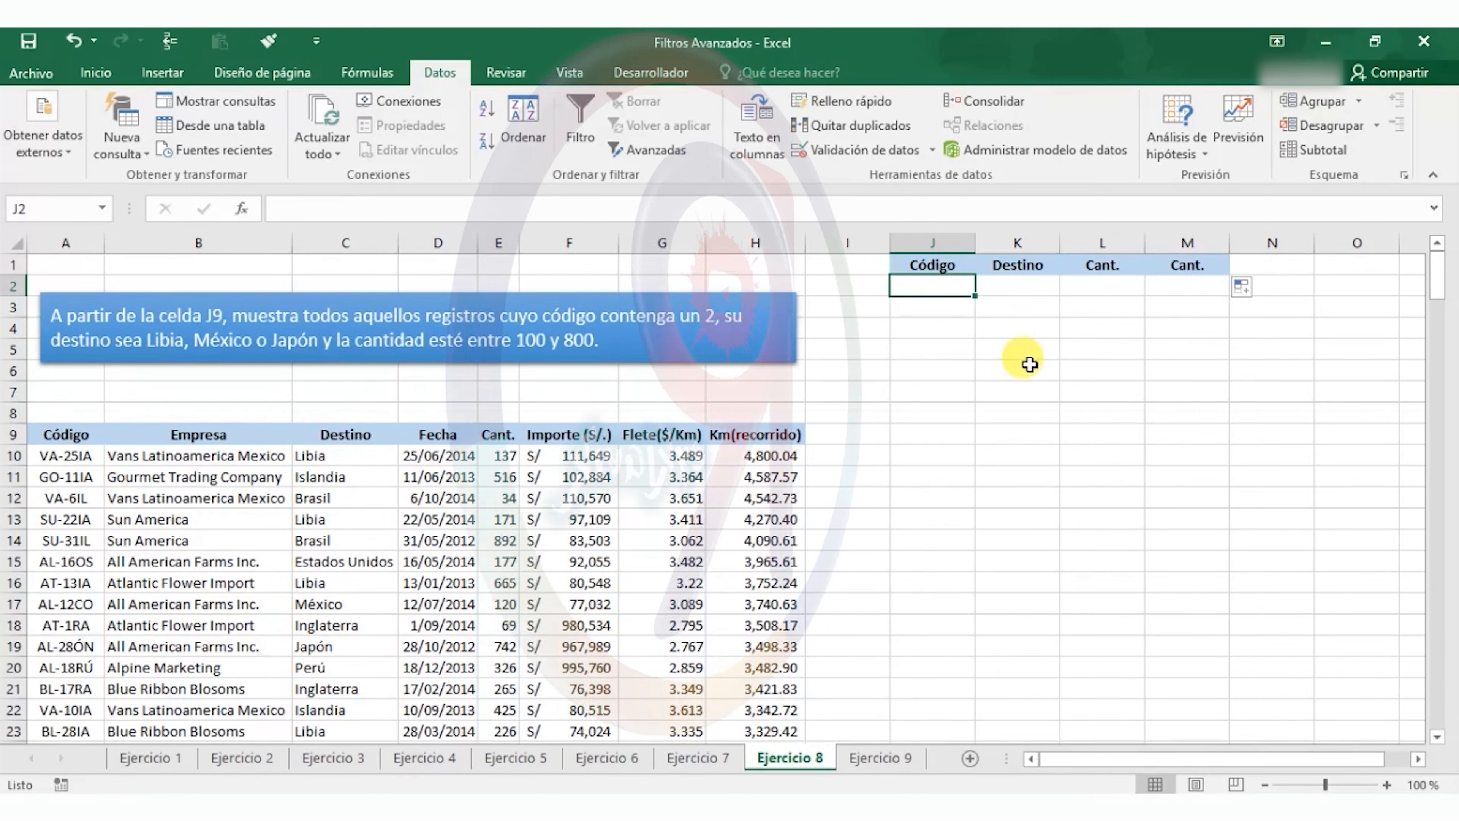
pyautogui.write('*')
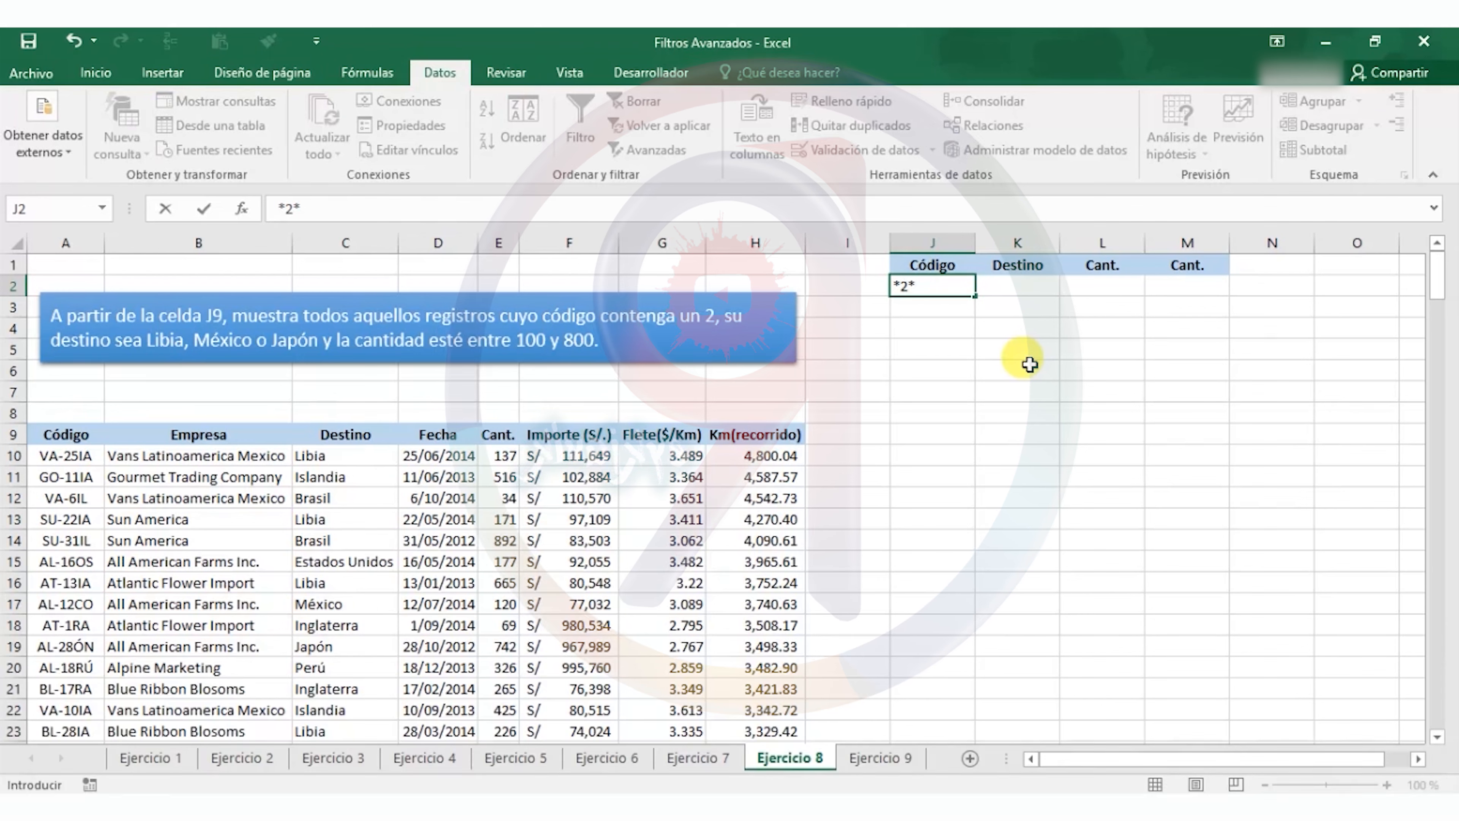
pyautogui.press('Tab')
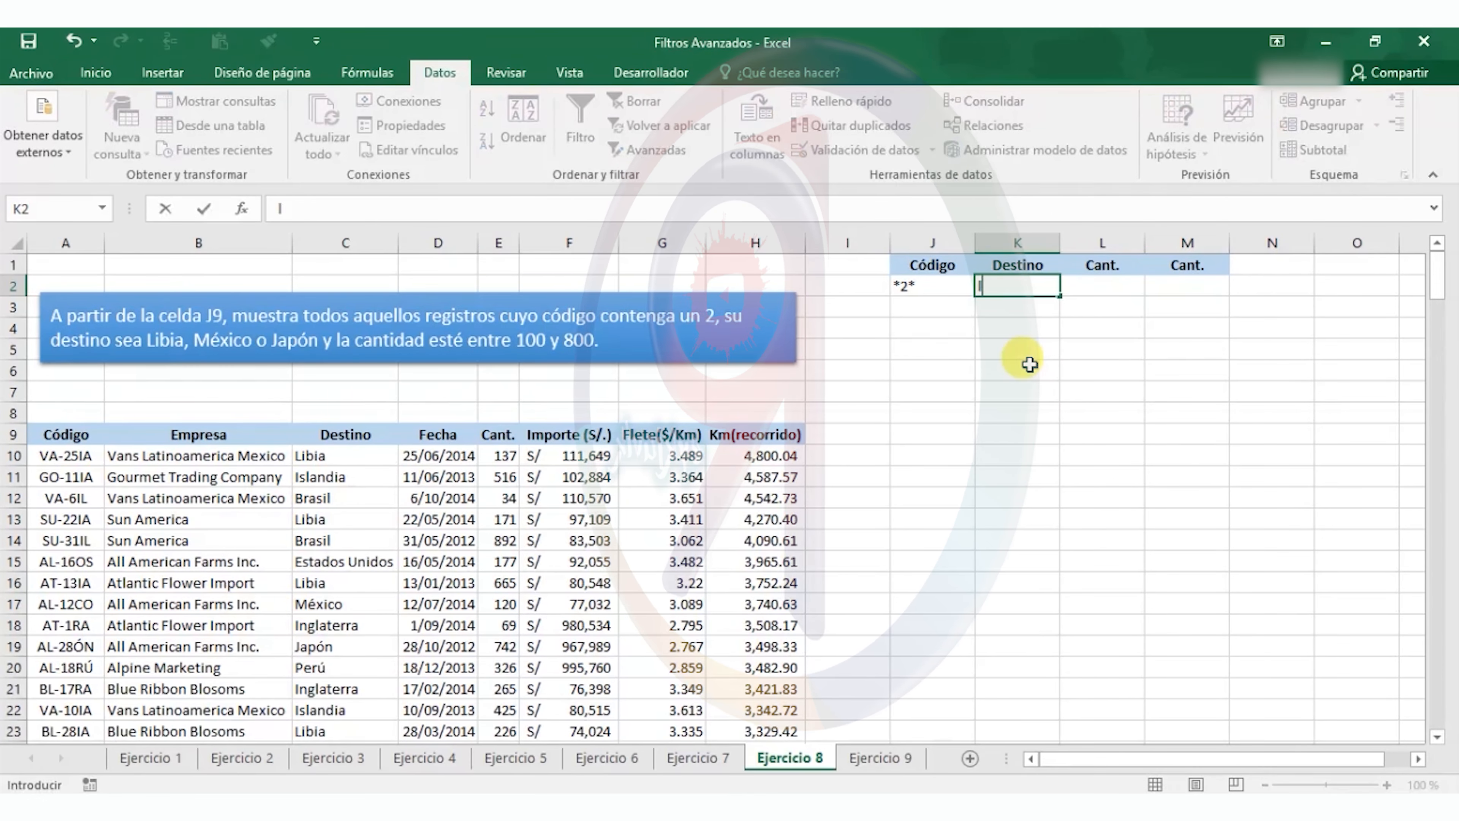
pyautogui.write('lib')
pyautogui.press('Return')
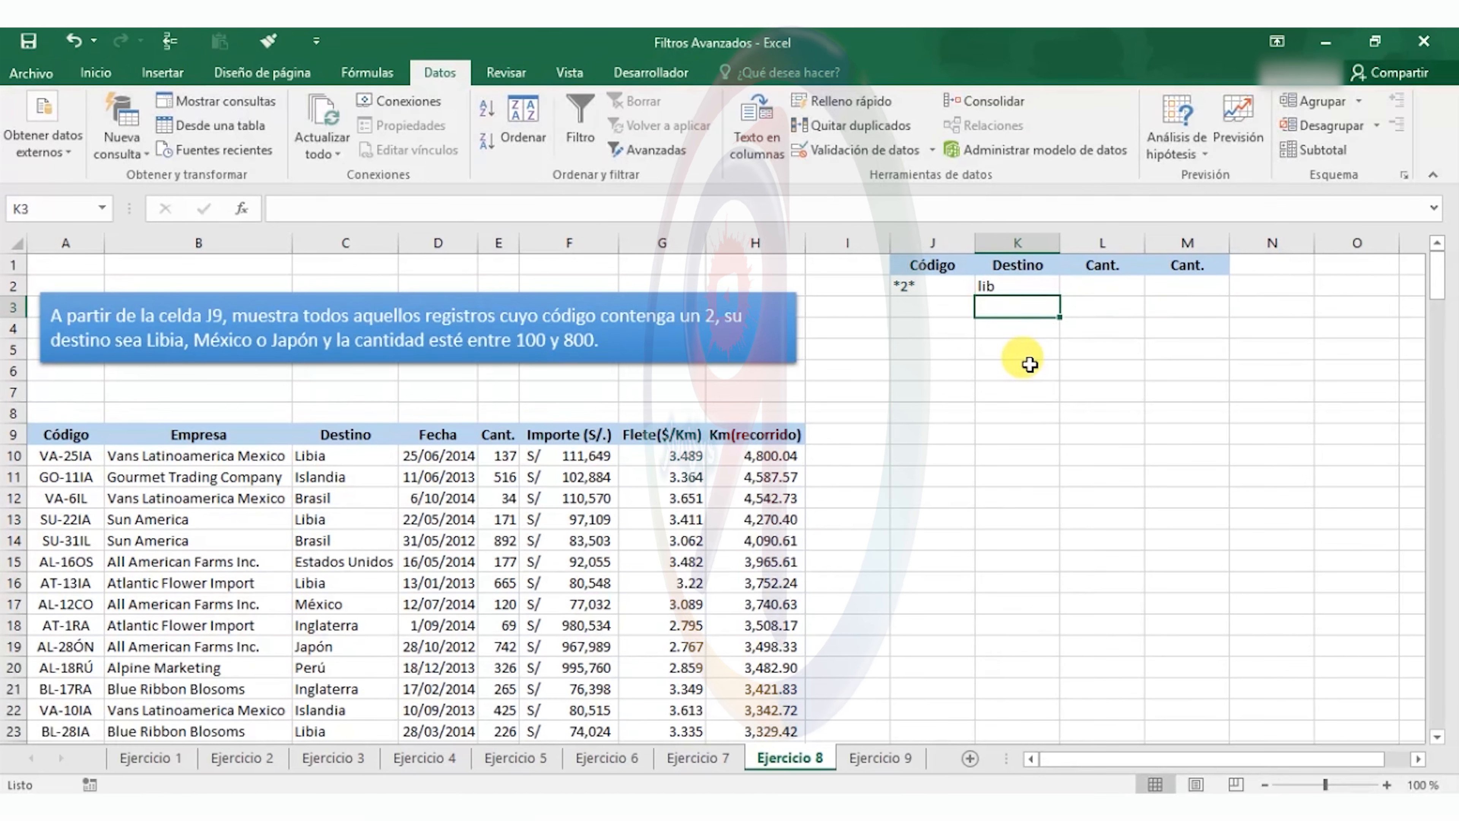
pyautogui.write('m')
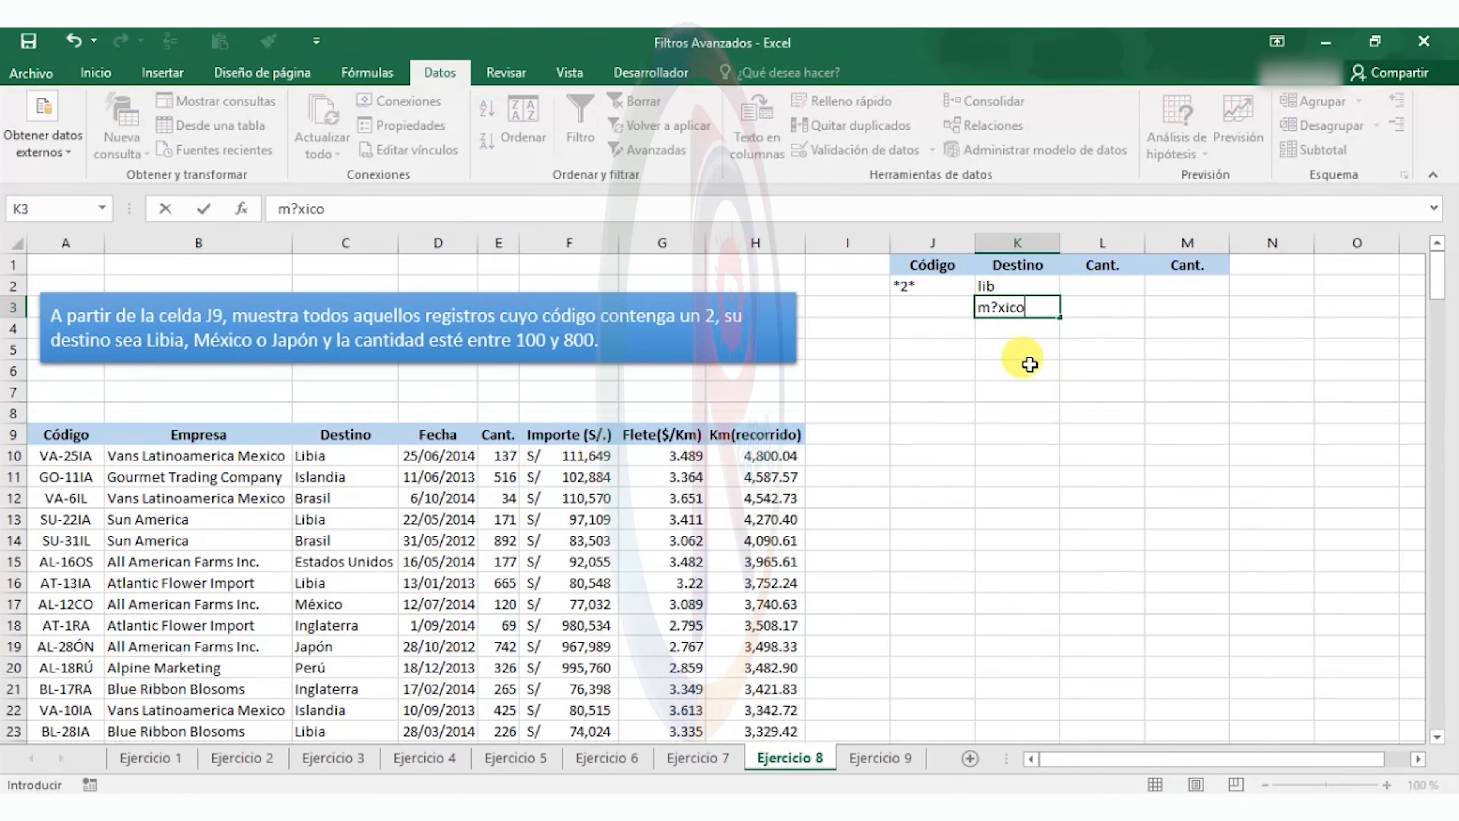
pyautogui.write('?xico')
pyautogui.press('Return')
pyautogui.write('jap')
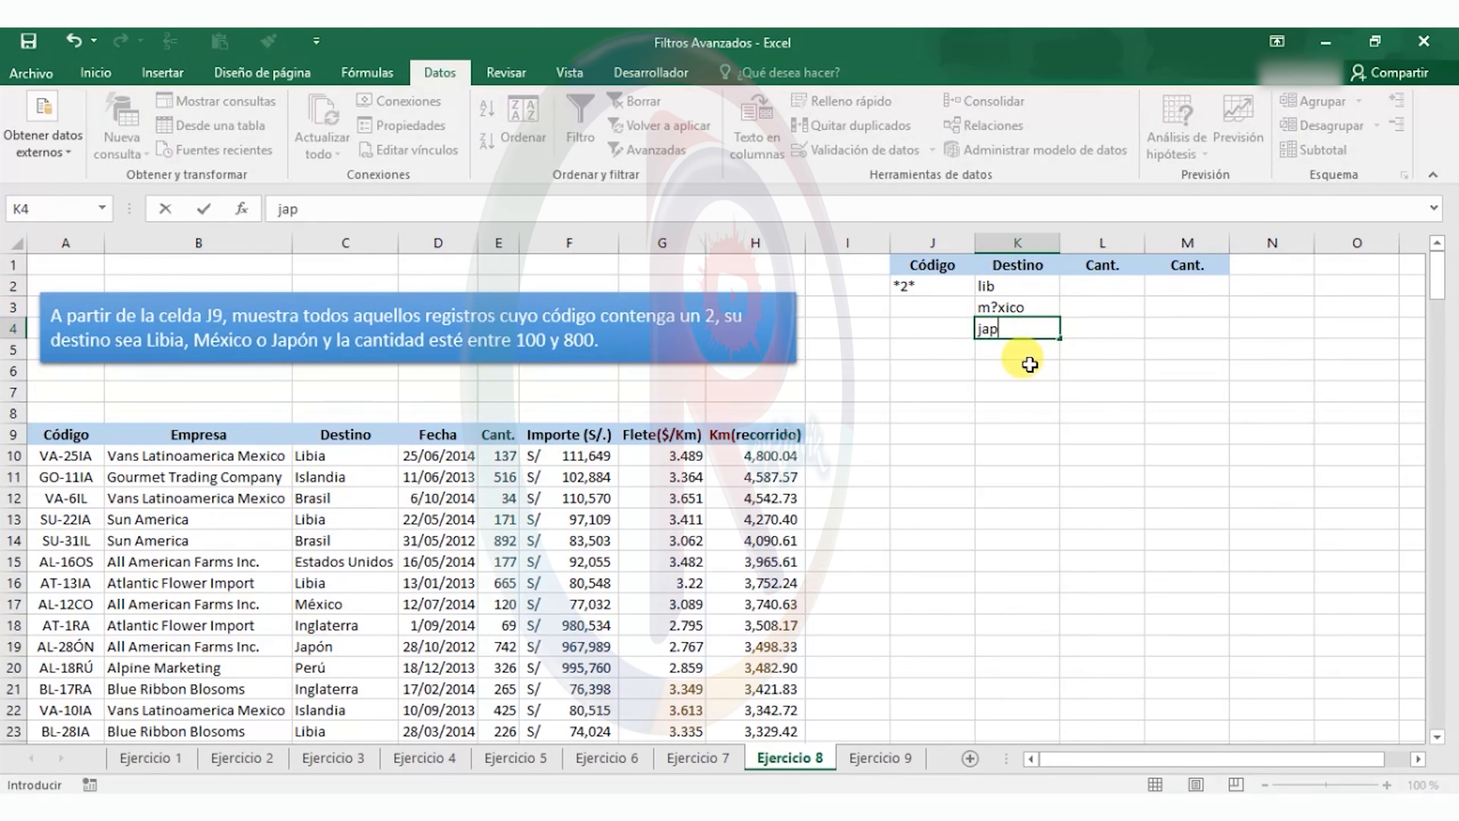
# Step: Copy the *2* code criterion from J2 into J3:J4
pyautogui.press('Up')
pyautogui.press('Up')
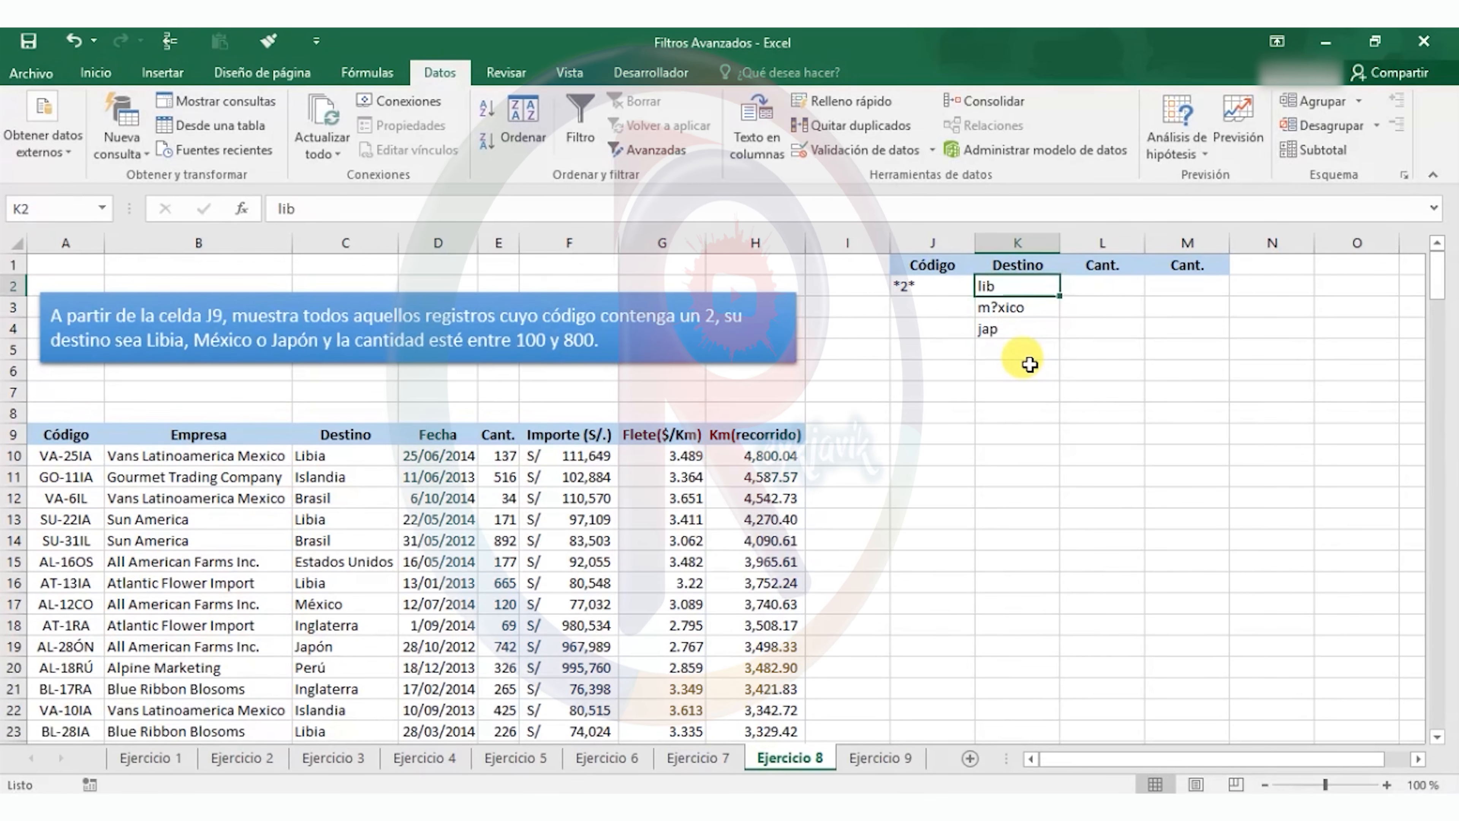
pyautogui.press('Left')
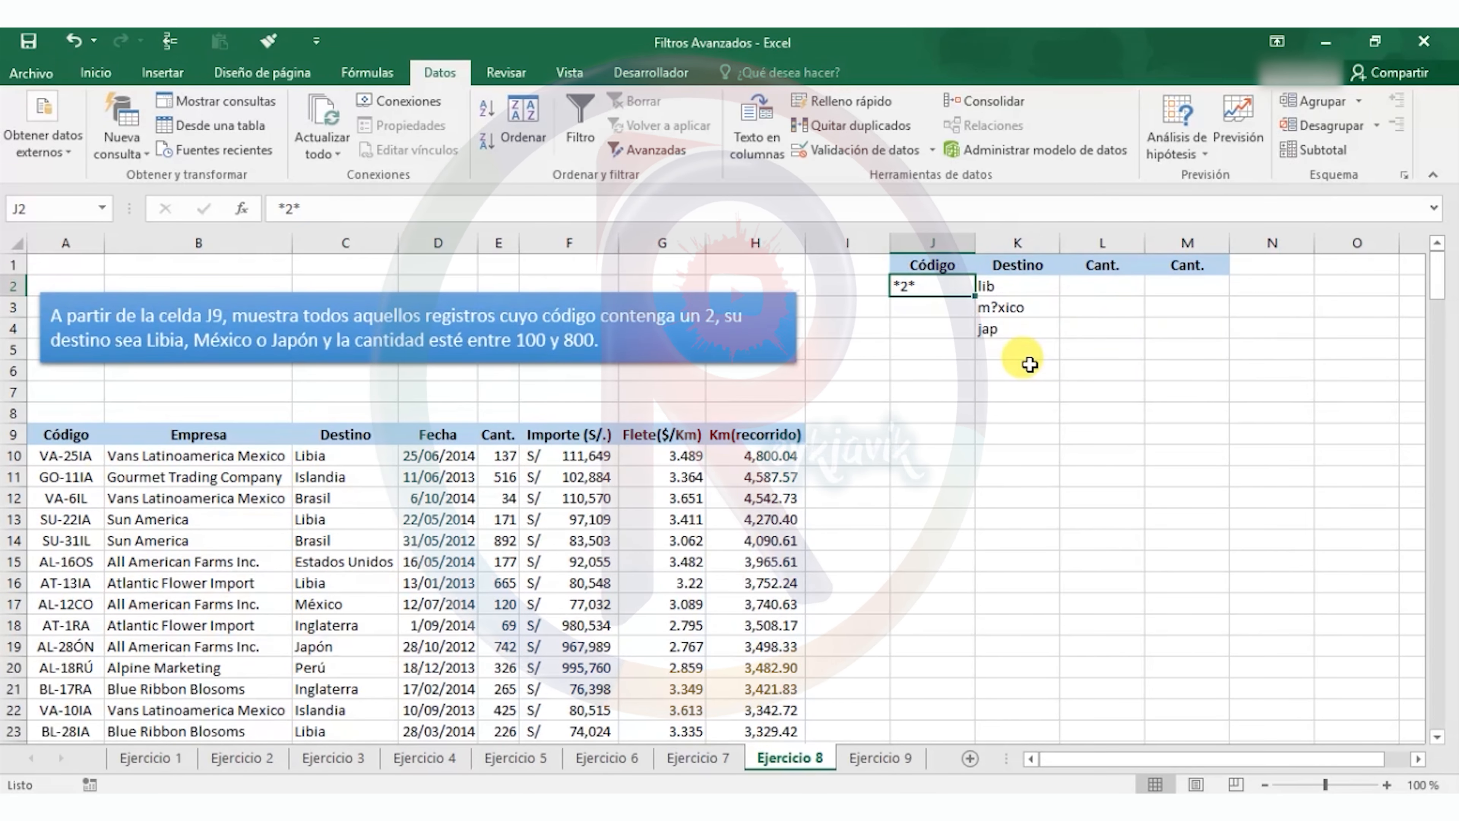
pyautogui.hotkey('ctrl', 'c')
pyautogui.moveTo(931, 306); pyautogui.dragTo(940, 329)
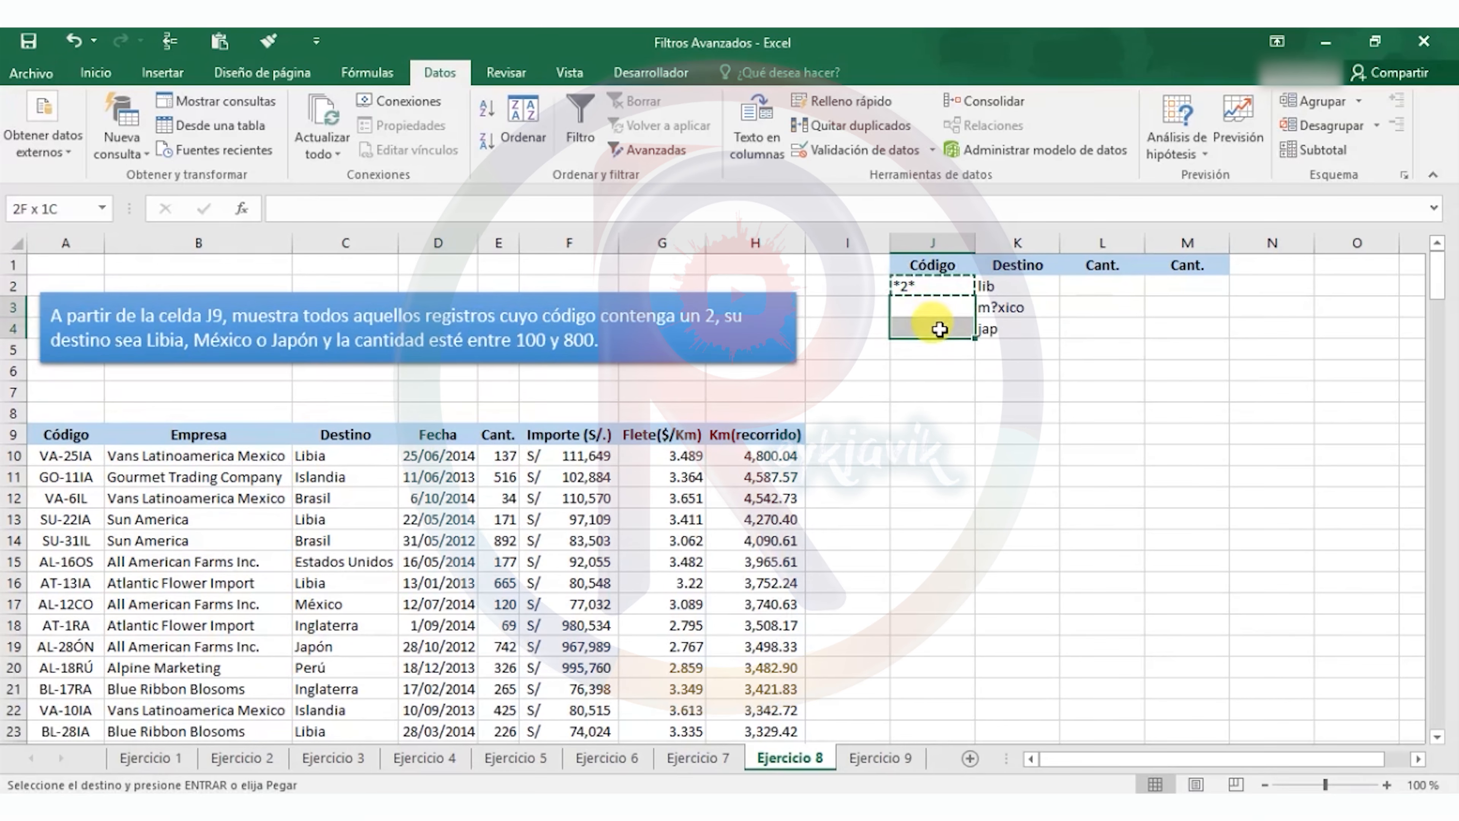
pyautogui.hotkey('ctrl', 'v')
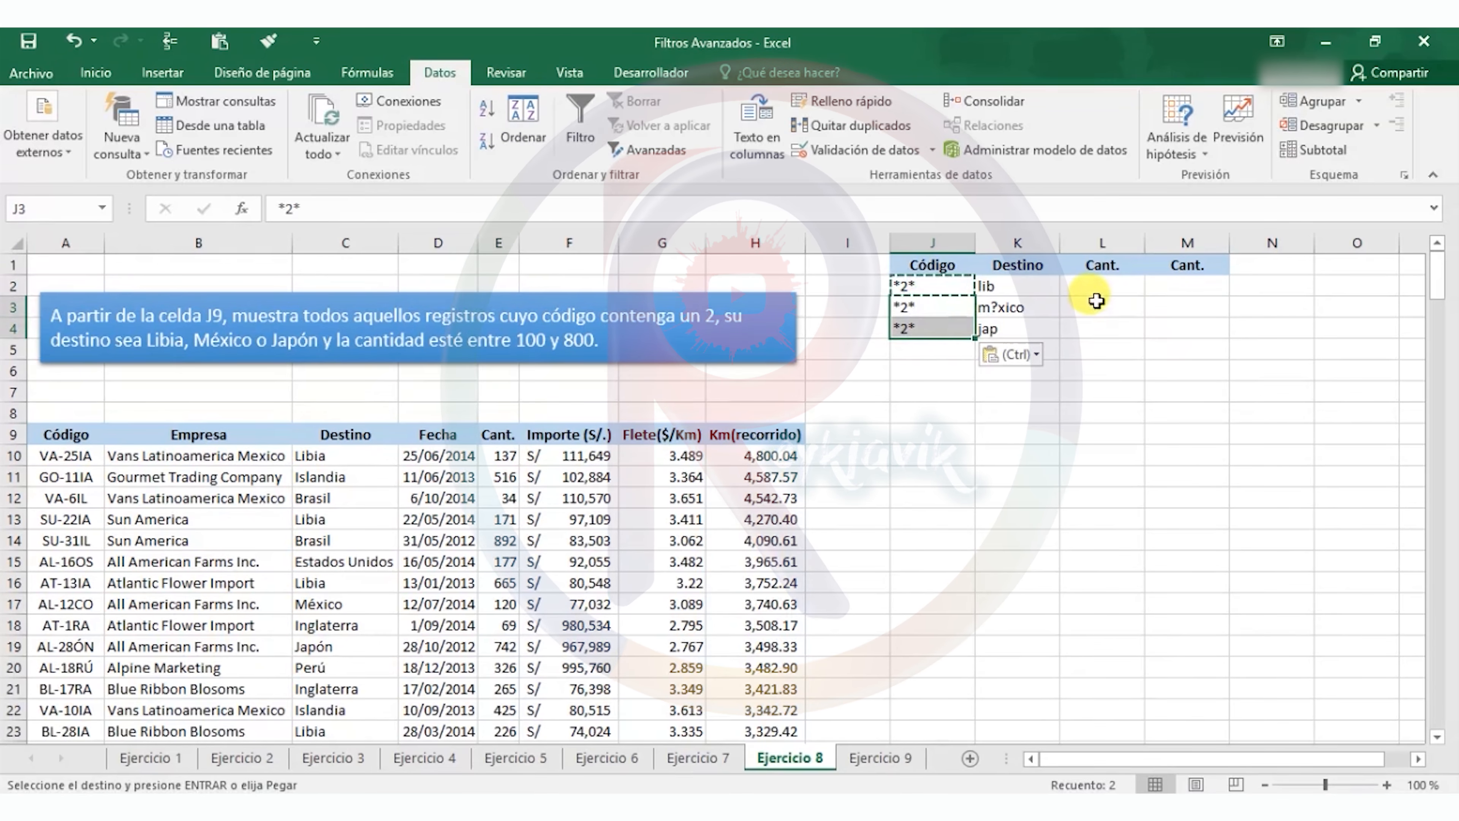
# Step: Enter the criteria >=100 under the first Cant. in L2 and <=800 under the second Cant. in M2
pyautogui.click(1101, 287)
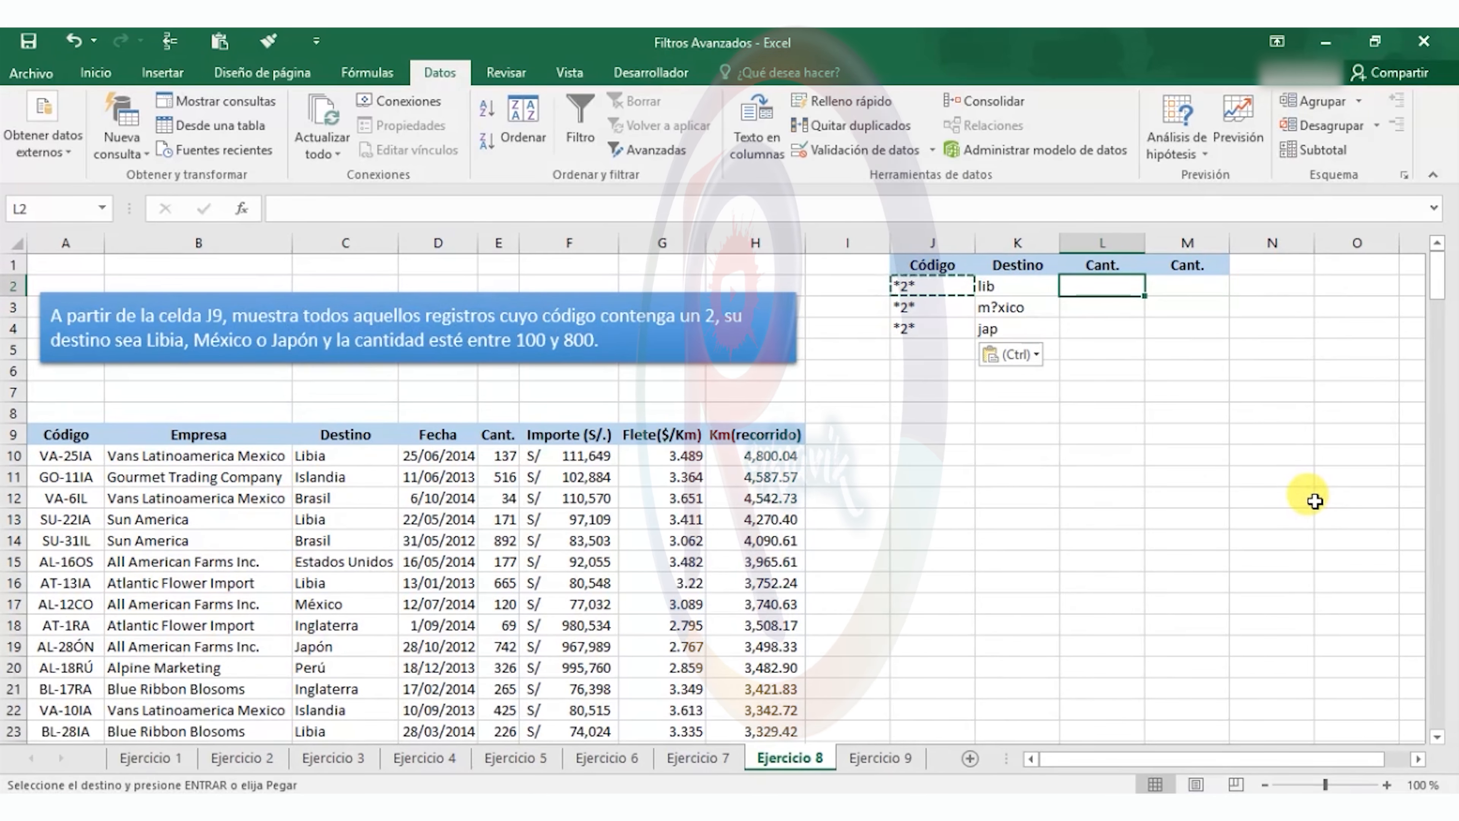
pyautogui.write('>=100')
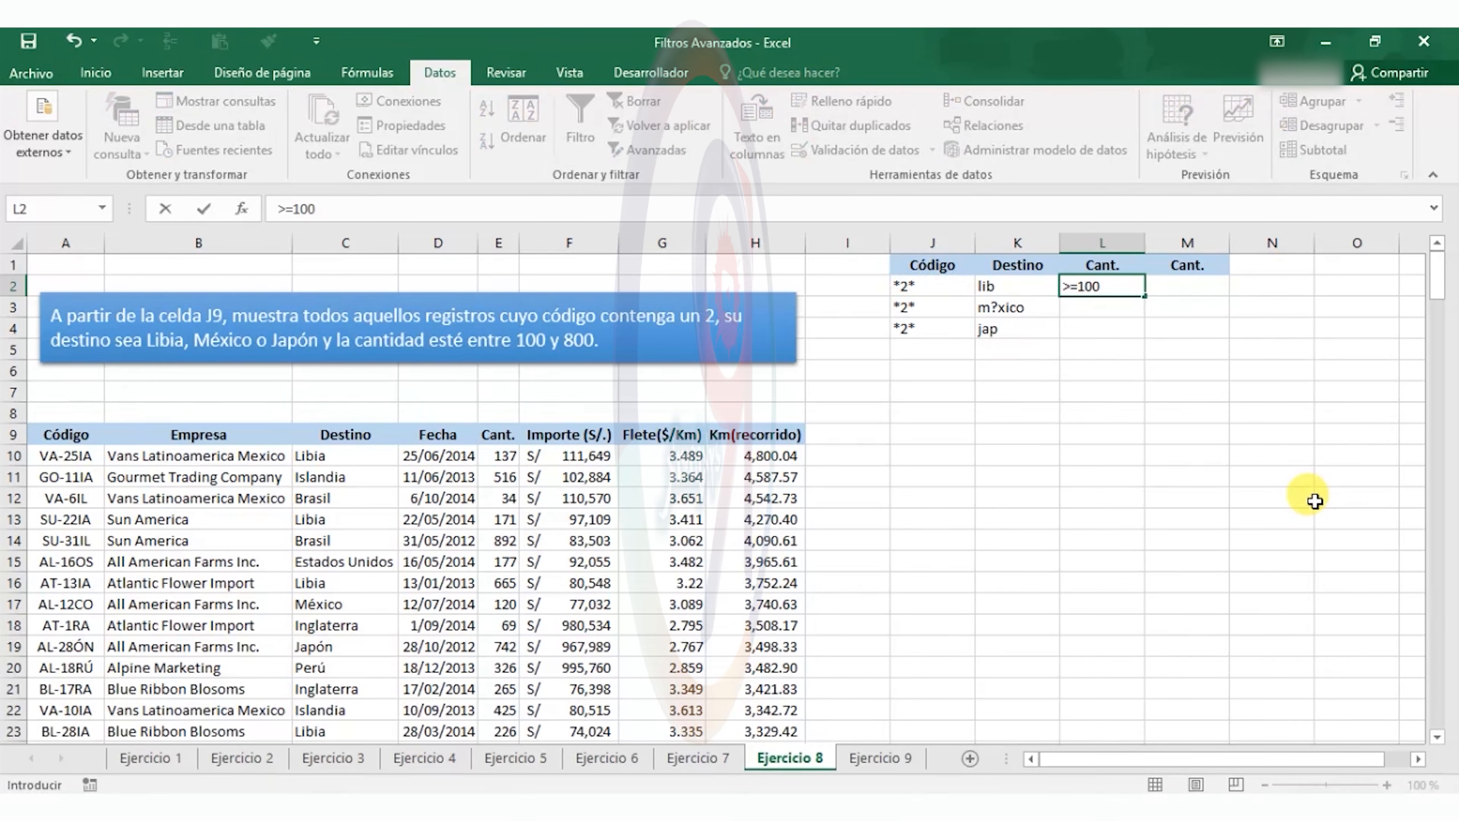
pyautogui.press('Tab')
pyautogui.write('<=')
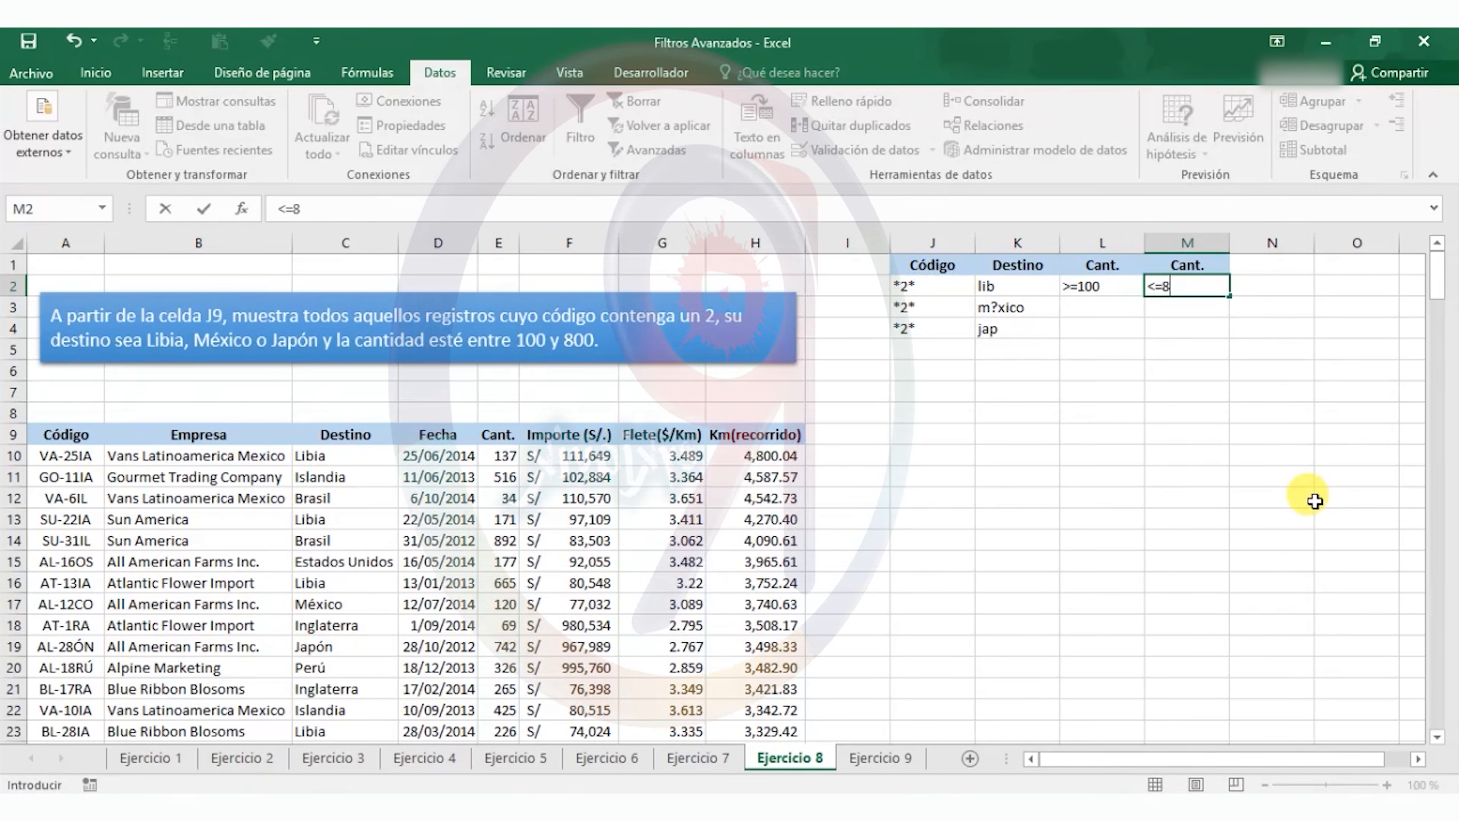
pyautogui.write('800')
pyautogui.press('Return')
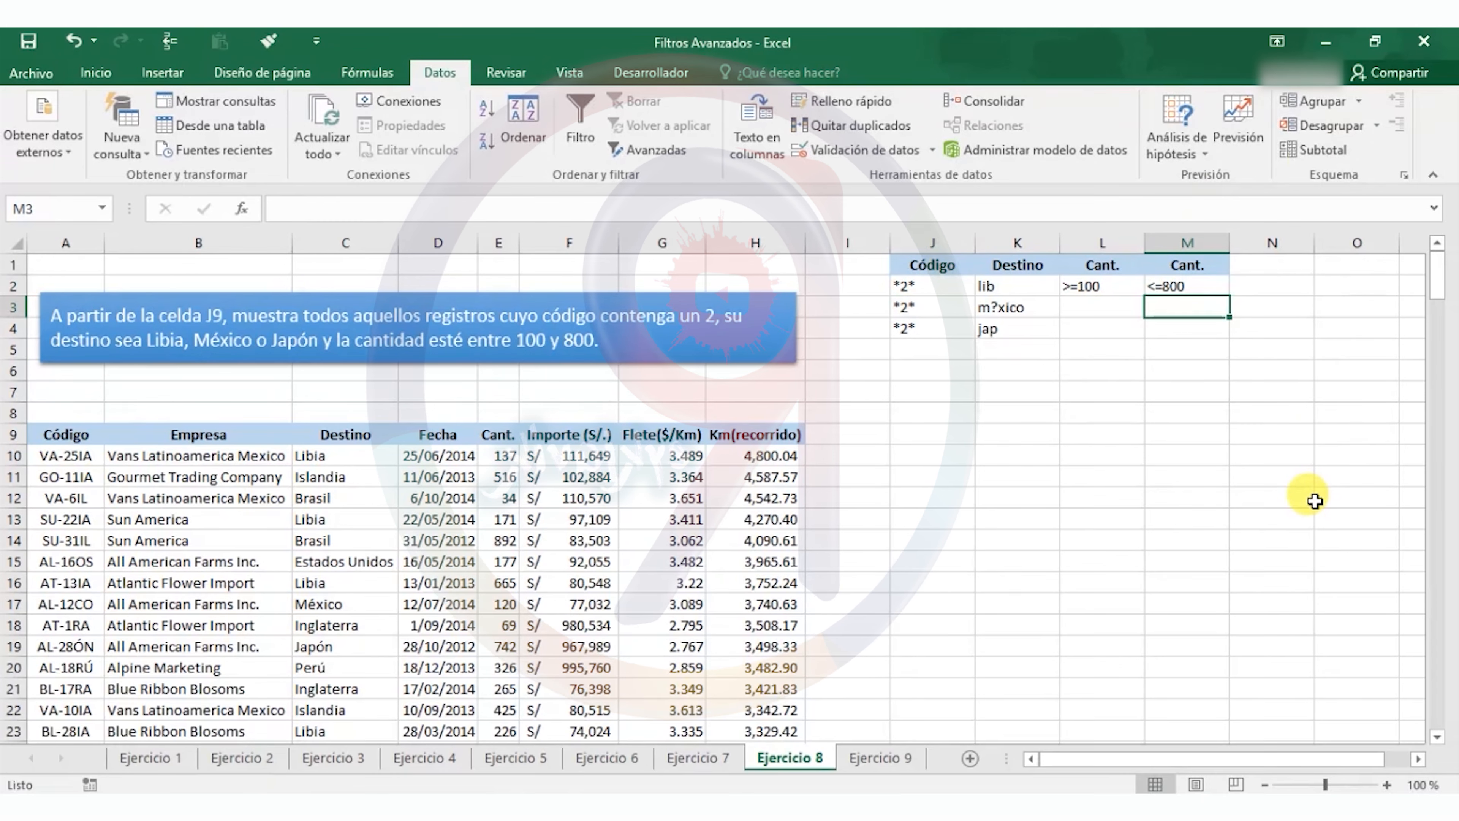
# Step: Copy the quantity criteria from L2:M2 into L3:M4
pyautogui.moveTo(1085, 286); pyautogui.dragTo(1154, 287)
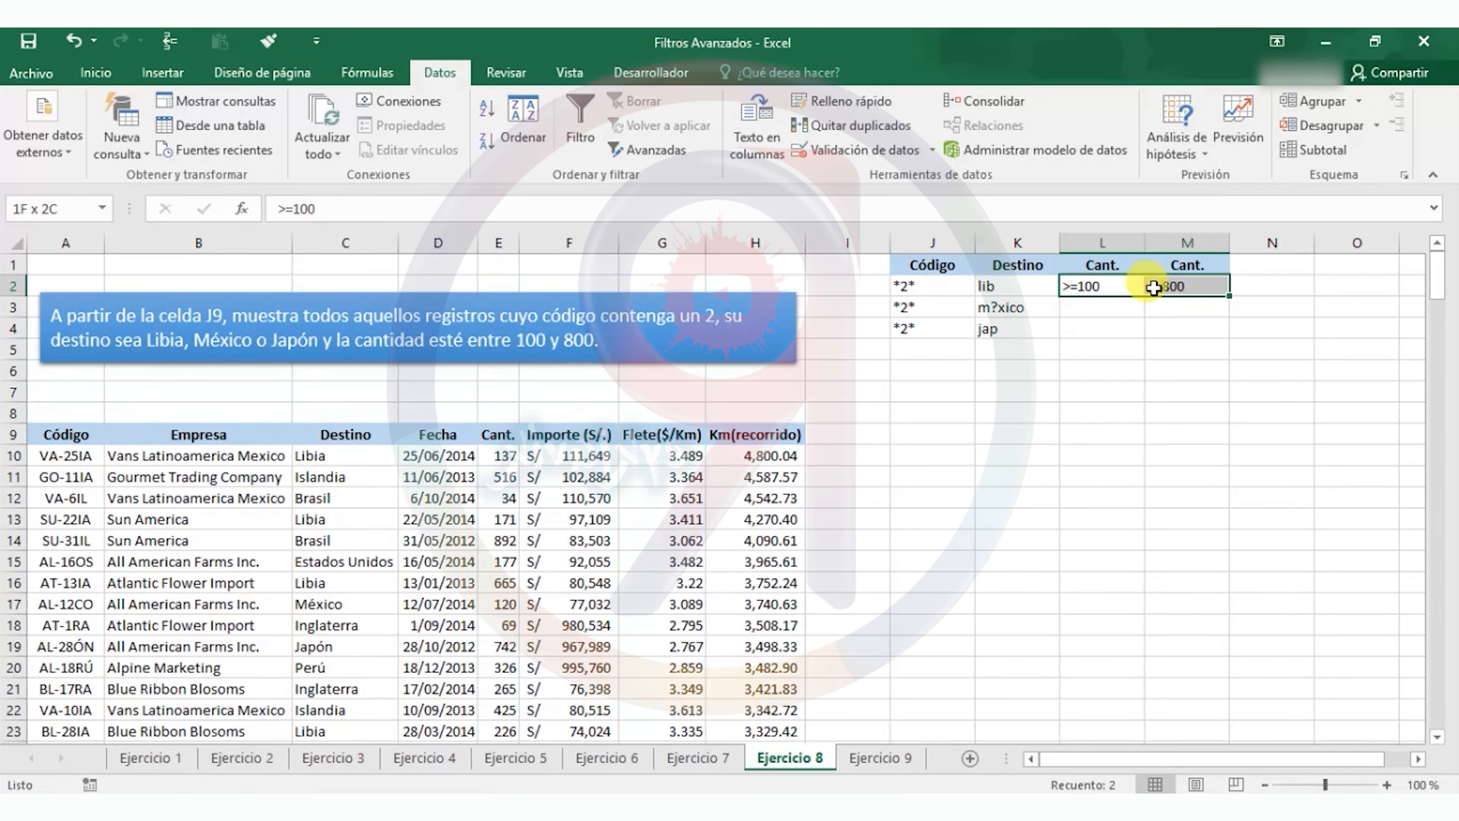
pyautogui.hotkey('ctrl', 'c')
pyautogui.click(1084, 307)
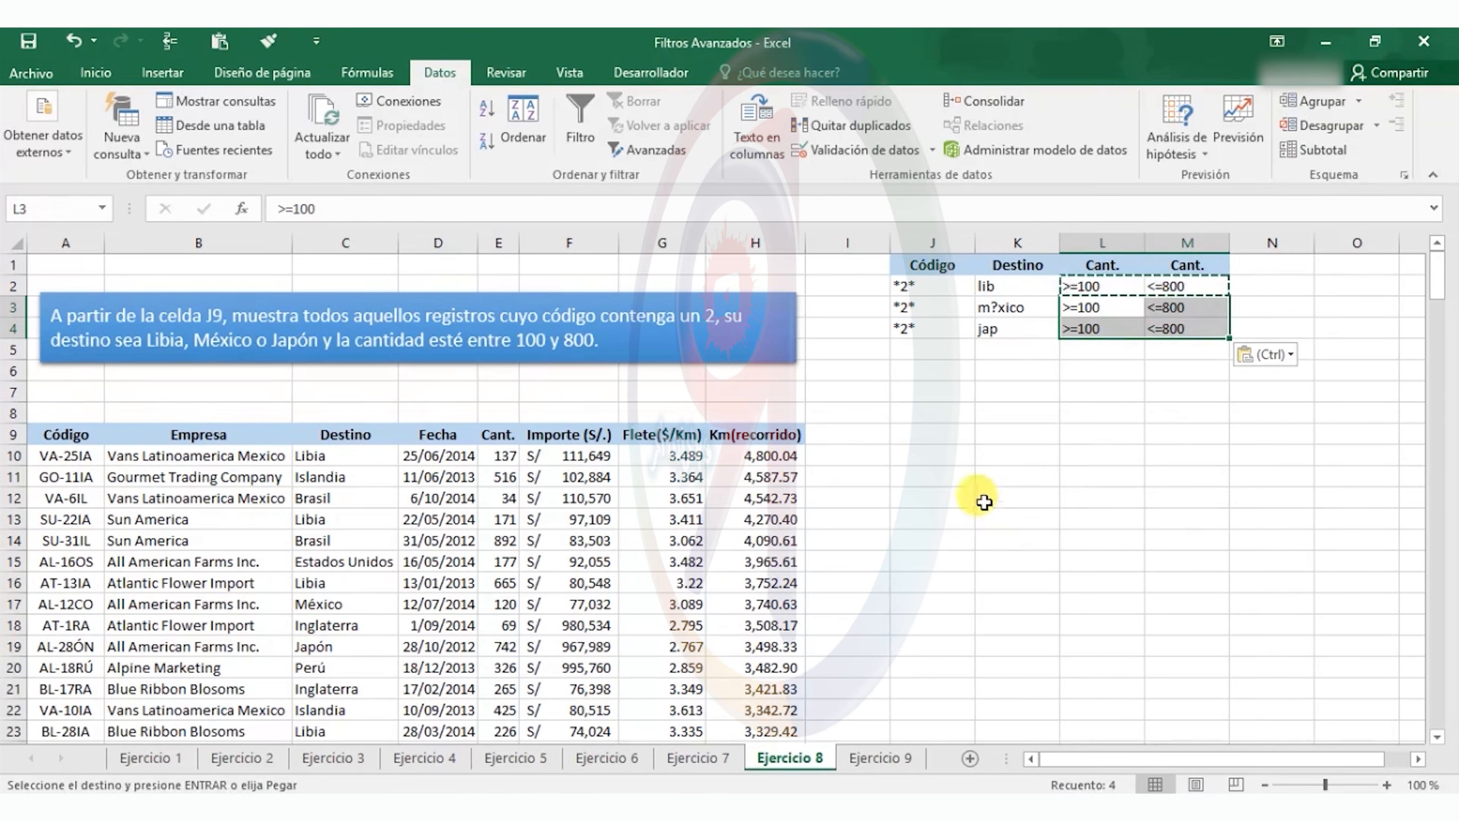
# Step: Run an advanced filter on A9:H224 with the criteria range J1:M4, copying only unique records to J9
pyautogui.click(413, 582)
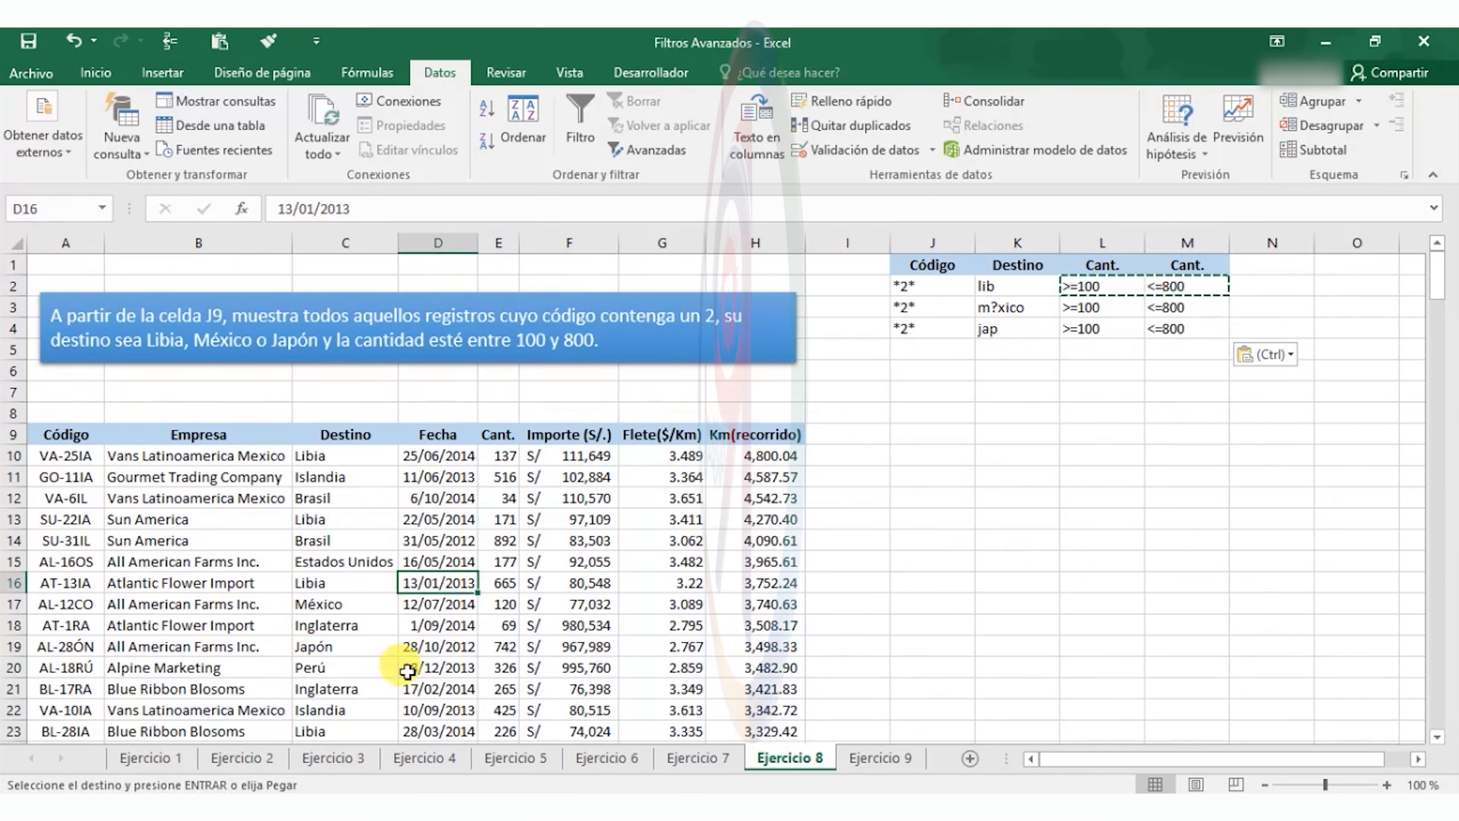
pyautogui.click(655, 150)
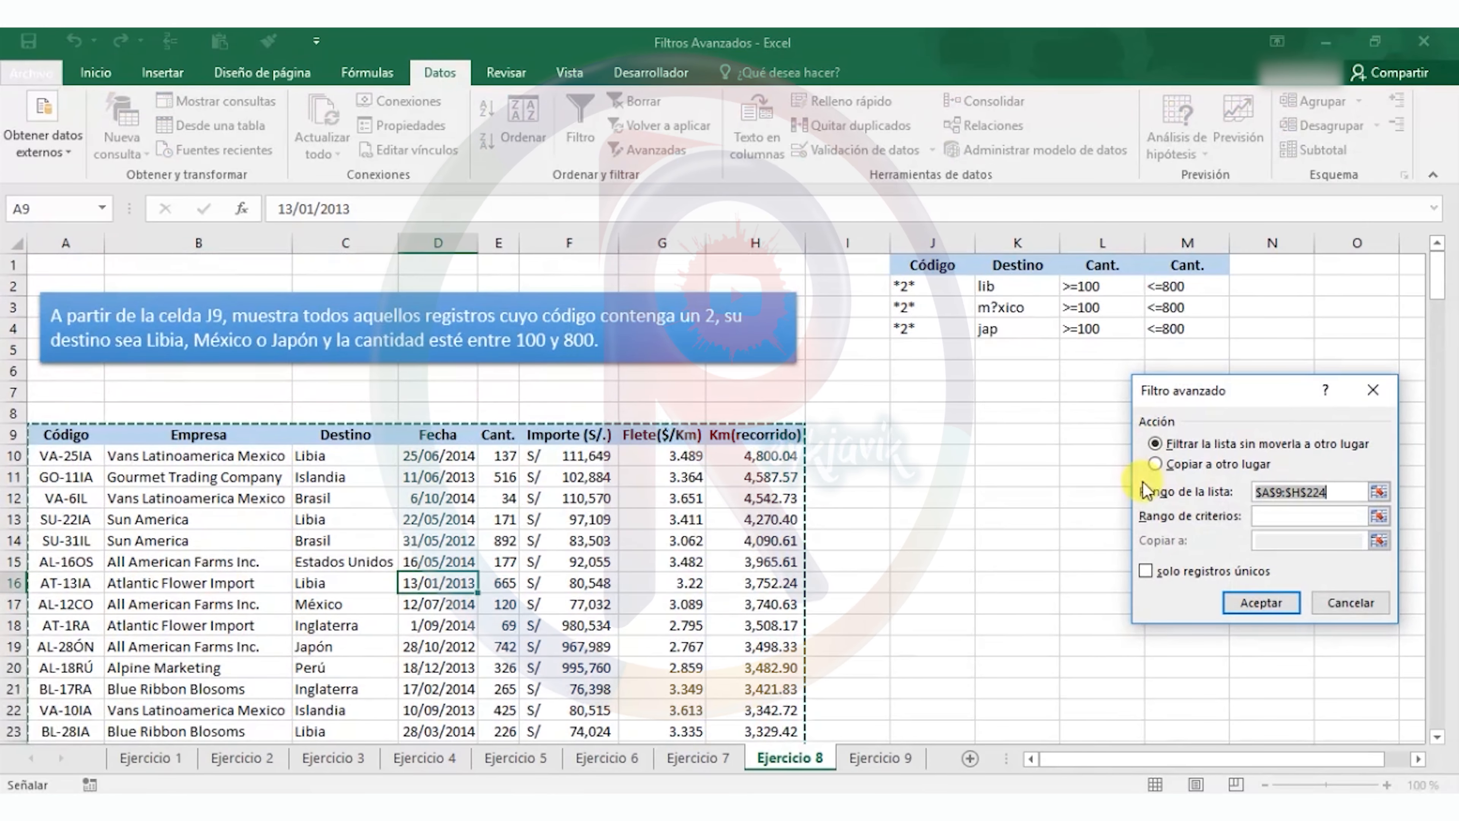
pyautogui.click(1155, 464)
pyautogui.click(1267, 516)
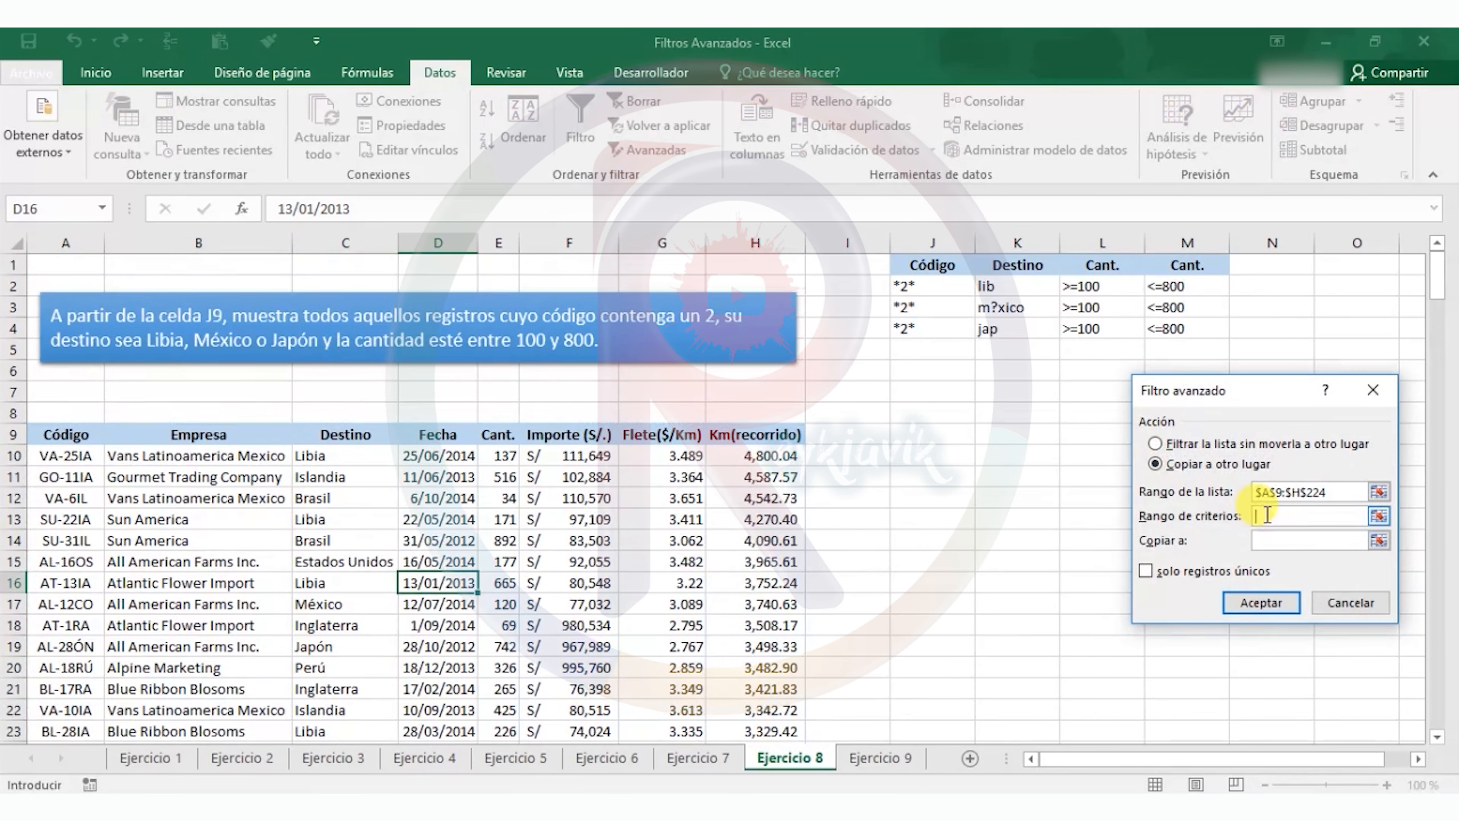
pyautogui.moveTo(935, 264); pyautogui.dragTo(1170, 323)
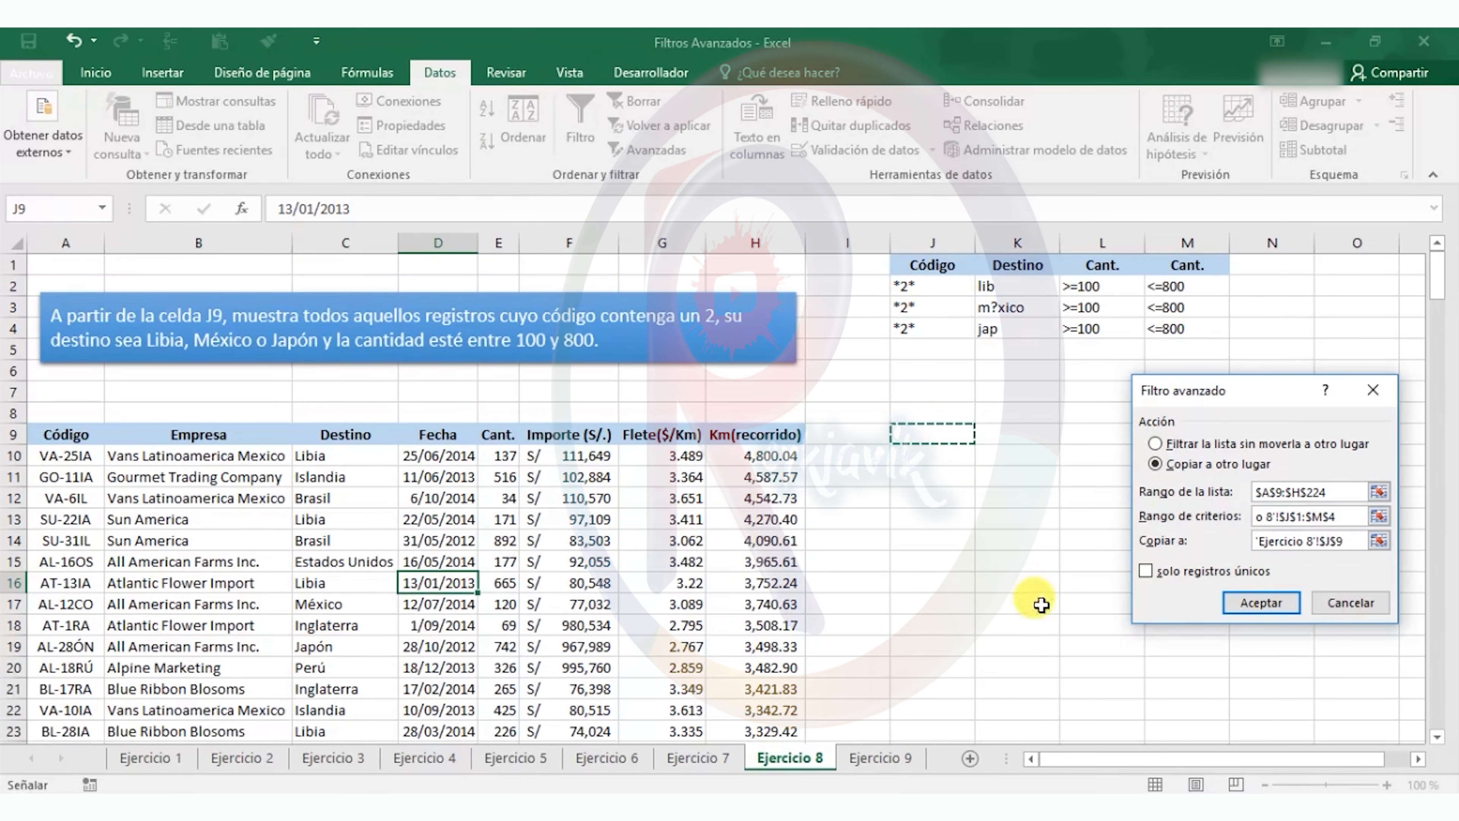
pyautogui.click(1191, 572)
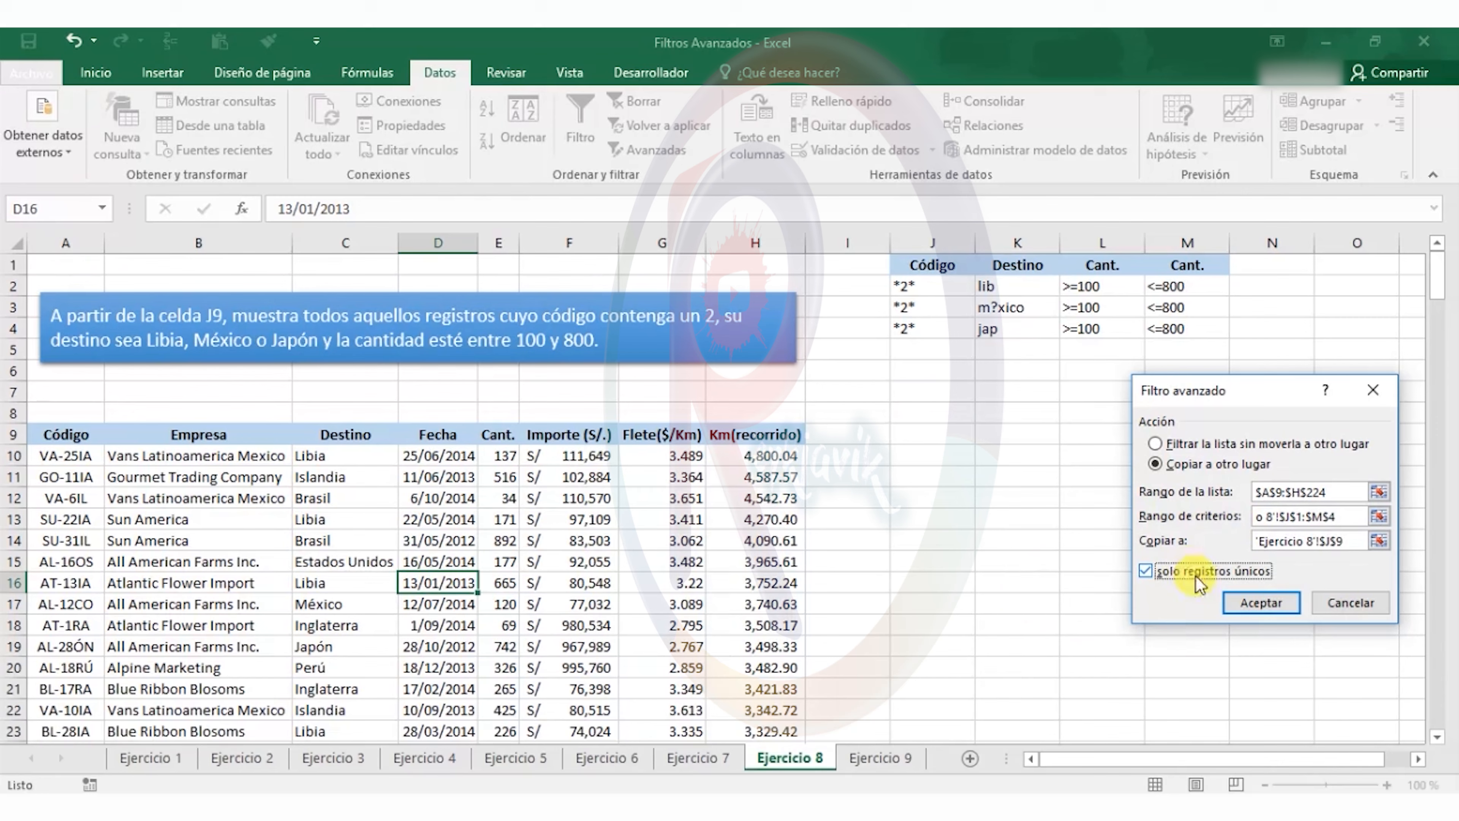
pyautogui.click(1257, 604)
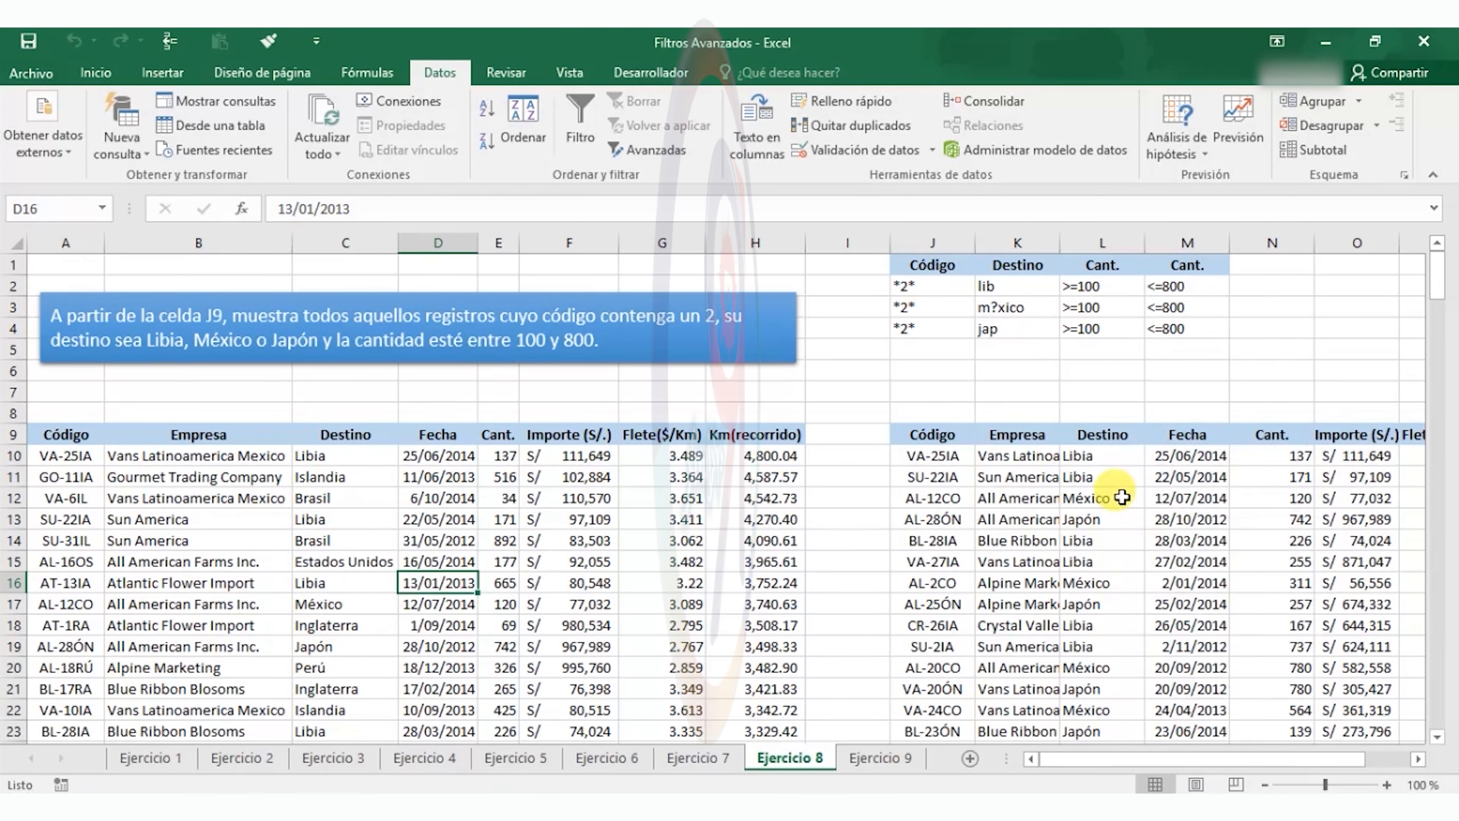
pyautogui.scroll(-1, 1074, 472)
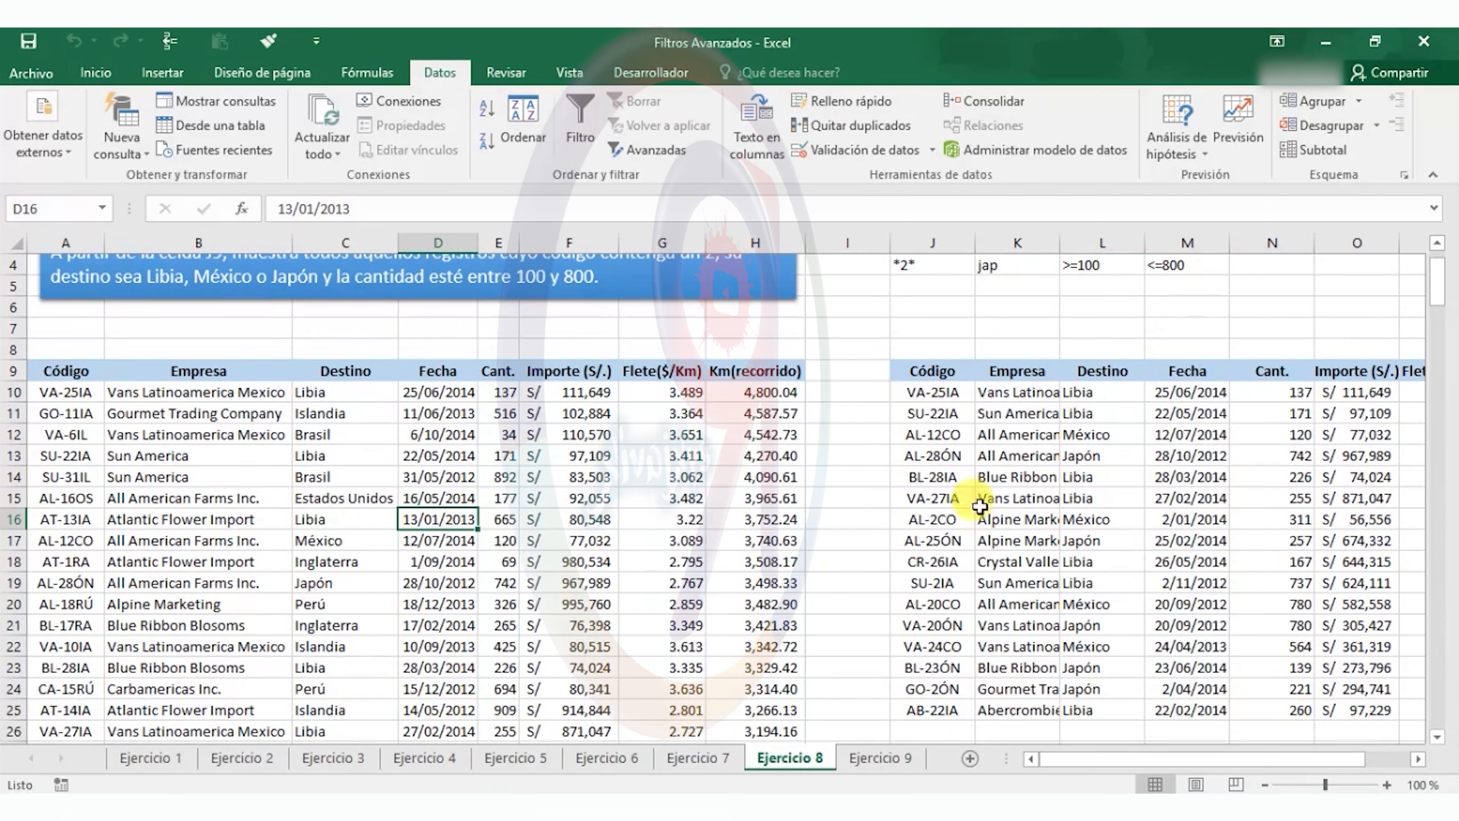
pyautogui.moveTo(924, 386); pyautogui.dragTo(953, 717)
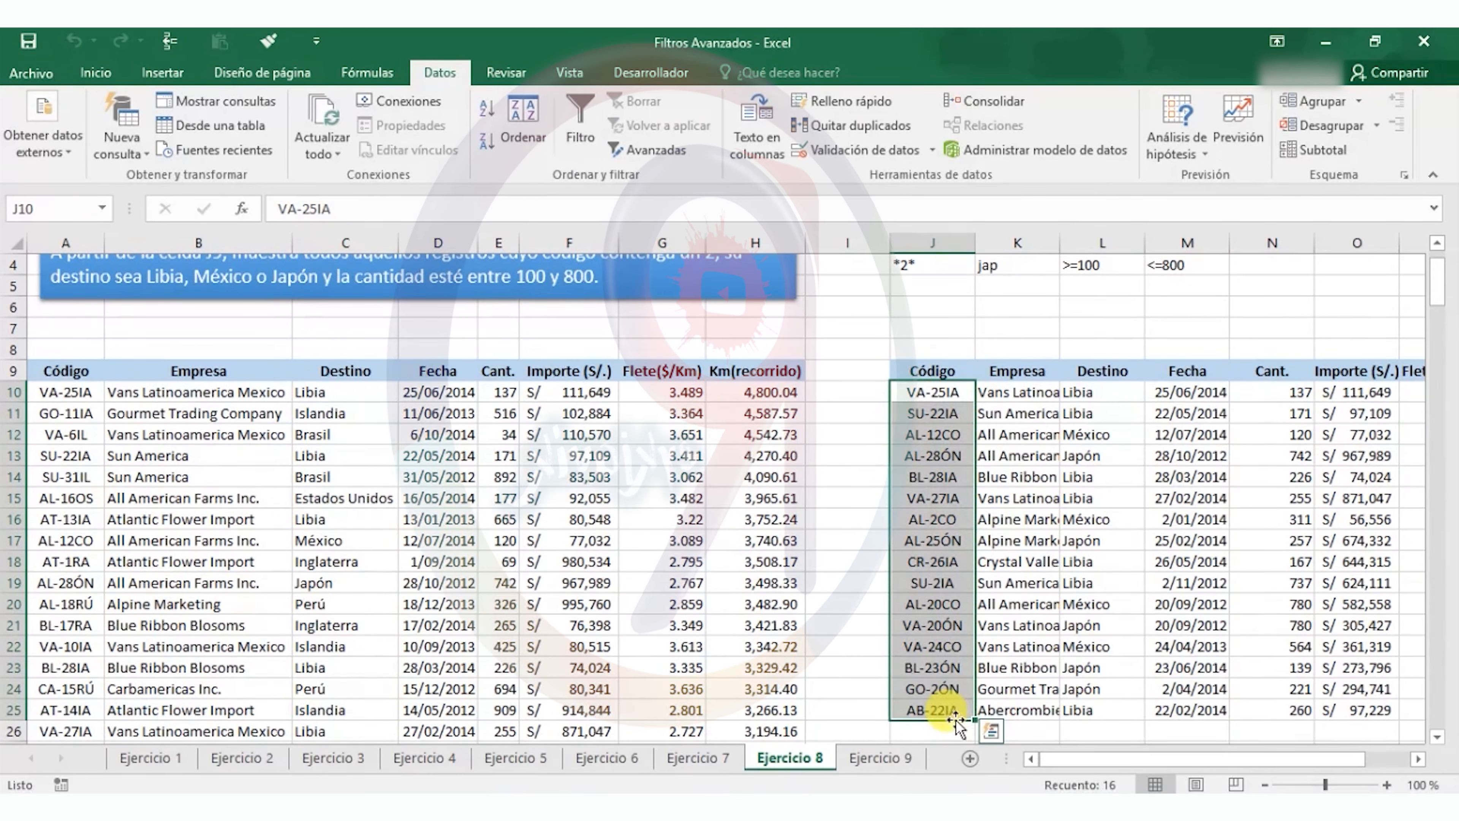
pyautogui.click(1088, 609)
pyautogui.scroll(1, 1088, 614)
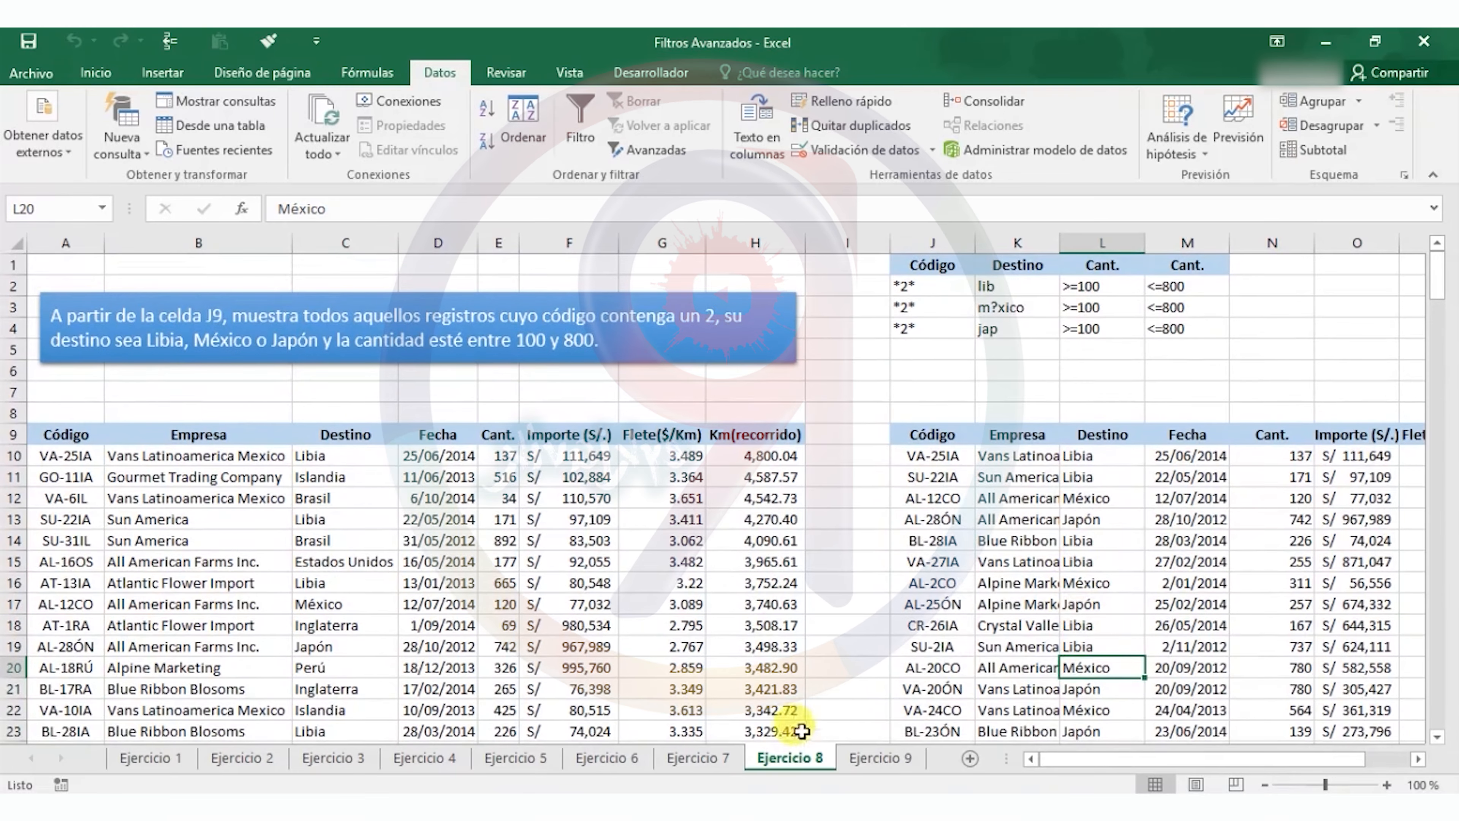
# Step: On the Ejercicio 9 sheet, enter the criteria heading Crit 1 in J1
pyautogui.click(871, 759)
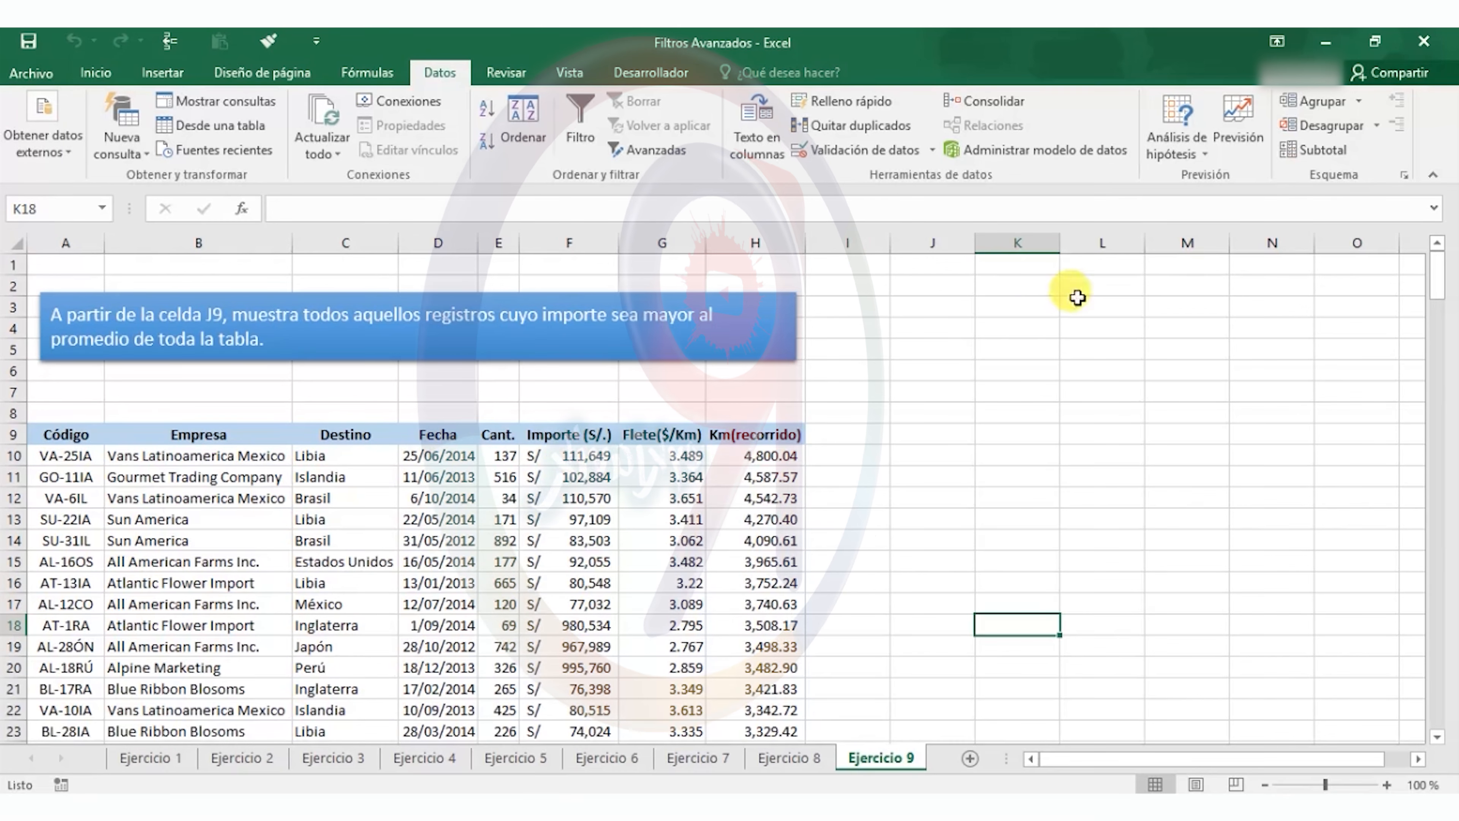
pyautogui.click(927, 263)
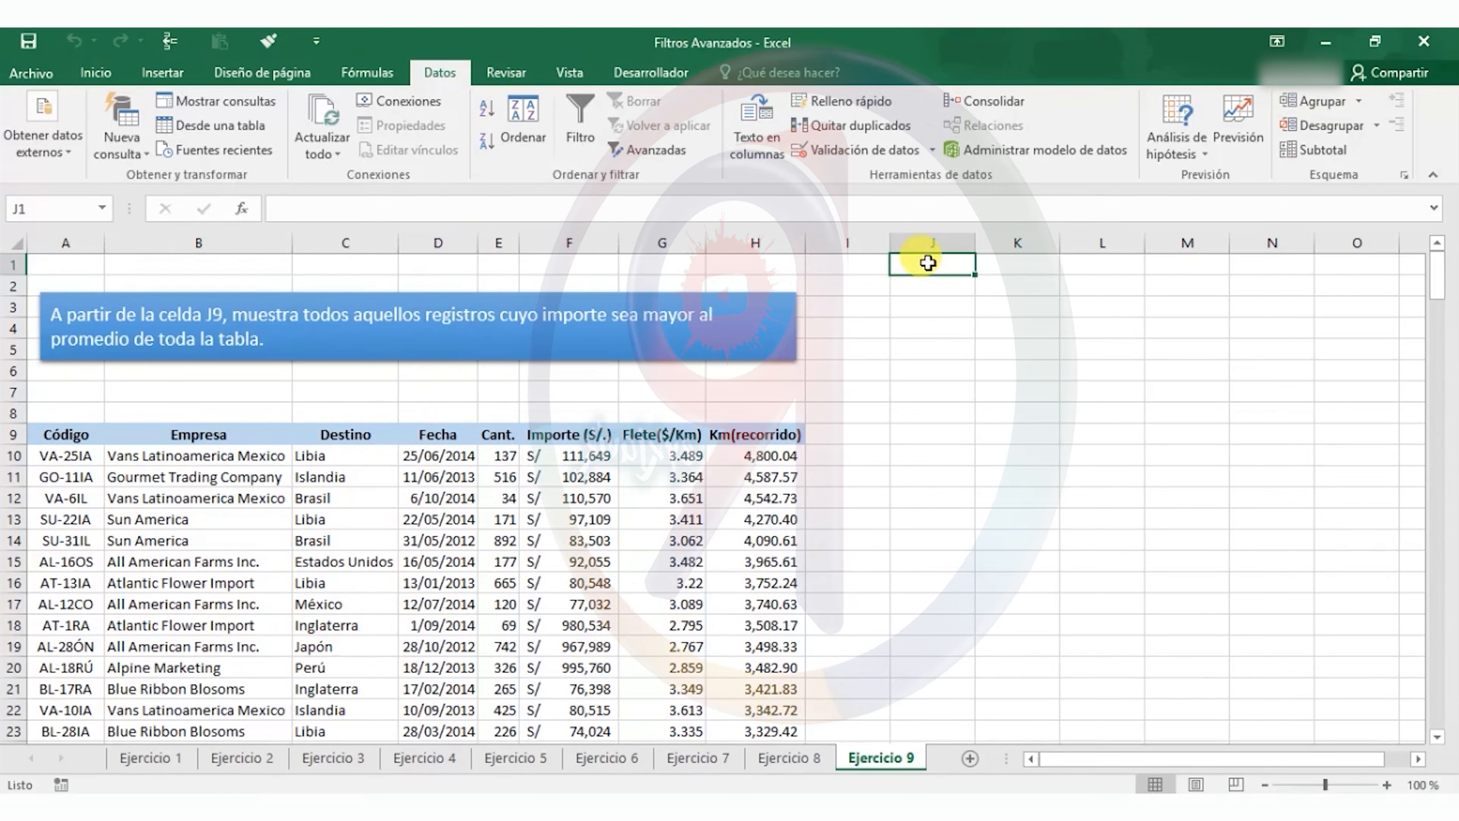
pyautogui.write('Cri')
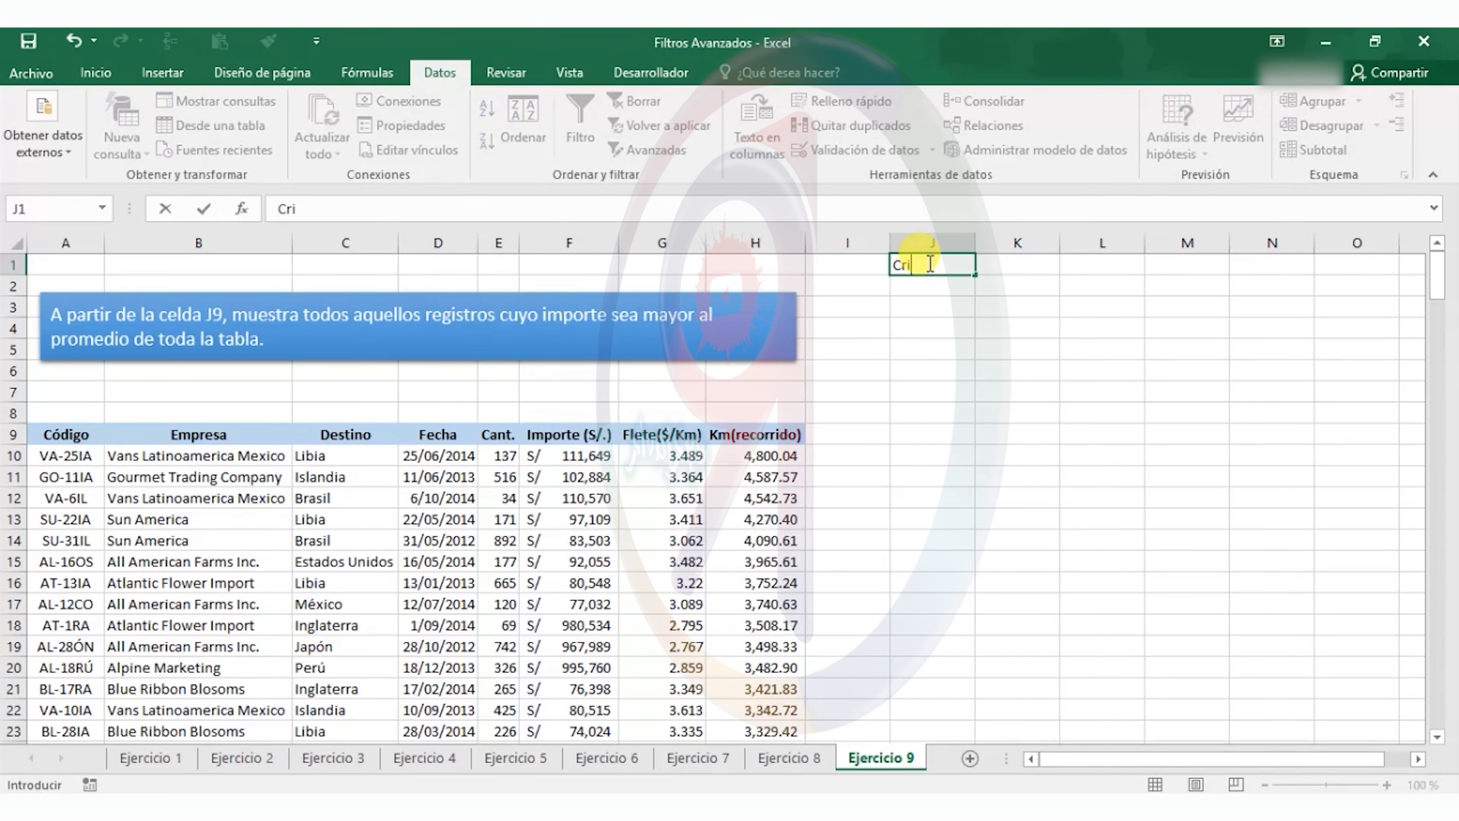
pyautogui.write('t 1')
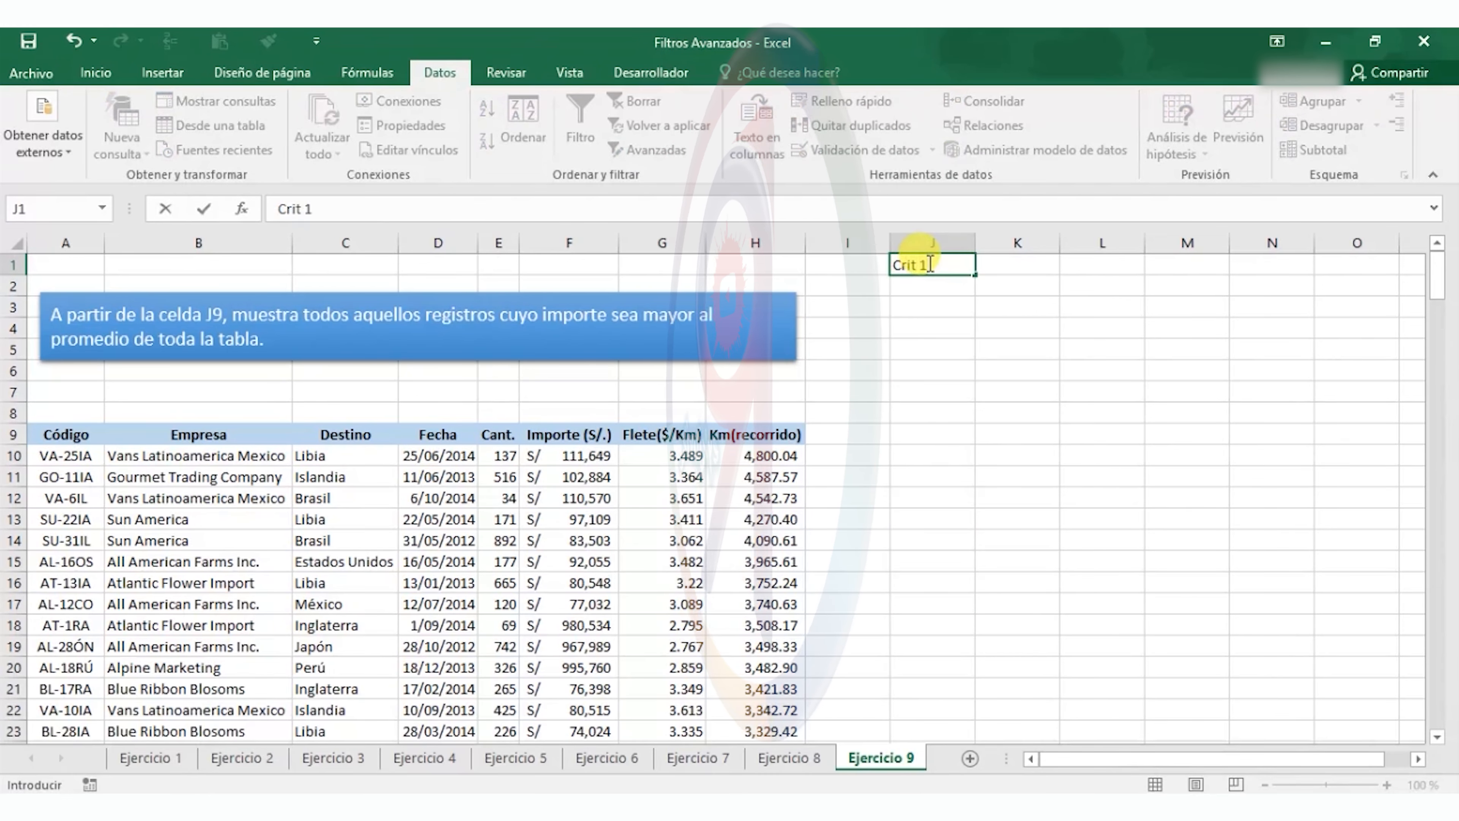
pyautogui.press('Return')
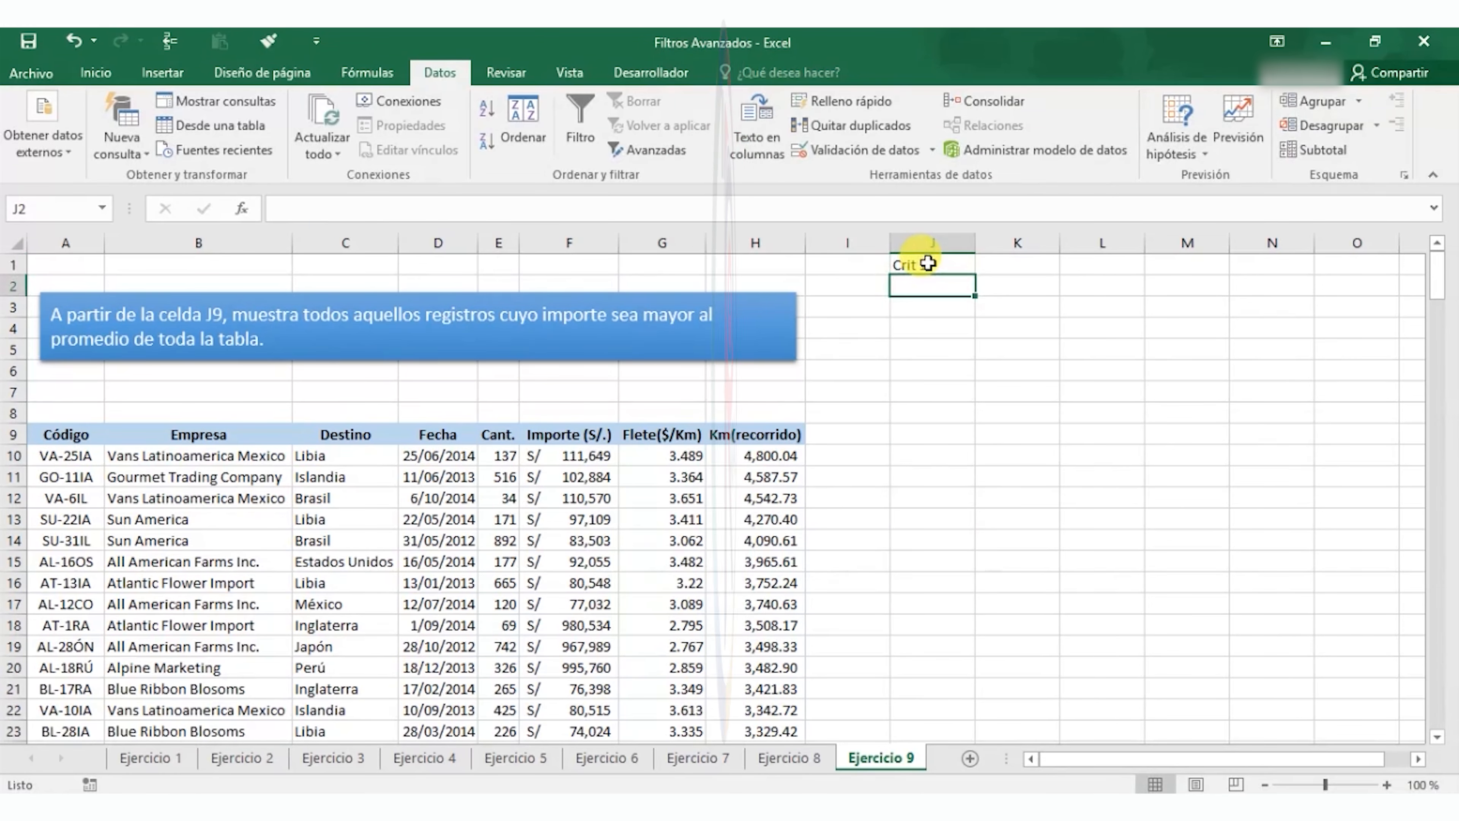
# Step: Format the Crit 1 heading in J1 as bold and centred with a blue-grey theme fill
pyautogui.click(97, 78)
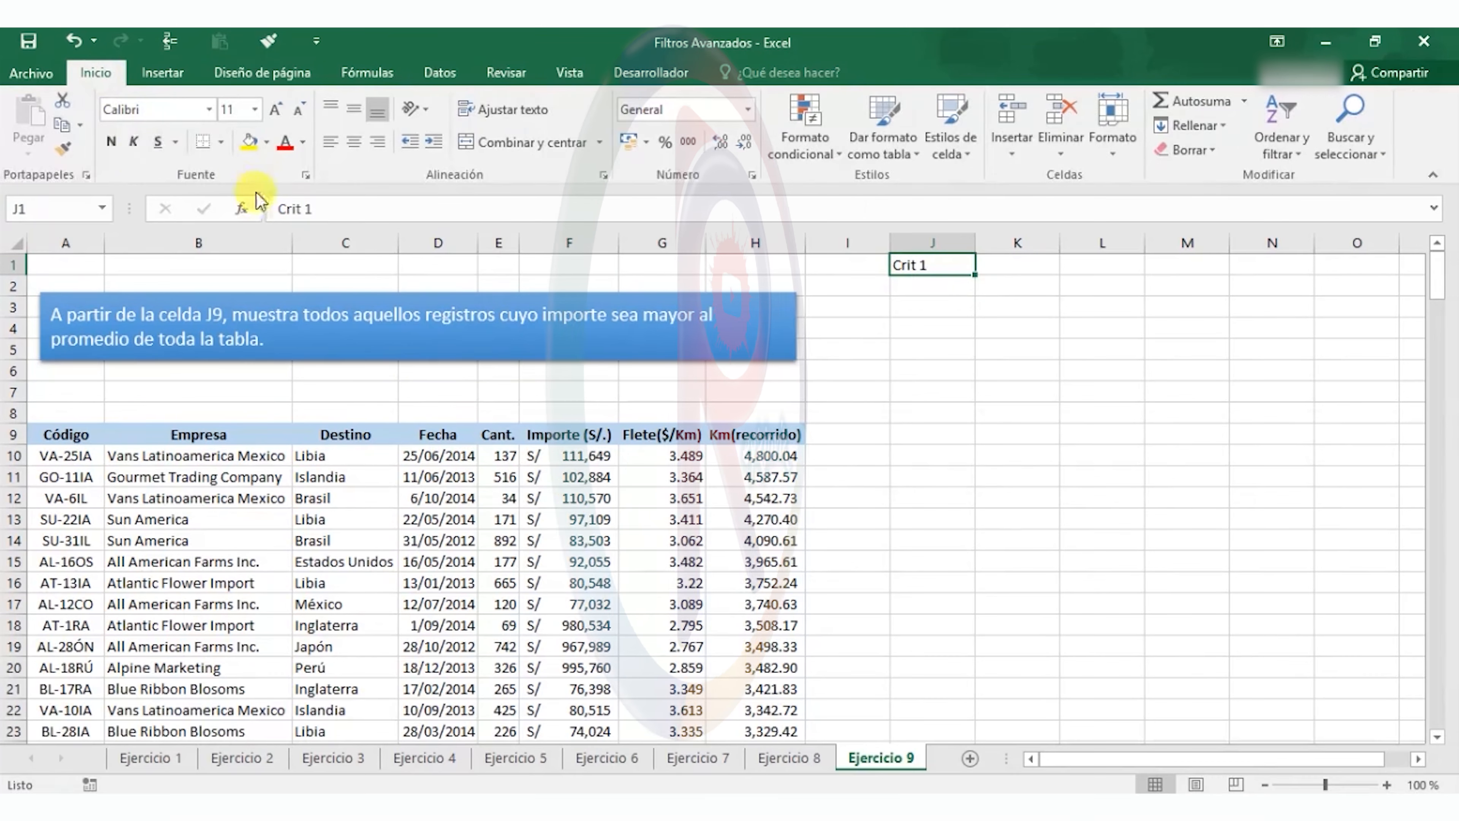
pyautogui.click(112, 144)
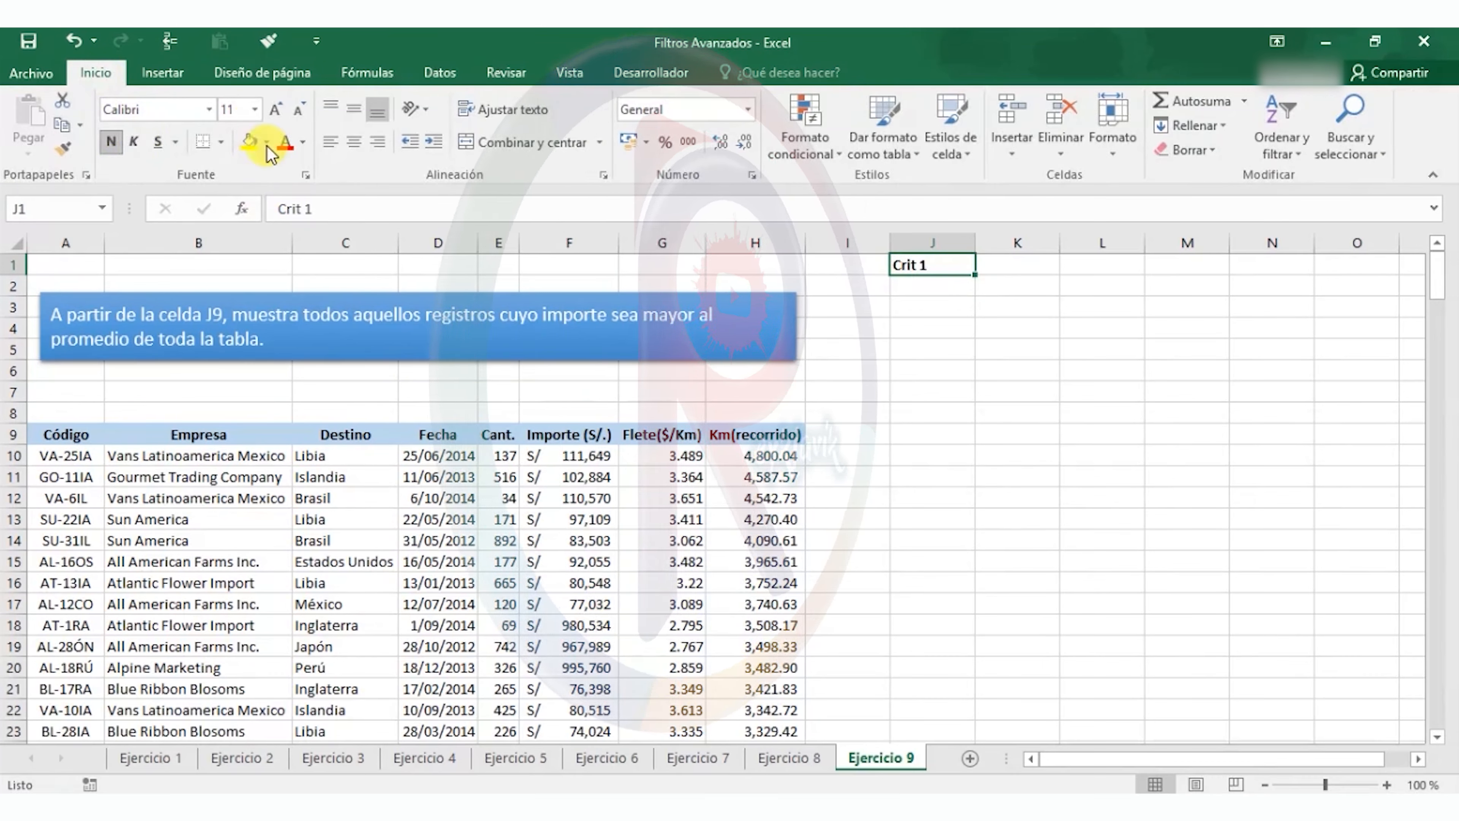
pyautogui.click(266, 144)
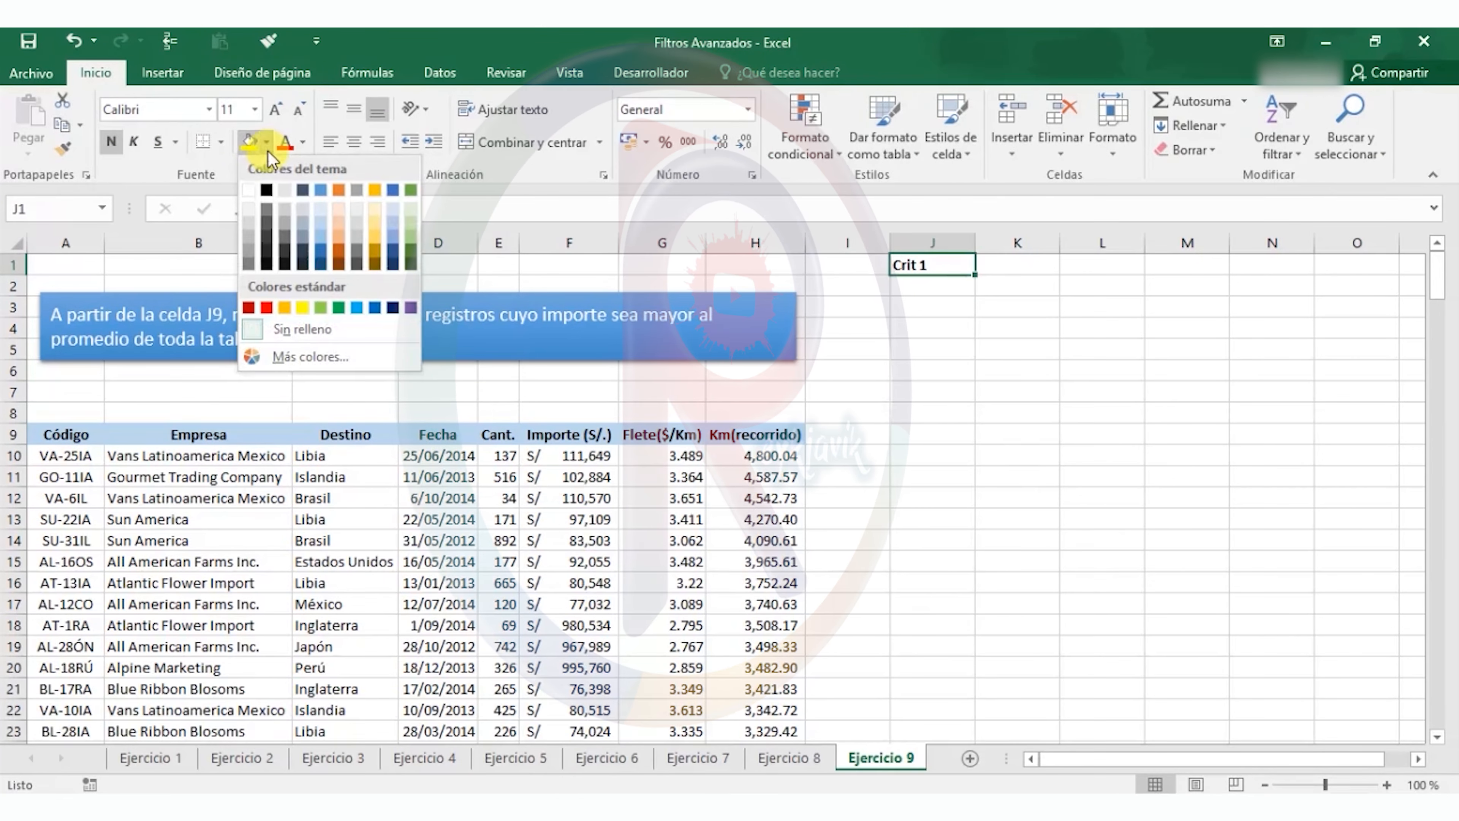
pyautogui.click(303, 234)
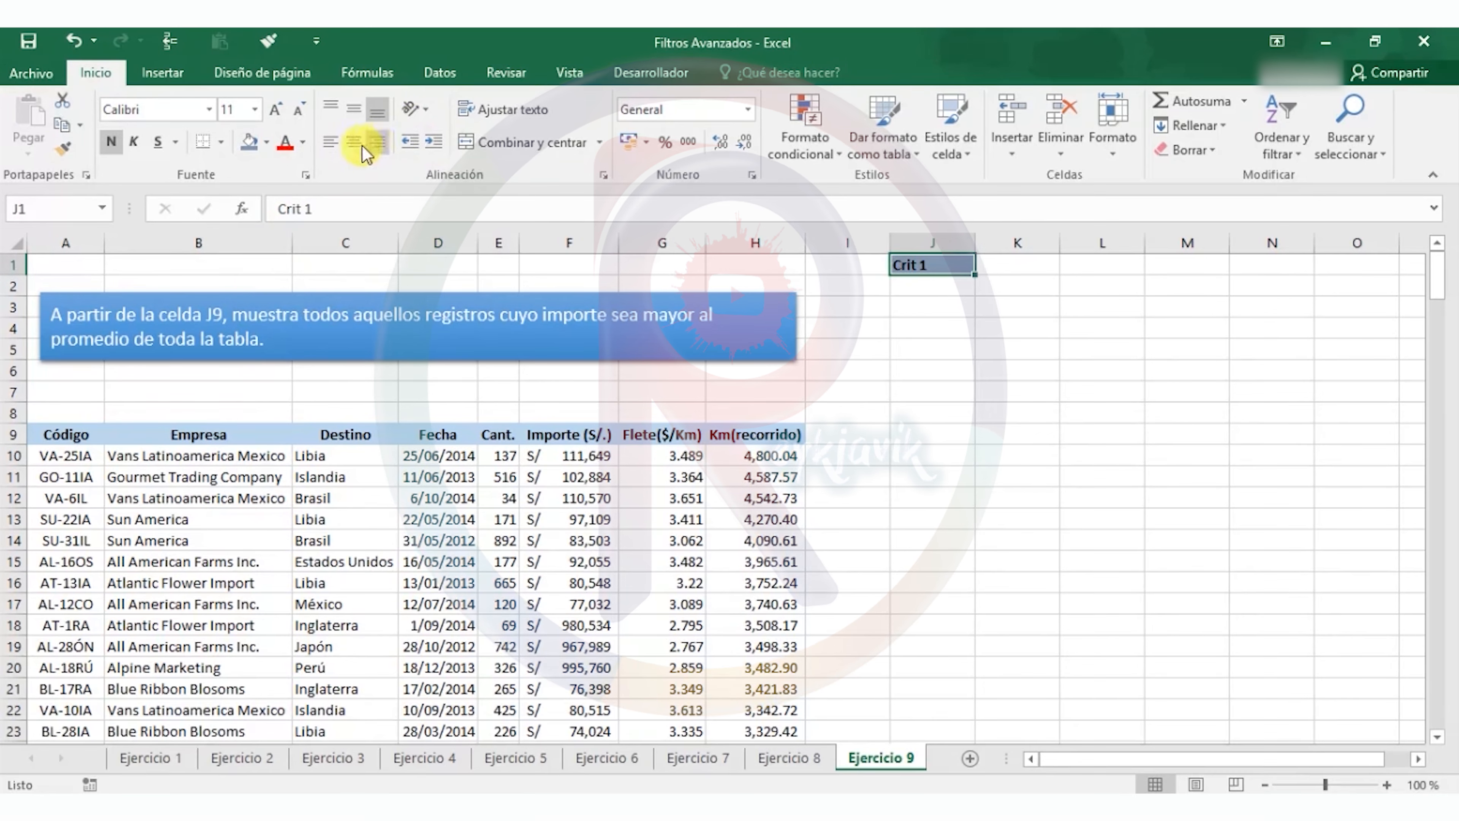
pyautogui.click(349, 145)
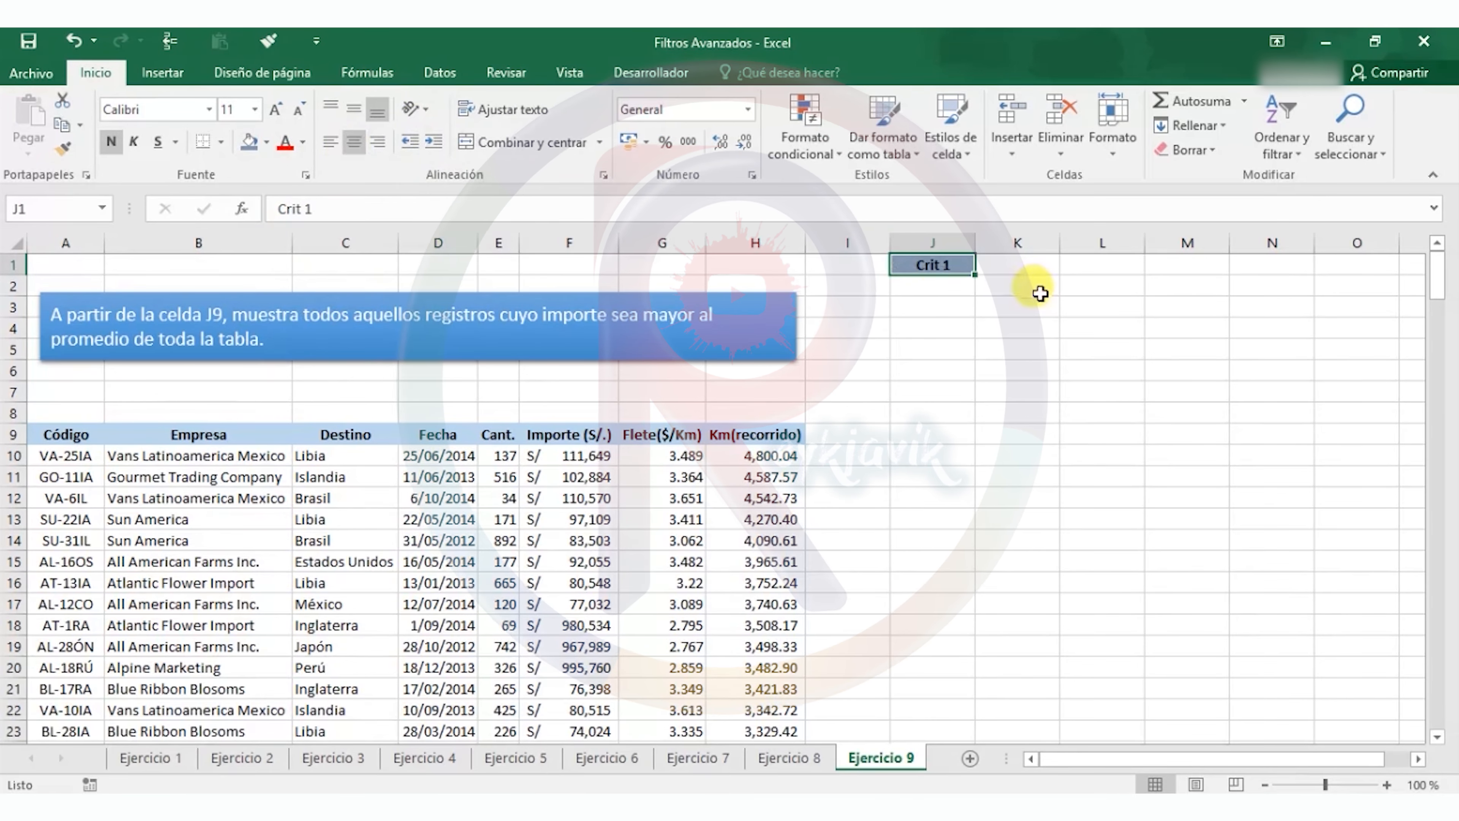
# Step: Write the criterion formula =F10>PROMEDIO(F10:F224) in J2, comparing the first Importe value with the column's average
pyautogui.click(936, 285)
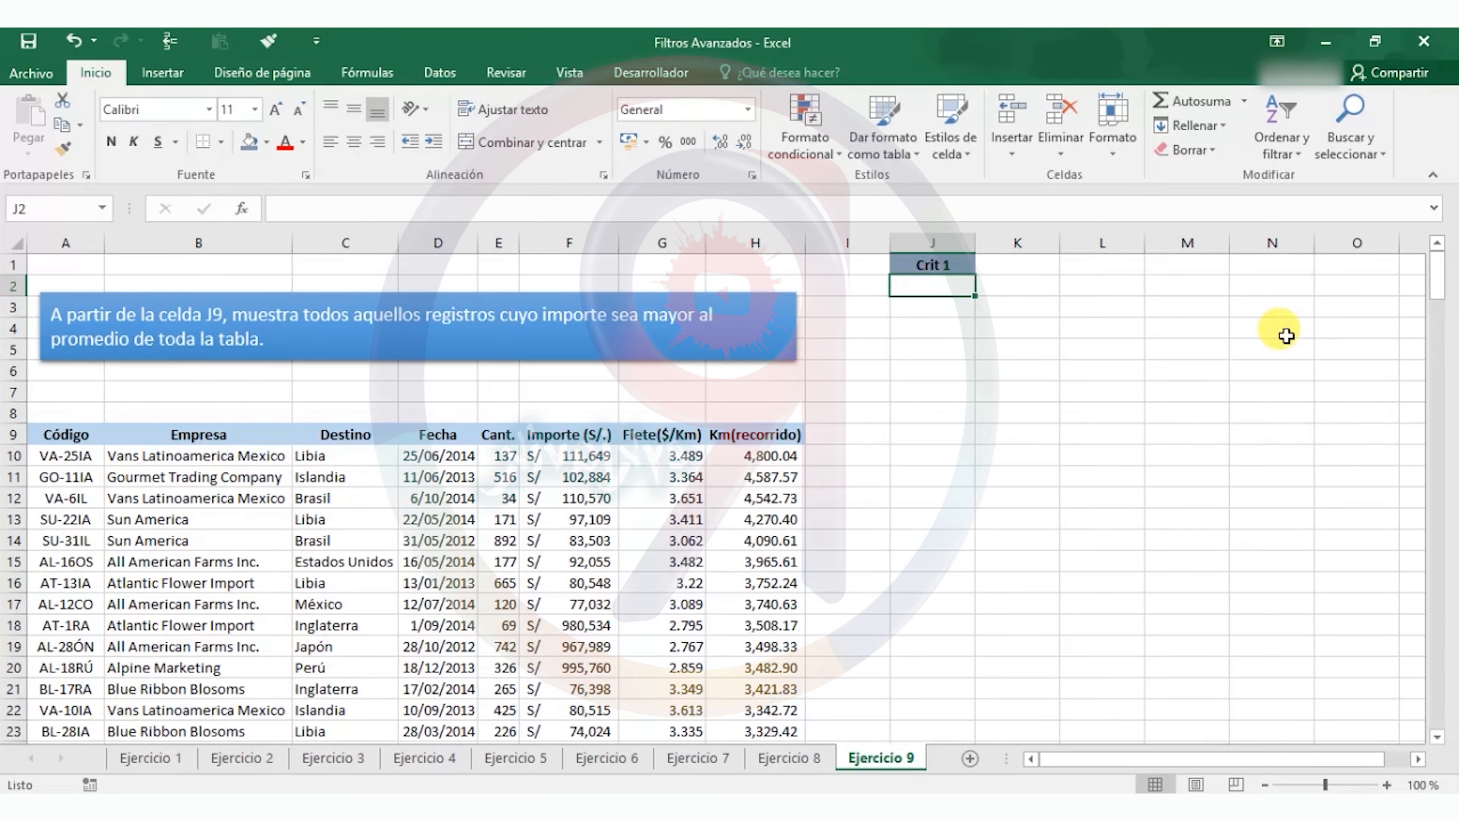
pyautogui.write('=')
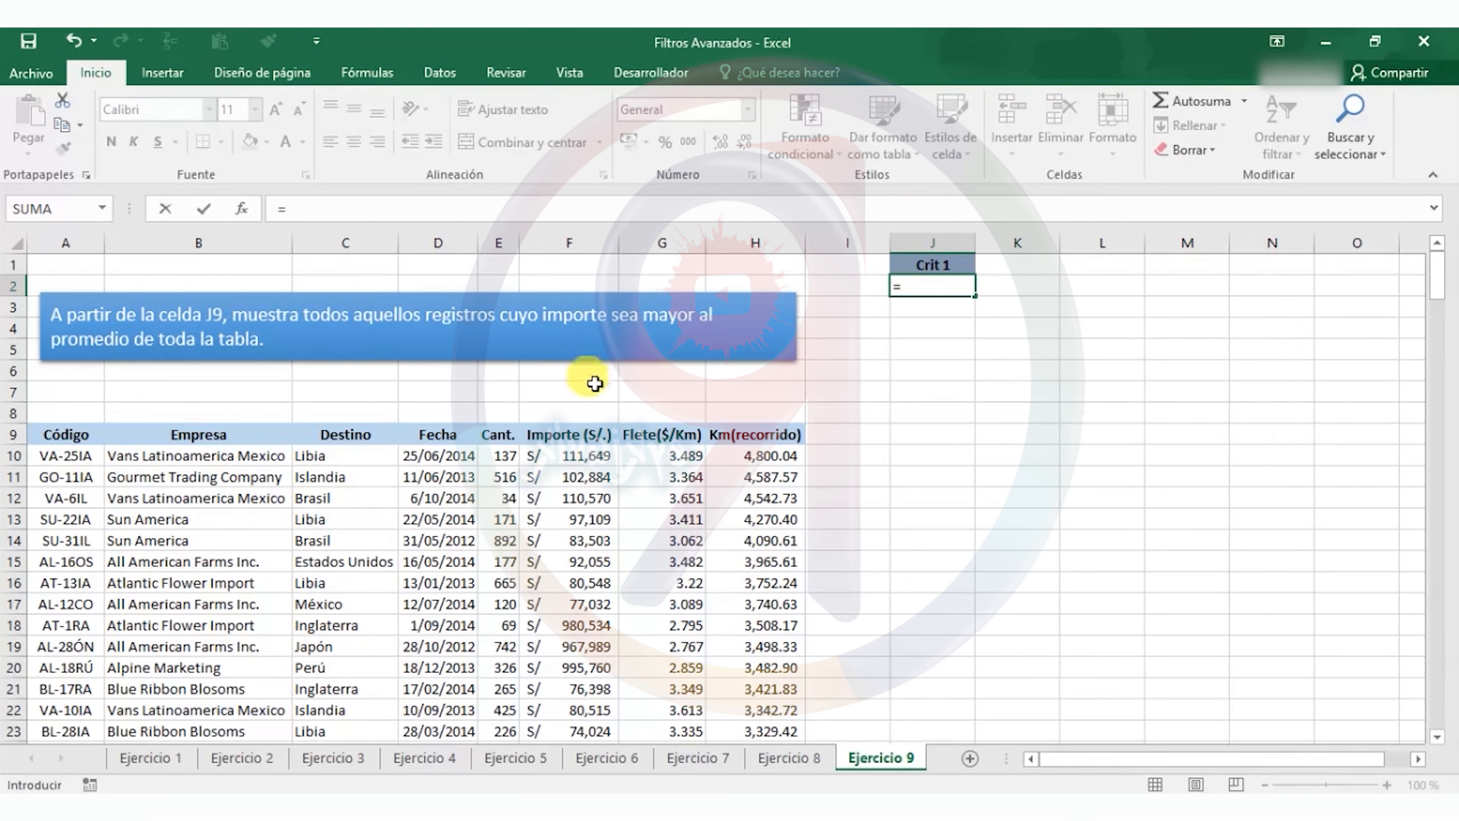
pyautogui.click(565, 457)
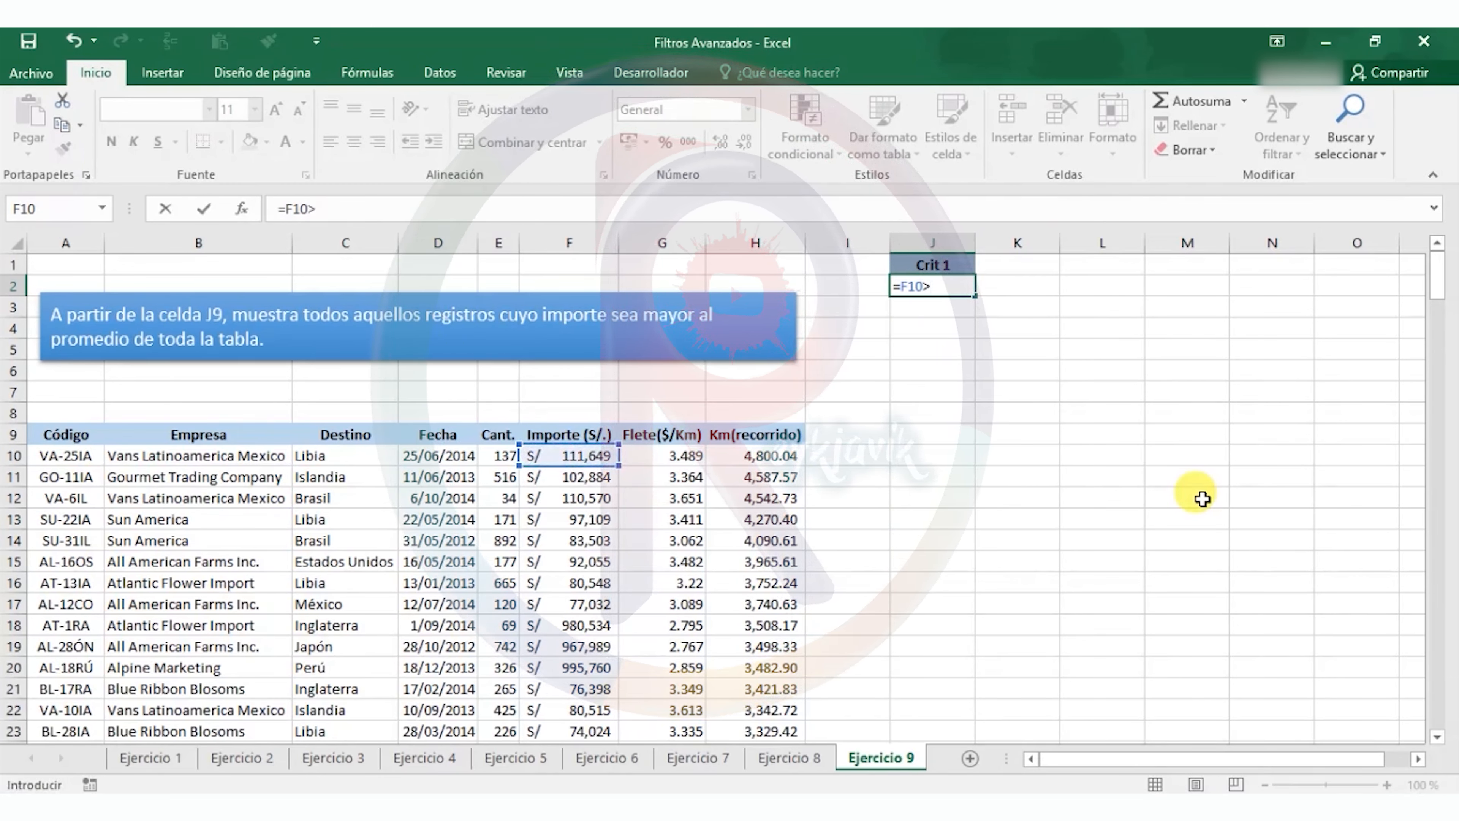
pyautogui.write('promedi')
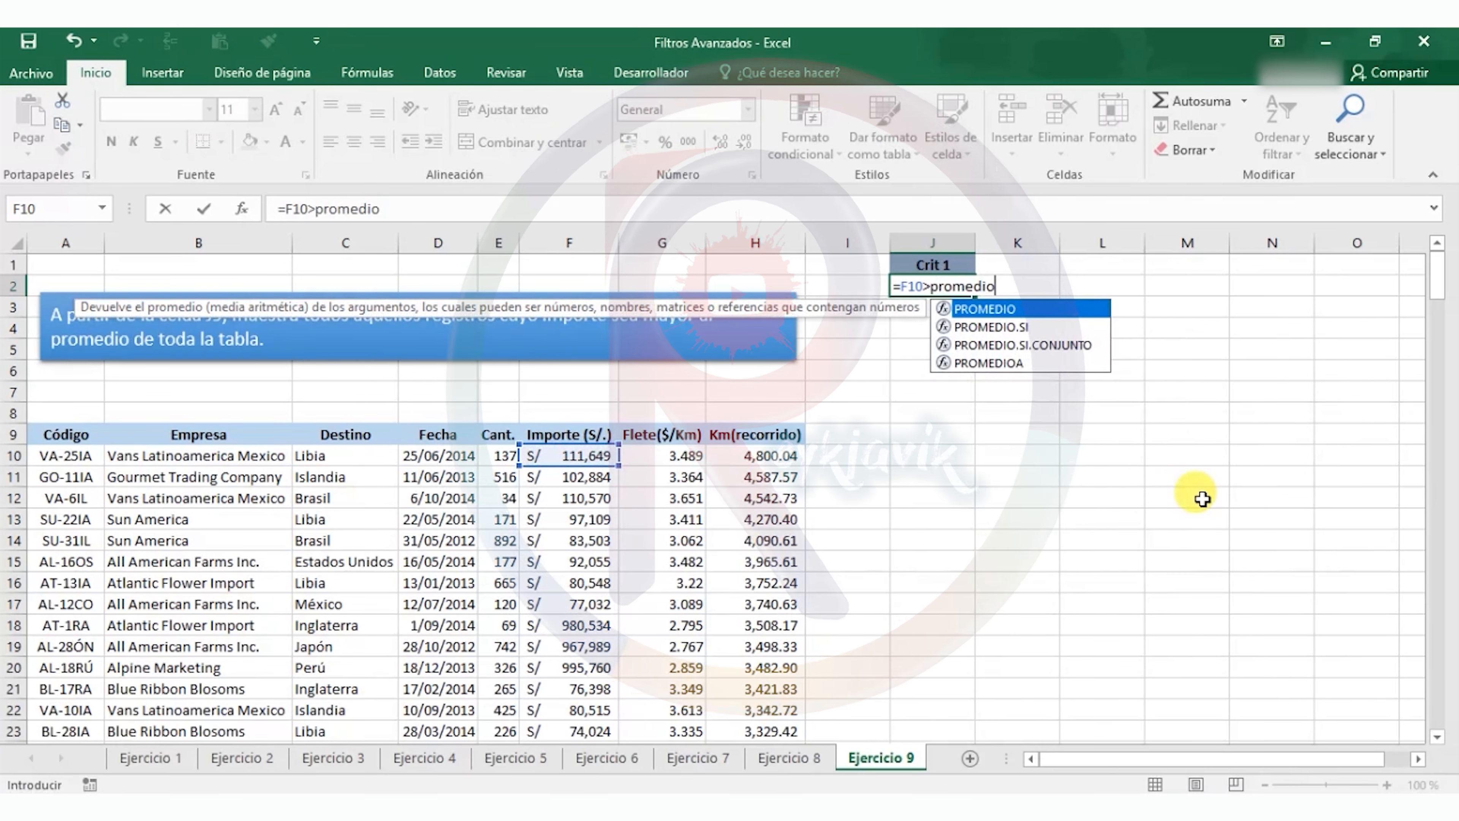
pyautogui.write('o')
pyautogui.press('Tab')
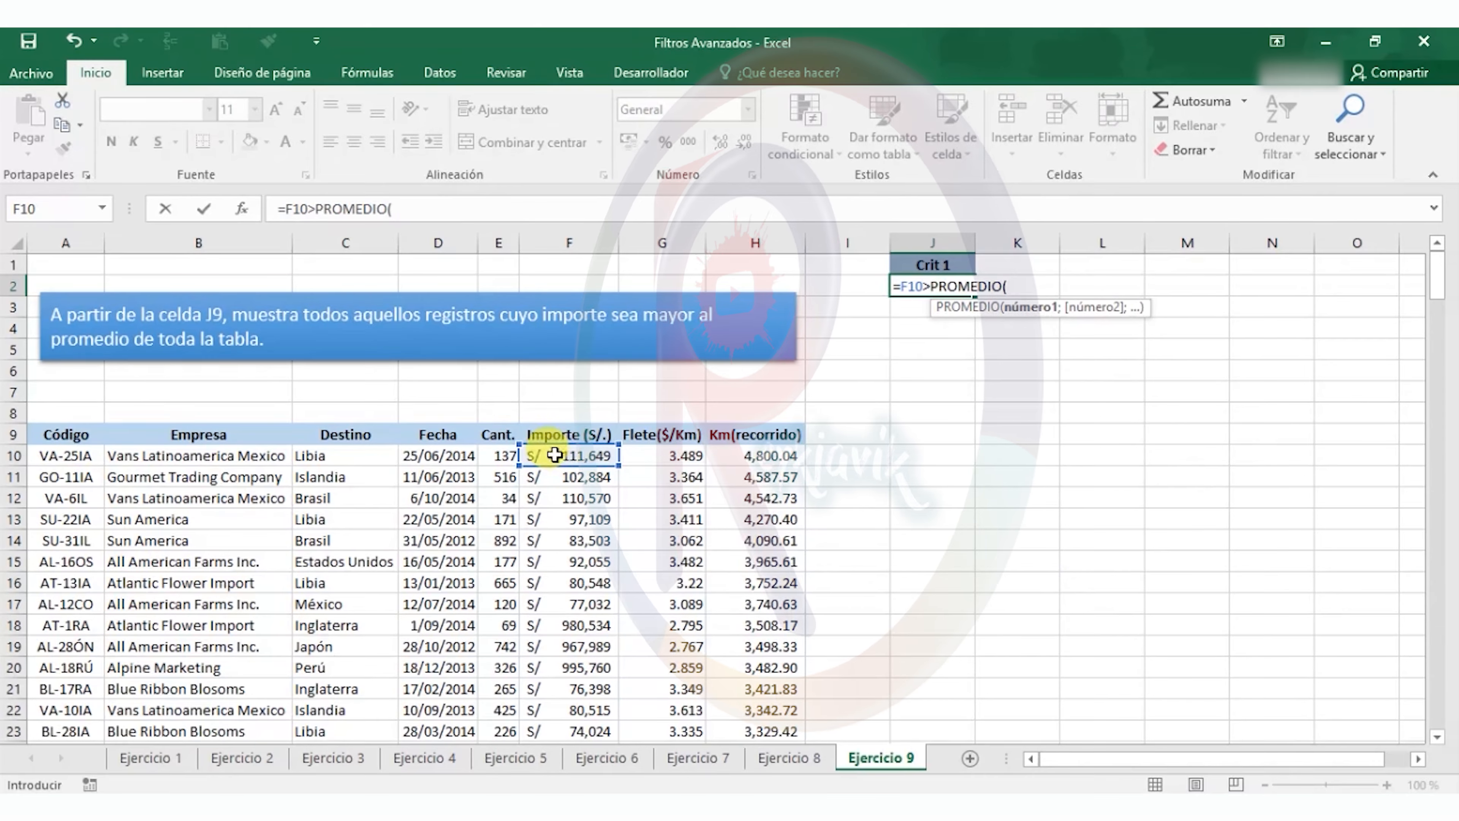
pyautogui.moveTo(566, 699); pyautogui.dragTo(600, 786)
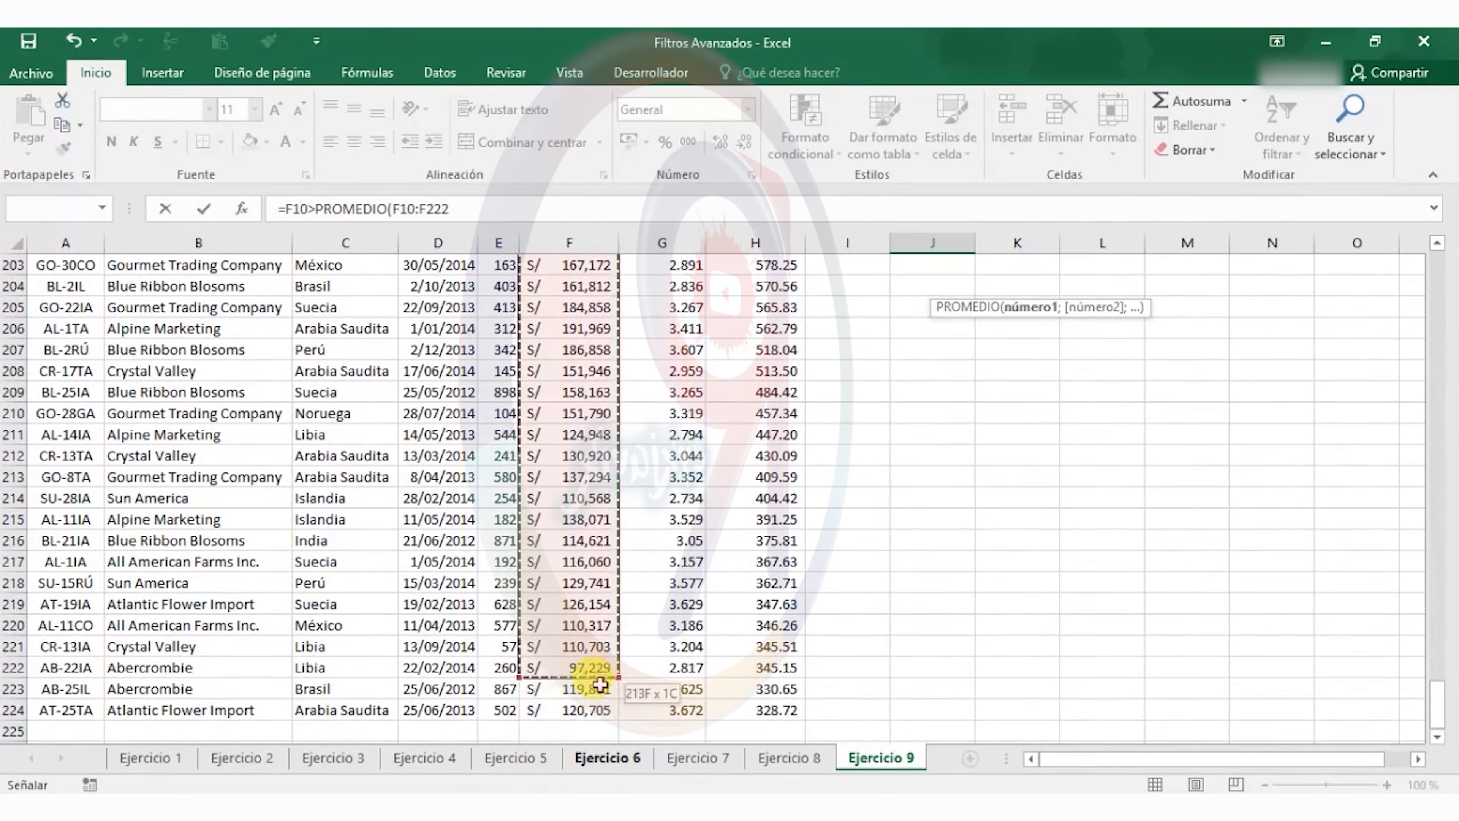
pyautogui.moveTo(592, 705); pyautogui.dragTo(592, 706)
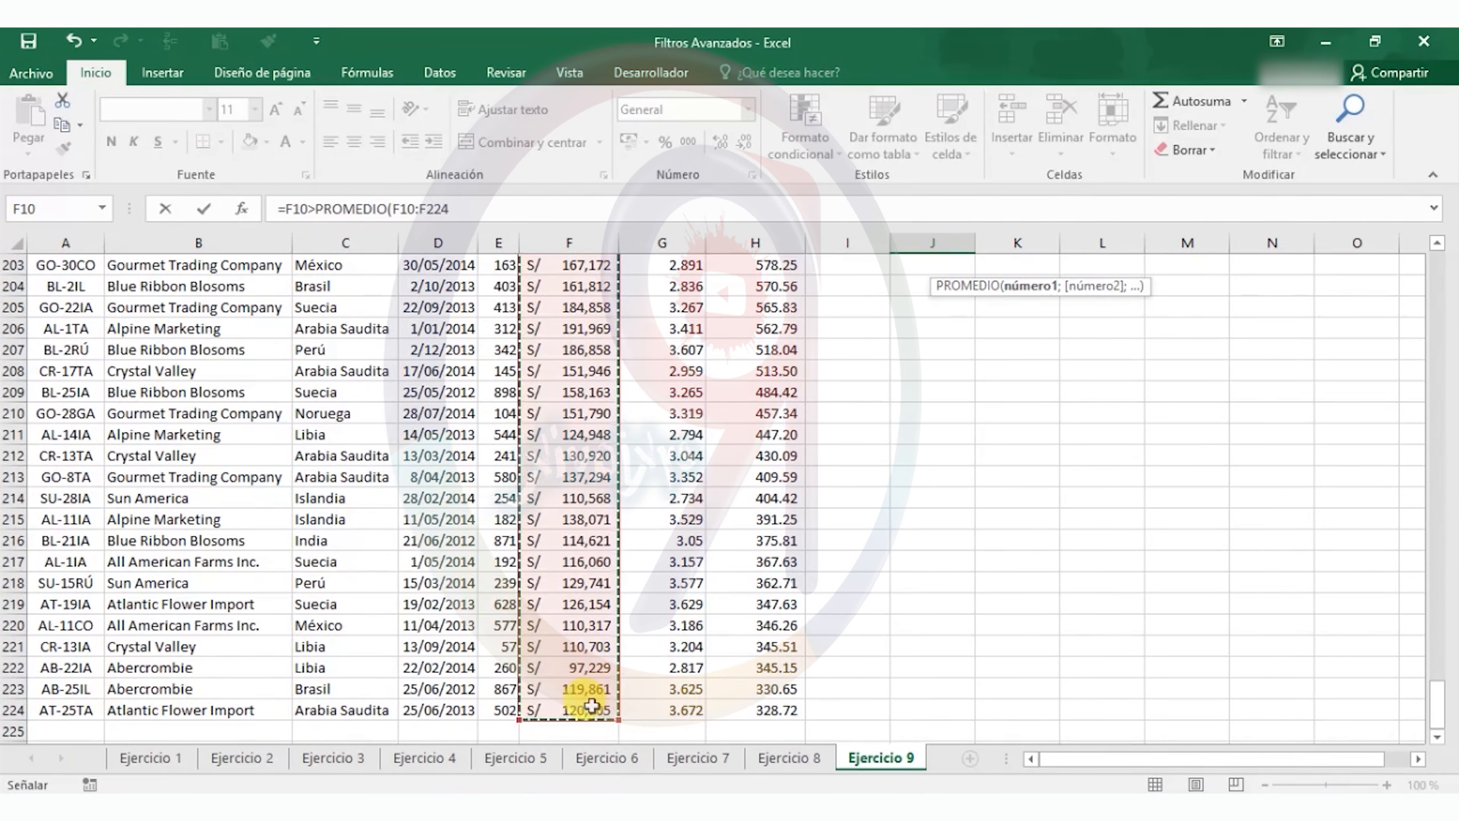
pyautogui.write(')')
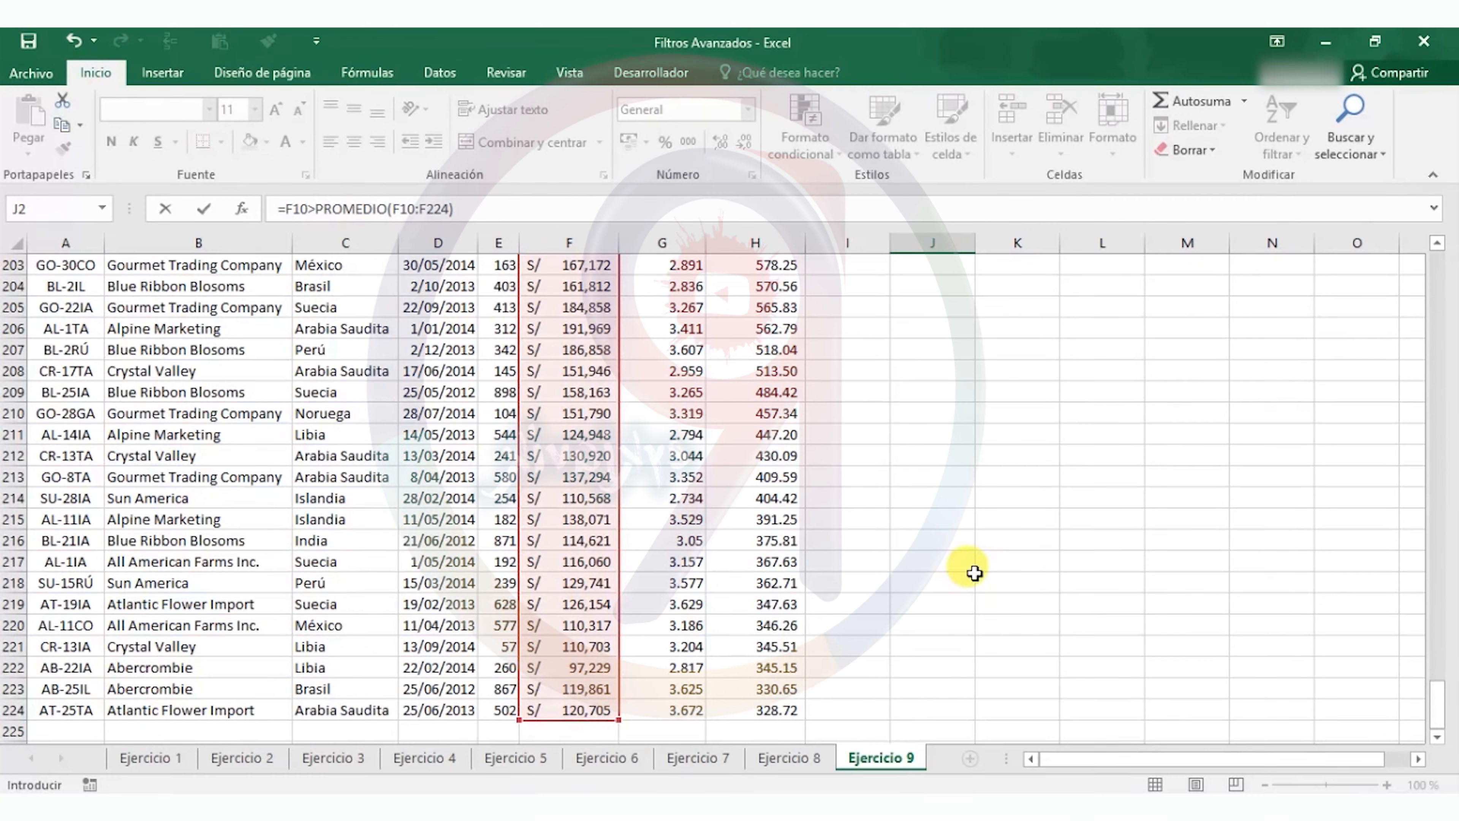
pyautogui.scroll(5, 1400, 668)
pyautogui.moveTo(1439, 674); pyautogui.dragTo(1440, 260)
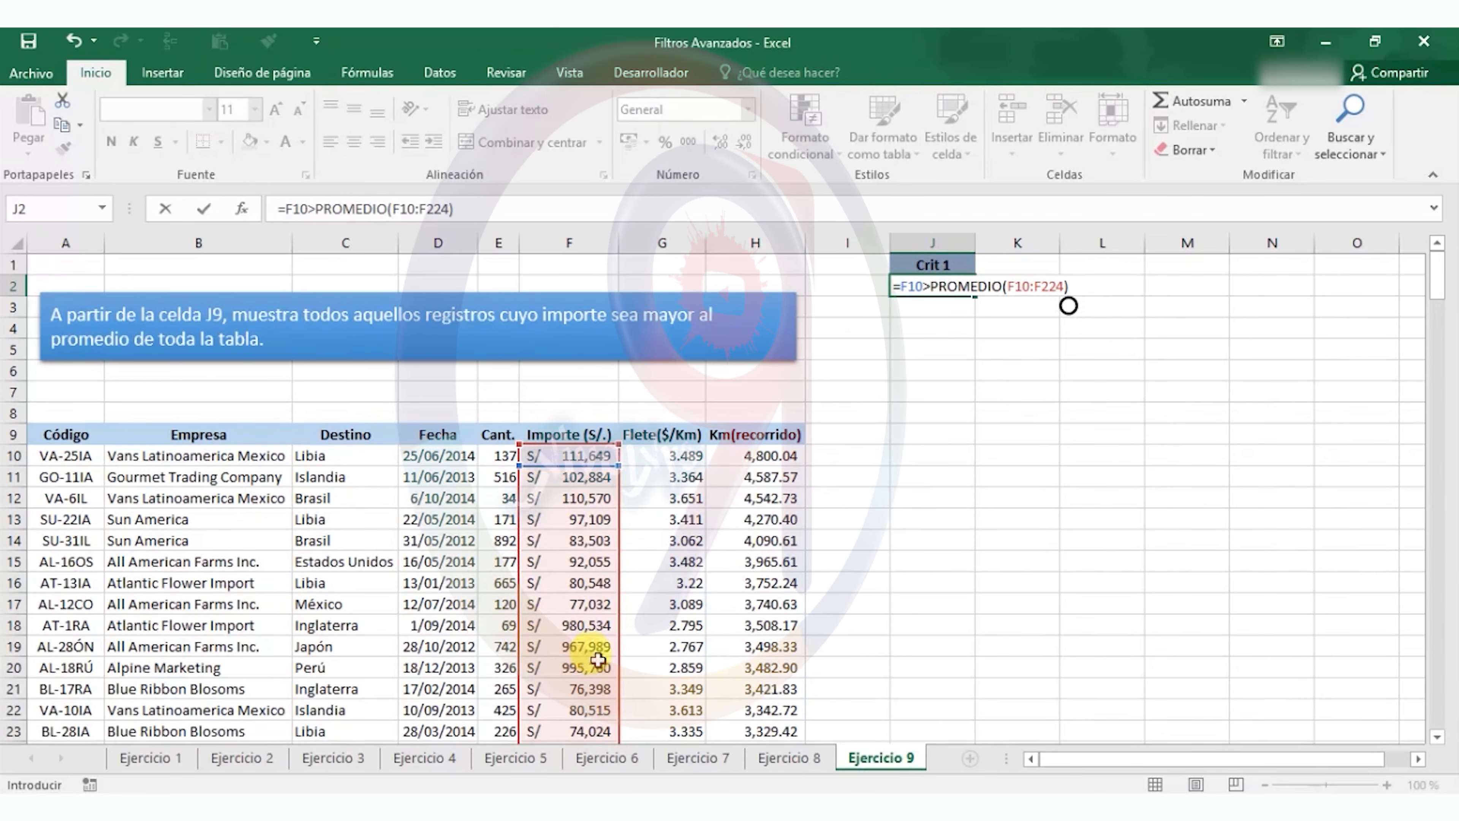
# Step: Make the PROMEDIO range in J2 absolute as $F$10:$F$224 and commit the formula
pyautogui.click(1018, 286)
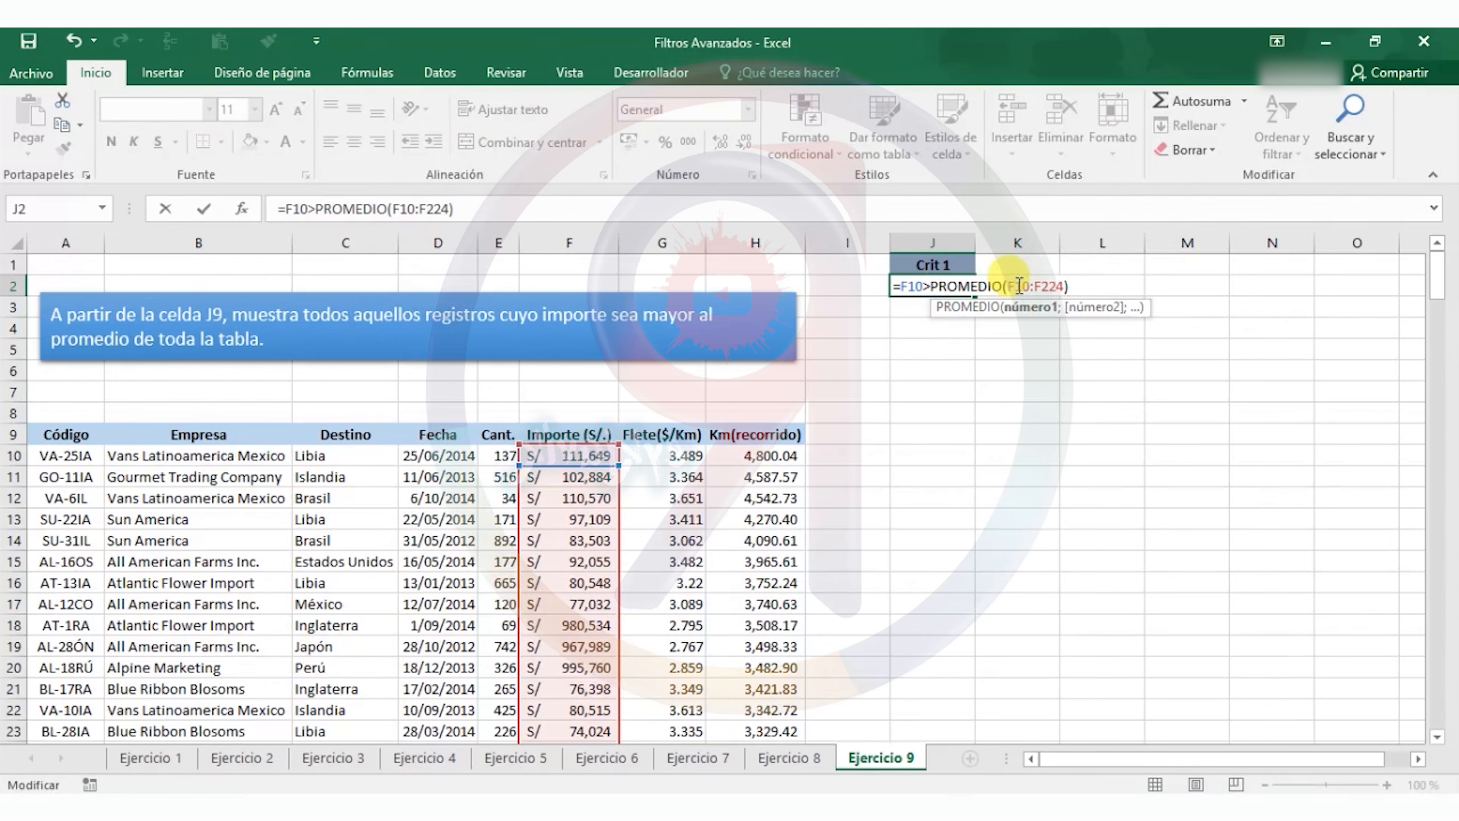
pyautogui.click(1063, 286)
pyautogui.press('F4')
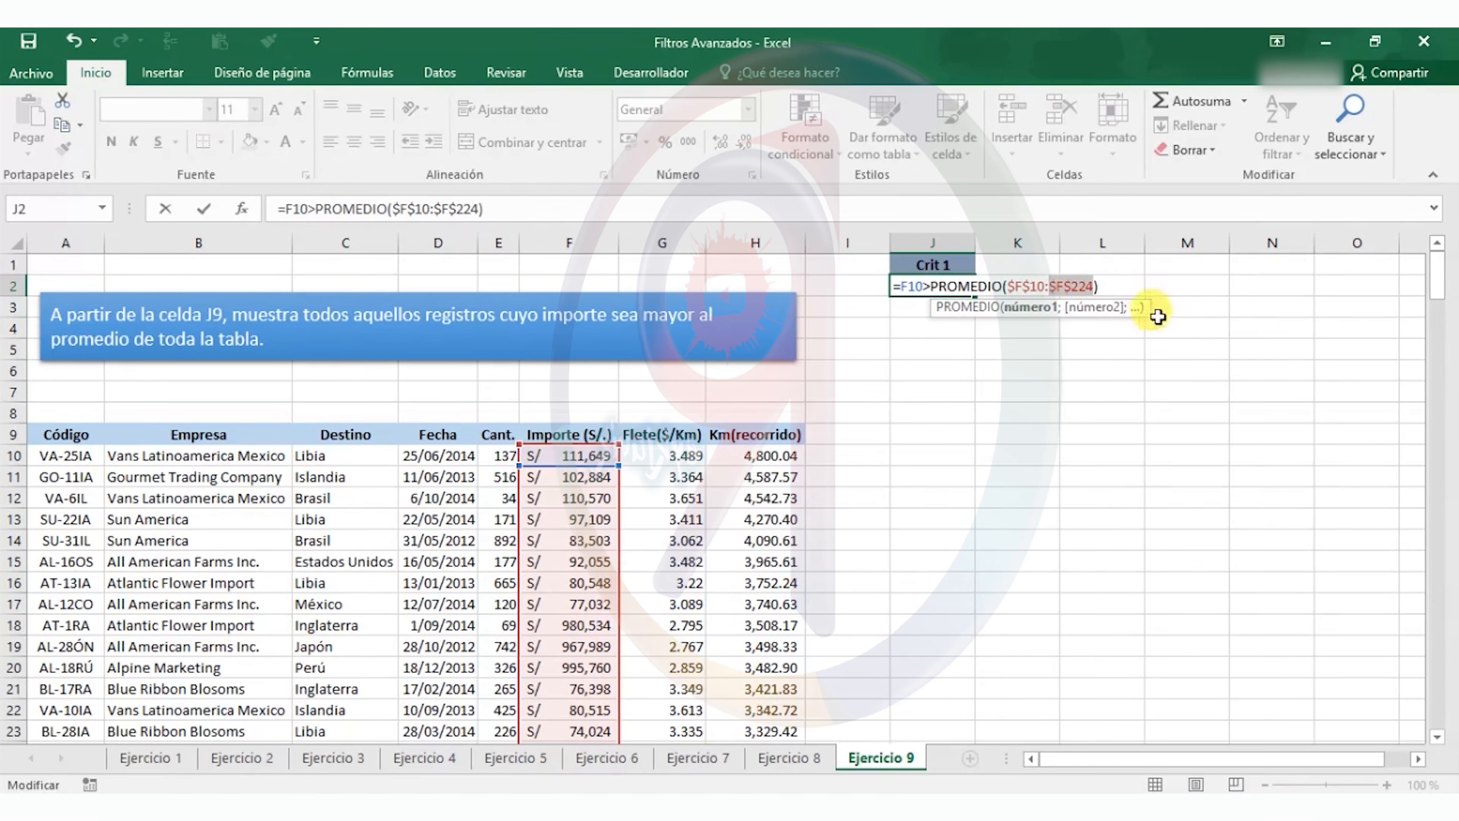
pyautogui.click(1121, 285)
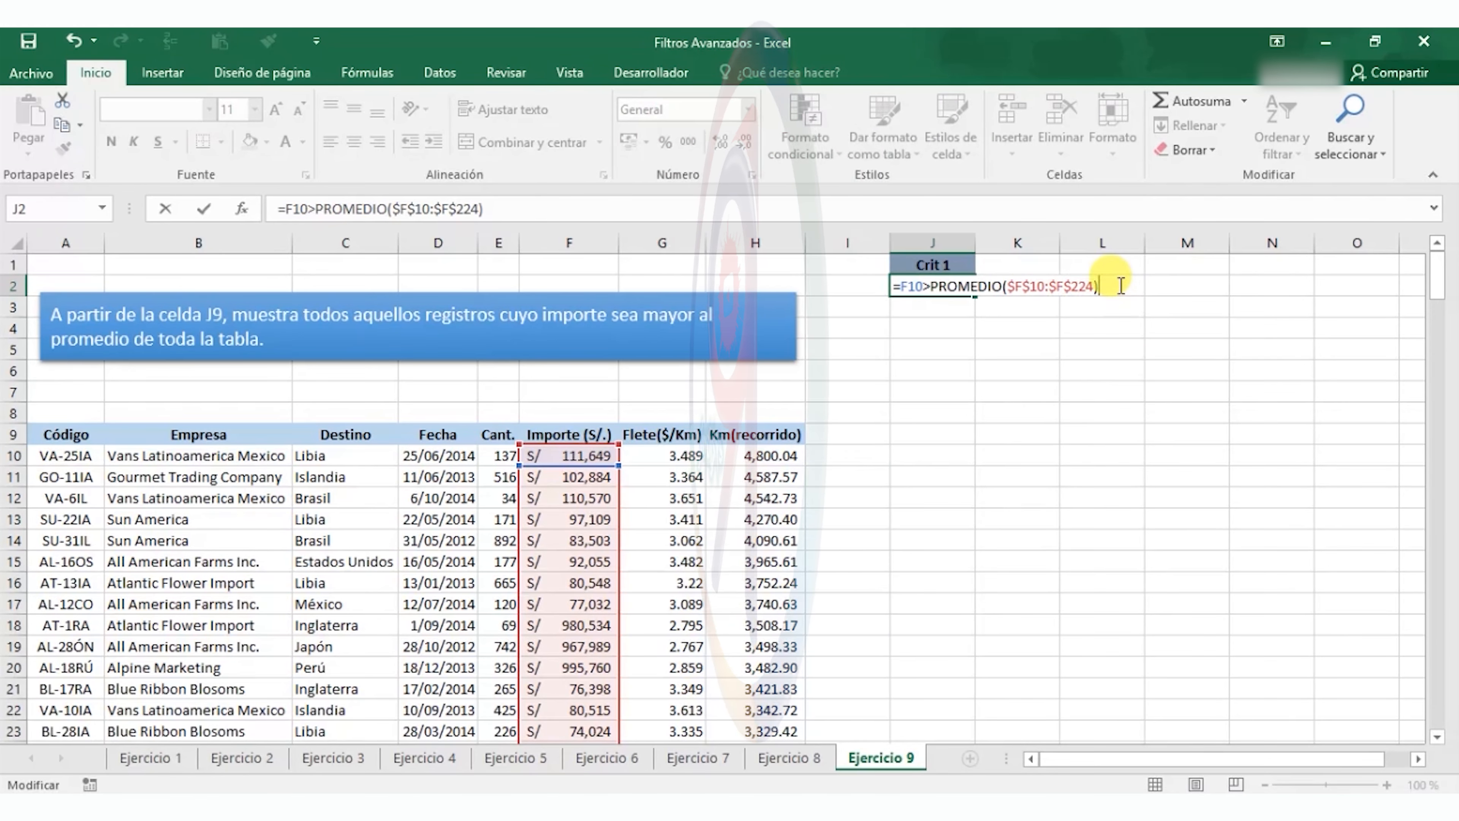
pyautogui.press('Return')
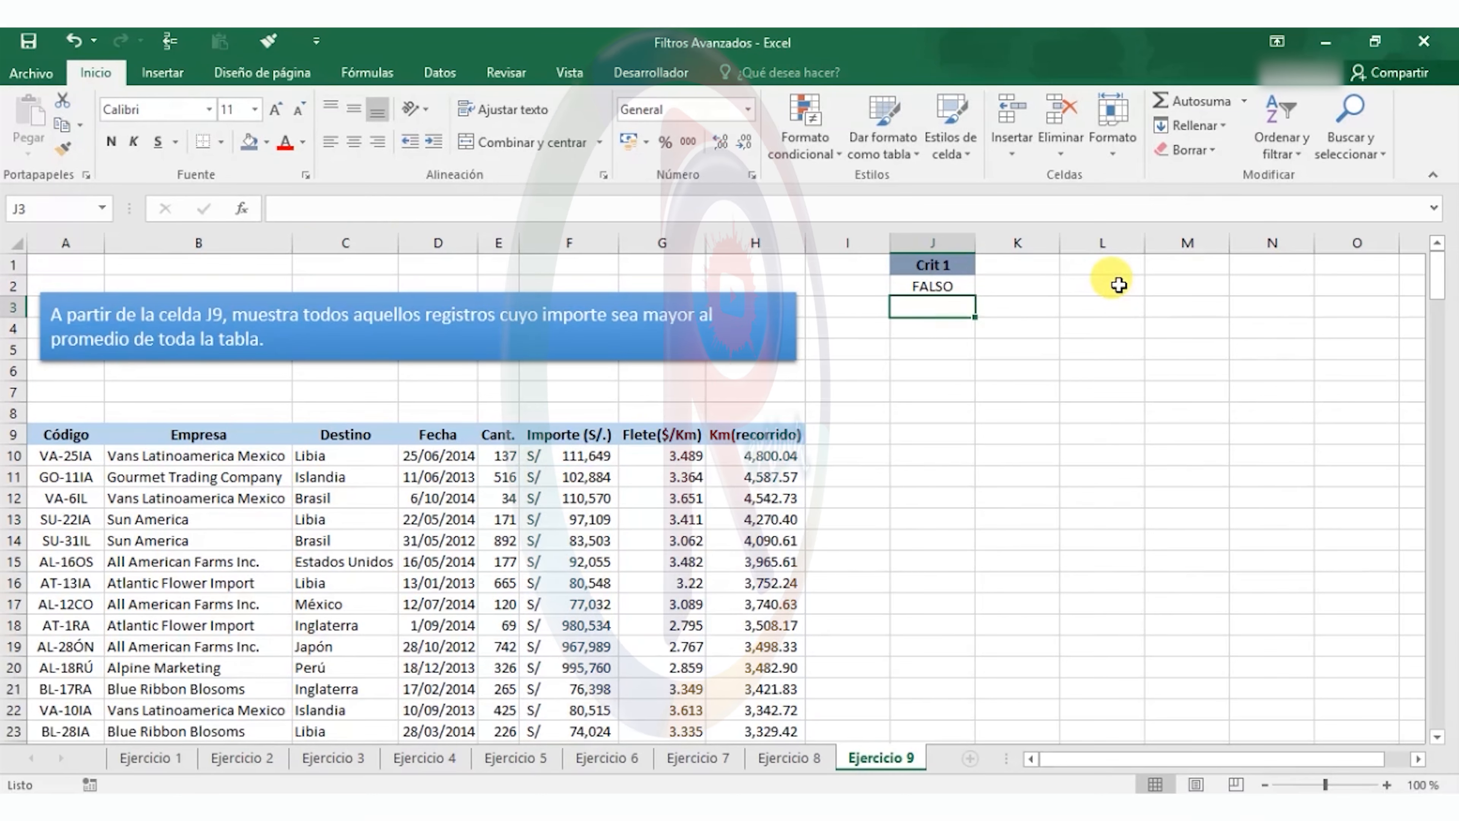
# Step: Start an advanced filter on the A9:H224 shipment list that copies results elsewhere, using J1:J2 as the criteria range
pyautogui.moveTo(944, 266); pyautogui.dragTo(938, 286)
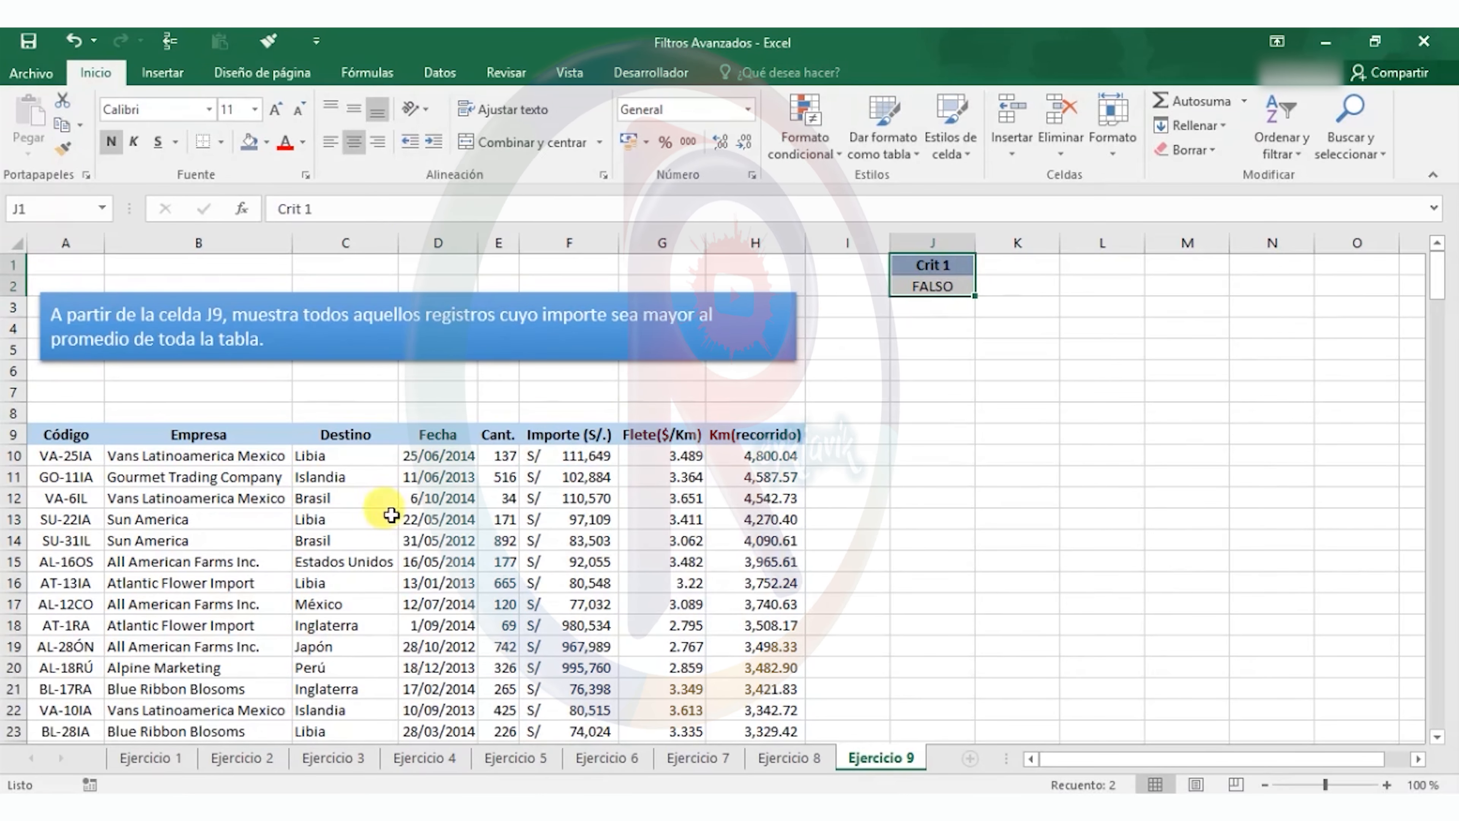
pyautogui.click(449, 542)
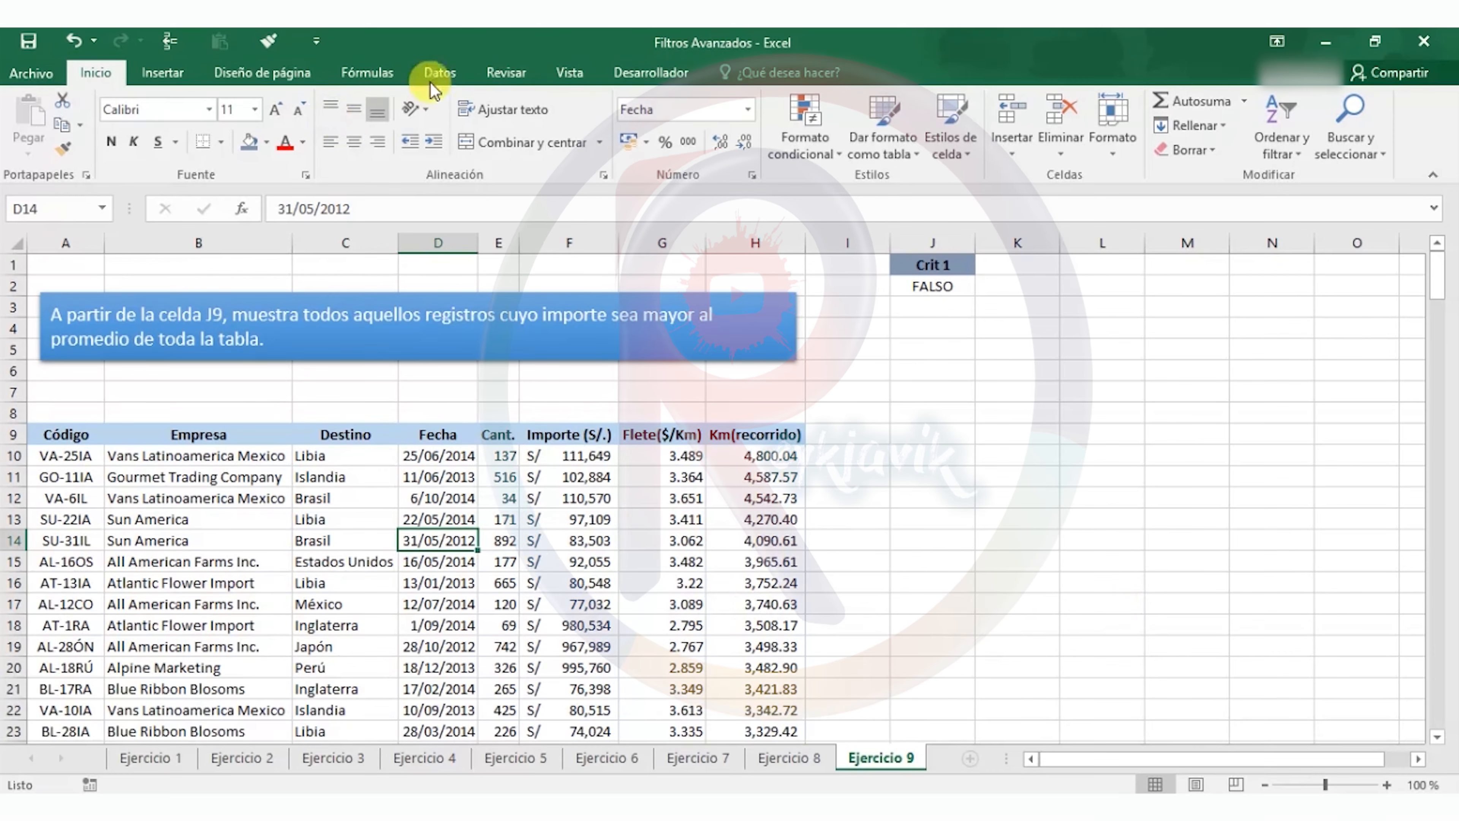
pyautogui.click(449, 75)
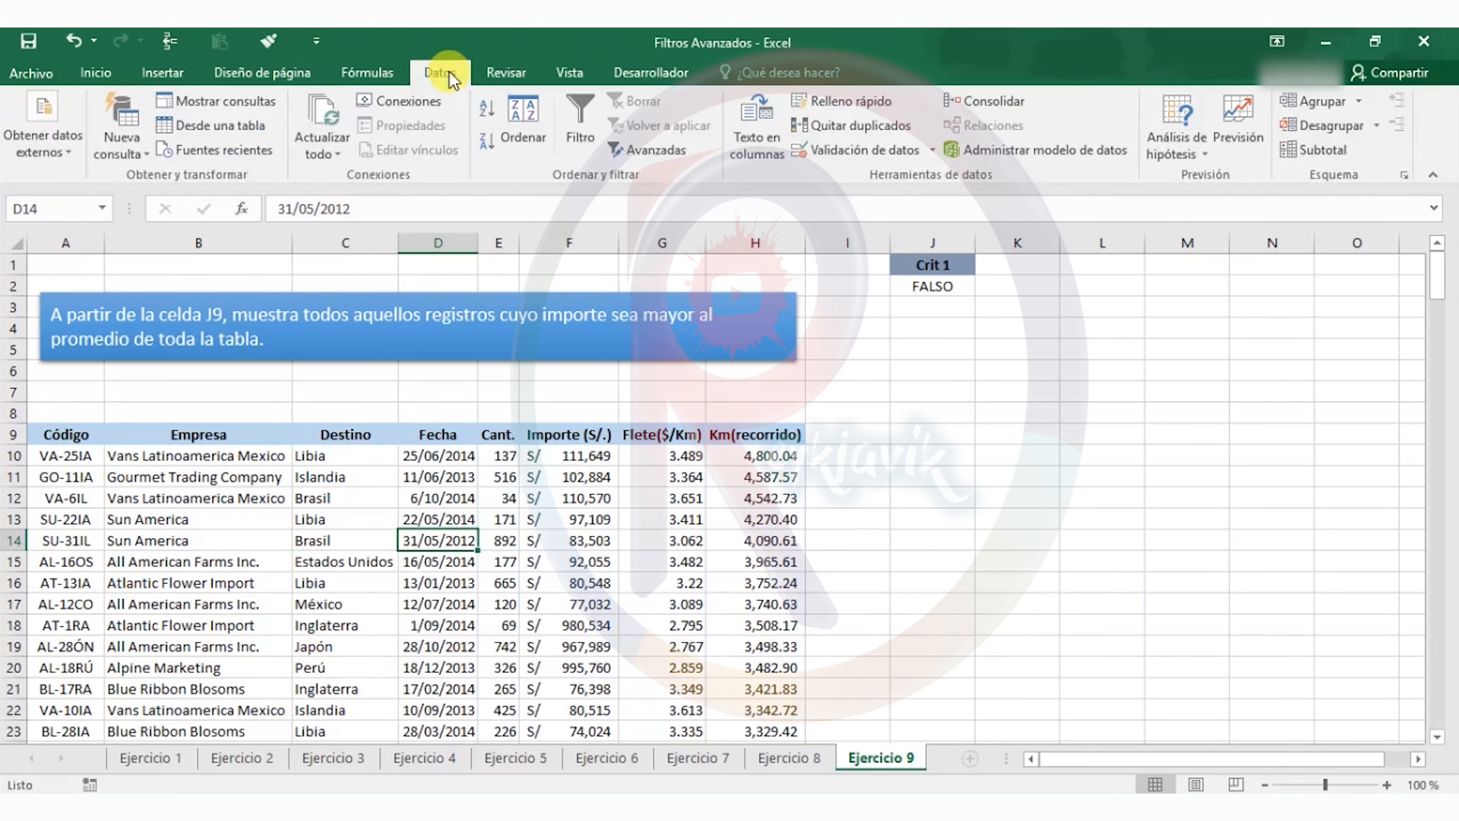
pyautogui.click(665, 153)
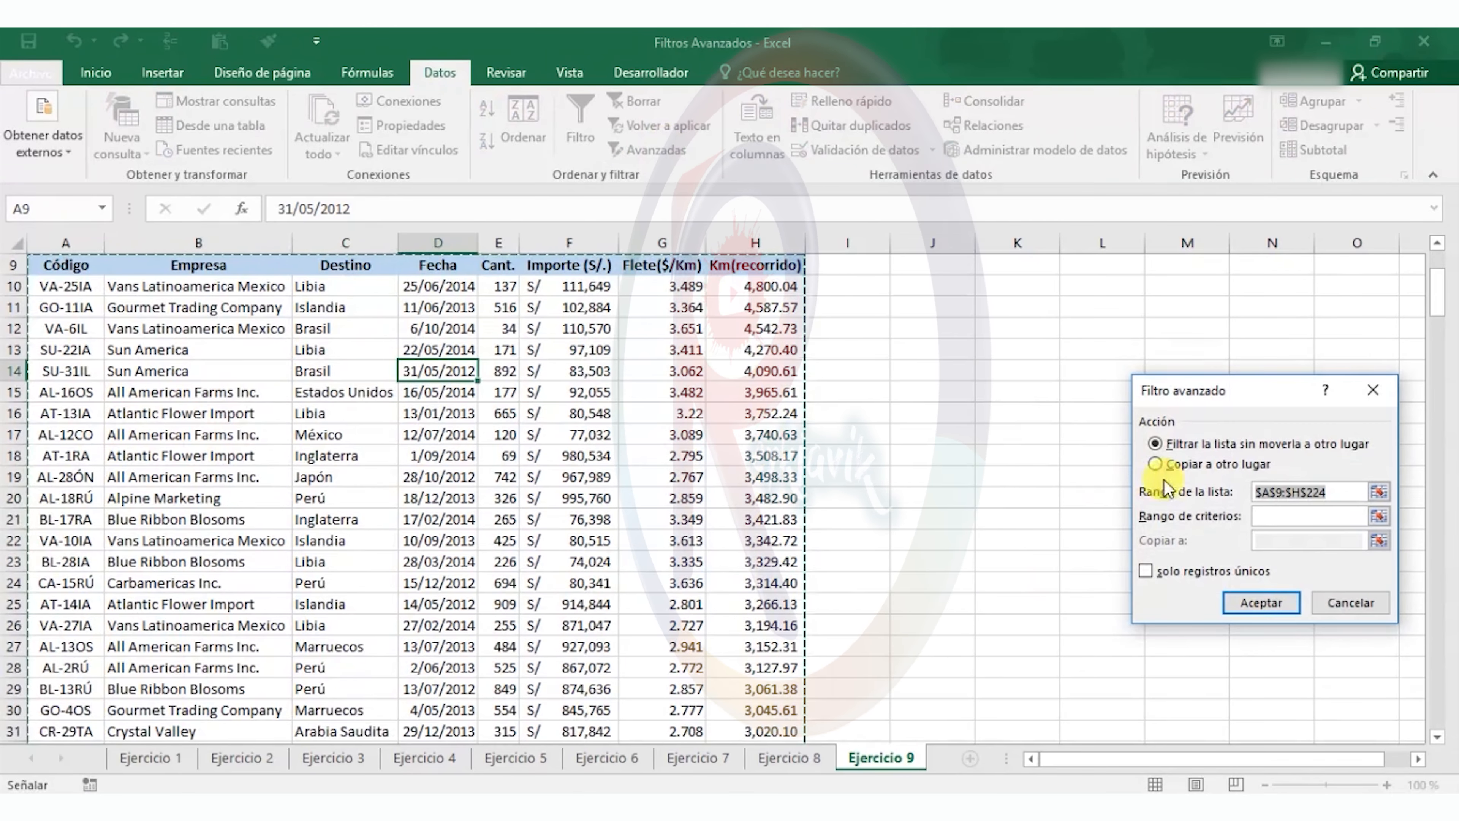
pyautogui.scroll(3, 602, 428)
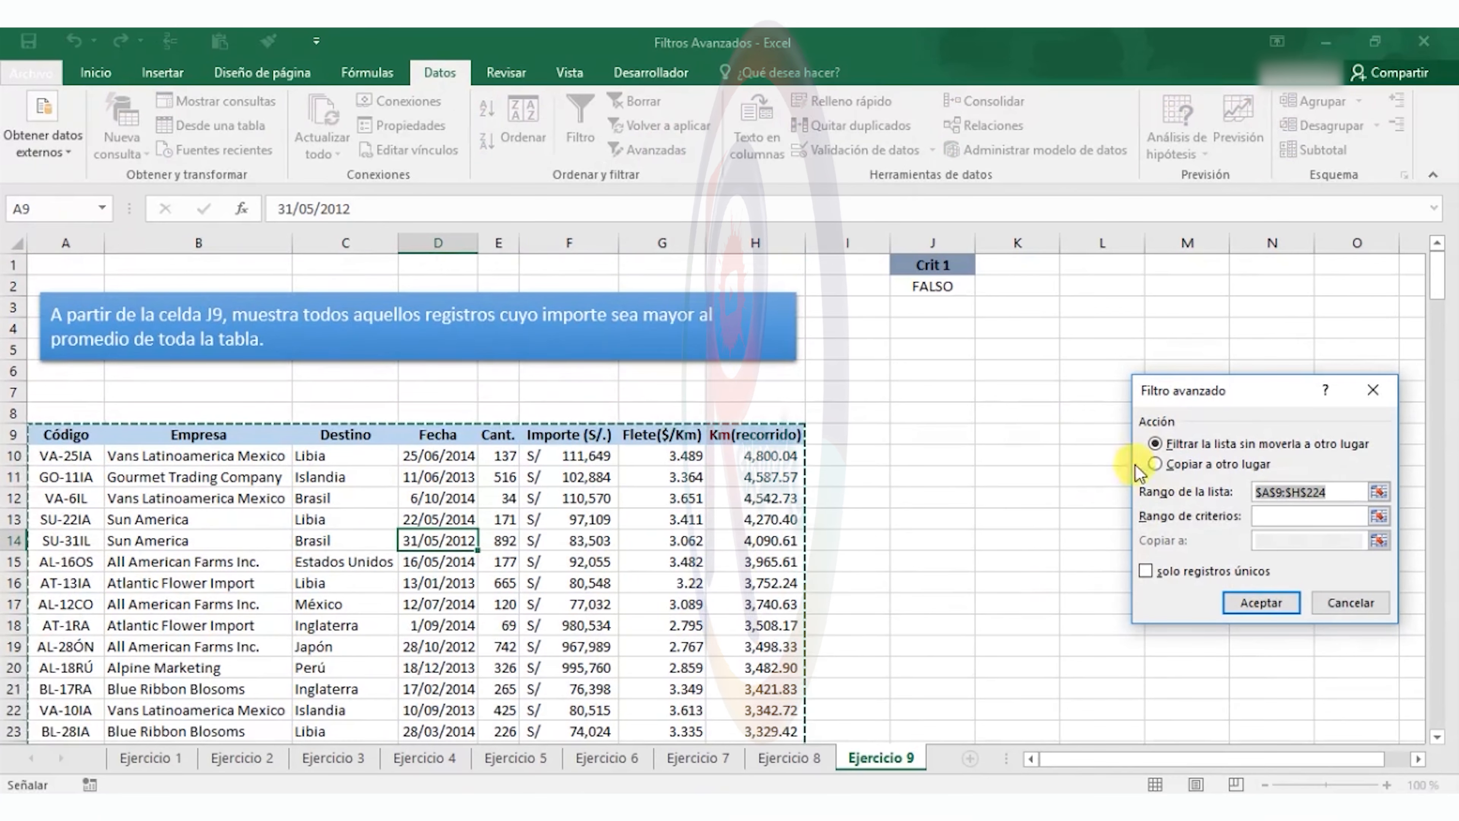
pyautogui.click(1181, 465)
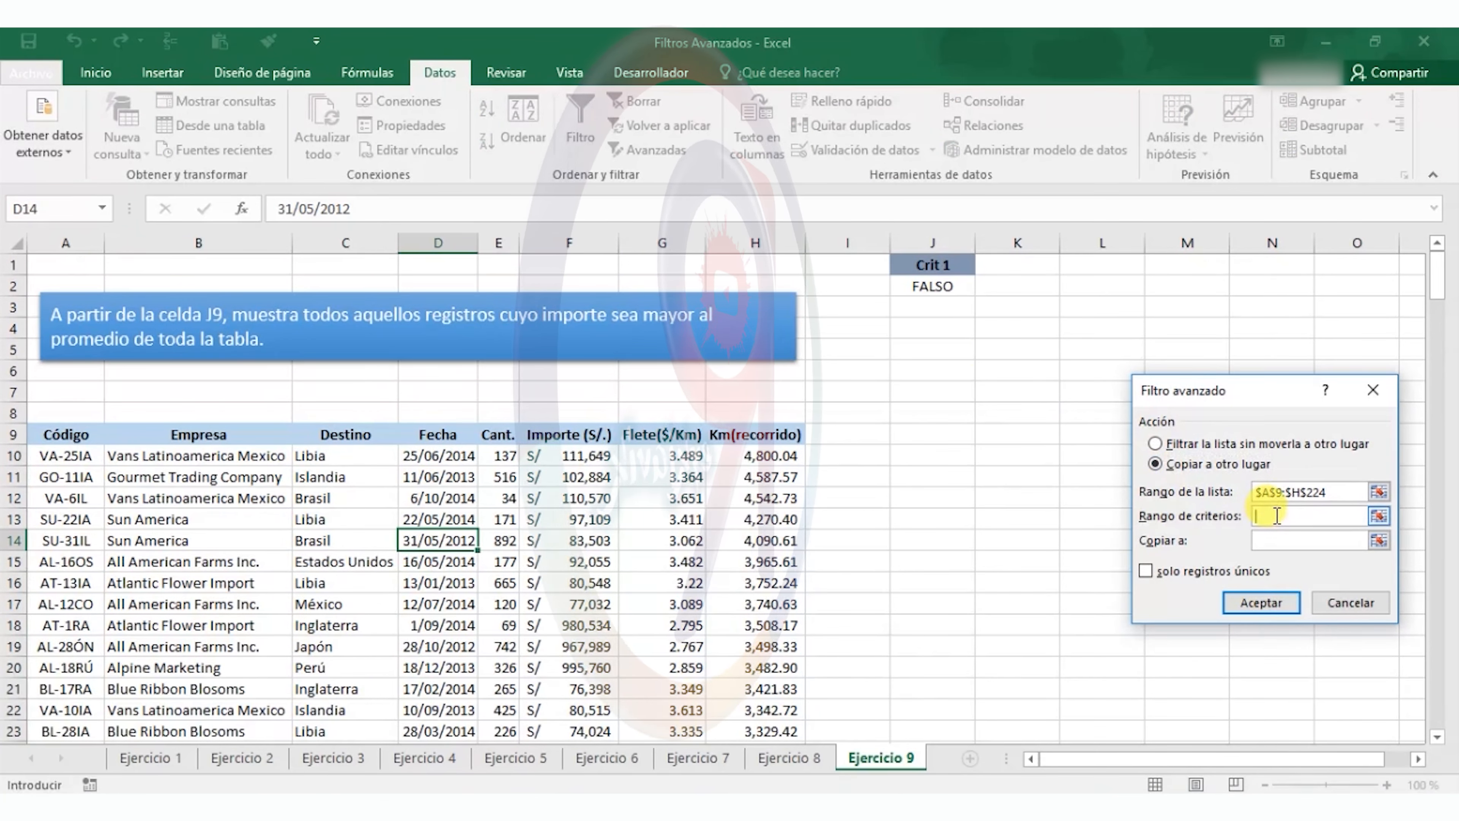
pyautogui.moveTo(932, 266); pyautogui.dragTo(948, 281)
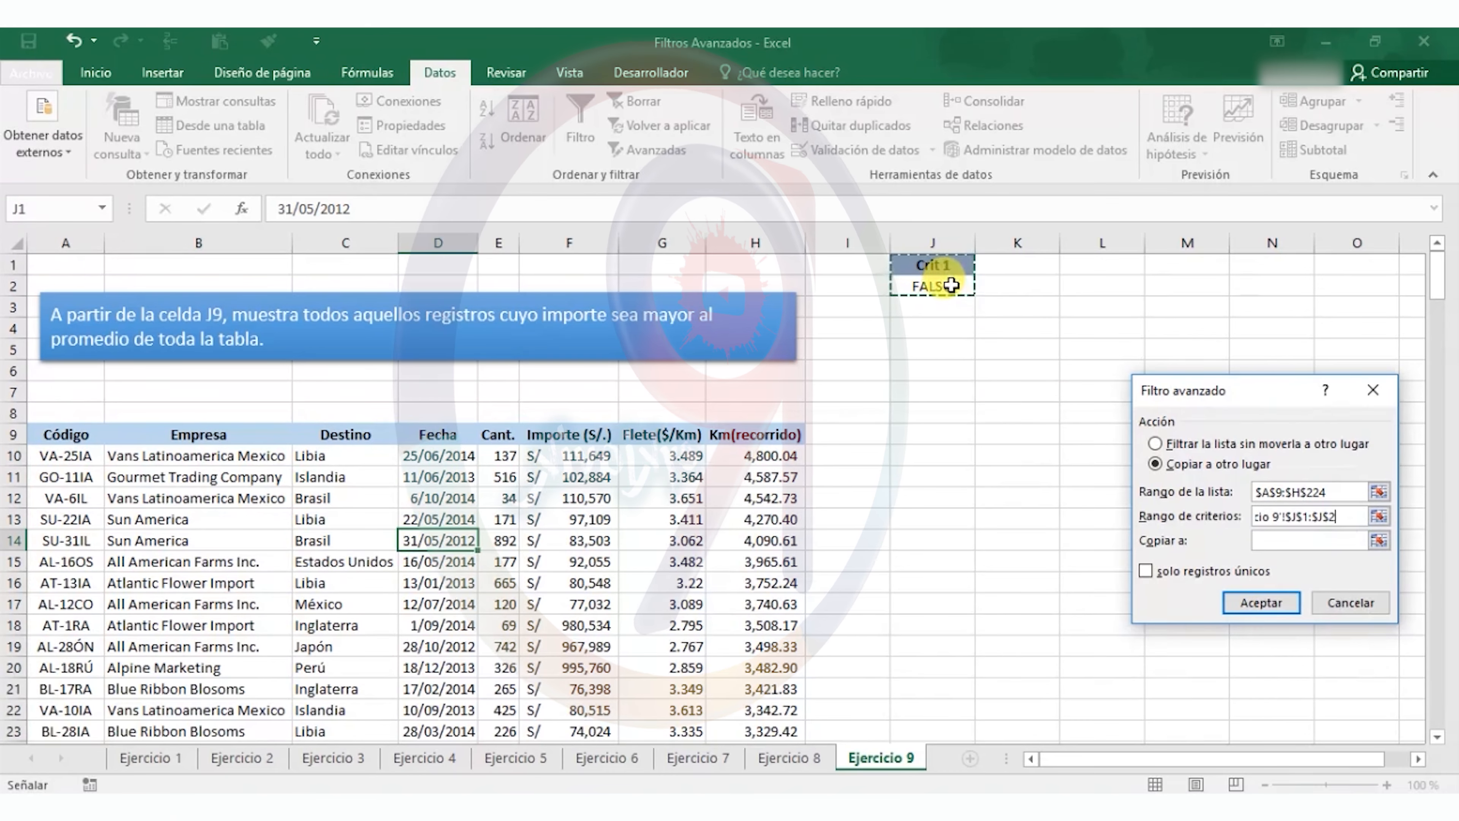
# Step: Set J9 as the copy destination, restrict the output to unique records, and run the advanced filter
pyautogui.click(1282, 543)
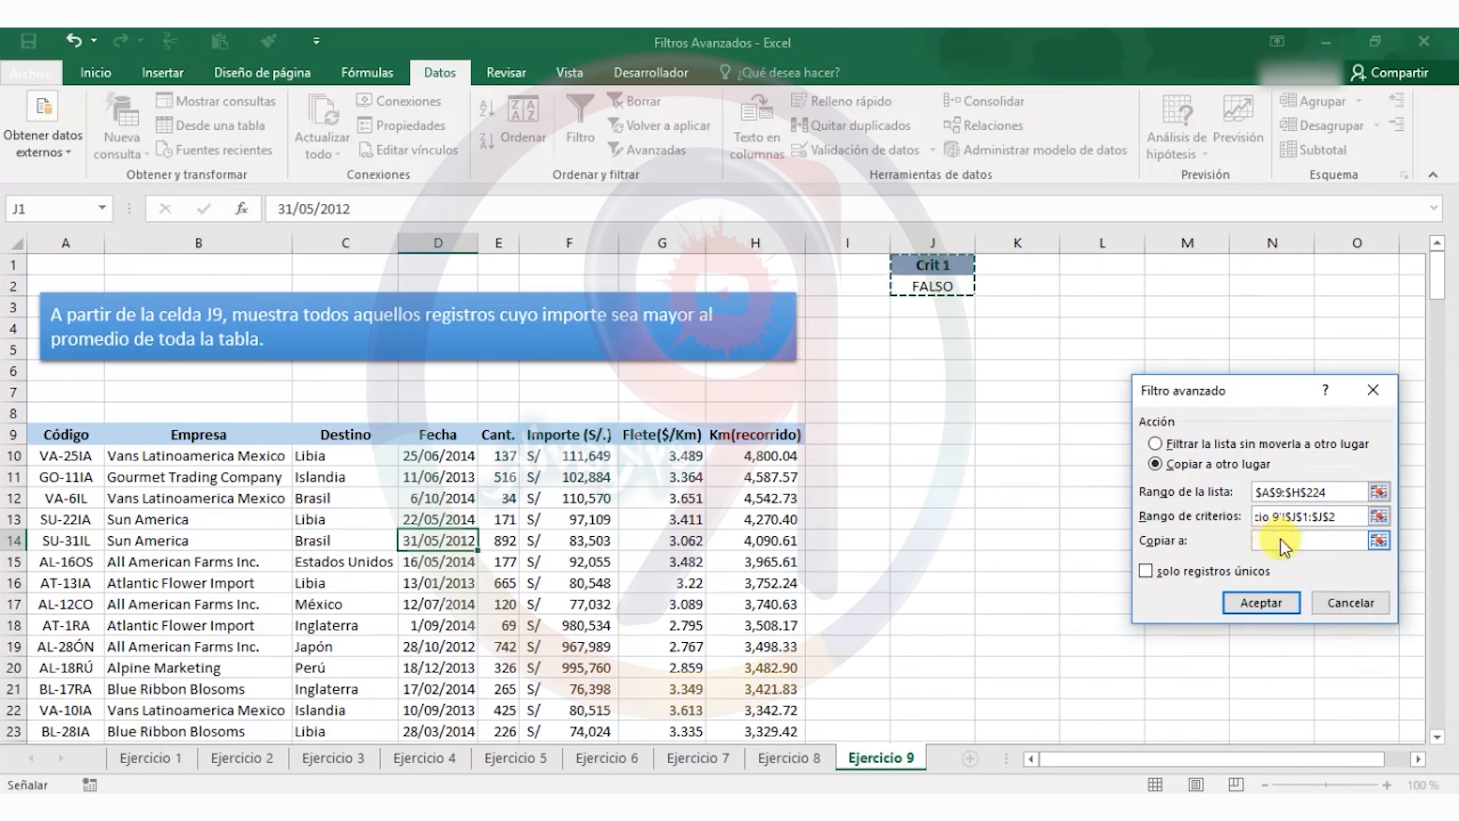
pyautogui.click(937, 435)
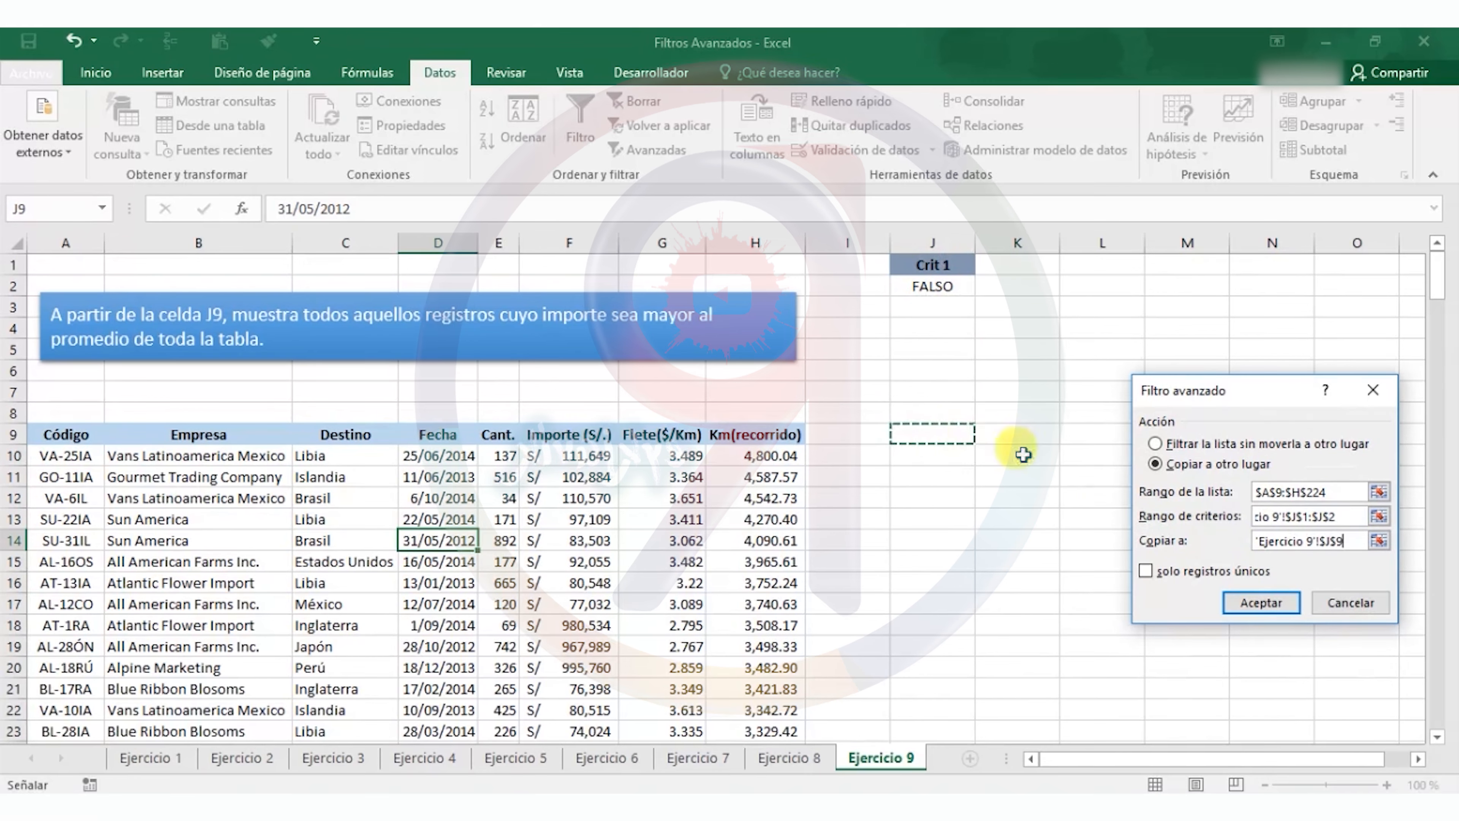
pyautogui.click(1198, 571)
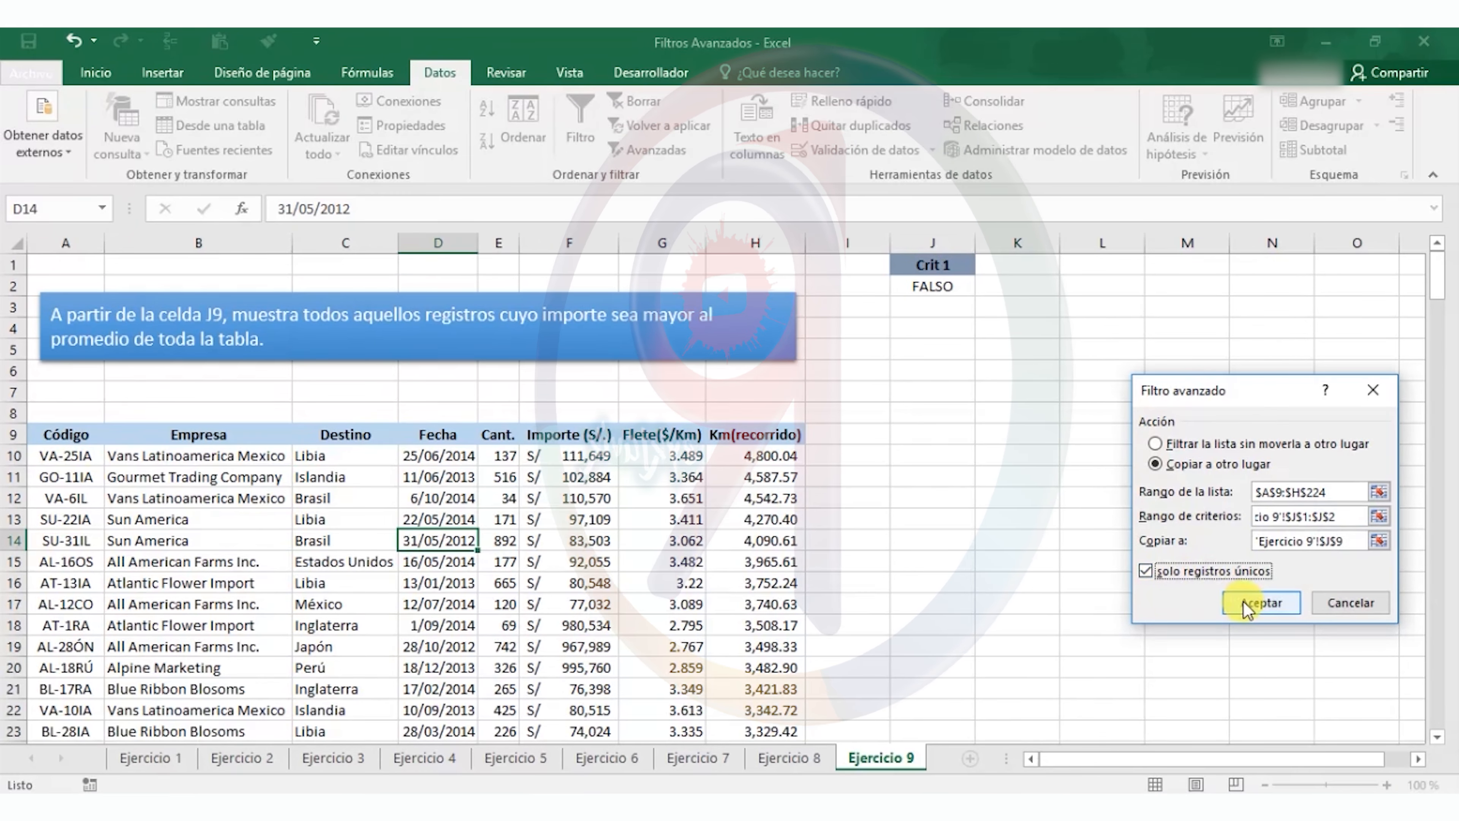
pyautogui.click(1258, 602)
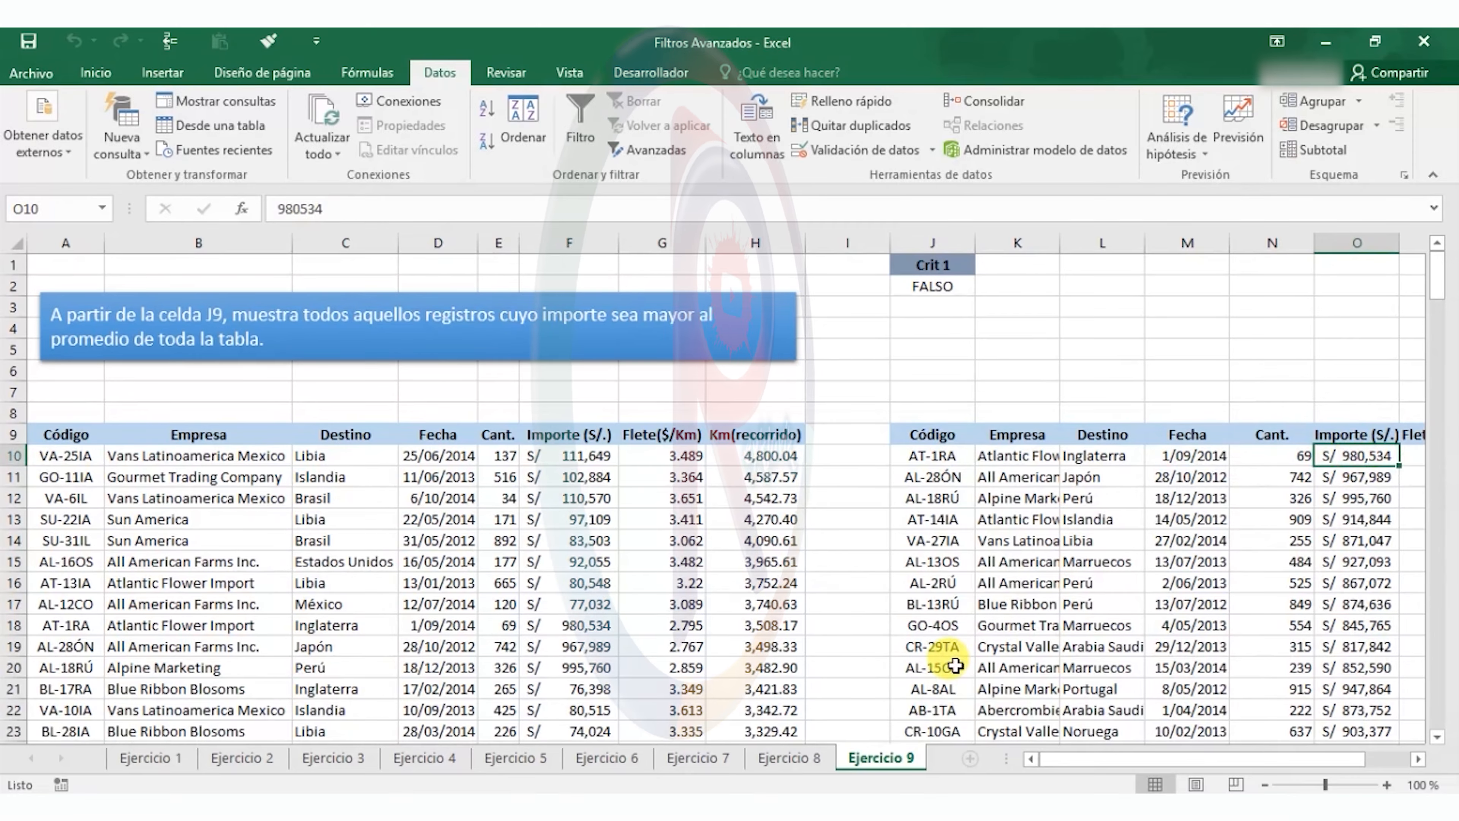
# Step: Examine the extracted Importe amounts in column O down to the last record, and select them all to check their summary
pyautogui.press('Down')
pyautogui.press('Down')
pyautogui.press('Down')
pyautogui.press('Down')
pyautogui.press('Down')
pyautogui.press('Down')
pyautogui.press('Down')
pyautogui.press('Down')
pyautogui.press('Down')
pyautogui.press('Down')
pyautogui.press('Down')
pyautogui.press('Down')
pyautogui.press('Down')
pyautogui.press('Down')
pyautogui.press('Down')
pyautogui.press('Down')
pyautogui.press('Down')
pyautogui.press('Down')
pyautogui.press('Down')
pyautogui.press('Down')
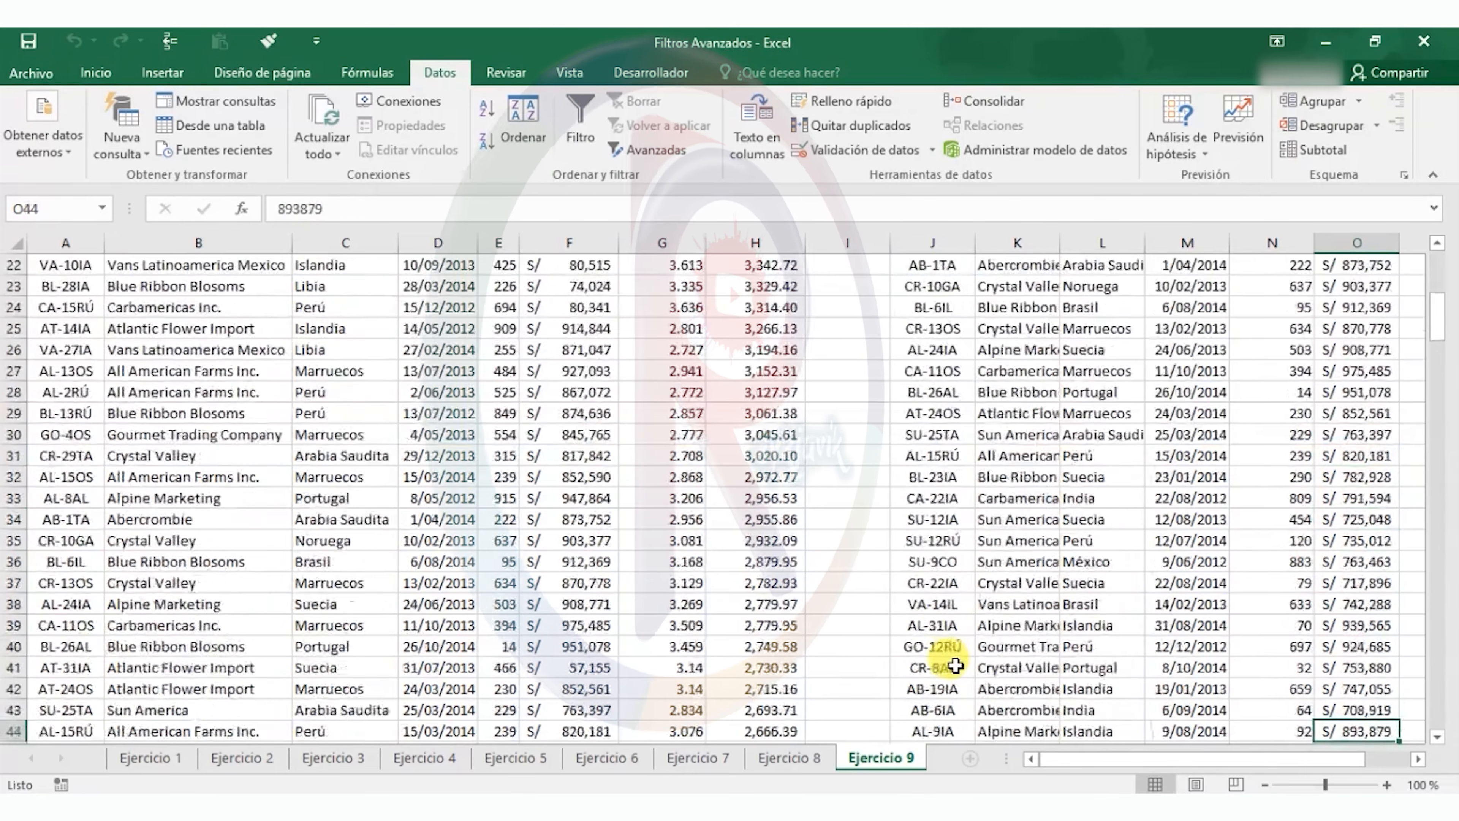
pyautogui.press('Down')
pyautogui.press('Down')
pyautogui.press('Down')
pyautogui.press('Down')
pyautogui.press('Down')
pyautogui.press('Down')
pyautogui.press('Down')
pyautogui.press('Down')
pyautogui.press('Down')
pyautogui.press('Down')
pyautogui.press('Down')
pyautogui.press('Down')
pyautogui.press('Down')
pyautogui.press('Down')
pyautogui.press('Down')
pyautogui.press('Down')
pyautogui.press('Down')
pyautogui.press('Down')
pyautogui.press('Down')
pyautogui.press('Down')
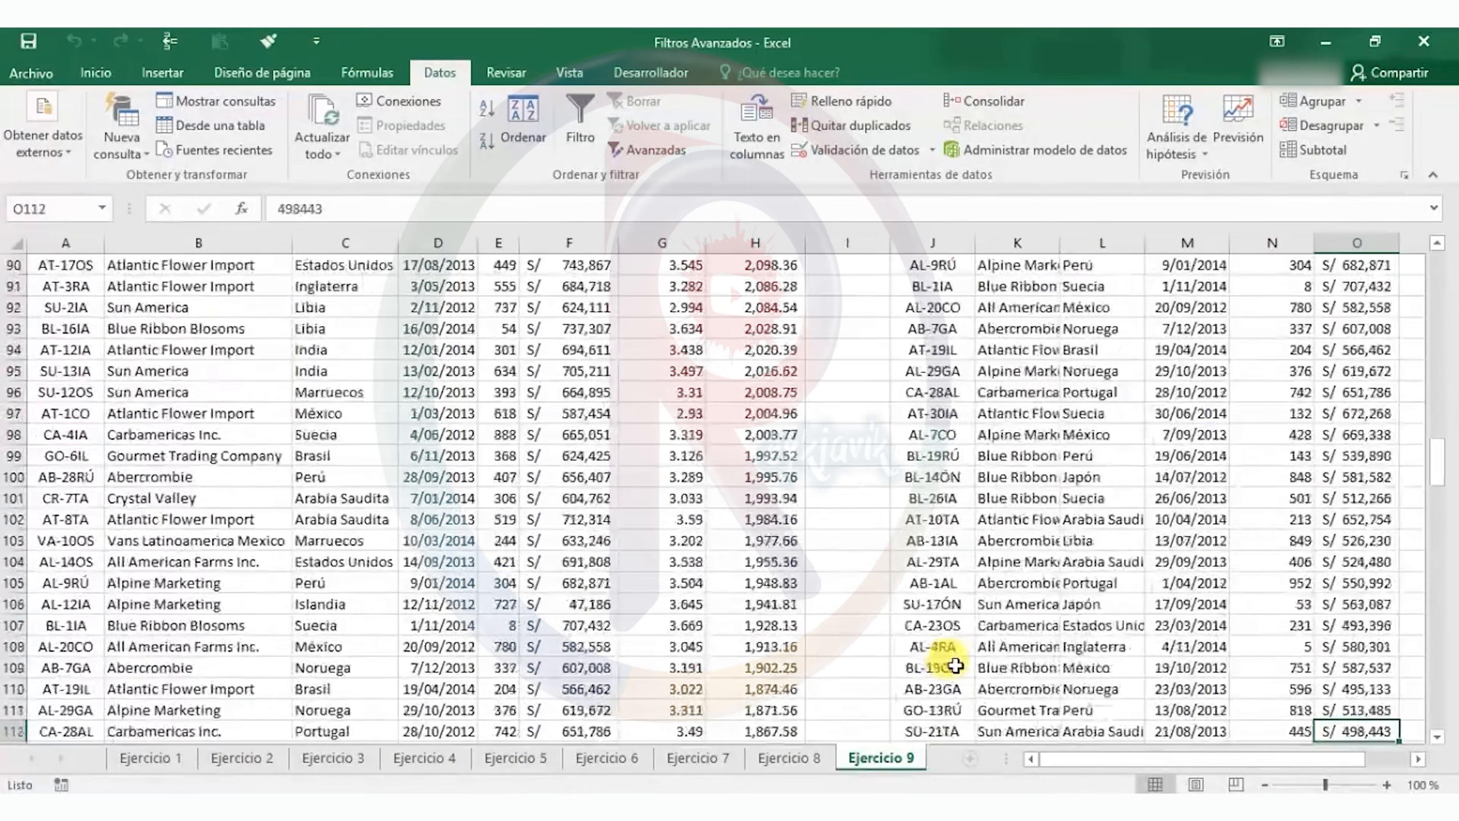
pyautogui.press('Down')
pyautogui.press('Down')
pyautogui.press('Down')
pyautogui.press('Down')
pyautogui.press('Down')
pyautogui.press('Down')
pyautogui.press('Down')
pyautogui.press('Down')
pyautogui.press('Down')
pyautogui.press('Down')
pyautogui.press('Down')
pyautogui.press('Down')
pyautogui.press('Down')
pyautogui.press('Down')
pyautogui.press('Down')
pyautogui.press('Down')
pyautogui.press('Down')
pyautogui.press('Down')
pyautogui.press('Down')
pyautogui.press('Down')
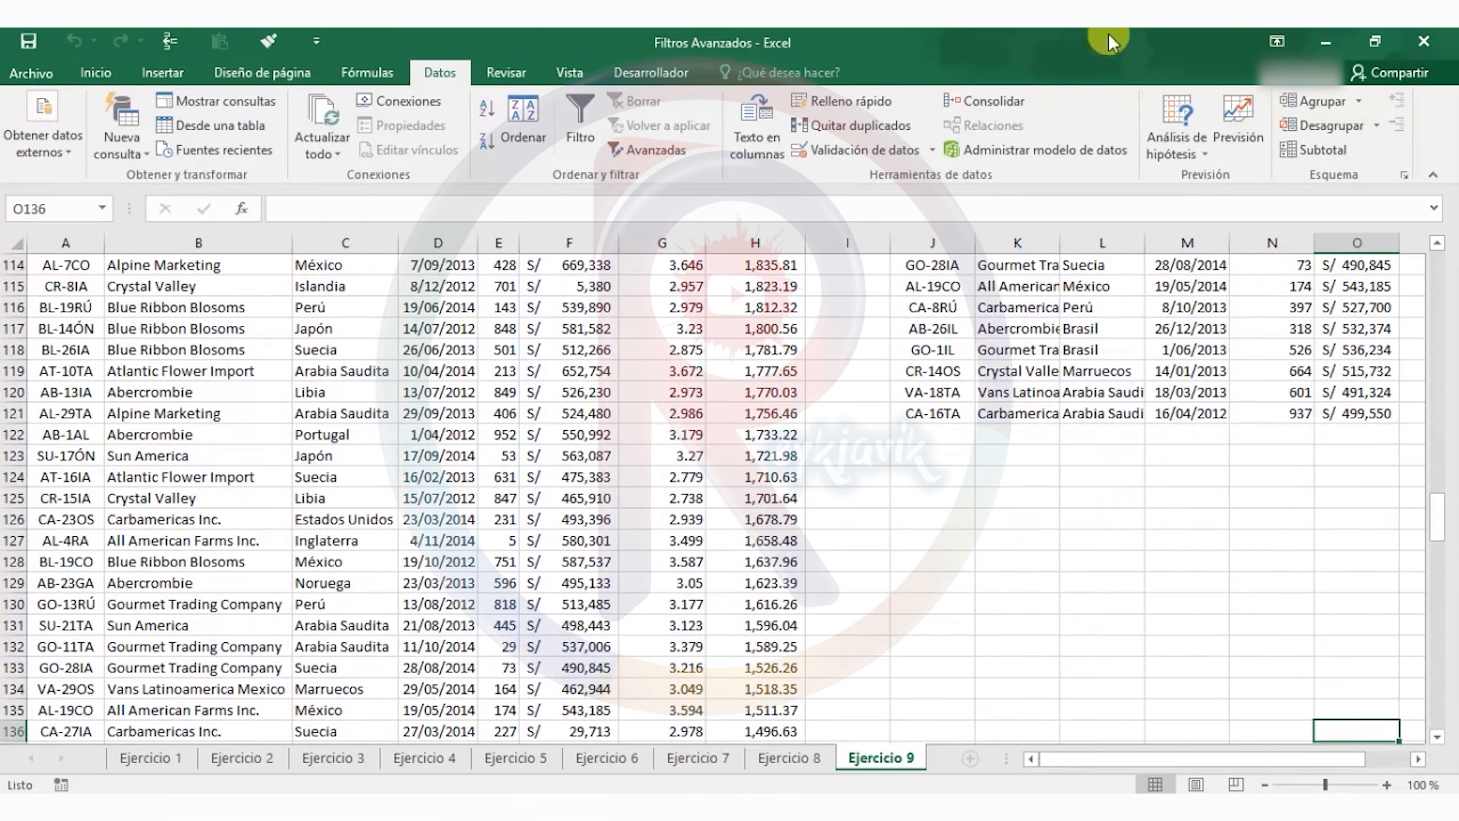
pyautogui.moveTo(1357, 413); pyautogui.dragTo(1351, 332)
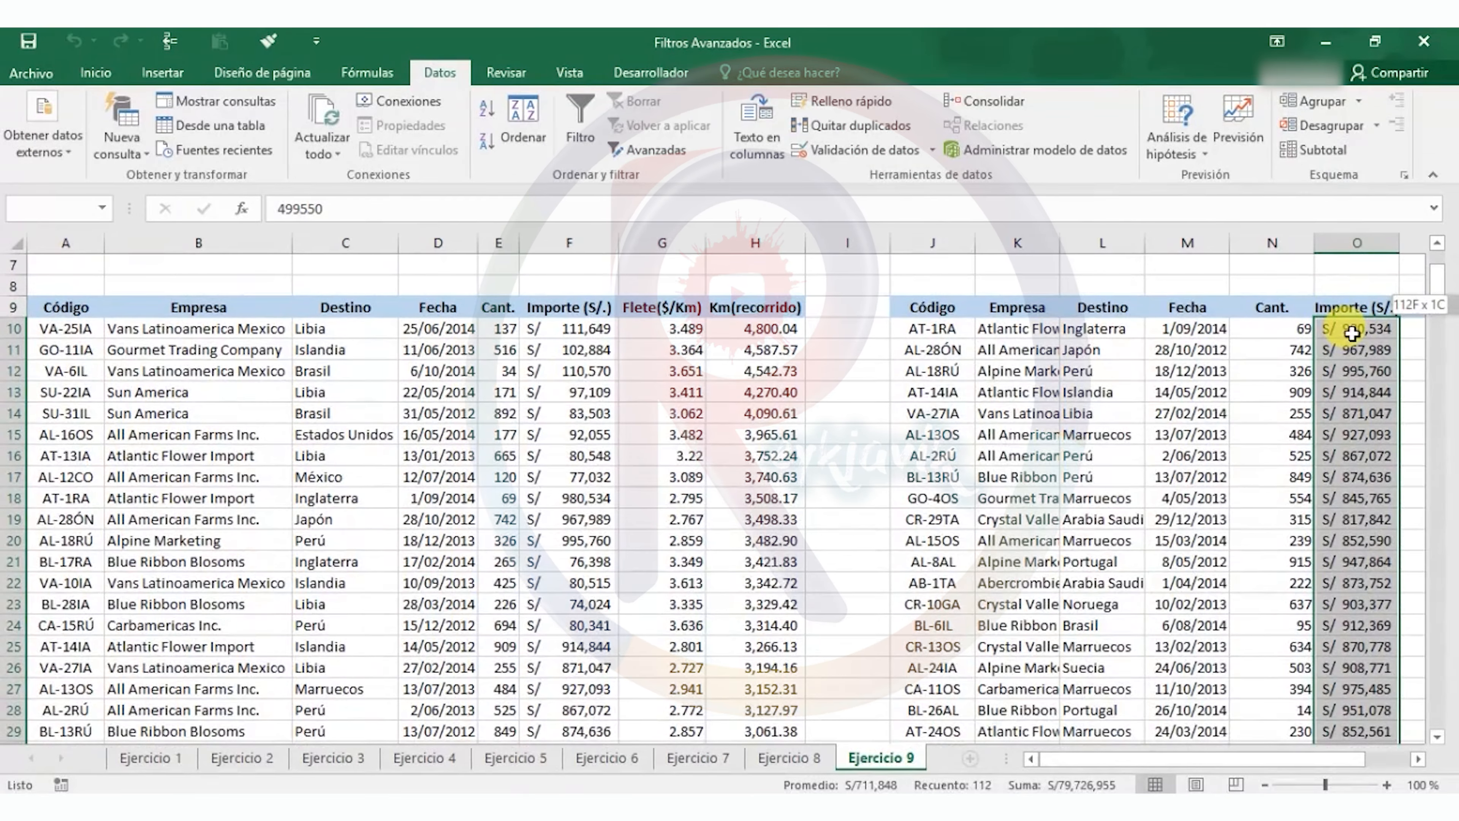